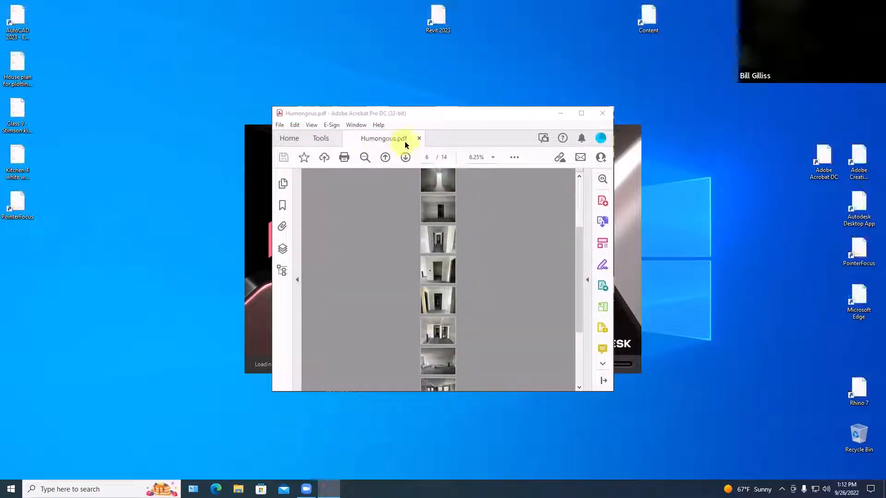
Reduce the file size of Humongous.pdf and save it over HUMONGOUS.pdf in the Desktop folder, replacing the existing file.
left_click(279, 126)
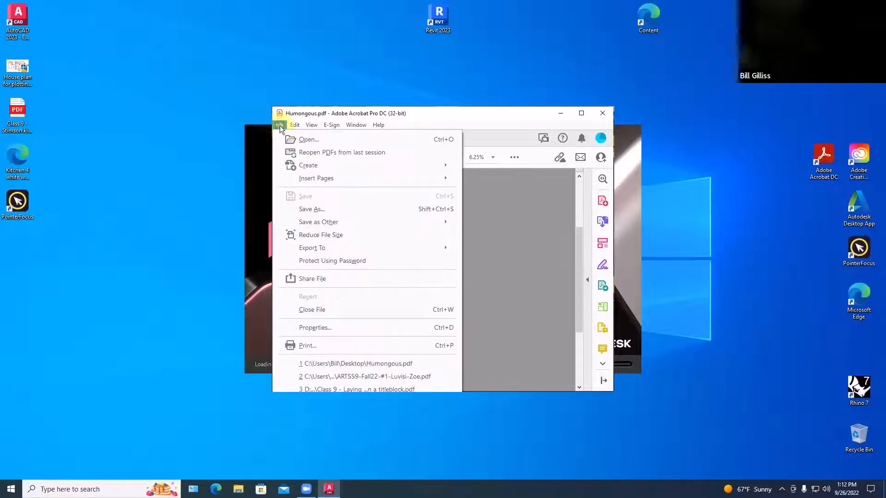
left_click(317, 236)
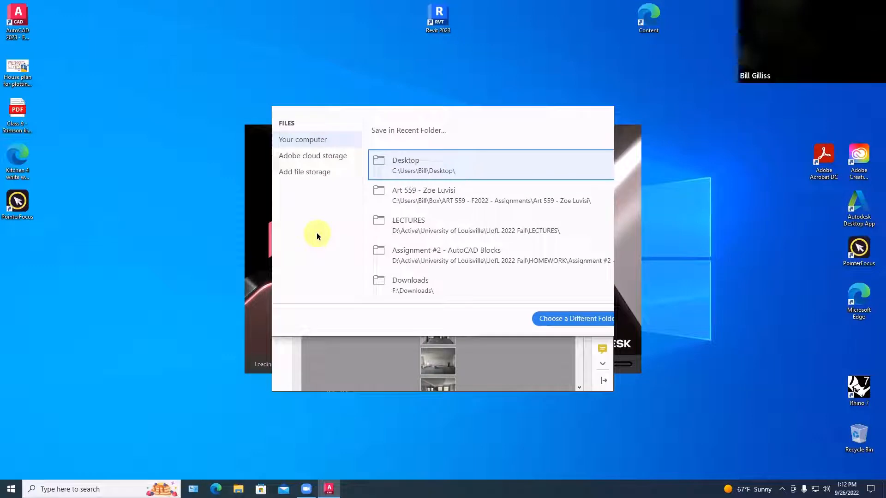
left_click(416, 171)
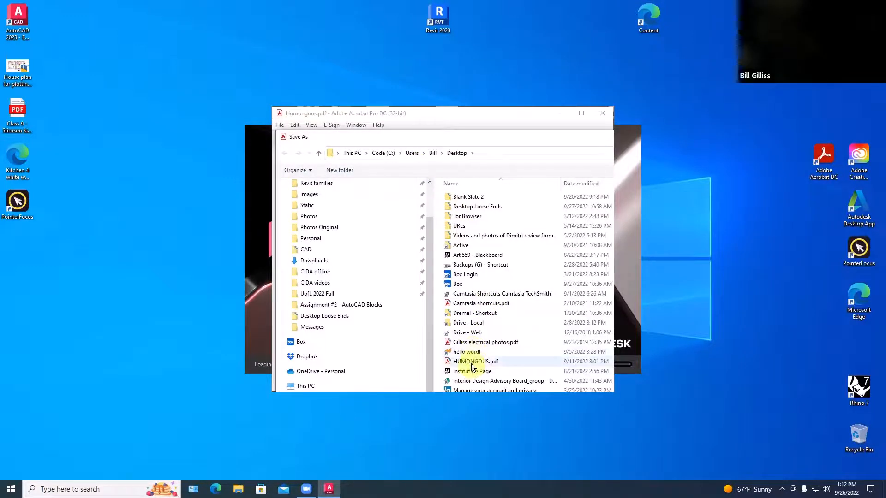
double_click(471, 363)
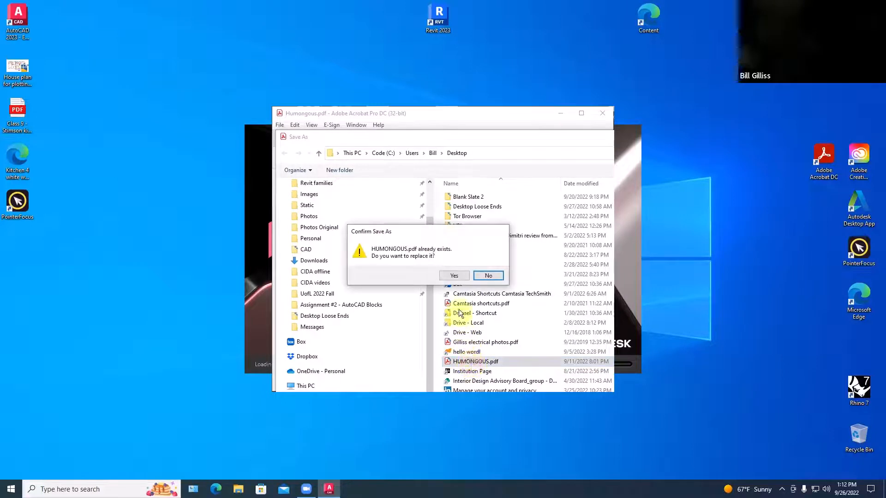
left_click(454, 277)
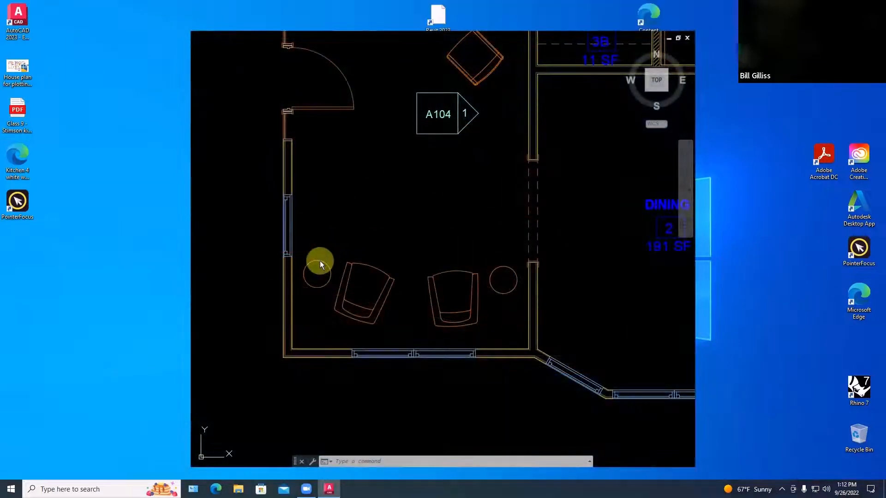
Nudge the two armchairs and both round side tables slightly upward, away from the room's lower window wall.
left_click(319, 262)
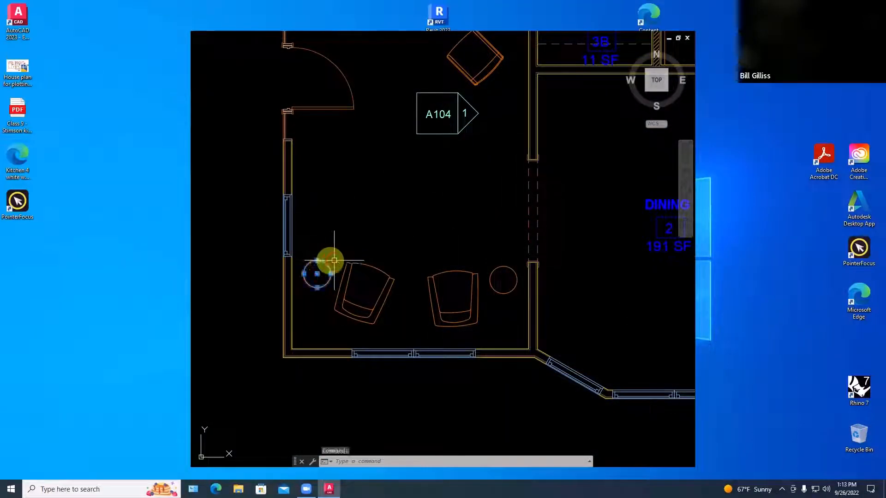
left_click(362, 264)
left_click(459, 270)
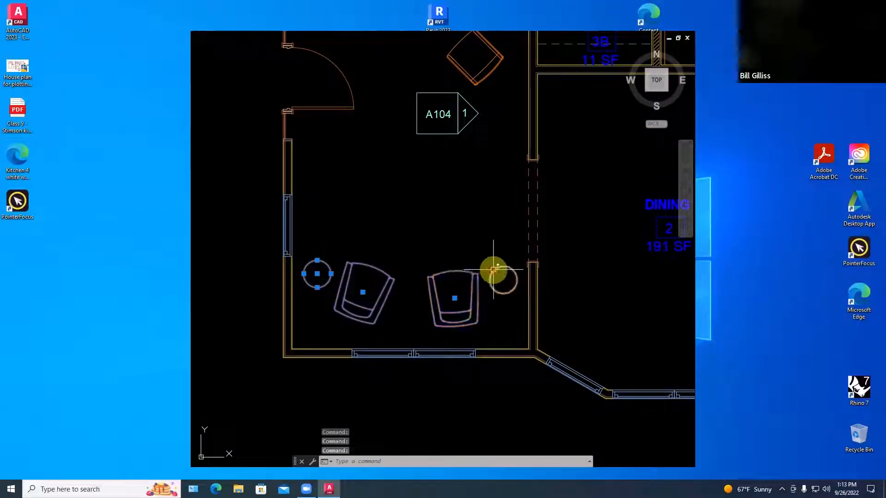
left_click(493, 269)
key("ctrl+Up")
key("ctrl+Up")
key("ctrl+Up")
key("ctrl+Up")
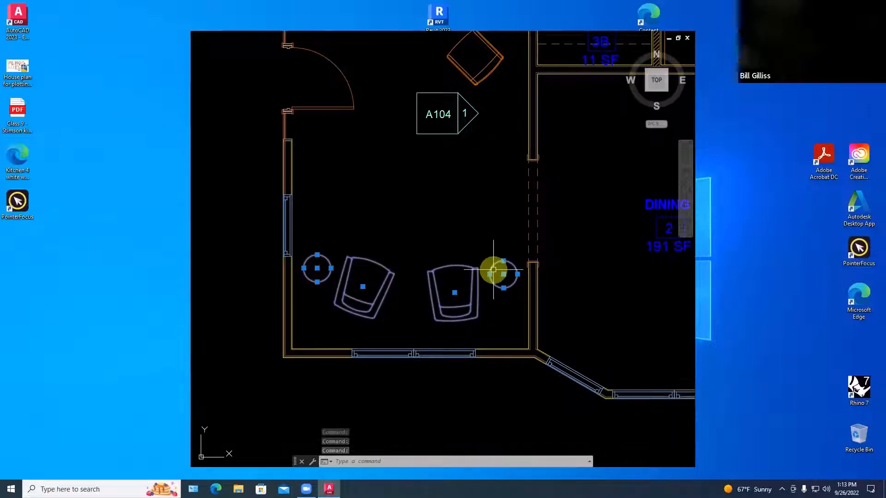
key("Escape")
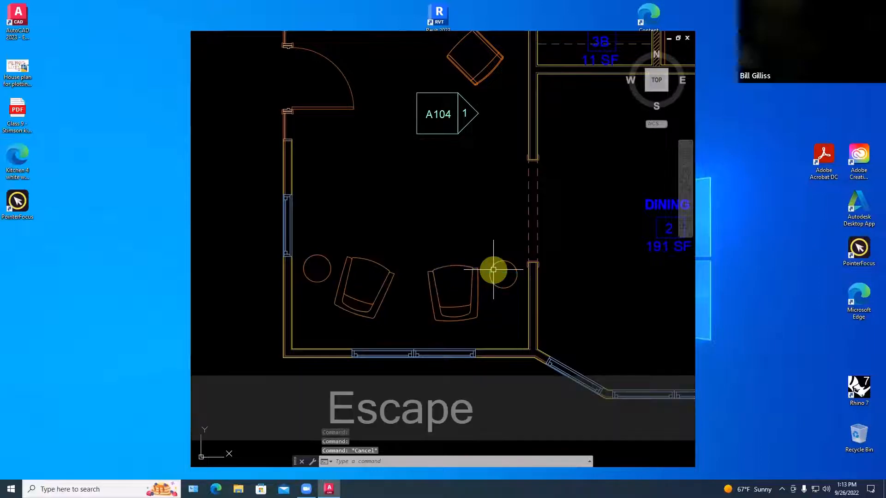
Nudge the round side table near the dining room wall slightly to the left, toward the armchair.
left_click(491, 269)
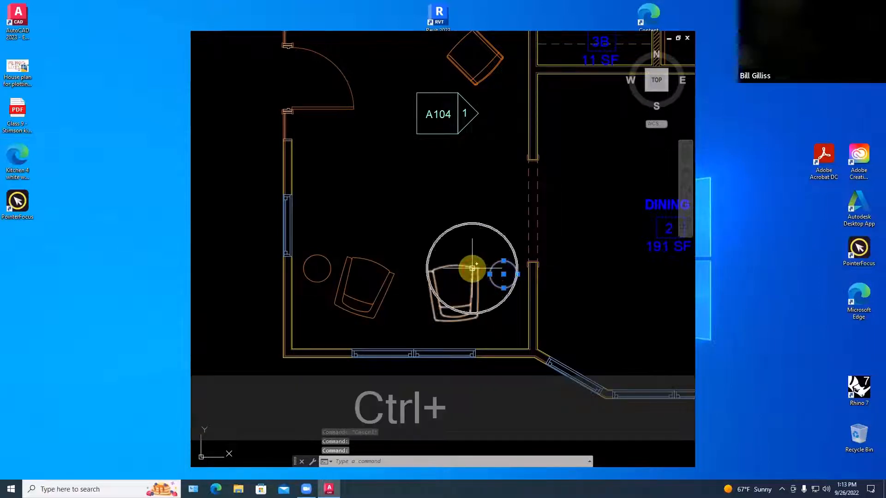
key("ctrl+Left")
key("ctrl+Left")
key("ctrl+Left")
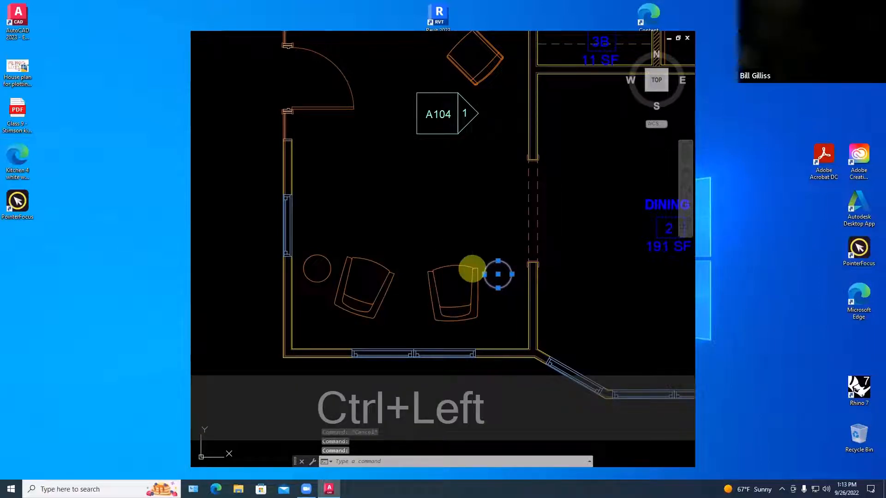
Add the adjacent armchair to the selection and nudge it left together with the round side table.
left_click(471, 268)
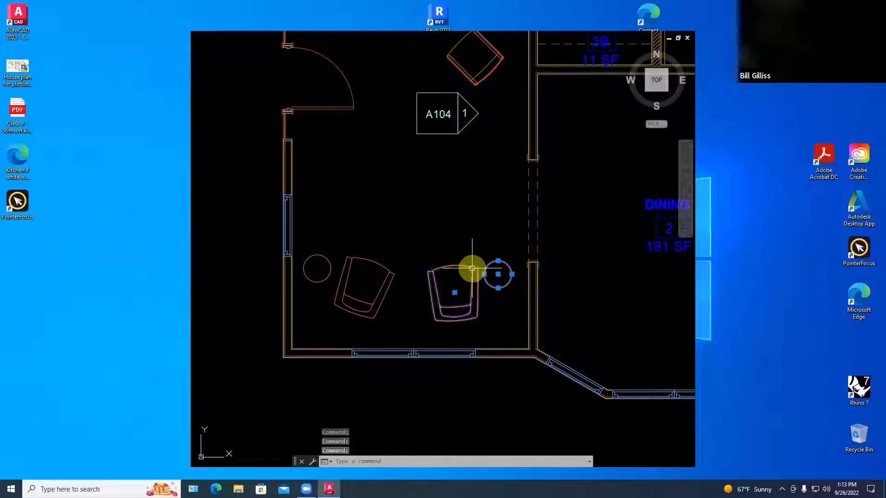
key("ctrl+Left")
key("ctrl+Left")
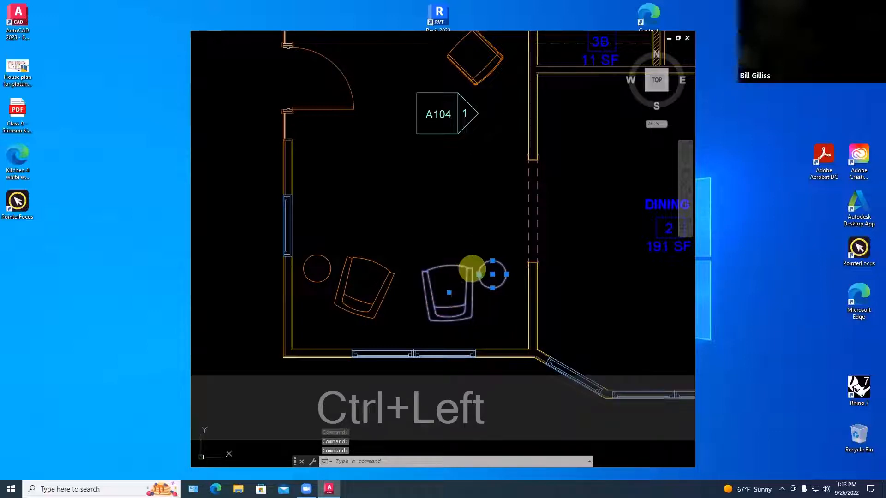
key("ctrl+Left")
key("ctrl+Left")
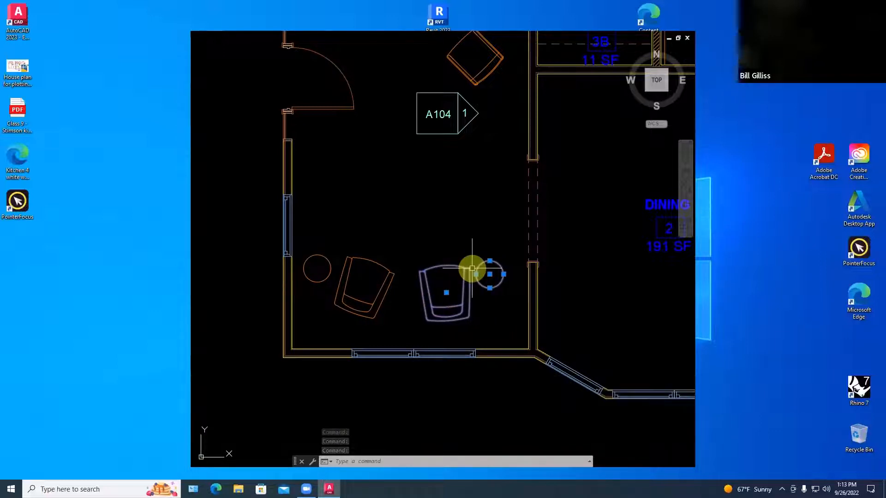
key("Escape")
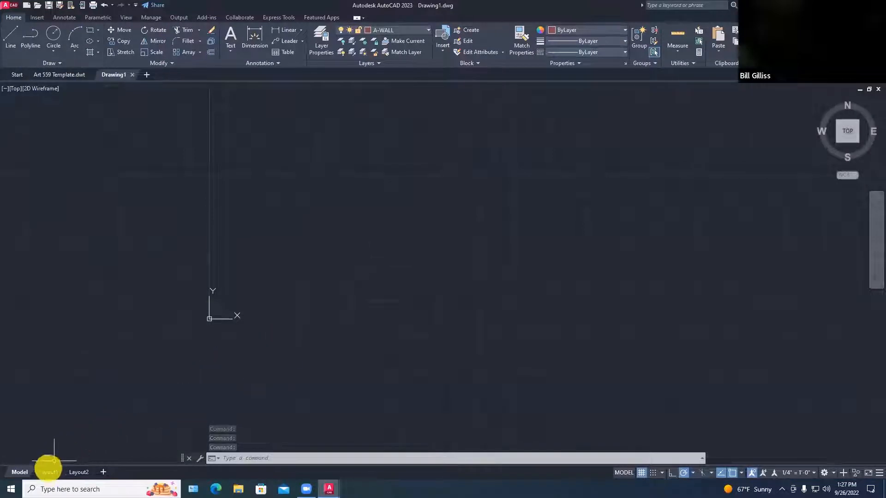
View the sheet layout with its title block in Drawing1 and return to model space.
left_click(46, 472)
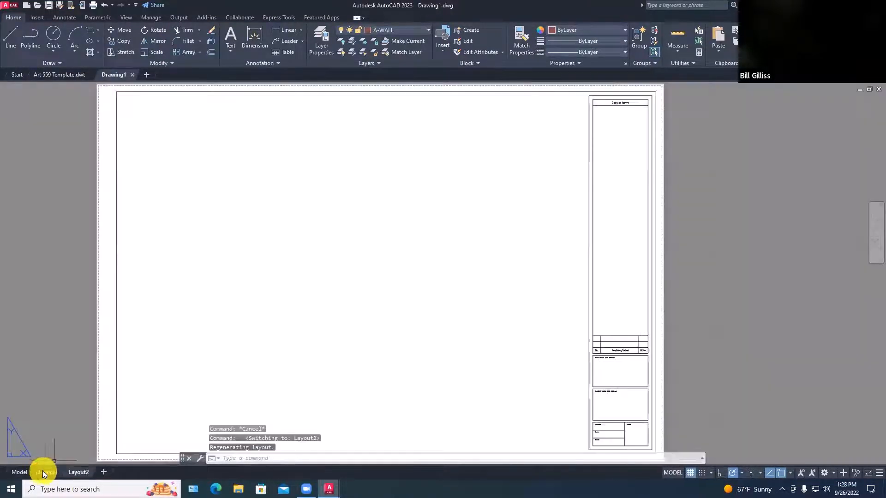
left_click(19, 471)
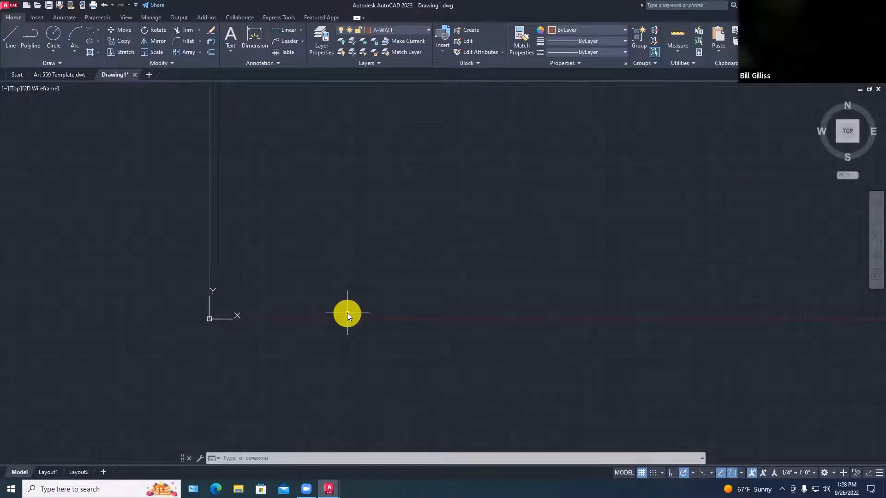
key("Escape")
key("Escape")
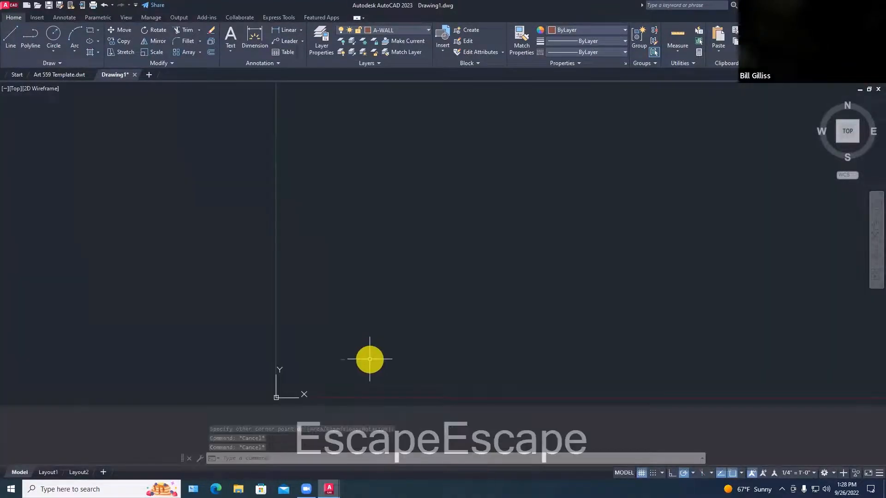
Draw a 30' by 20' rectangle in model space, starting just above and to the right of the origin.
type("rec")
key("space")
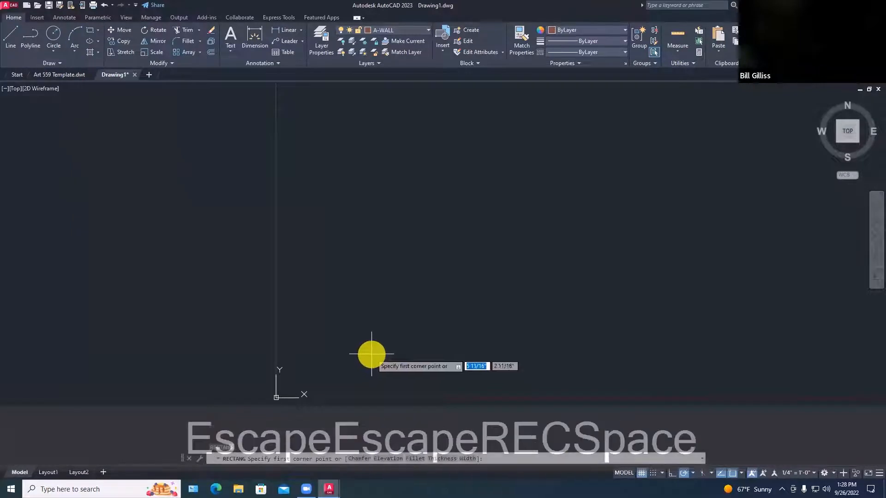
left_click(371, 354)
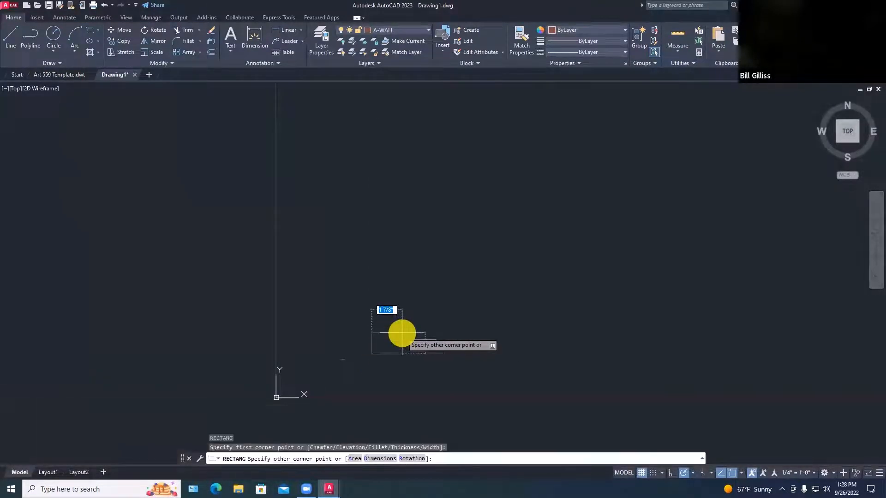
type("@0")
key("BackSpace")
type("@30")
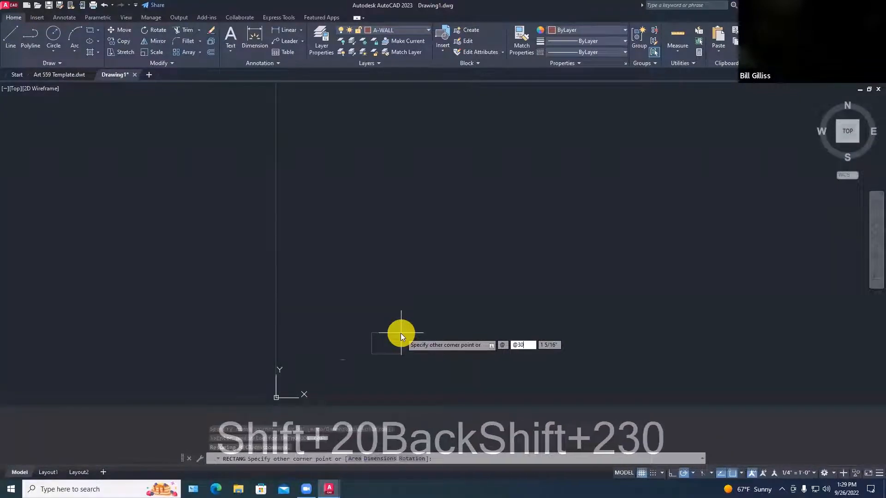
type("'")
key("comma")
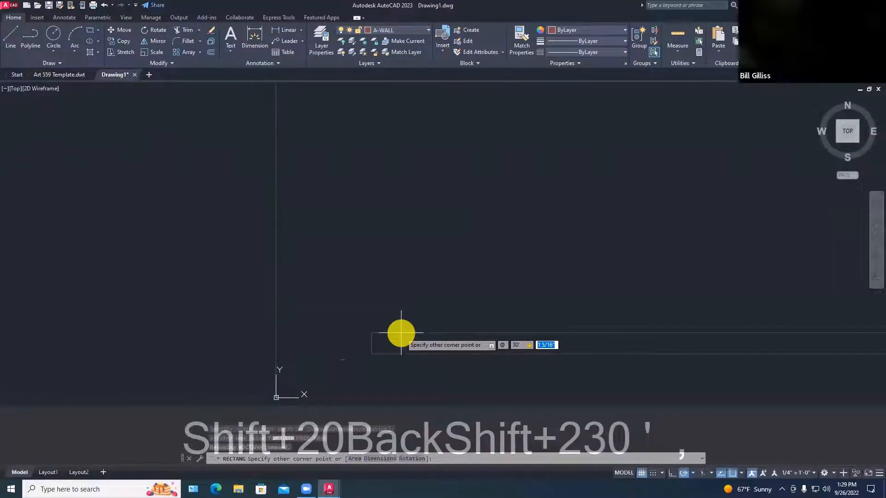
type("20'")
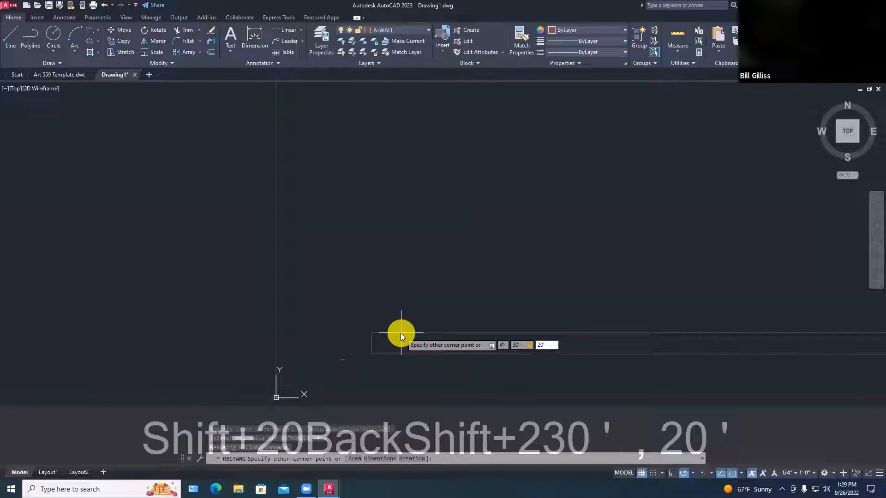
key("Return")
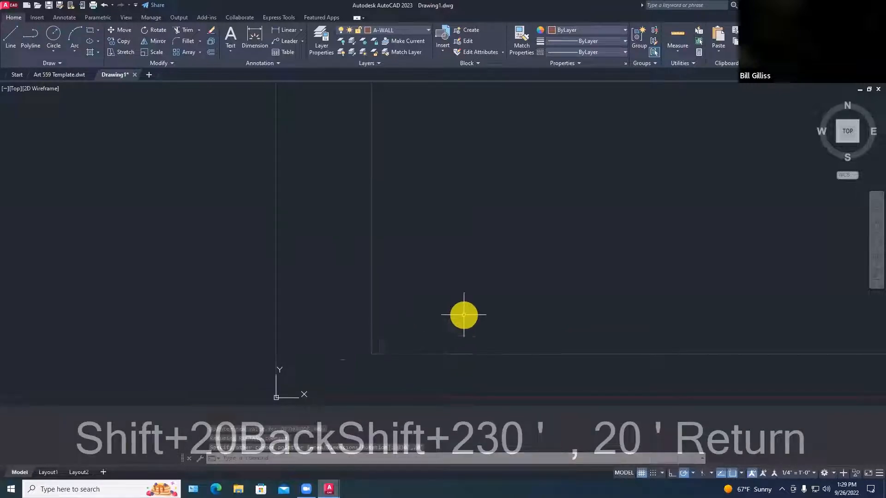
Offset the rectangle 12 inches to the inside to form the exterior wall thickness.
scroll(463, 315, "down", 2)
middle_click_drag(488, 298, 437, 340)
scroll(437, 339, "down", 2)
middle_click_drag(477, 310, 405, 320)
scroll(461, 333, "down", 9)
scroll(408, 317, "up", 4)
scroll(447, 289, "up", 2)
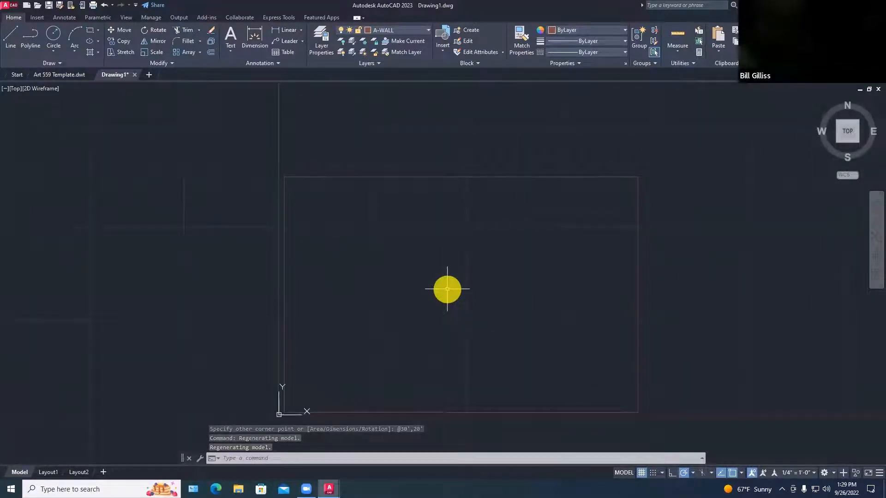
type("OFFSET")
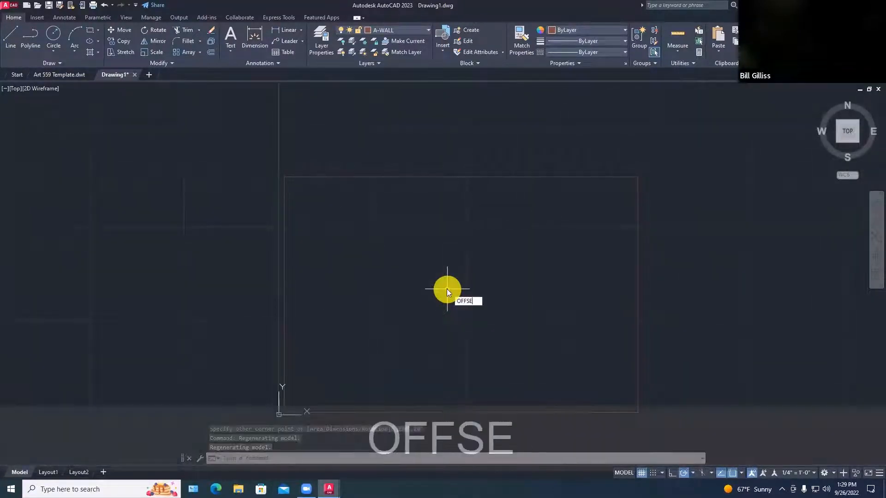
key("Return")
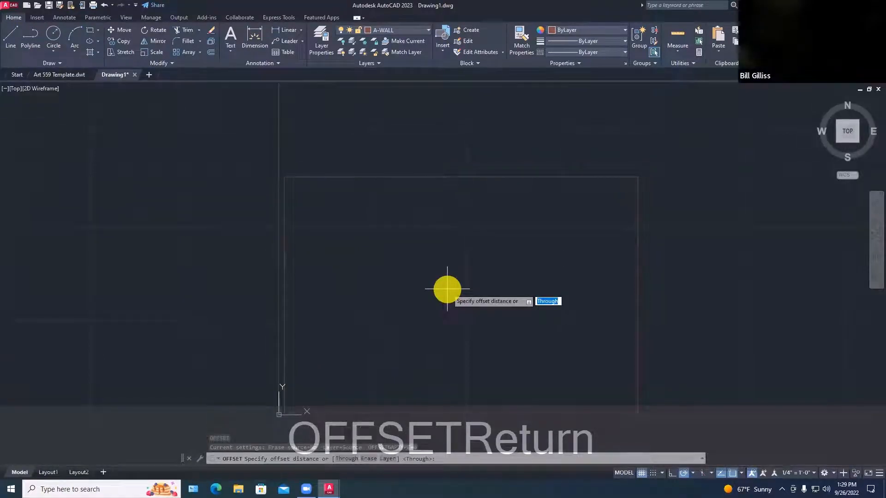
type("12")
key("Return")
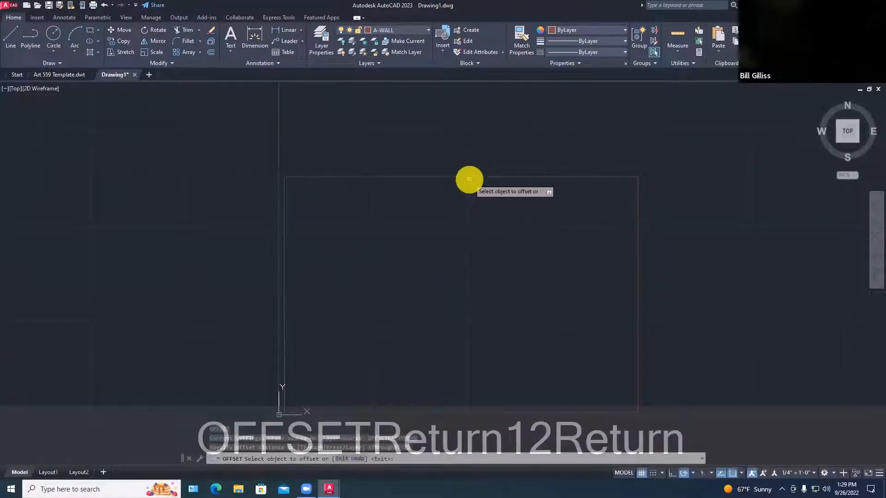
left_click(469, 177)
left_click(469, 197)
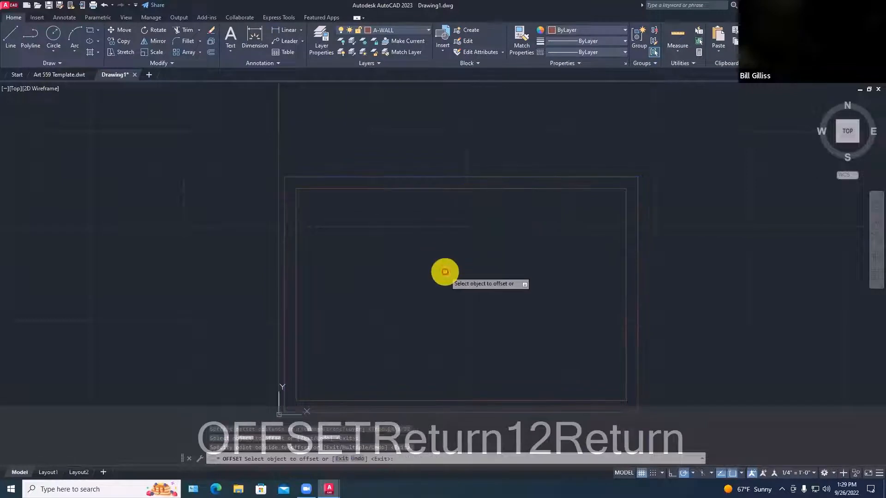
Draw two connected lines from the inner rectangle's lower edge straight up and across to its right edge, enclosing a corner room.
middle_click_drag(449, 272, 485, 244)
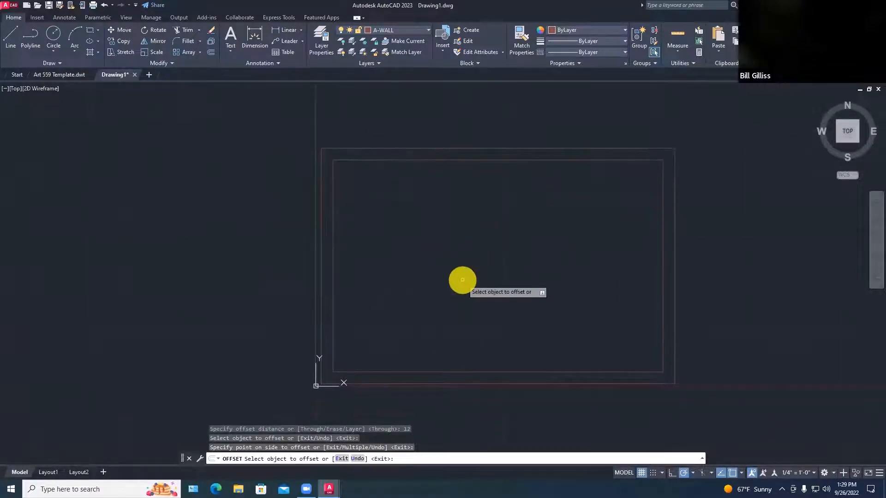
type("LINE")
key("space")
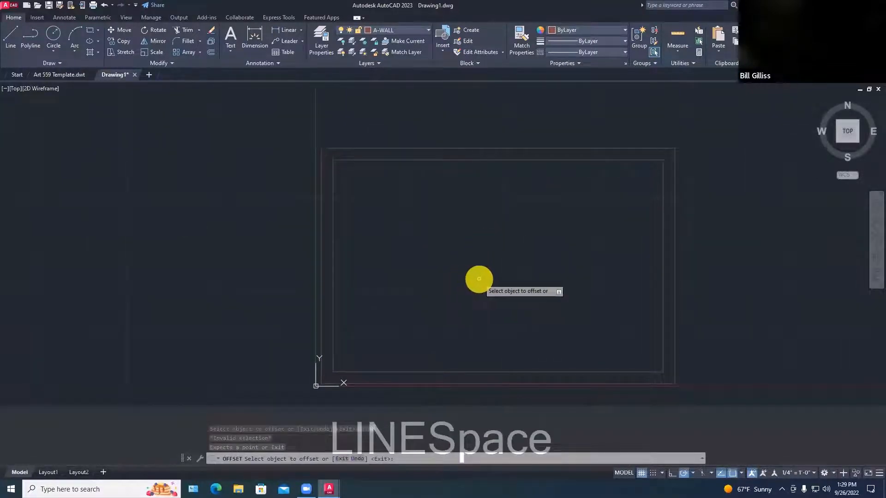
key("Escape")
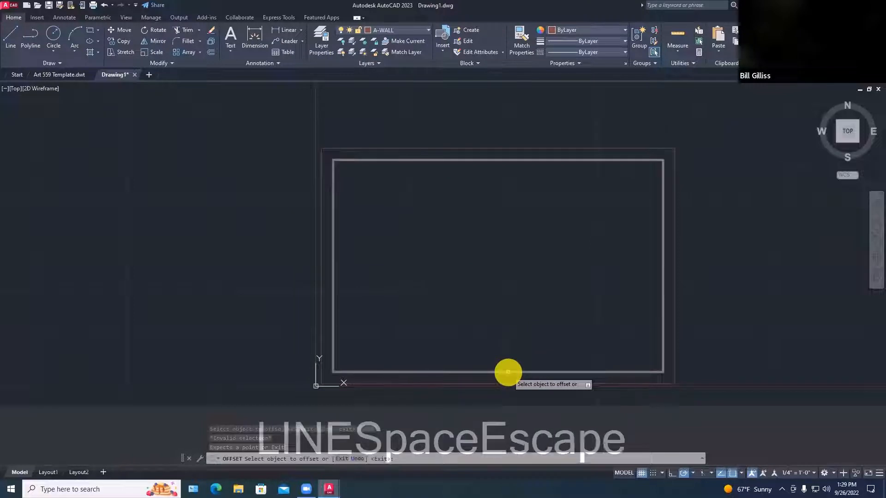
left_click(663, 266)
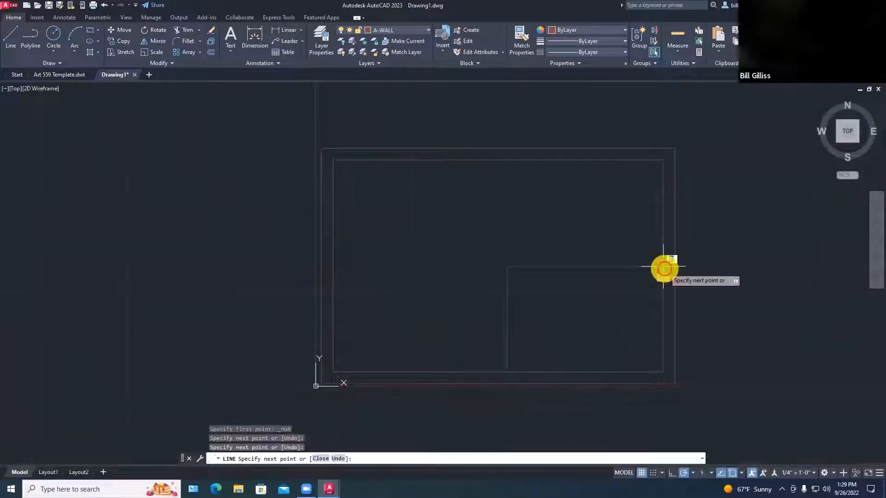
key("Escape")
key("Escape")
key("Escape")
Offset both interior partition lines 6 inches toward the inside of the corner room.
type("OFFSET")
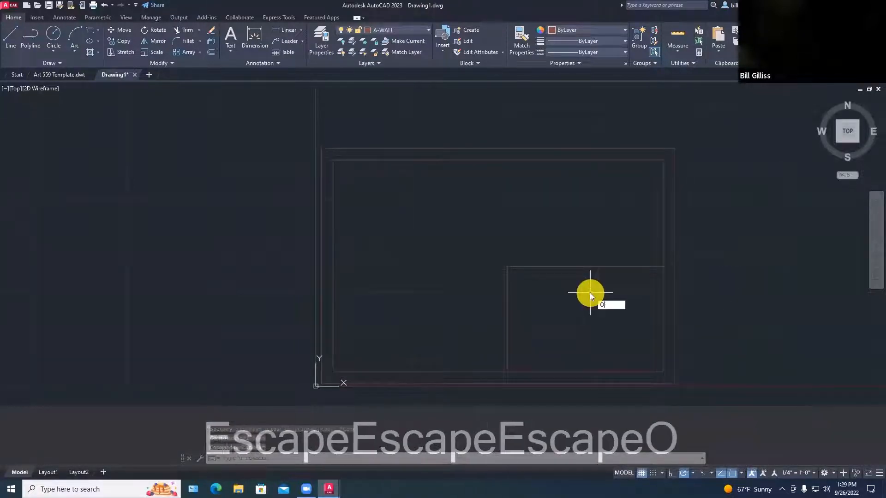
key("Return")
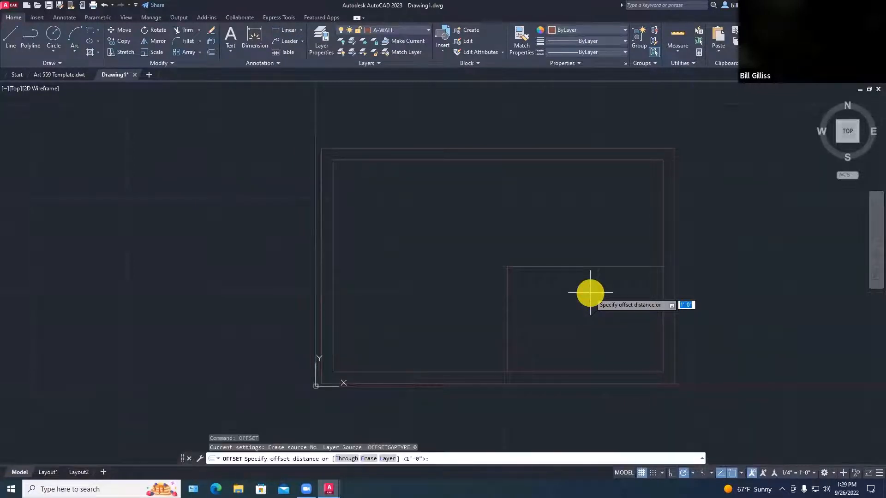
type("6")
key("Return")
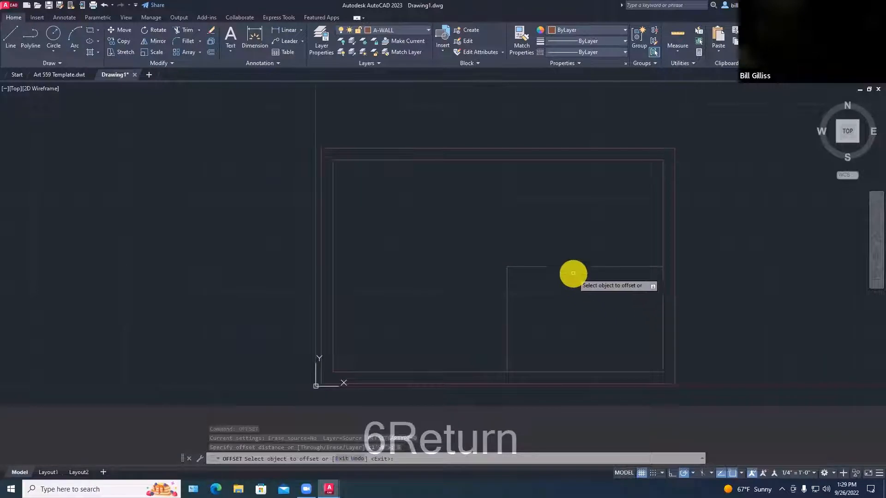
left_click(570, 267)
left_click(568, 283)
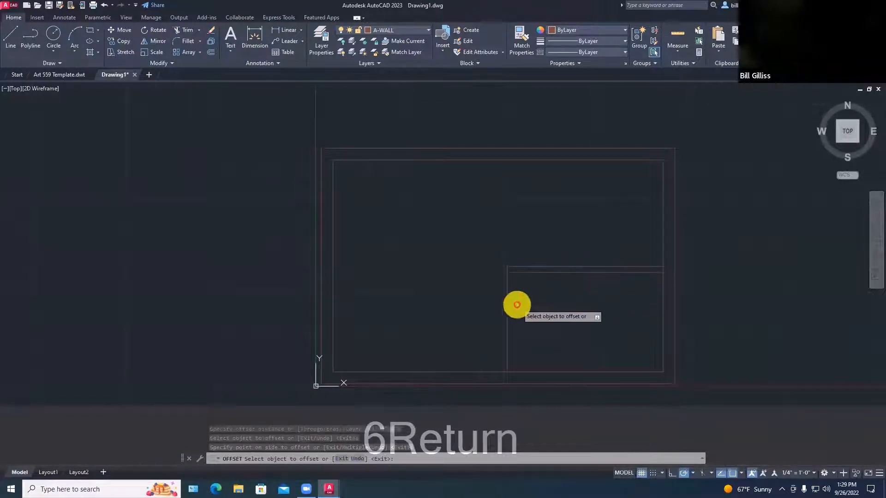
left_click(507, 312)
left_click(538, 307)
key("space")
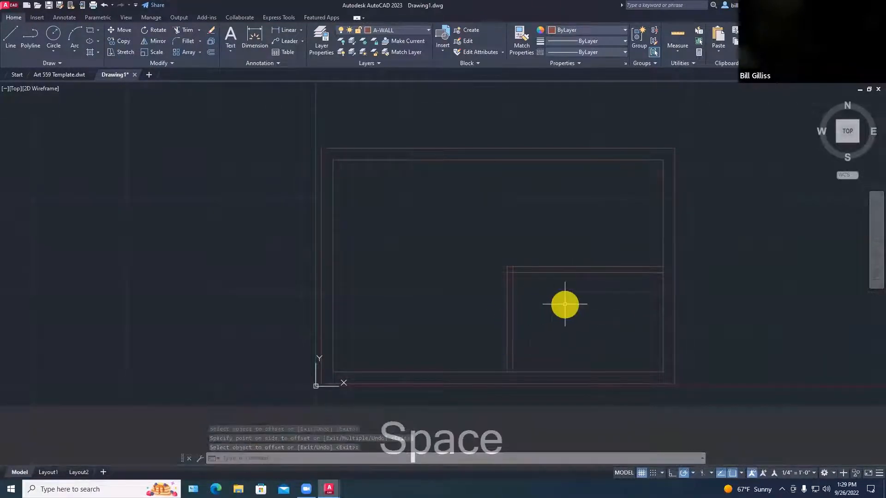
Change the A-WALL layer's color to white in the layer properties.
type("LAYER")
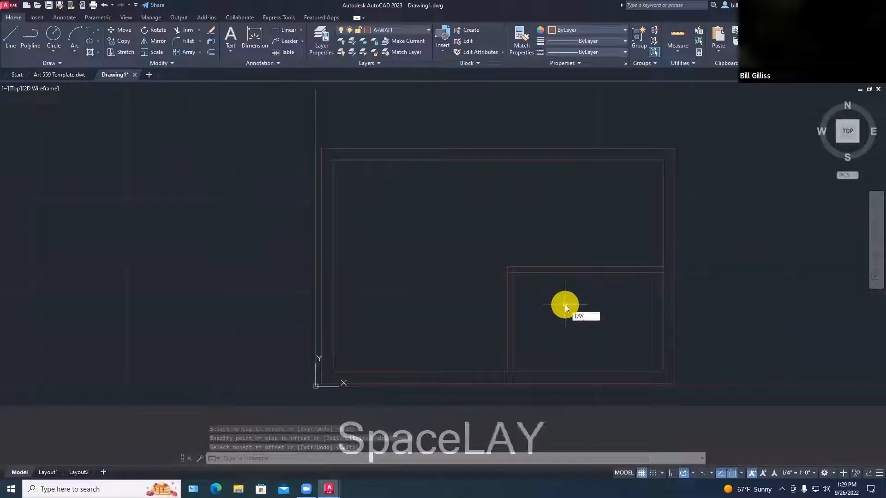
key("Return")
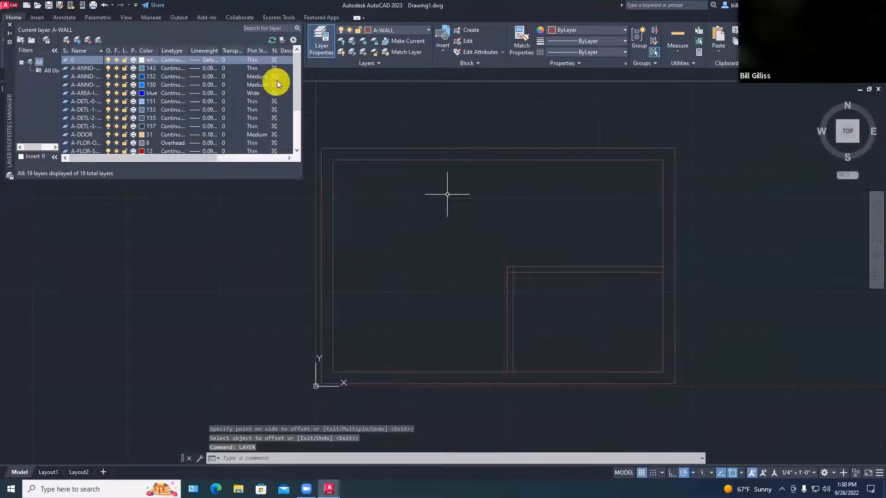
scroll(291, 79, "down", 3)
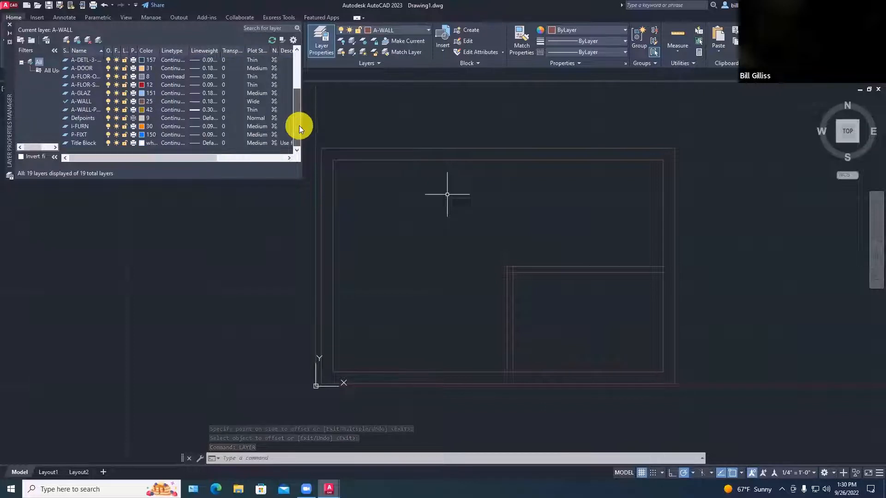
left_click(142, 102)
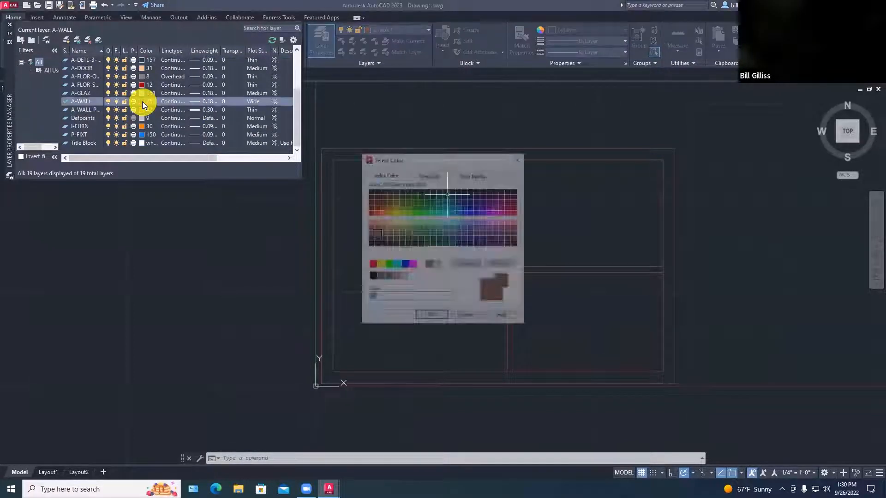
left_click(405, 264)
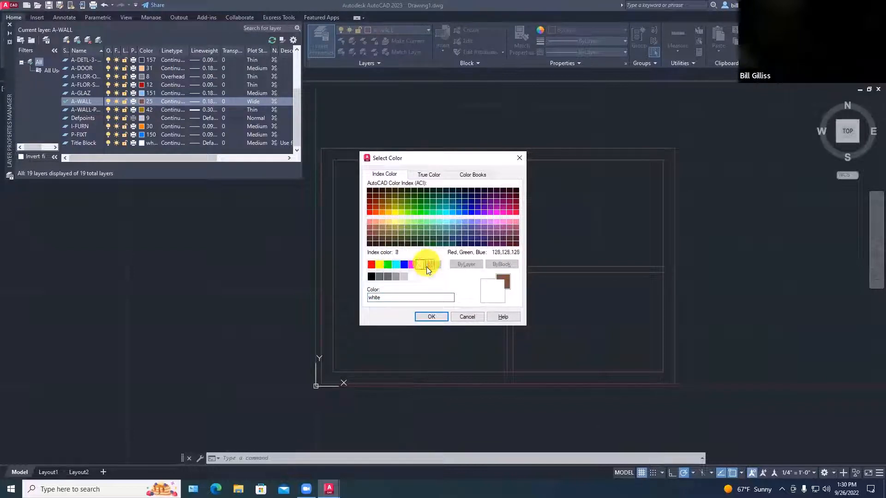
left_click(431, 317)
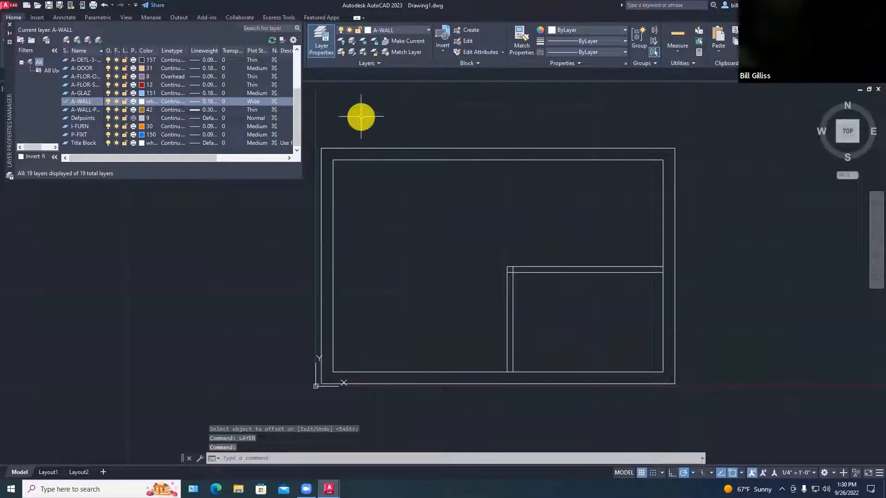
key("Escape")
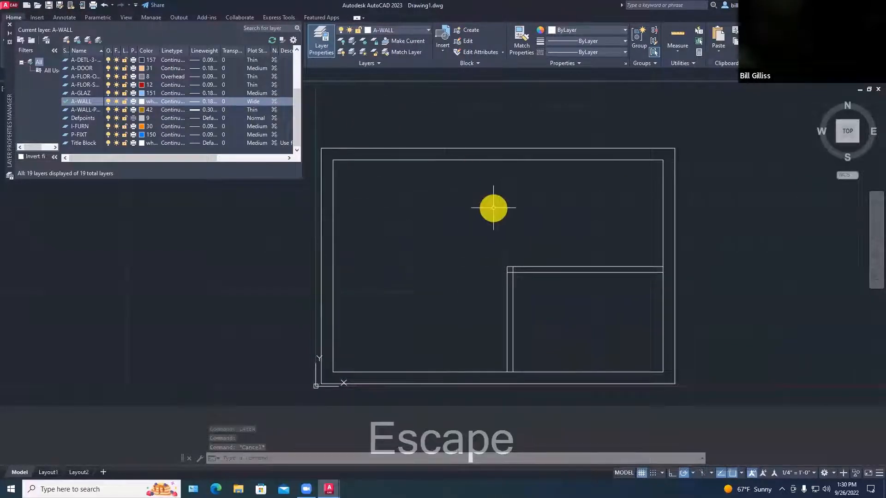
Fillet the two offset partition lines with a radius of 0 to form a clean inner corner.
key("Escape")
type("f")
key("space")
type("r")
key("space")
type("0")
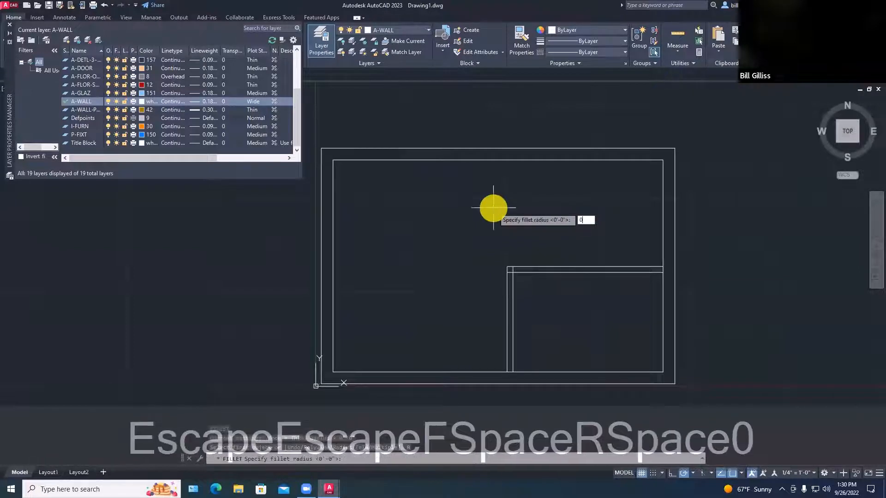
key("space")
left_click(527, 272)
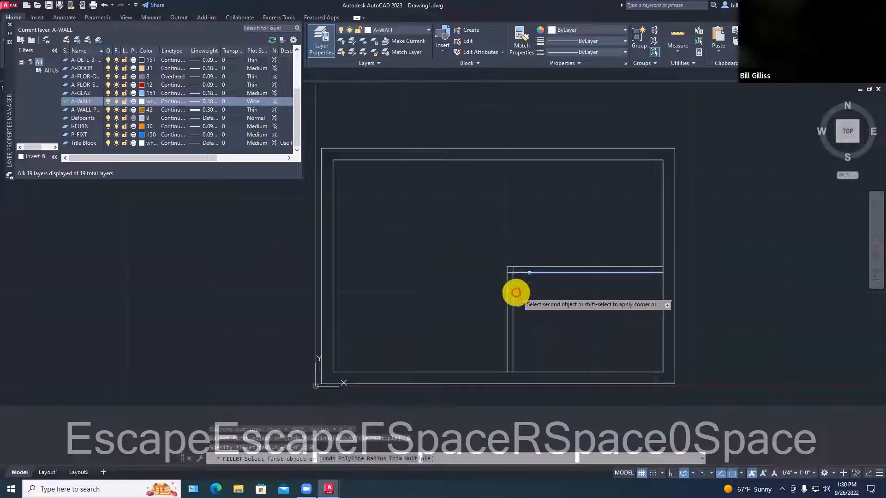
left_click(513, 296)
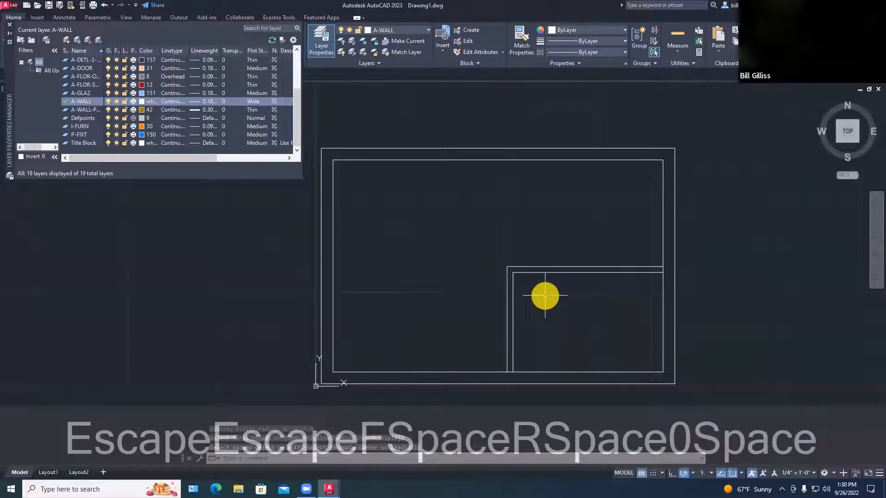
key("Escape")
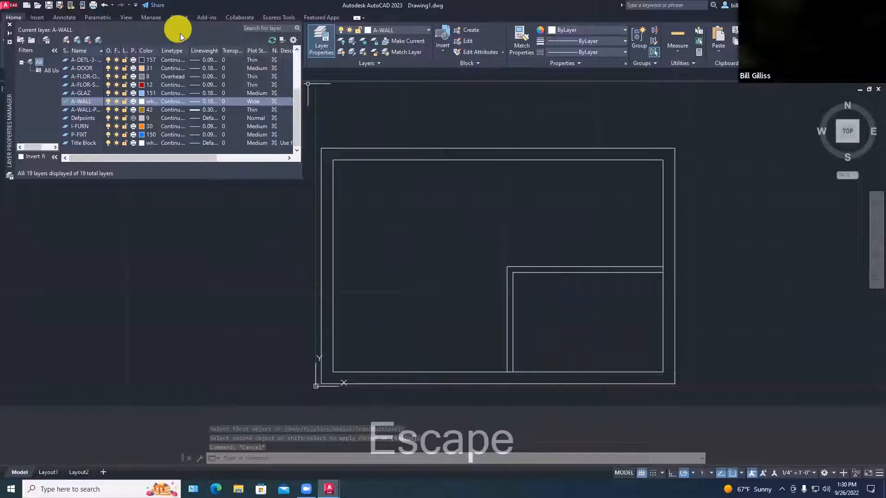
Dock the Layer Properties Manager along the right side of the drawing area.
left_click(169, 101)
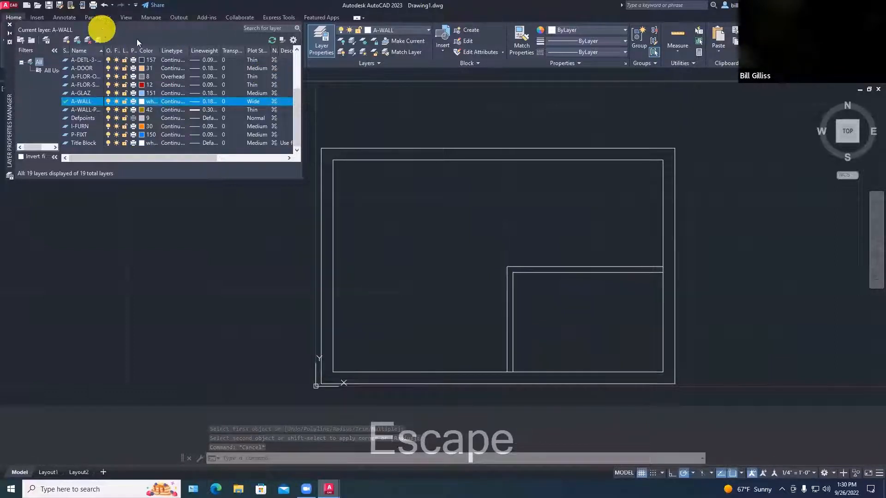
left_click_drag(12, 64, 0, 207)
mouse_move(59, 207)
left_mouse_down()
mouse_move(2, 206)
mouse_move(747, 190)
mouse_move(873, 137)
left_mouse_up()
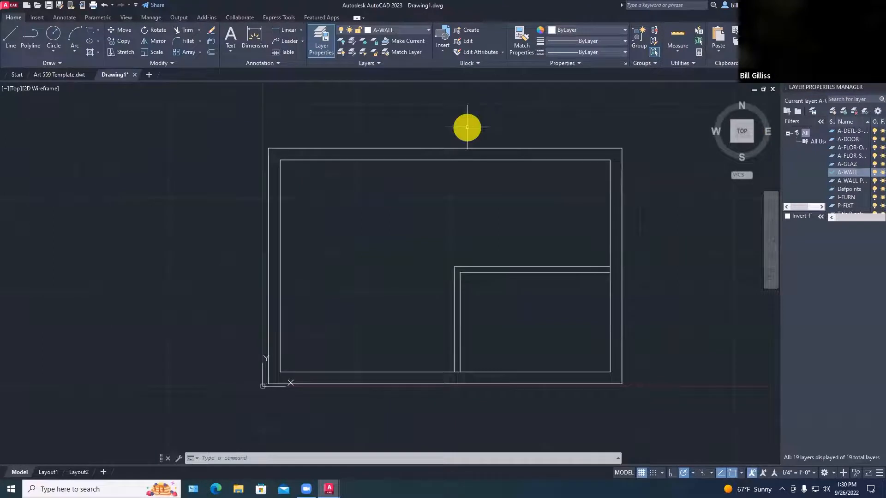
Open the Properties palette and dock it along the left side of the drawing area.
type("PR")
key("Return")
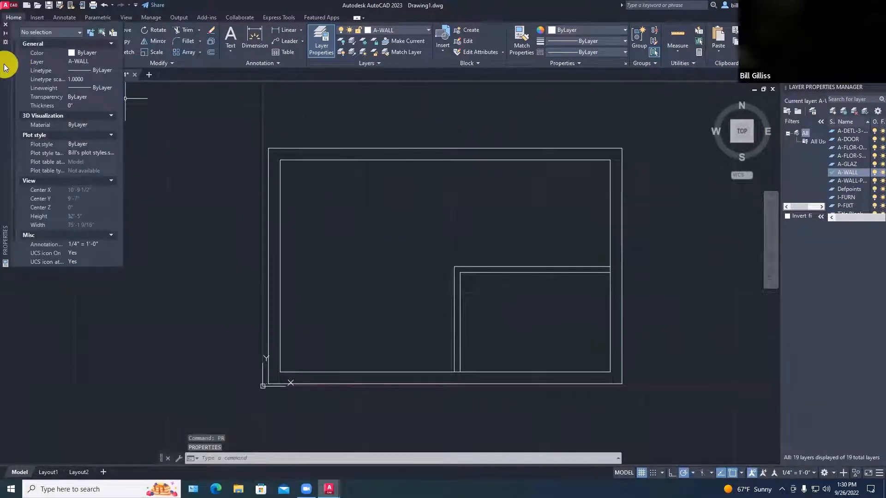
left_click_drag(4, 68, 3, 142)
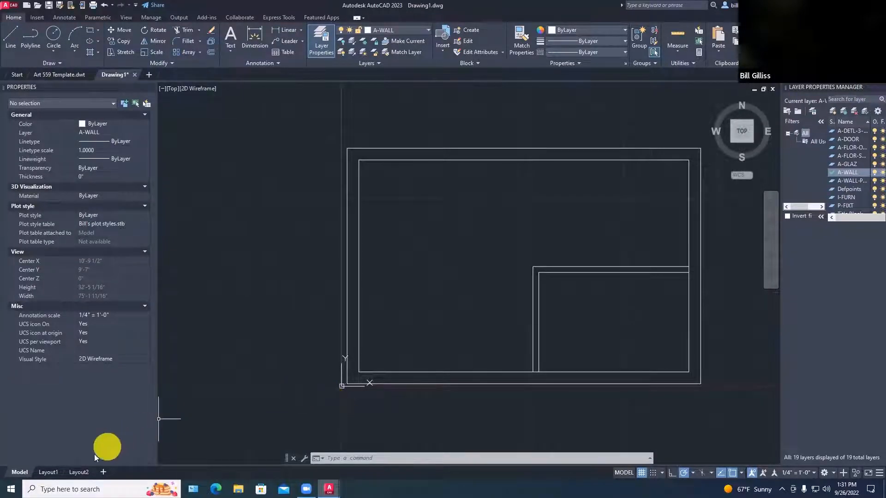
Switch from model space to the Layout1 sheet.
mouse_move(49, 471)
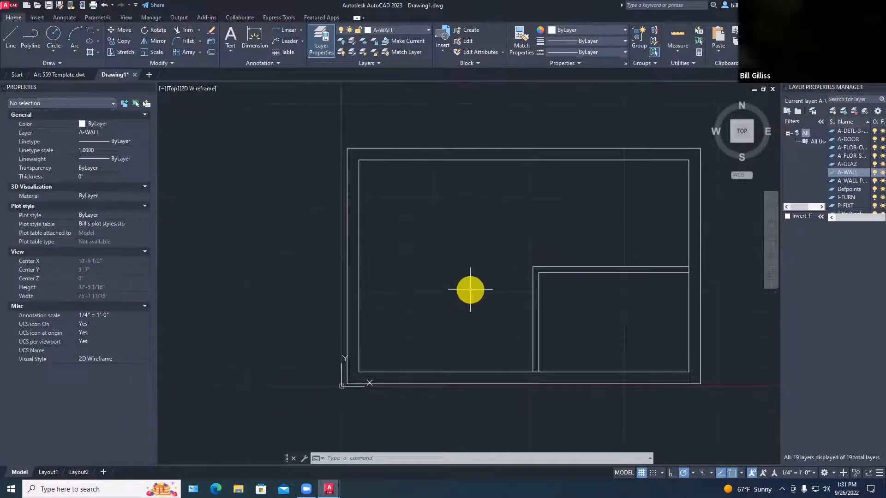
scroll(470, 289, "down", 5)
scroll(470, 289, "up", 2)
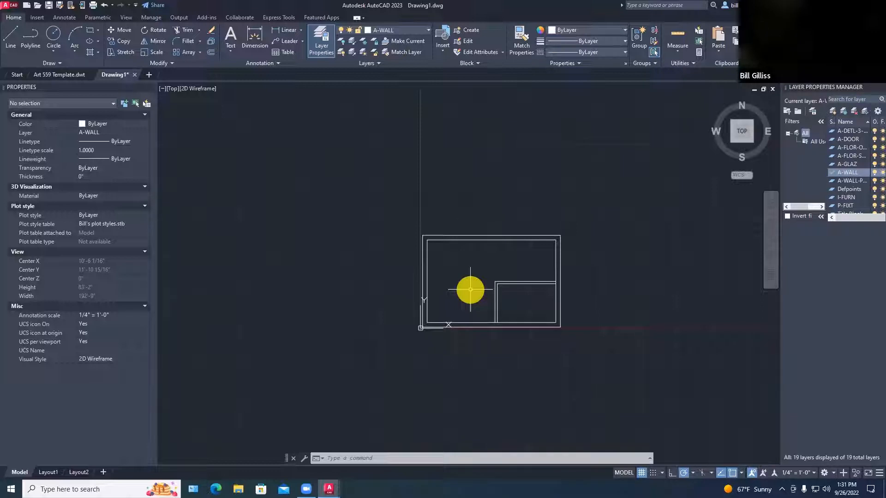
left_click(47, 474)
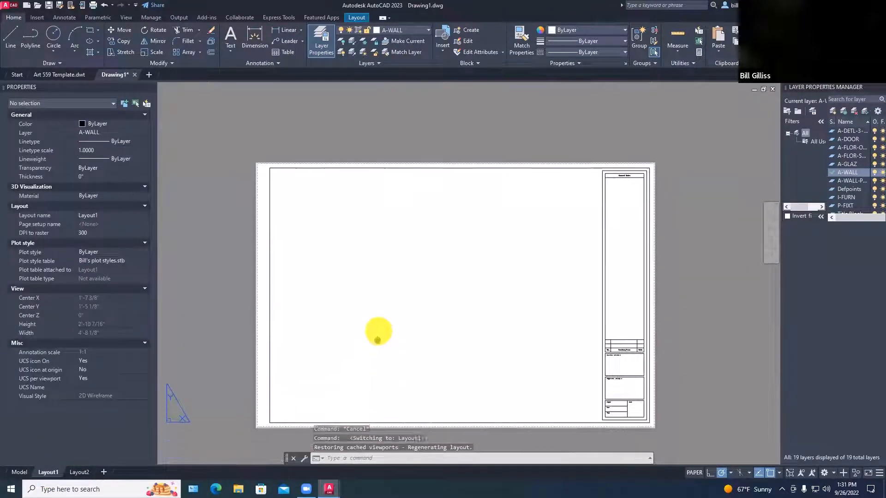
middle_click_drag(377, 340, 388, 306)
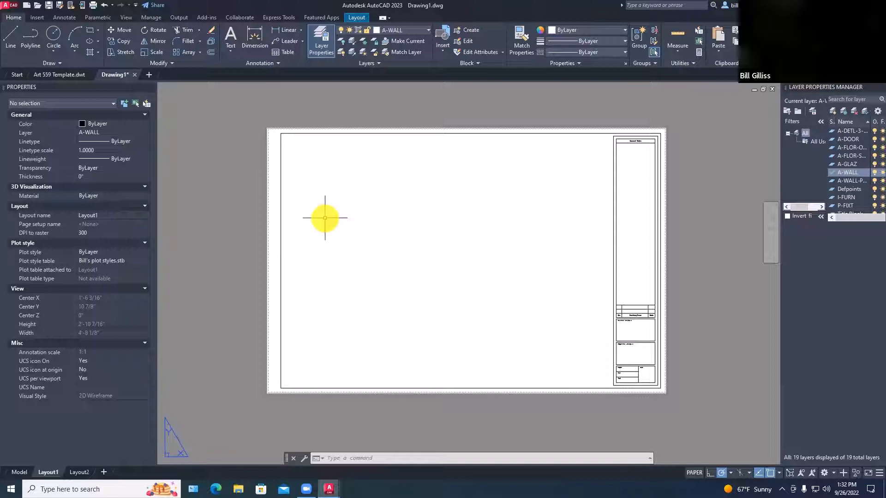
type("VIEWPORT")
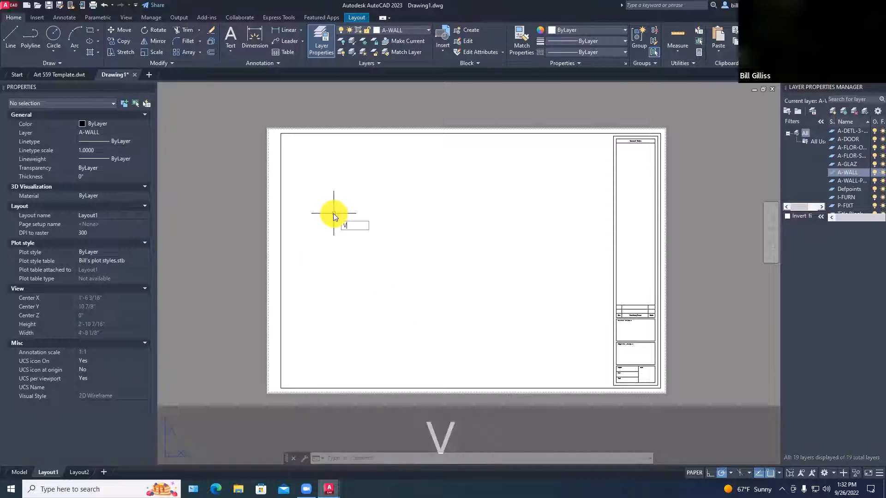
key("Escape")
key("Escape")
key("Escape")
Create a rectangular MVIEW viewport about 1'-7" wide by 1'-0 3/4" high in the sheet's upper-left area.
type("MVIEW")
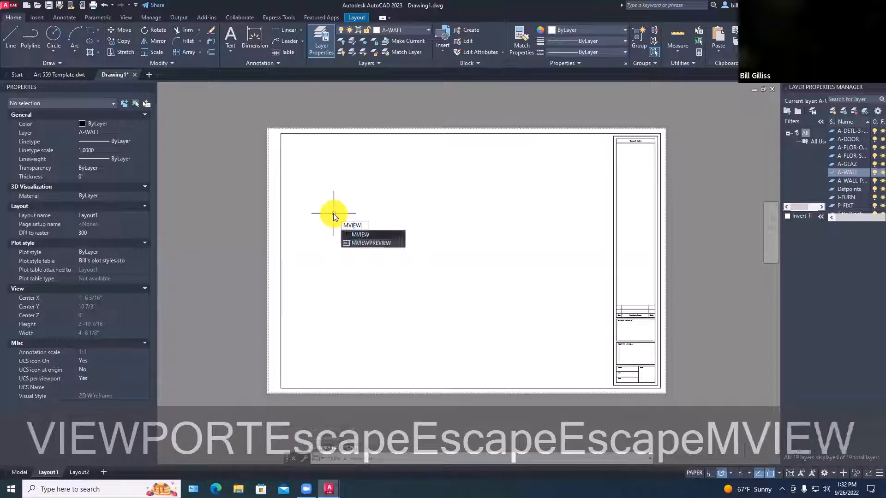
key("Return")
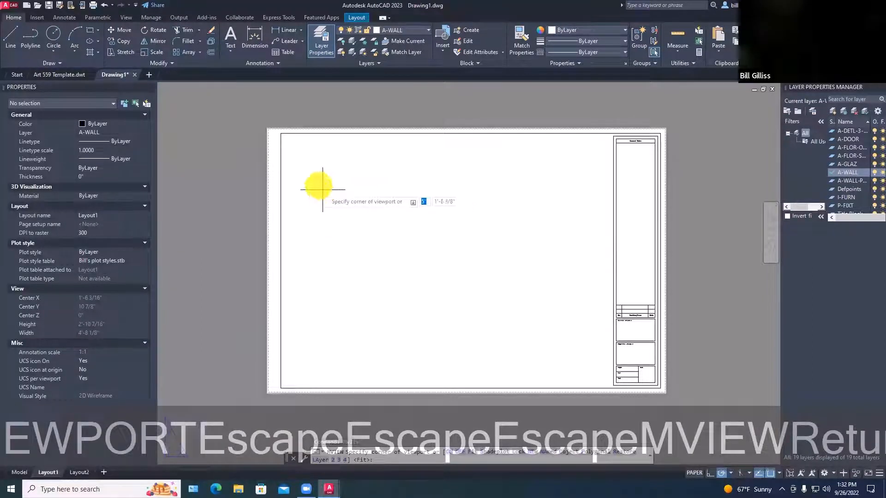
left_click(292, 144)
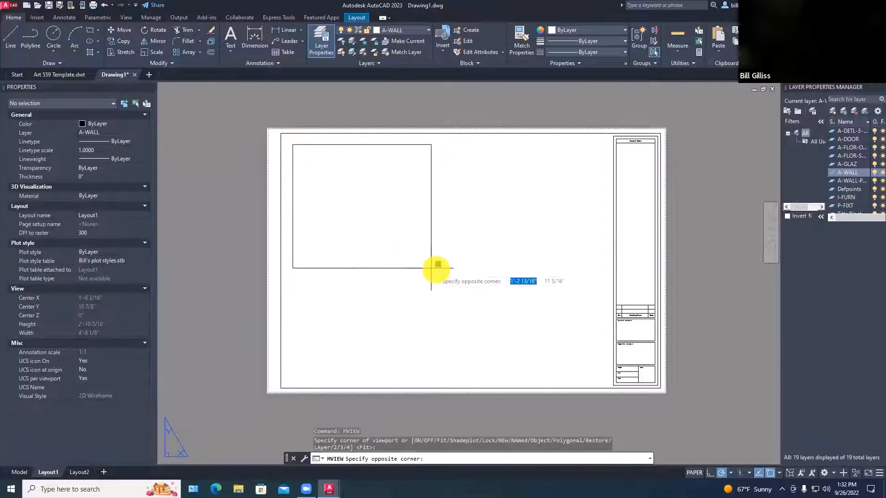
left_click(504, 286)
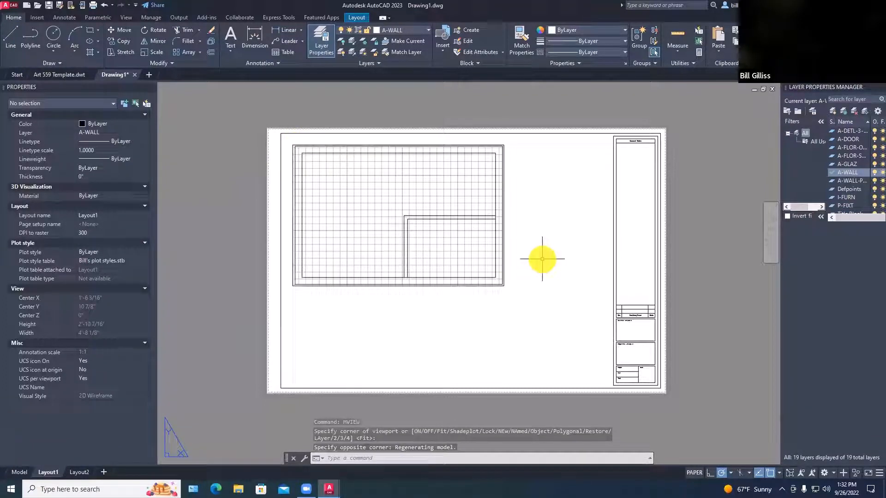
key("Escape")
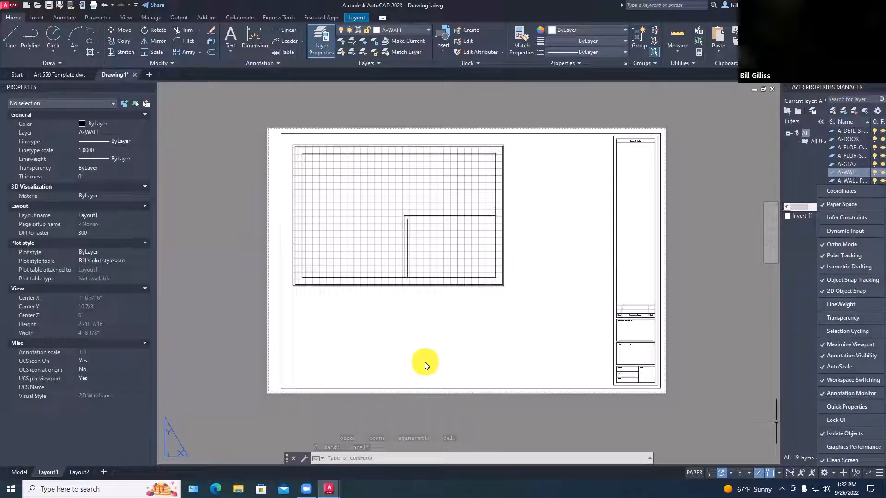
Set the new viewport's standard scale to 1/4" = 1'-0".
left_click(368, 286)
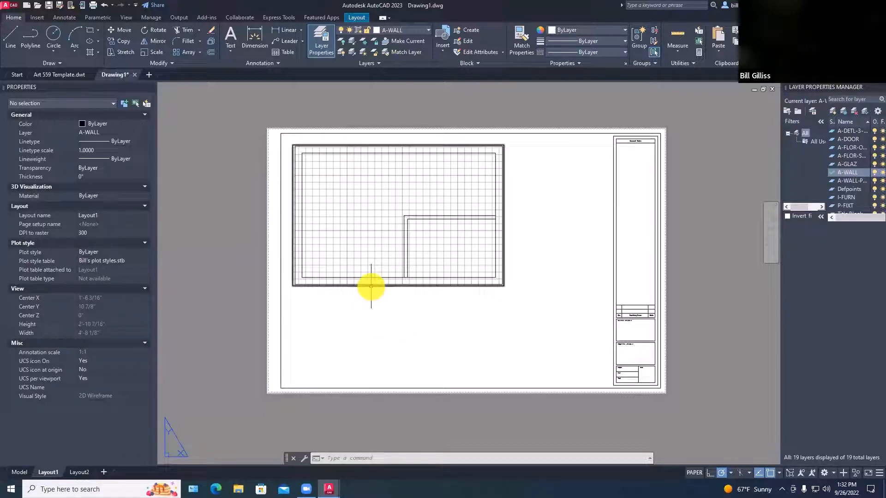
left_click(371, 286)
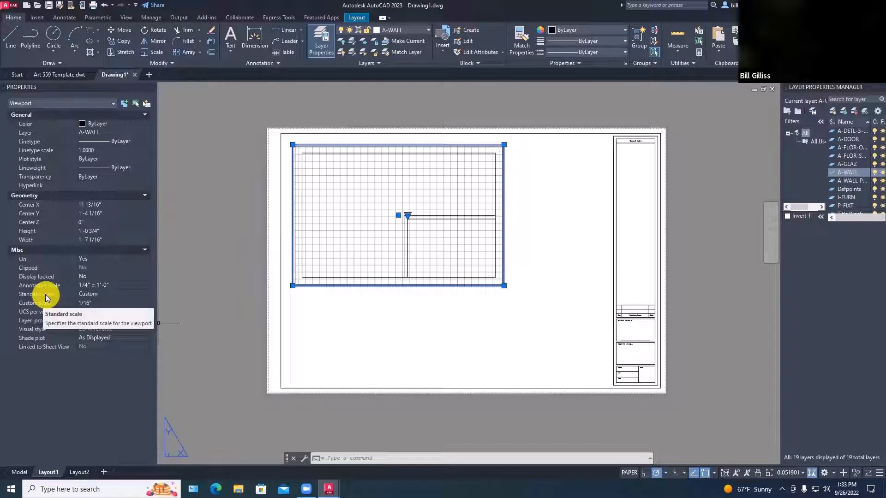
left_click(91, 295)
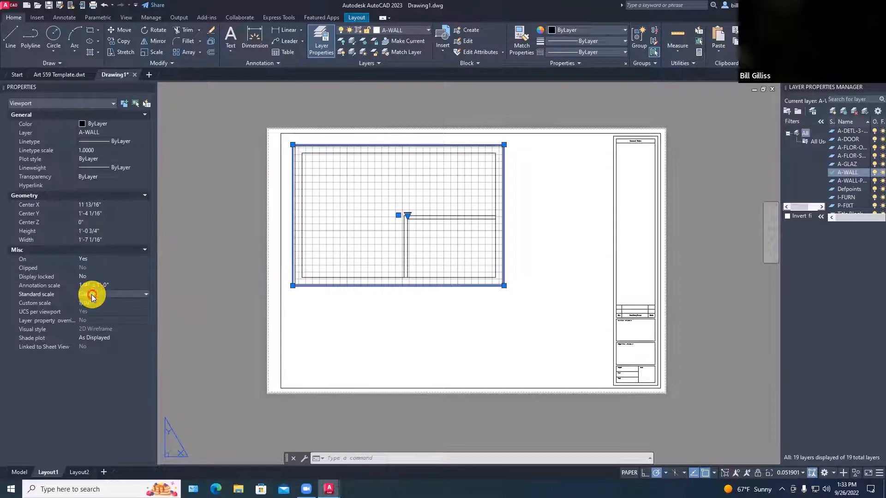
left_click(127, 294)
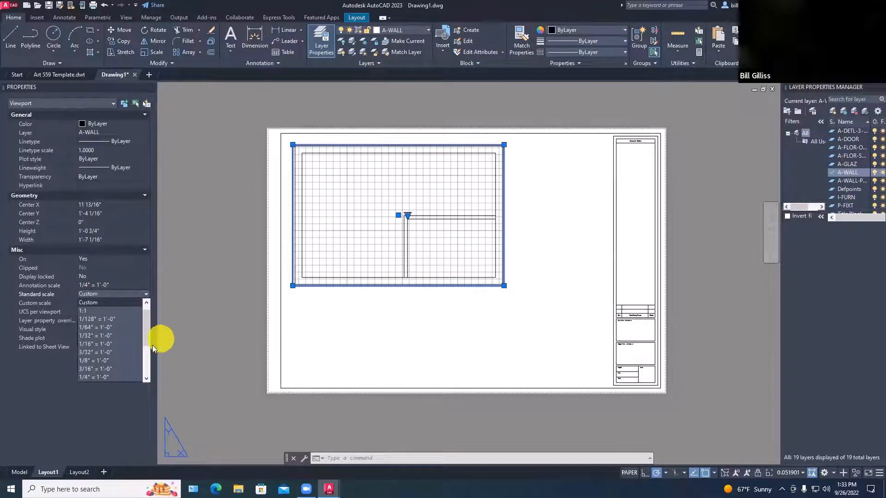
left_click(88, 377)
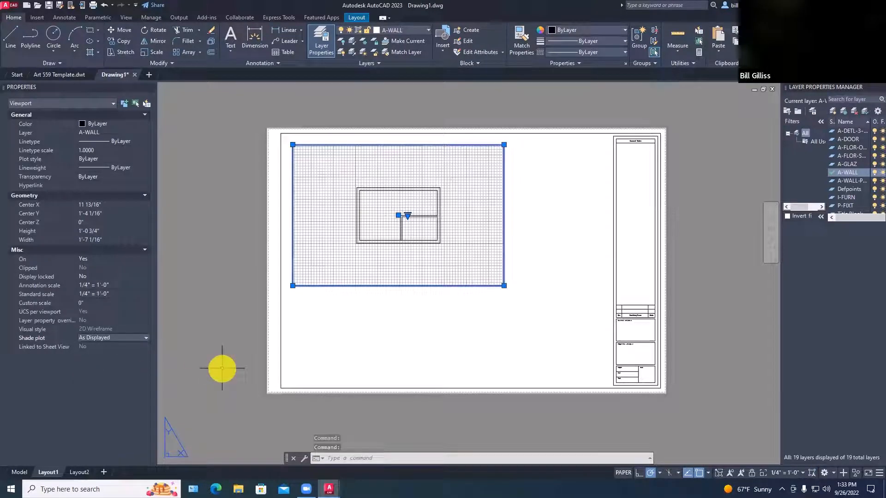
Resize the viewport by its corners to about 10 1/16" wide by 7" high, closely framing the floor plan.
left_click(503, 285)
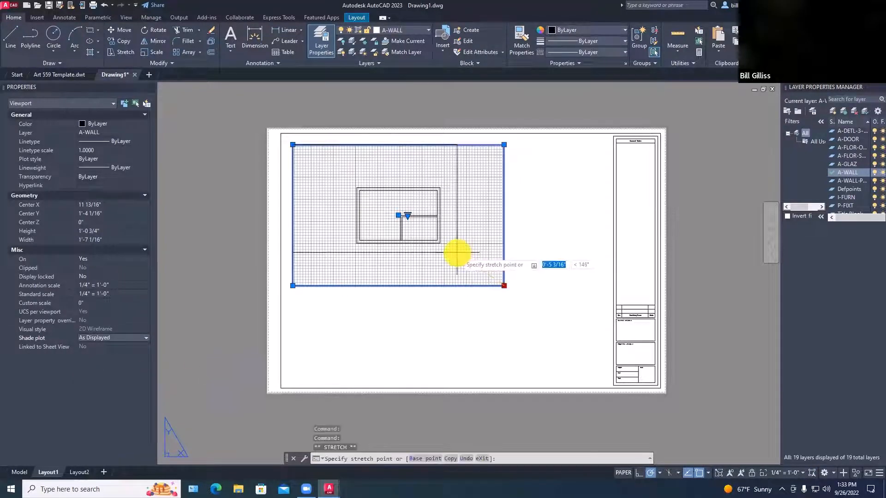
left_click(454, 256)
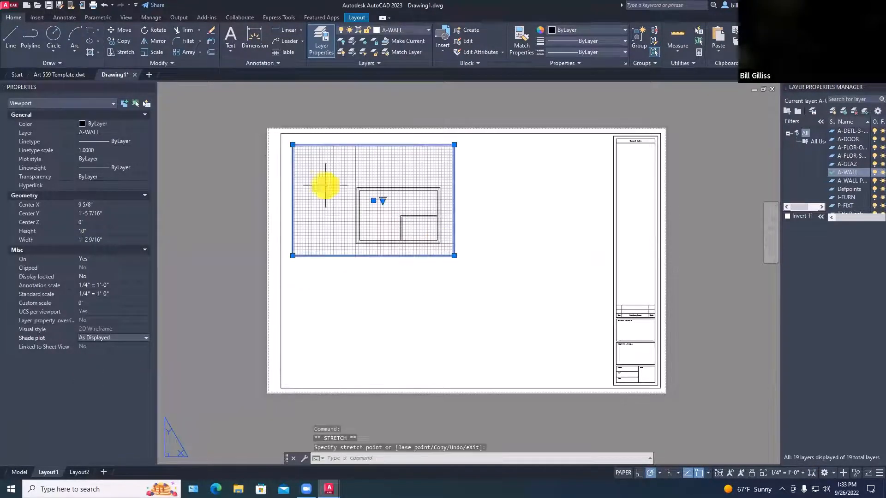
left_click(292, 145)
left_click(342, 179)
key("Escape")
Turn off the drawing grid inside the viewport and return to paper space.
left_click(381, 221)
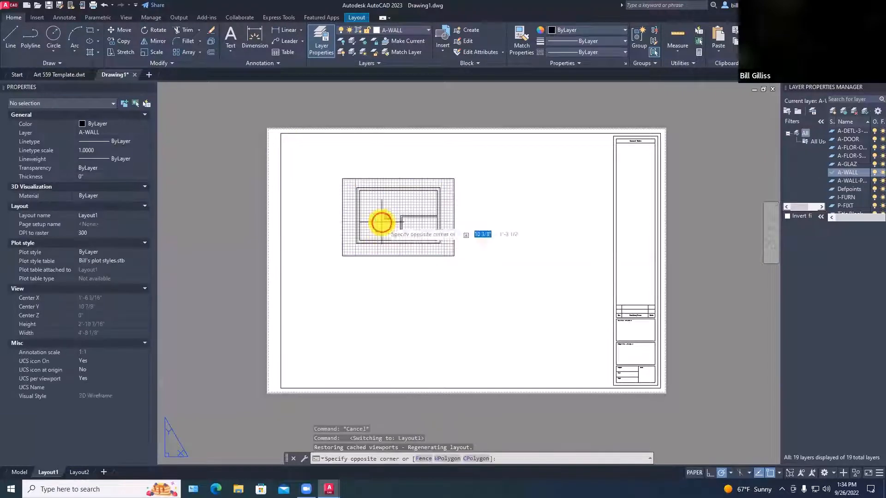
key("Escape")
double_click(381, 221)
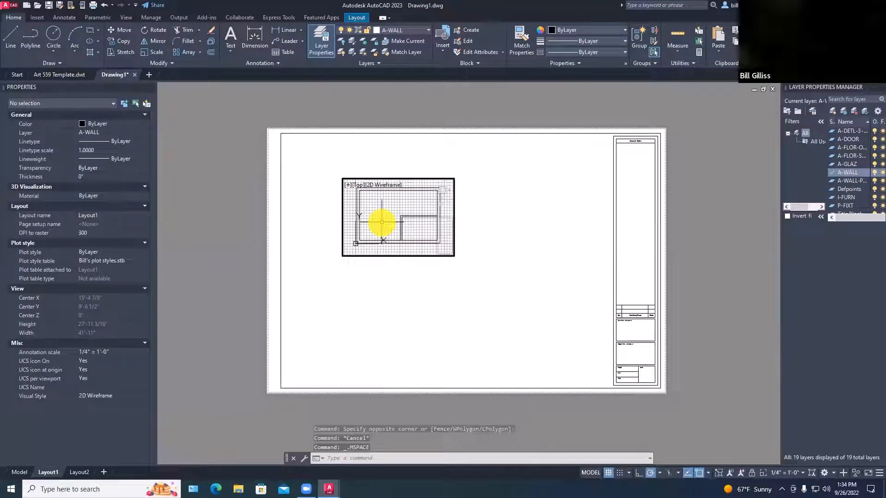
left_click(608, 473)
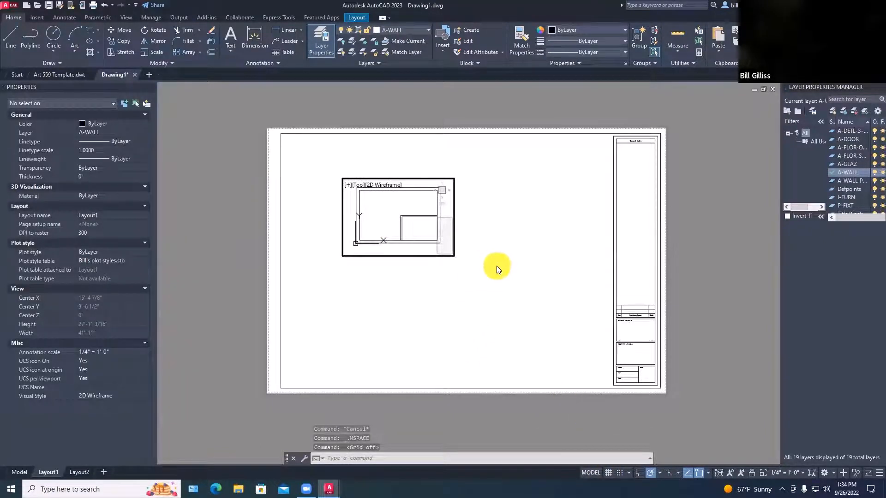
double_click(430, 320)
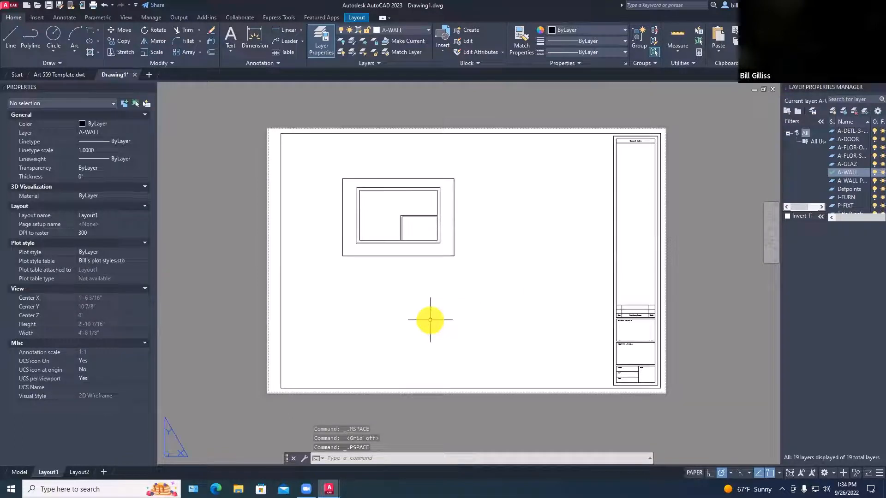
Move the viewport up and left into the upper-left corner of the sheet border.
type("m")
key("space")
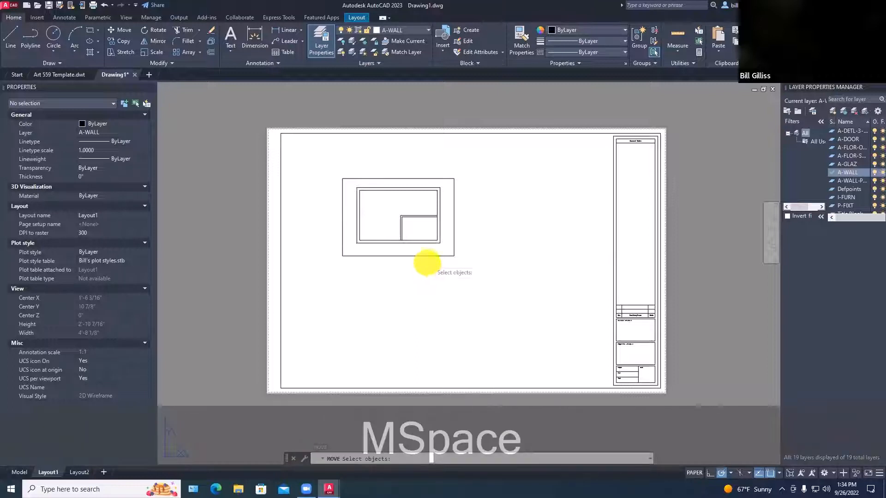
left_click(427, 254)
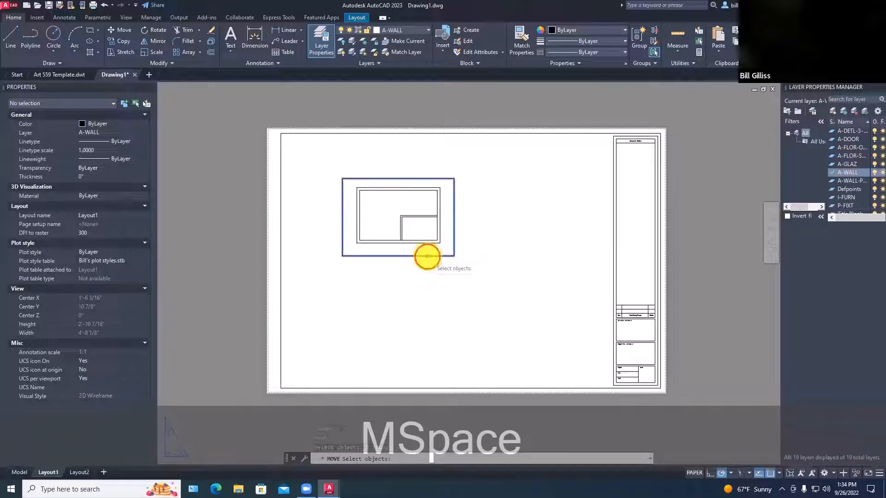
key("space")
left_click(442, 290)
left_click(395, 262)
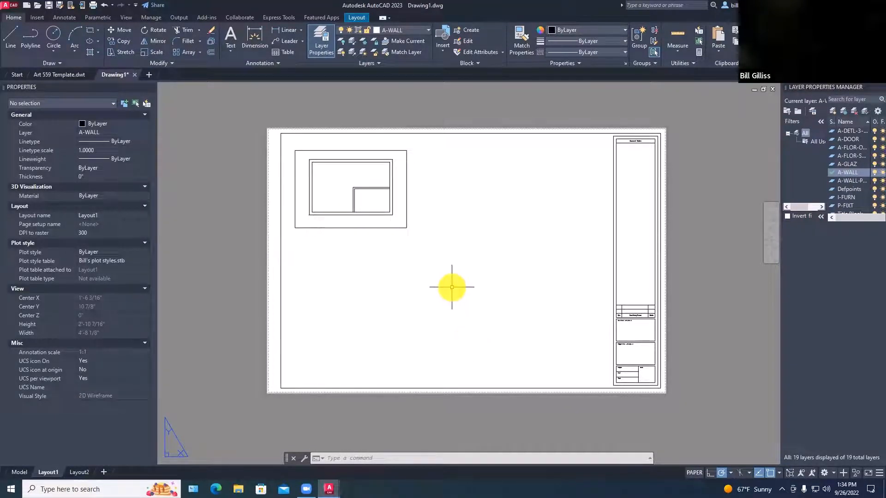
Activate the viewport and move the plan's horizontal interior wall straight up, away from the vertical interior wall.
double_click(347, 182)
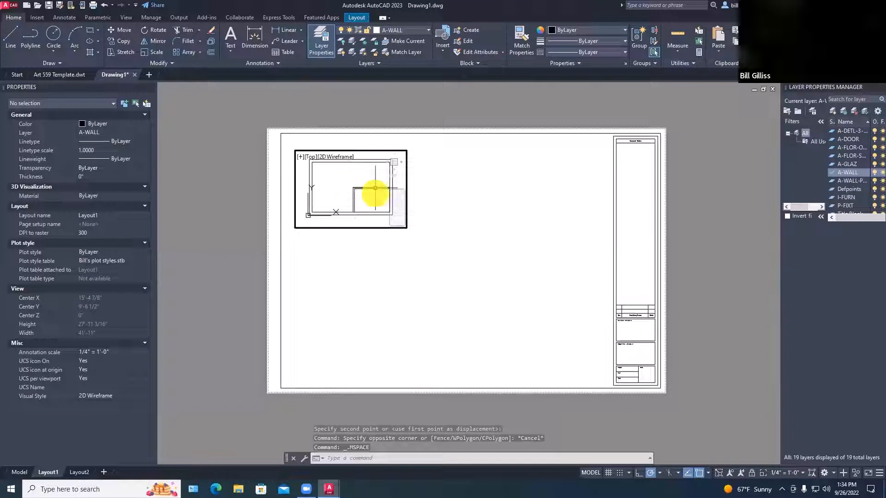
scroll(377, 198, "down", 1)
type("m")
key("space")
left_click(370, 201)
left_click(363, 183)
key("space")
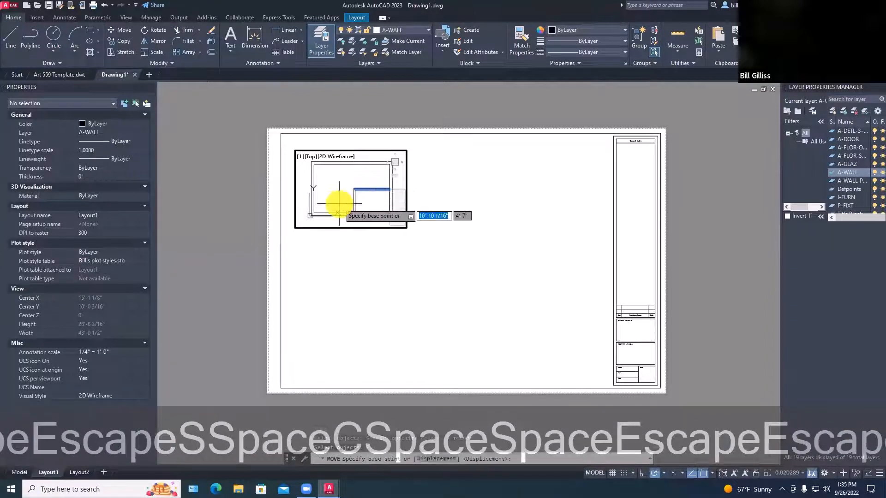
left_click(338, 204)
left_click(338, 194)
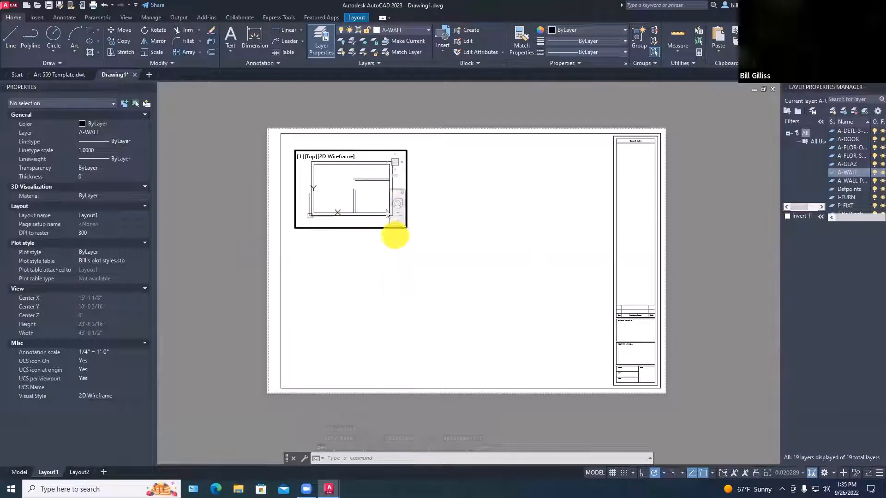
Return to paper space and reset the viewport's standard scale to 1/4" = 1'-0".
scroll(372, 191, "up", 2)
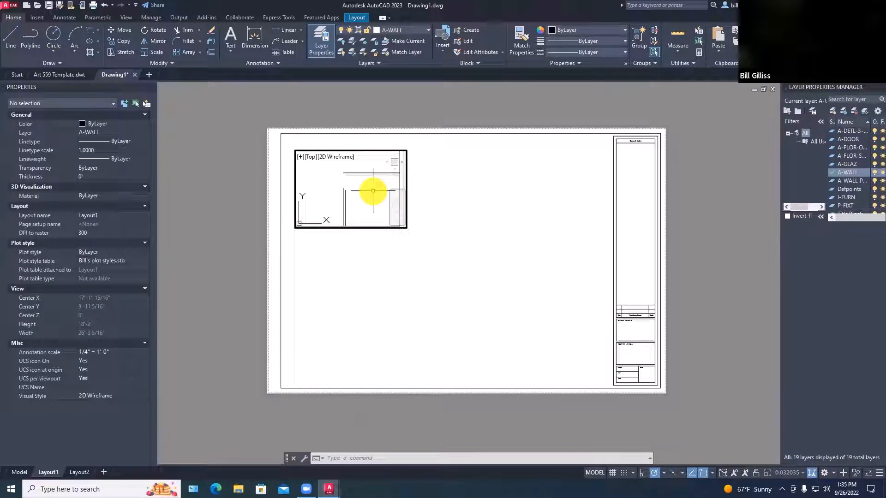
scroll(373, 190, "down", 2)
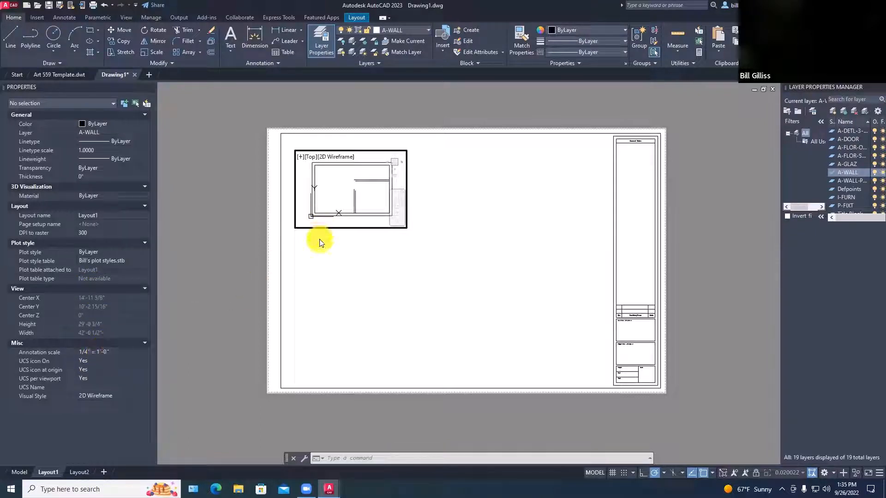
key("Escape")
key("Escape")
key("Escape")
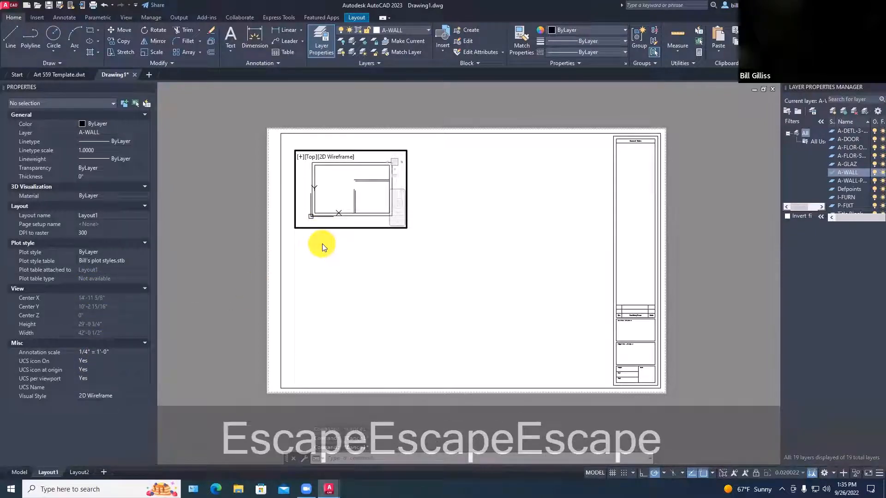
double_click(323, 245)
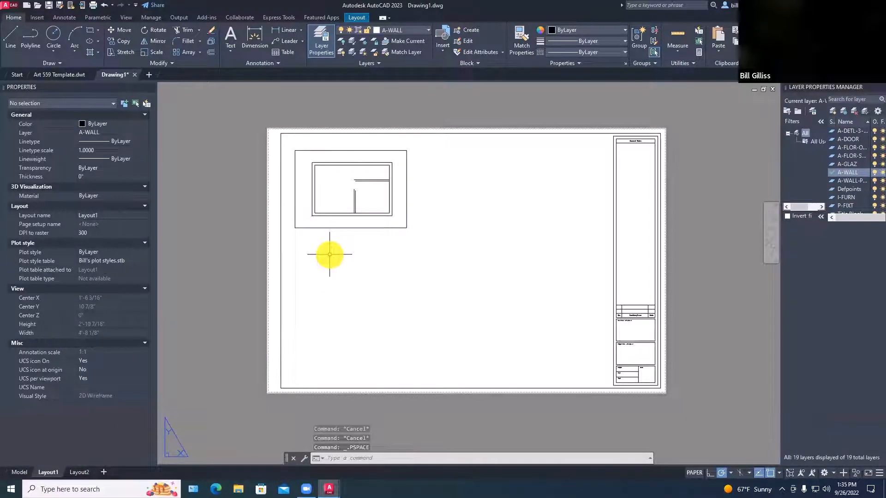
left_click(335, 227)
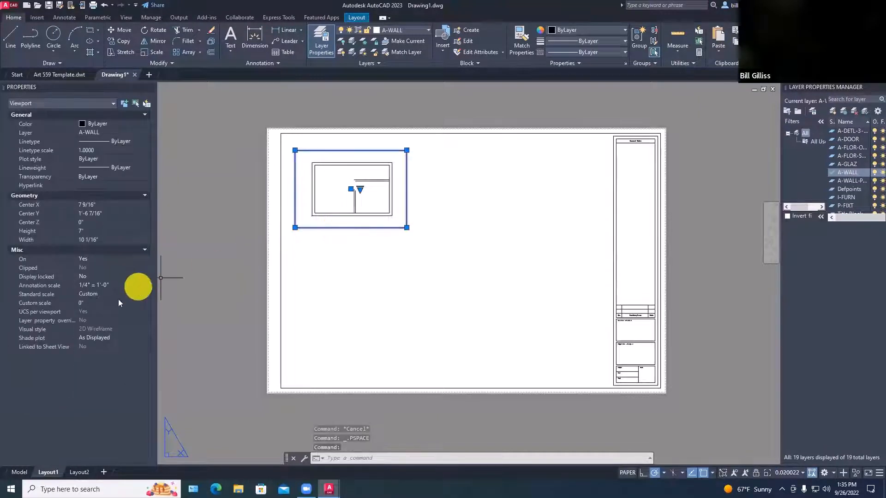
left_click(135, 295)
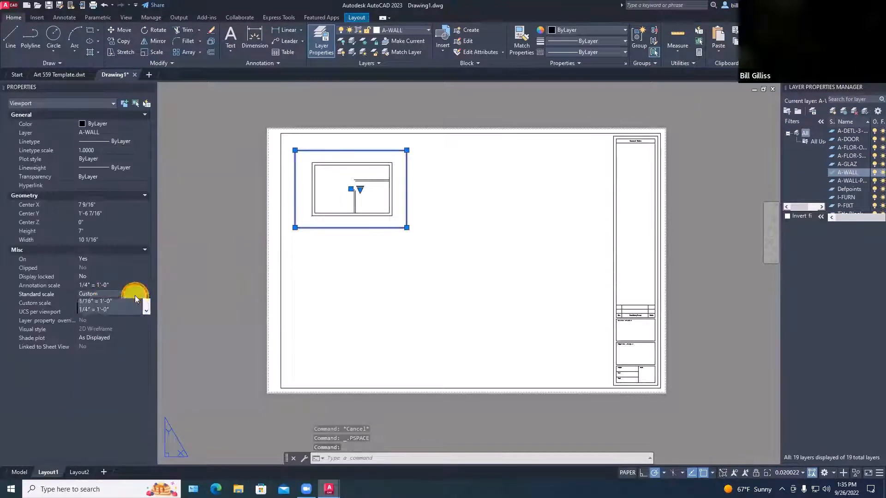
left_click(95, 378)
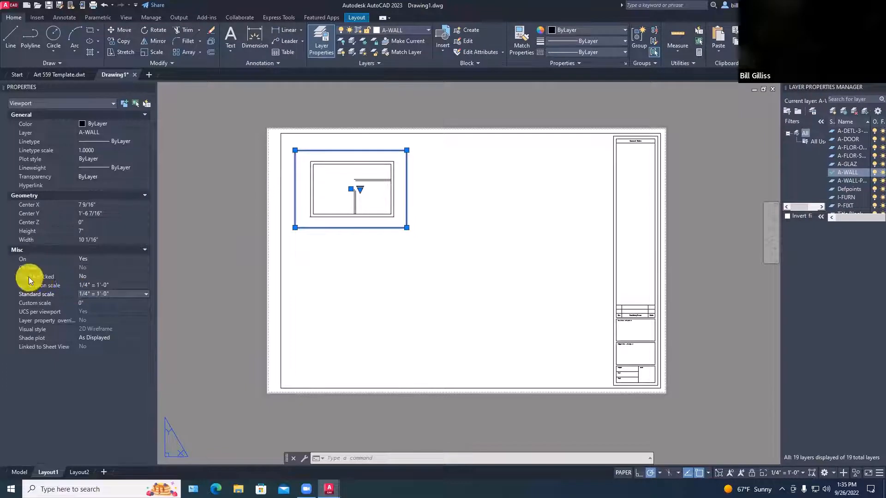
Lock the viewport's display by setting Display locked to Yes, and deselect the viewport.
left_click(81, 277)
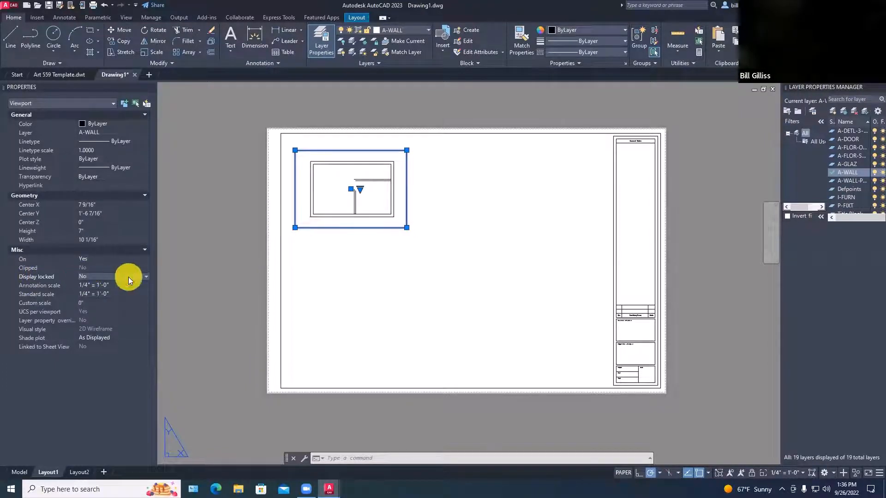
left_click(128, 277)
left_click(82, 285)
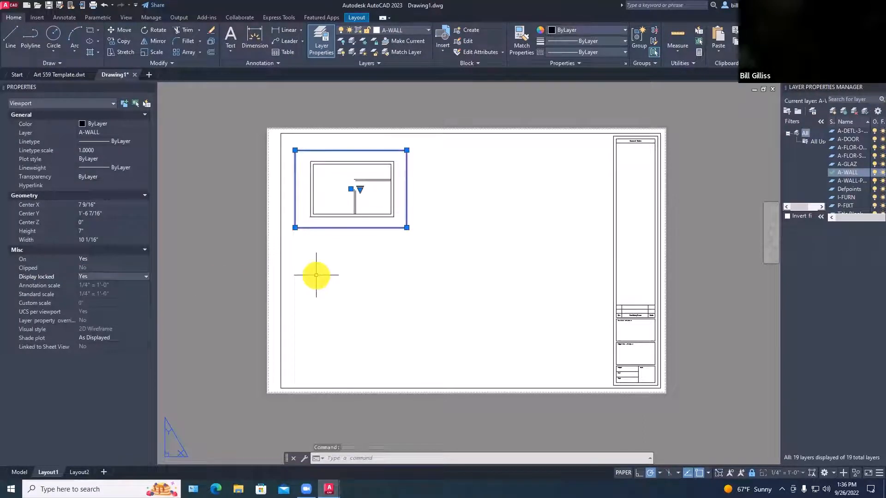
key("Escape")
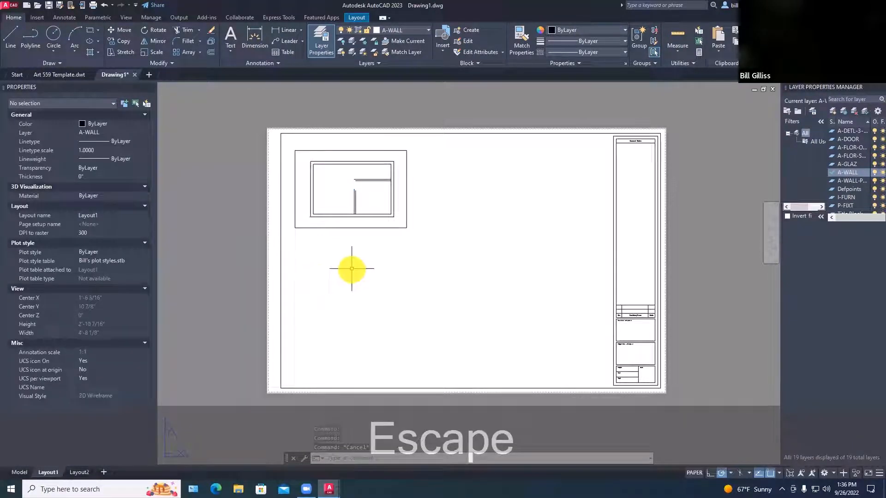
Activate the locked viewport and enlarge the sheet view around the floor plan.
middle_click_drag(352, 268, 368, 298)
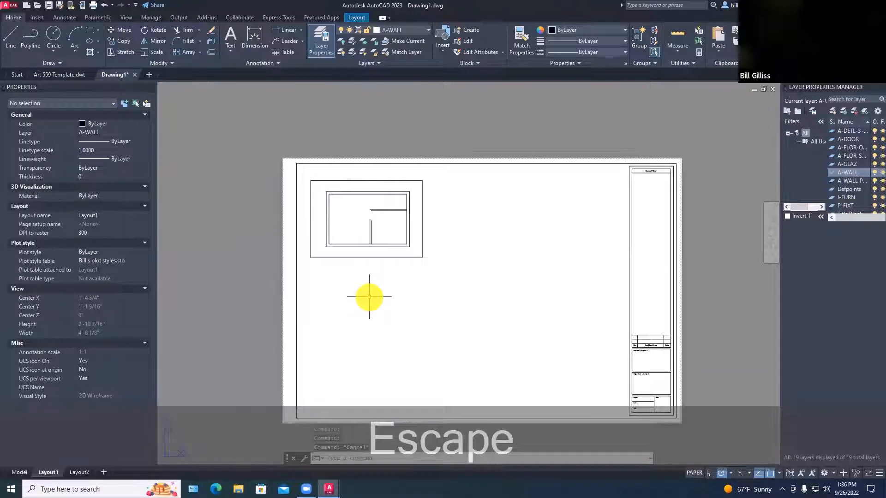
double_click(384, 230)
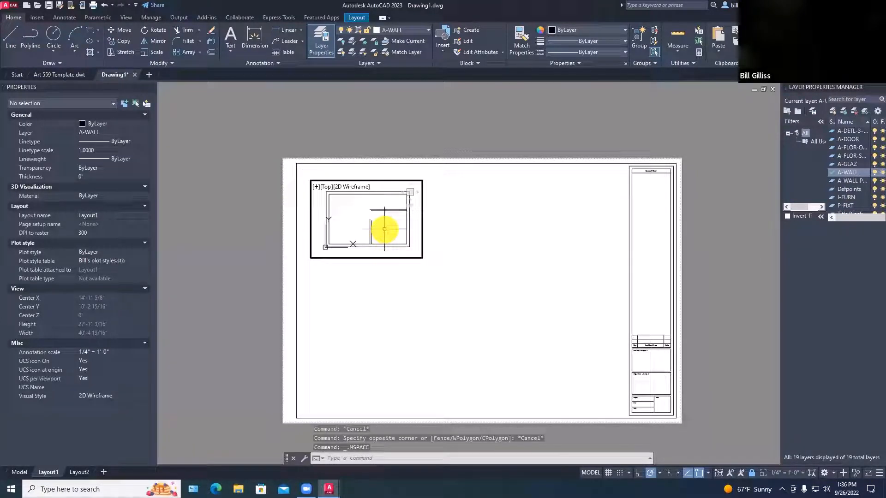
scroll(384, 229, "up", 2)
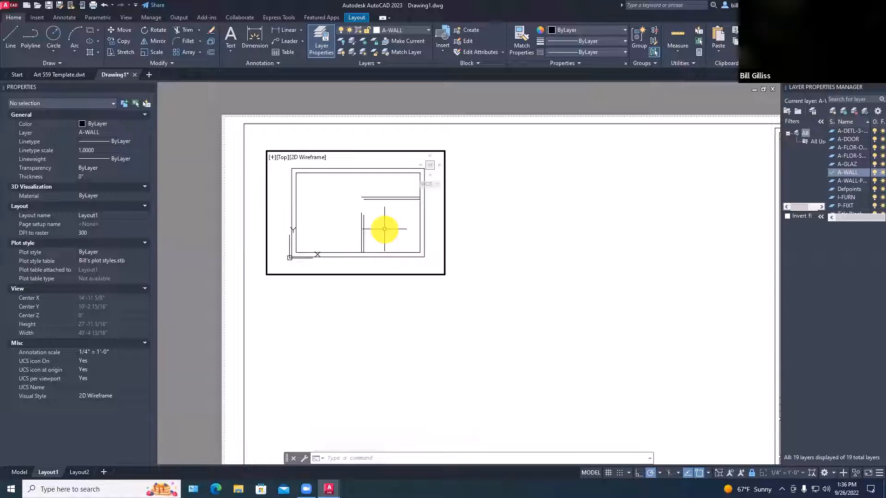
scroll(384, 230, "up", 2)
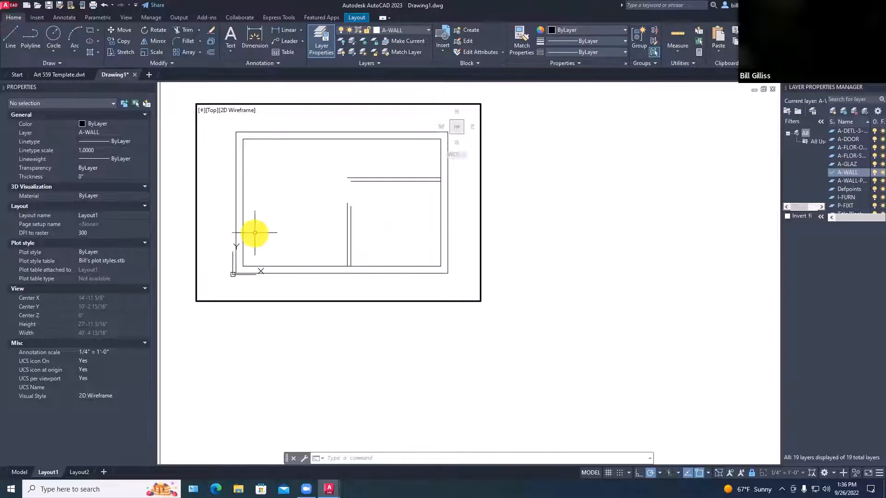
Toggle the drawing grid inside the active viewport off and on, leaving it turned on.
left_click(405, 221)
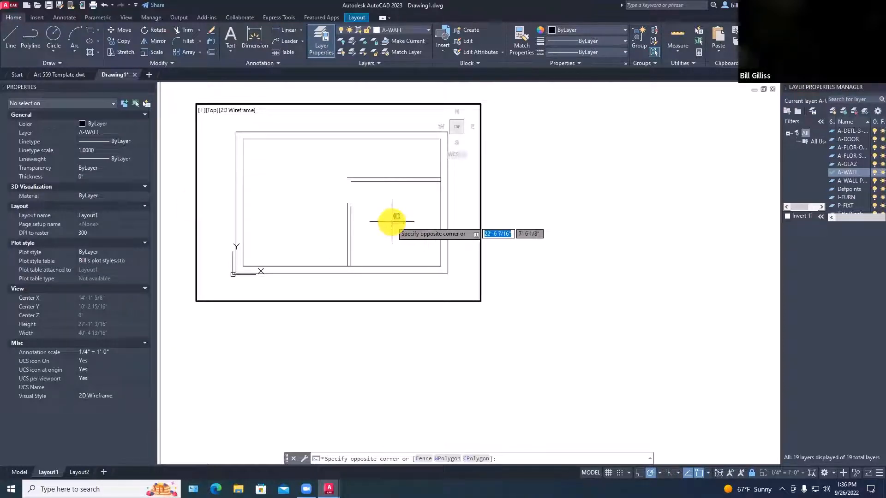
left_click(608, 474)
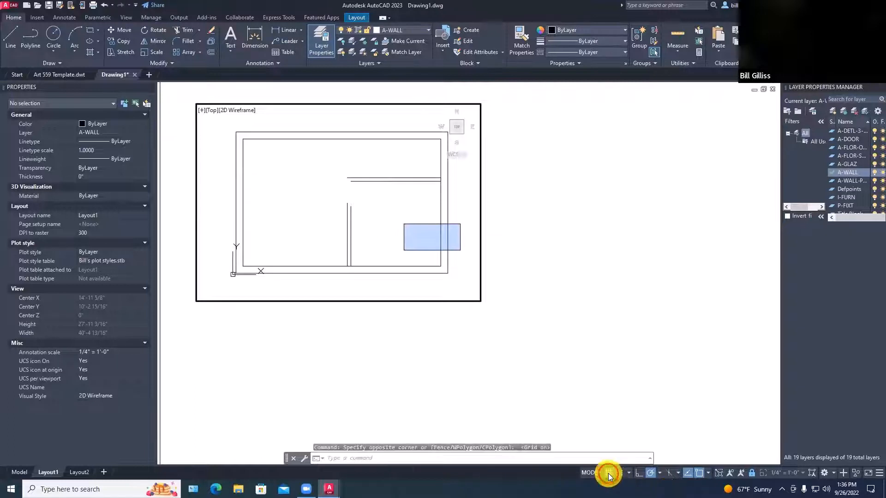
left_click(608, 473)
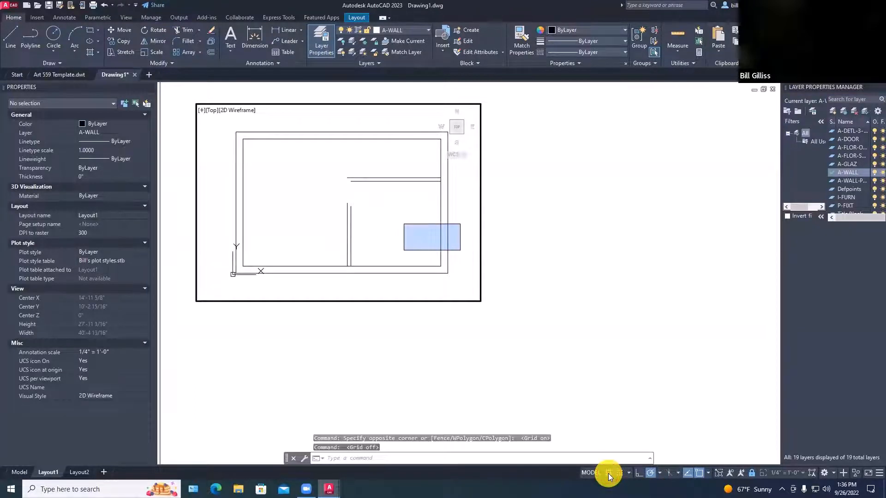
left_click(607, 473)
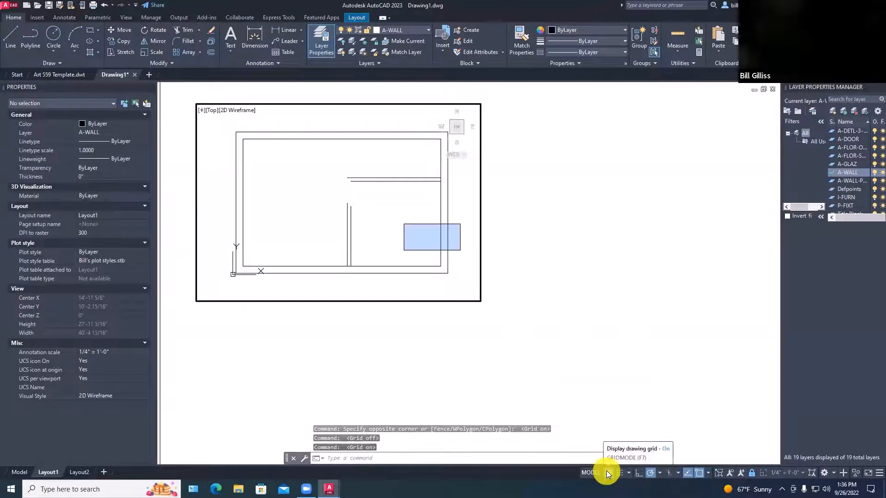
left_click(608, 473)
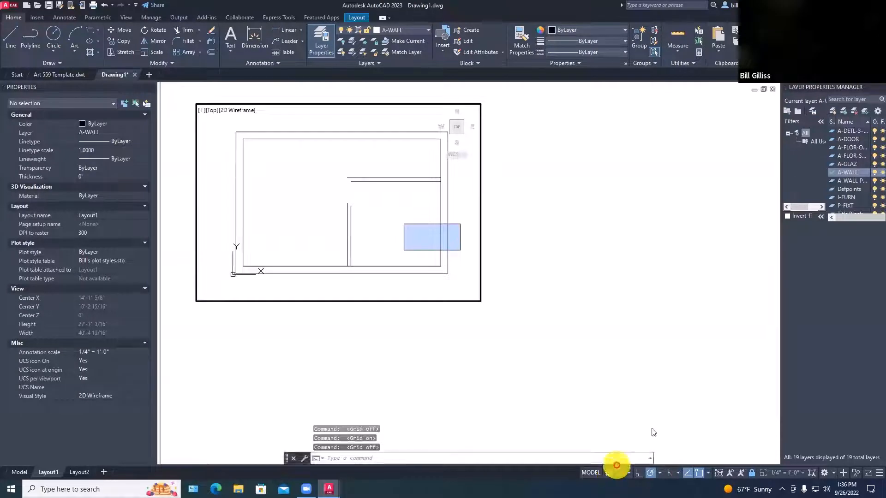
left_click(608, 473)
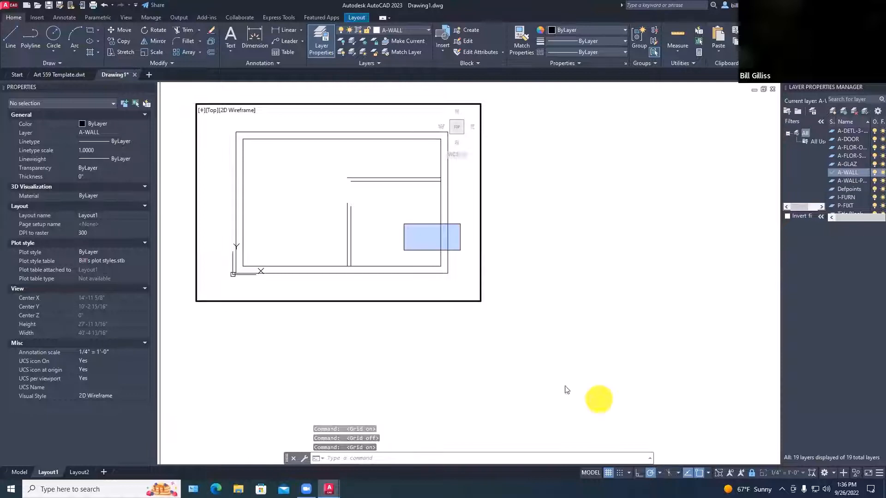
key("Escape")
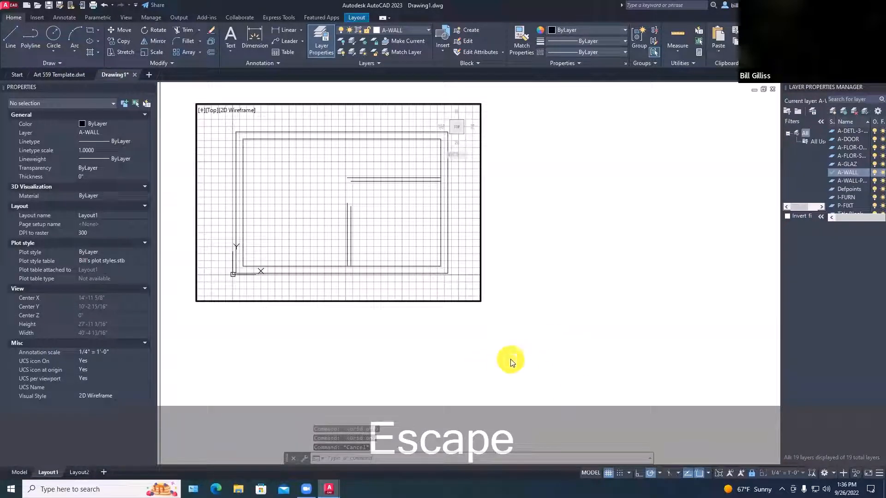
left_click(607, 471)
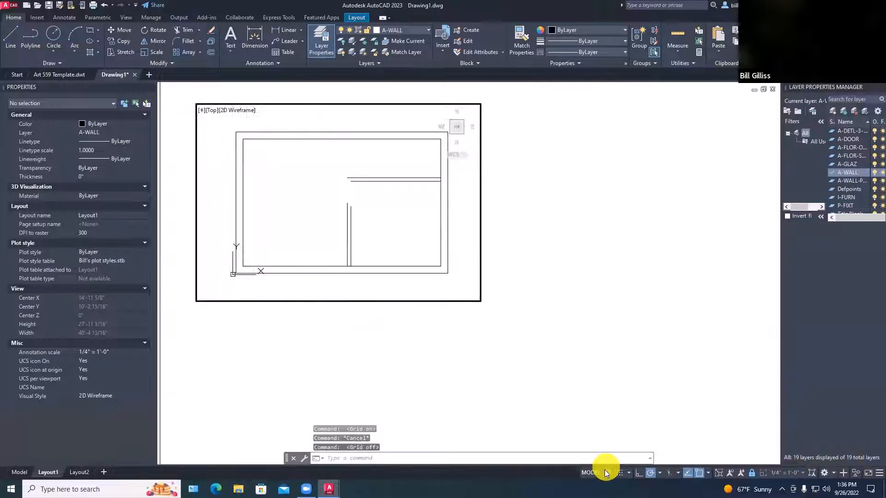
left_click(607, 472)
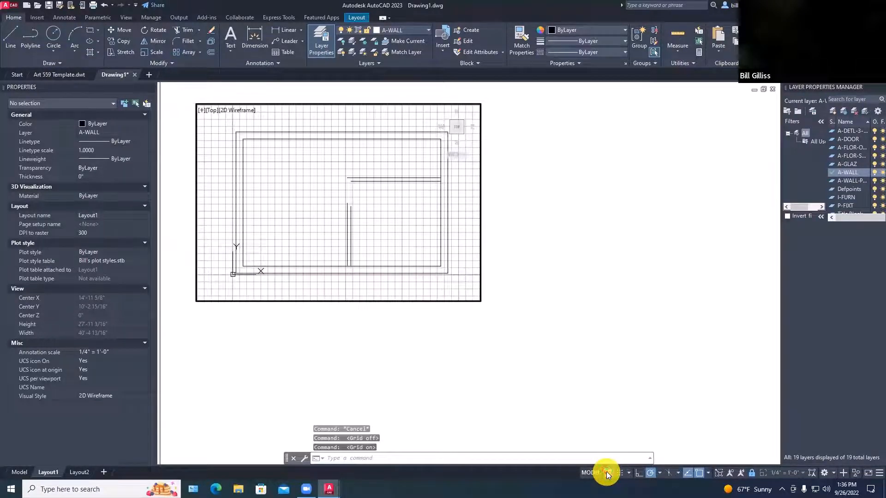
Create a second viewport with MVIEW, about 1'-4 1/2" wide by 1'-1 7/8" high, in the sheet's lower-right area beside the title block.
scroll(442, 264, "down", 3)
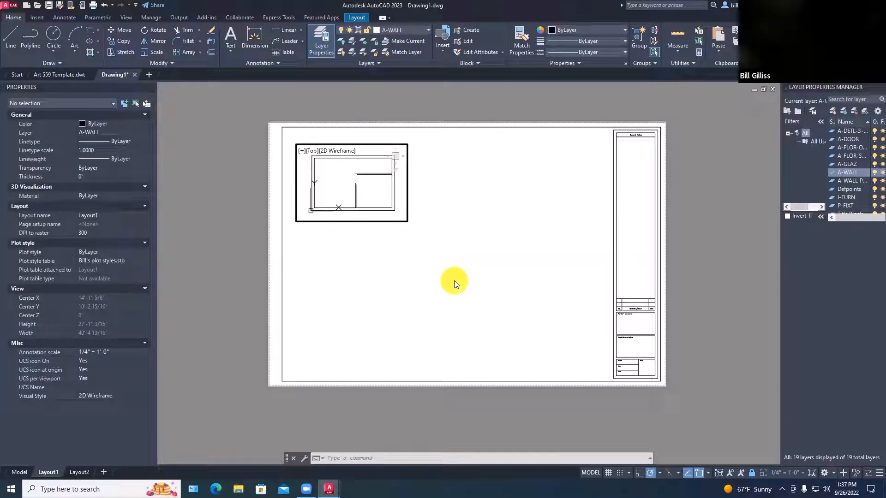
type("MVIEW")
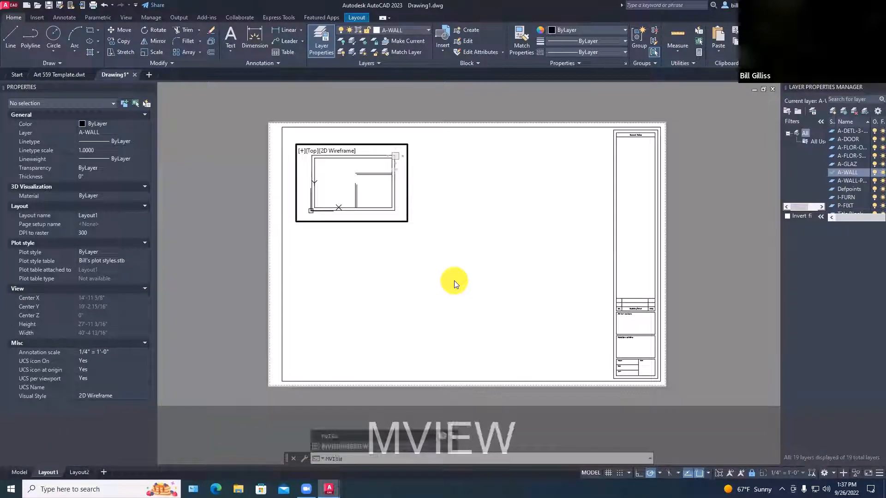
key("Return")
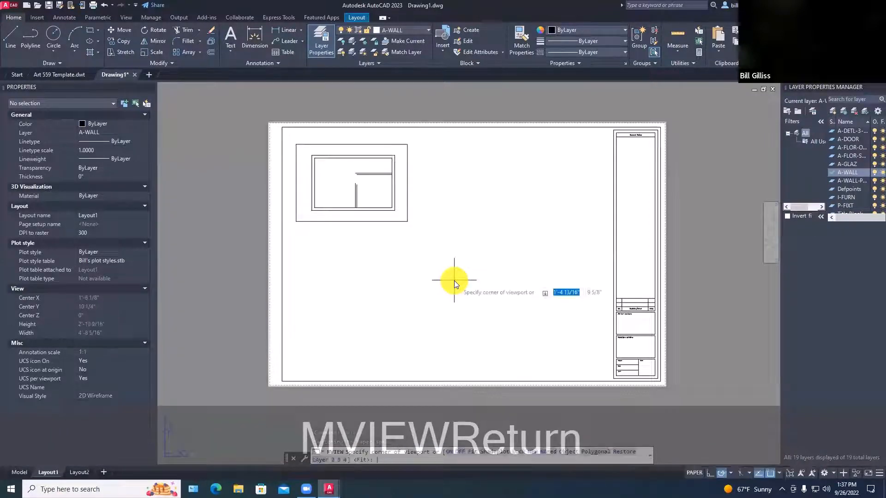
left_click(420, 222)
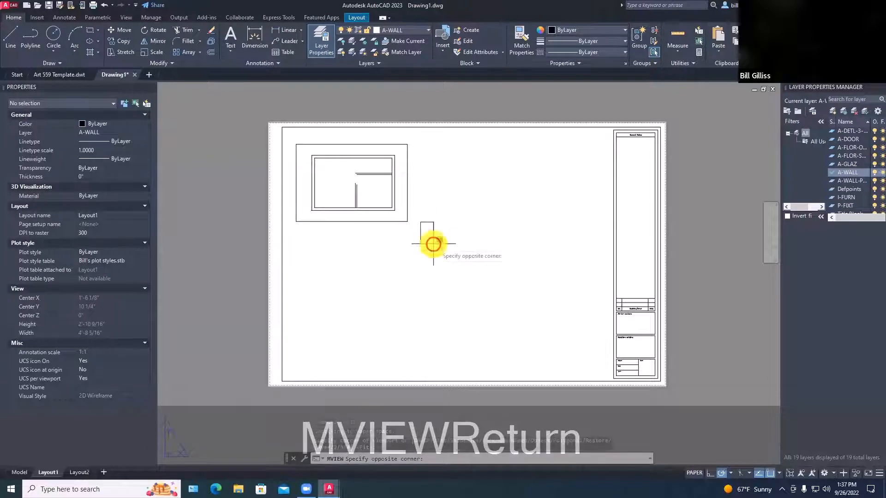
left_click(603, 372)
Return to paper space and set the new viewport's standard scale to 1" = 1'-0".
double_click(544, 352)
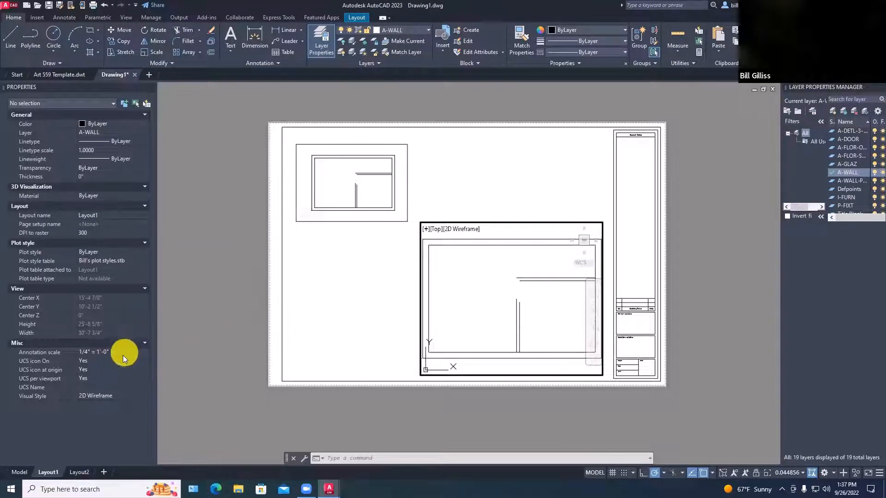
double_click(384, 303)
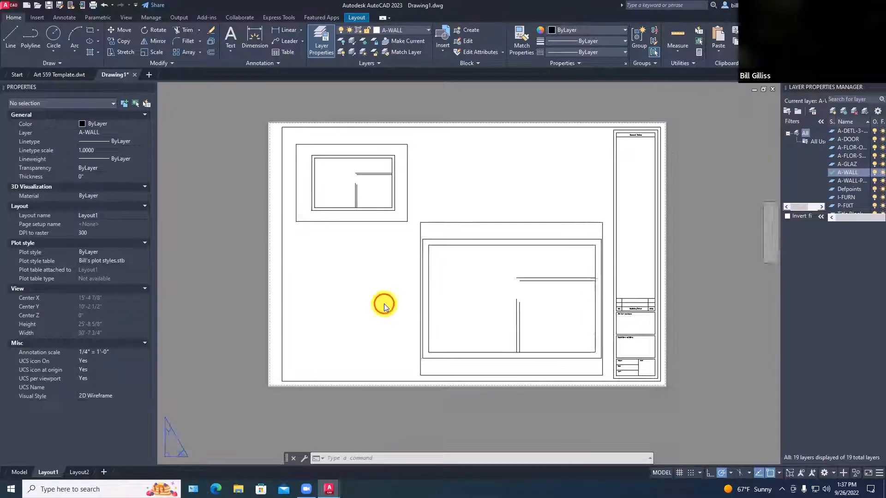
left_click(420, 306)
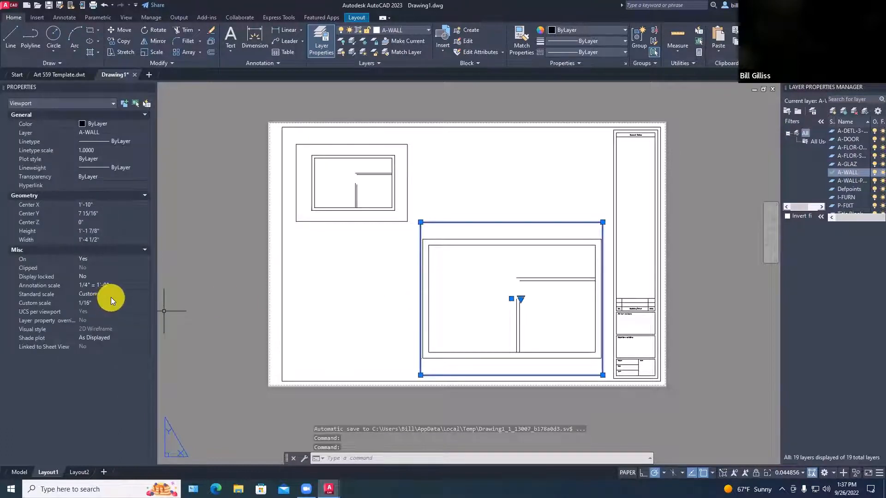
left_click(150, 298)
left_click(141, 295)
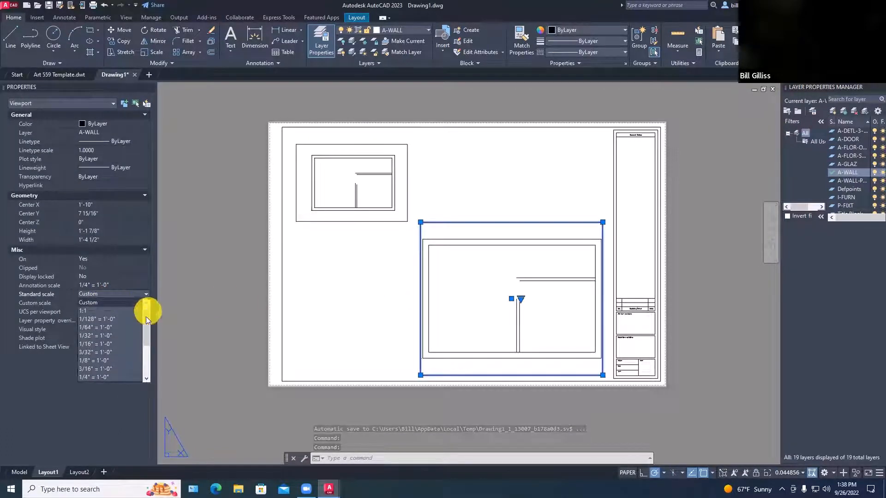
left_click_drag(146, 319, 145, 336)
left_click(98, 368)
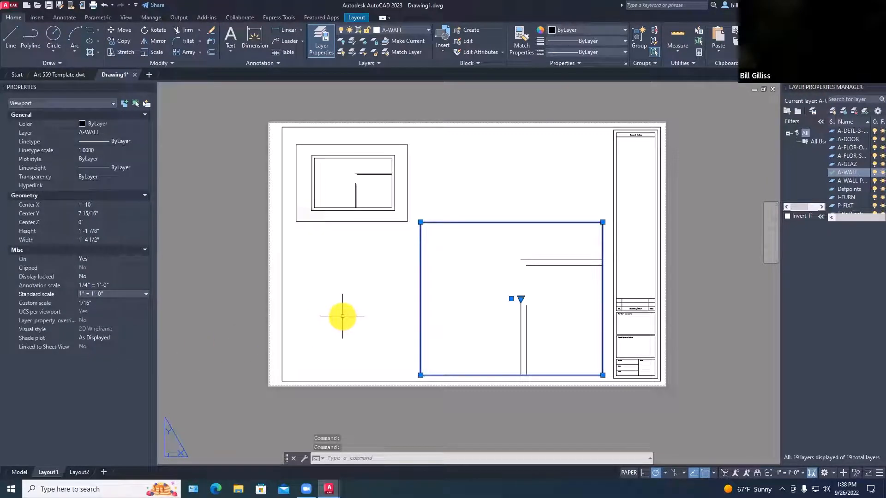
key("Escape")
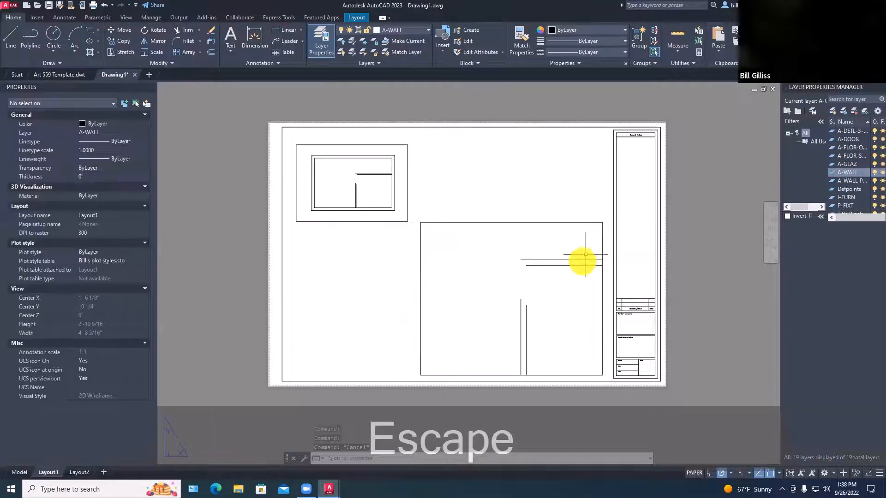
Stretch the large viewport's right and bottom edges outward to about 2'-2 1/16" wide by 1'-6 1/16" high.
scroll(556, 285, "down", 2)
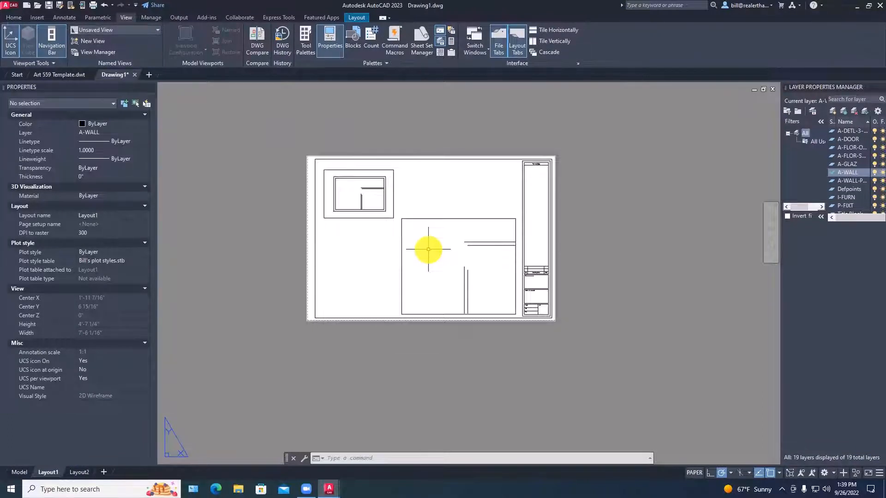
left_click(434, 219)
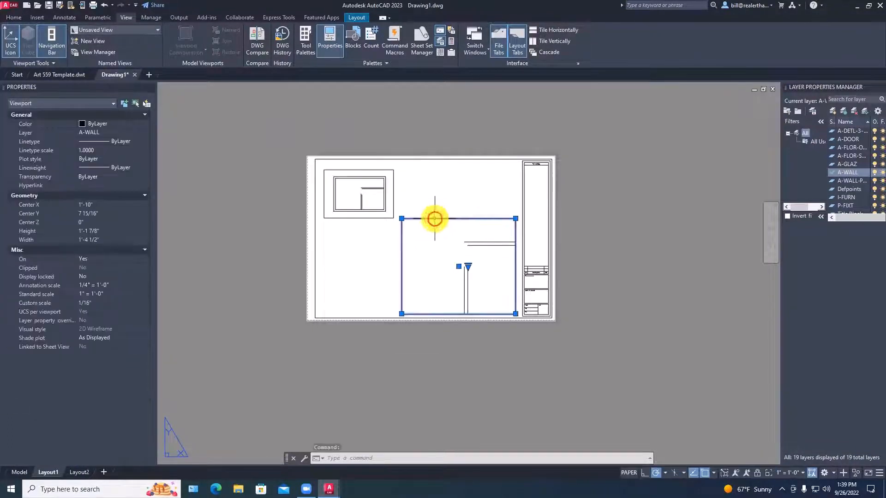
left_click(515, 219)
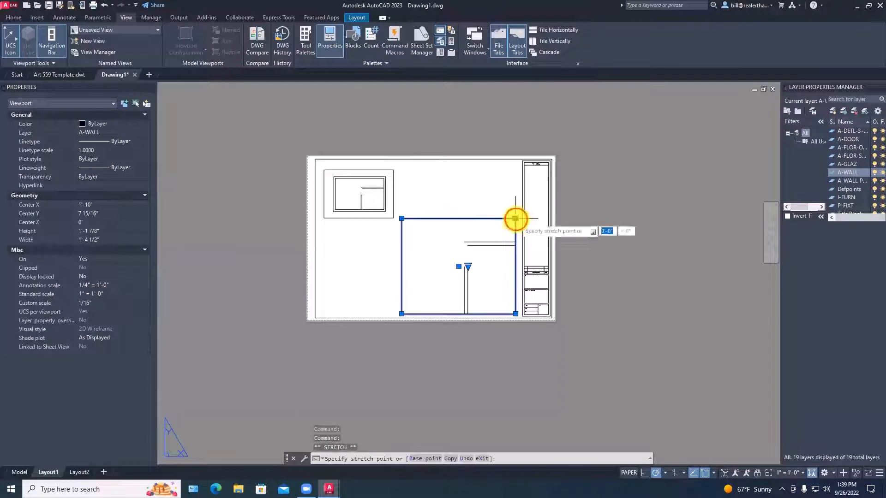
left_click(581, 219)
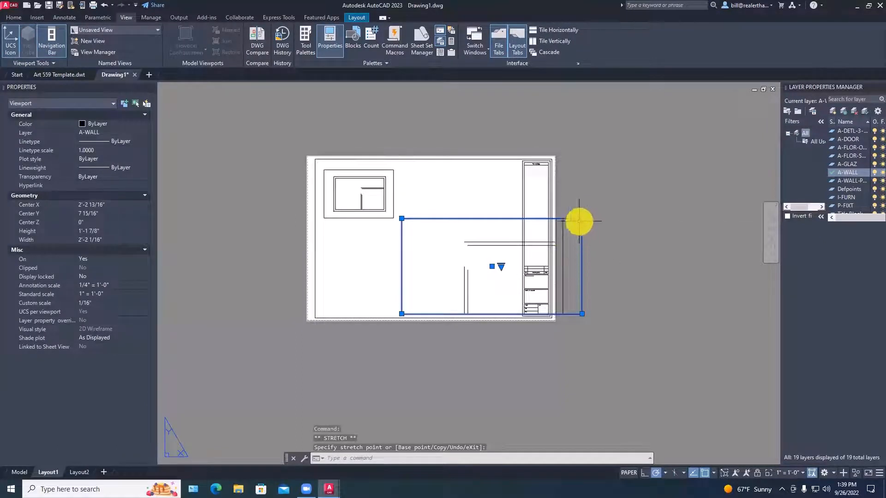
left_click(582, 313)
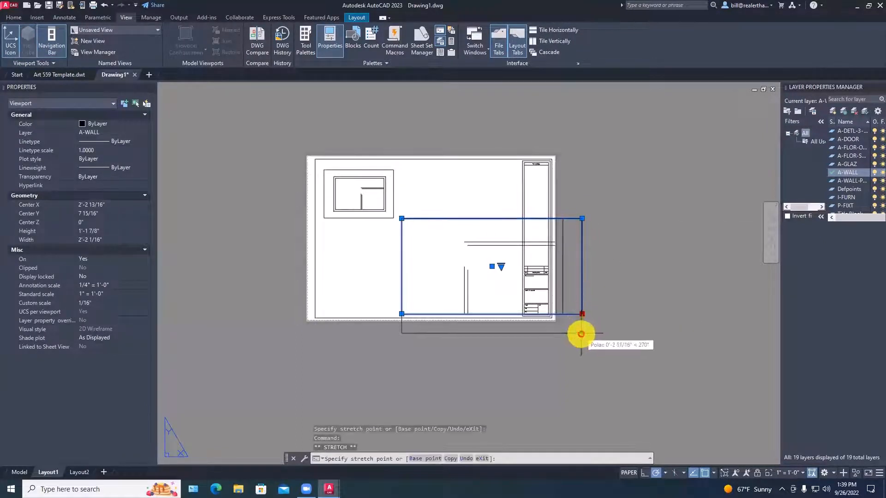
left_click(581, 338)
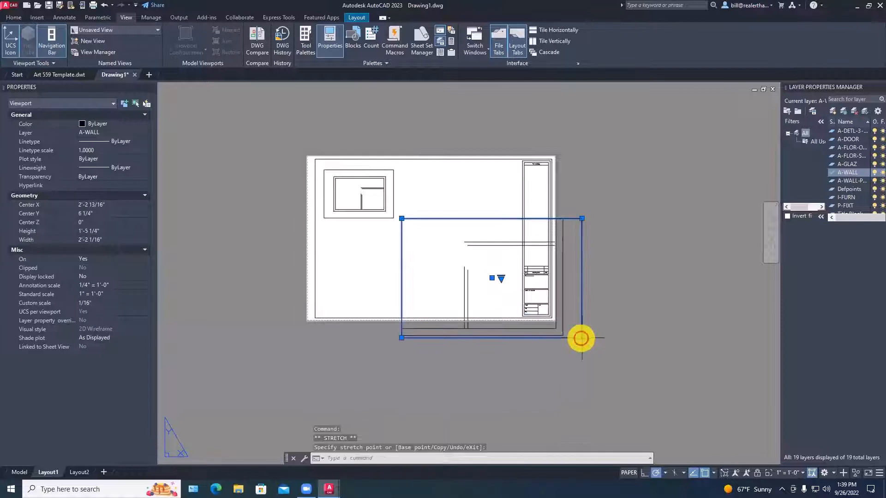
left_click(401, 337)
left_click(401, 343)
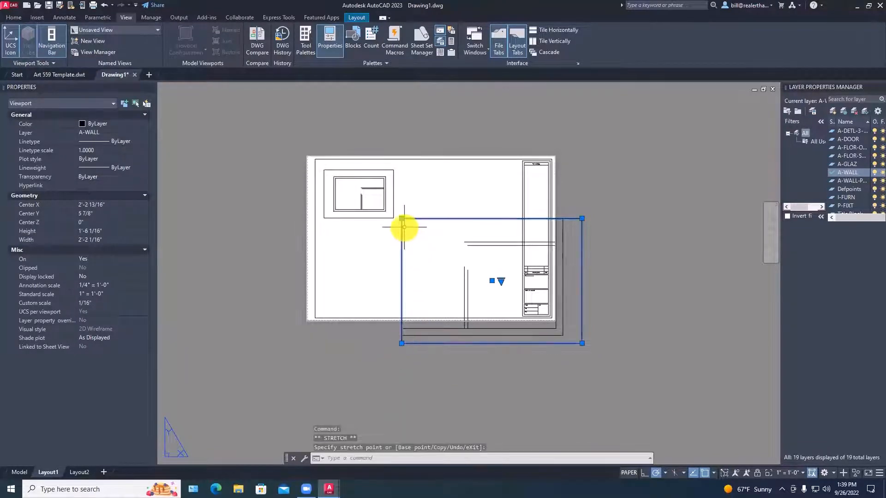
Crop the large viewport around the lower-right room, pulling its left edge inward to about 1'-6 1/2" width and lowering its top edge.
left_click(402, 218)
left_click(454, 218)
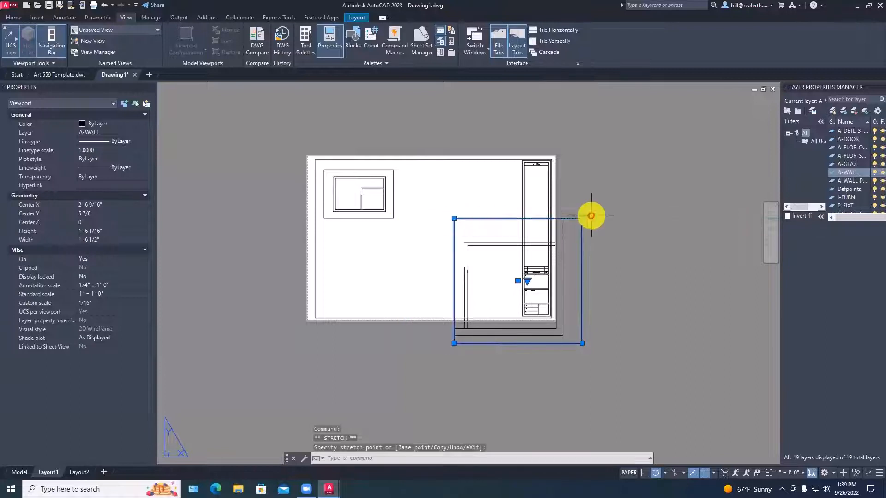
left_click(582, 219)
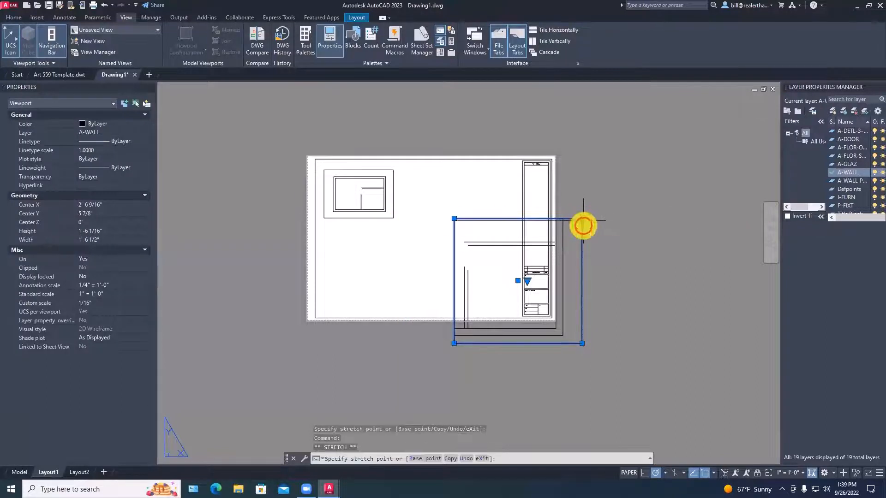
left_click(582, 238)
left_click(652, 257)
key("Return")
key("Escape")
key("Escape")
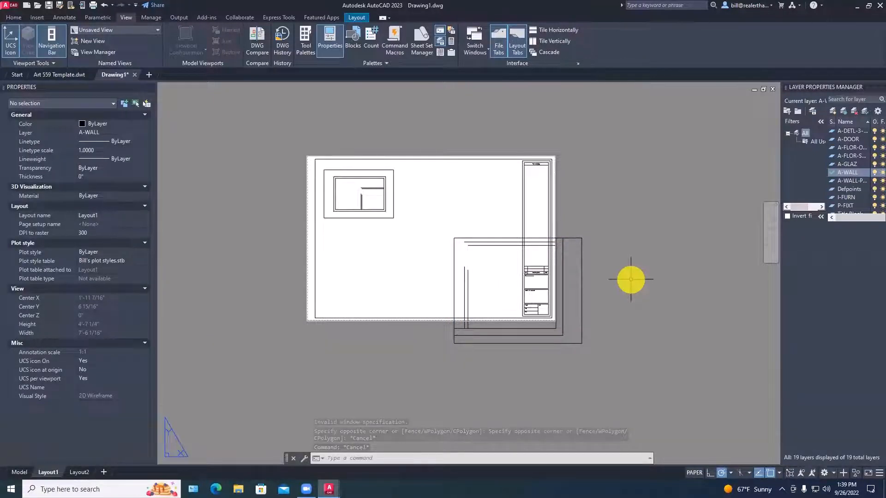
Move the large viewport left until its right edge sits against the title block.
type("m")
key("space")
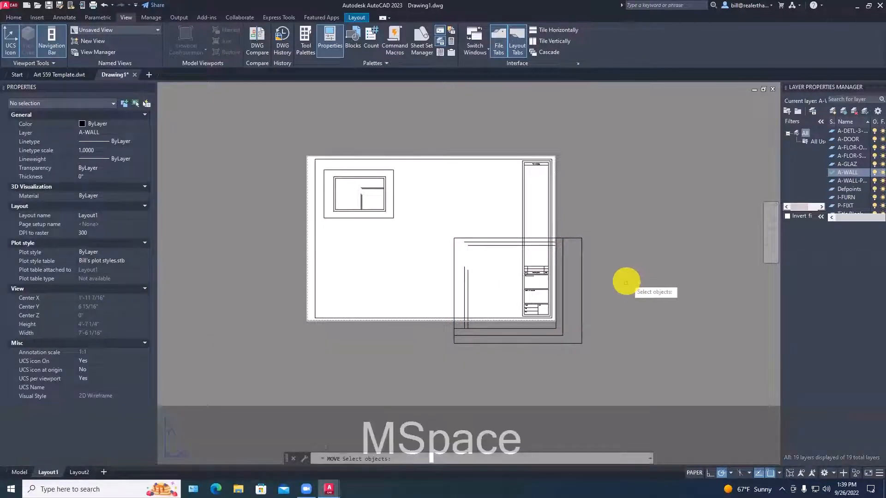
left_click(581, 316)
key("space")
left_click(640, 335)
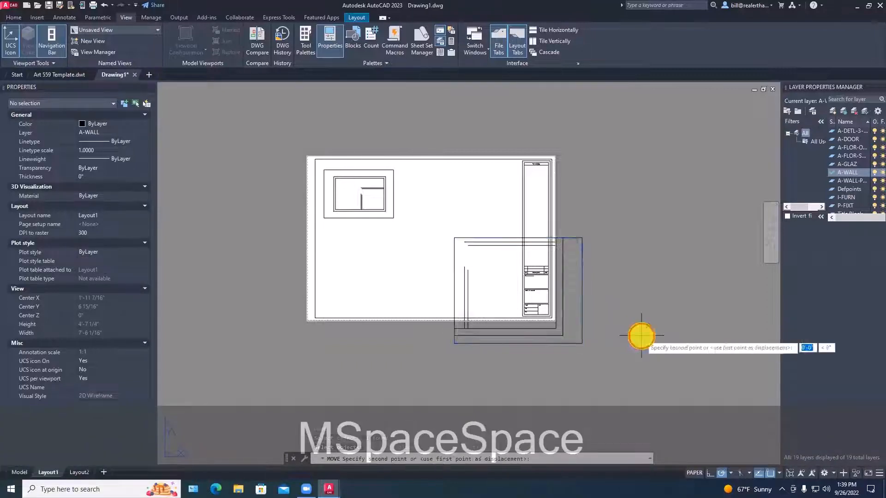
left_click(580, 306)
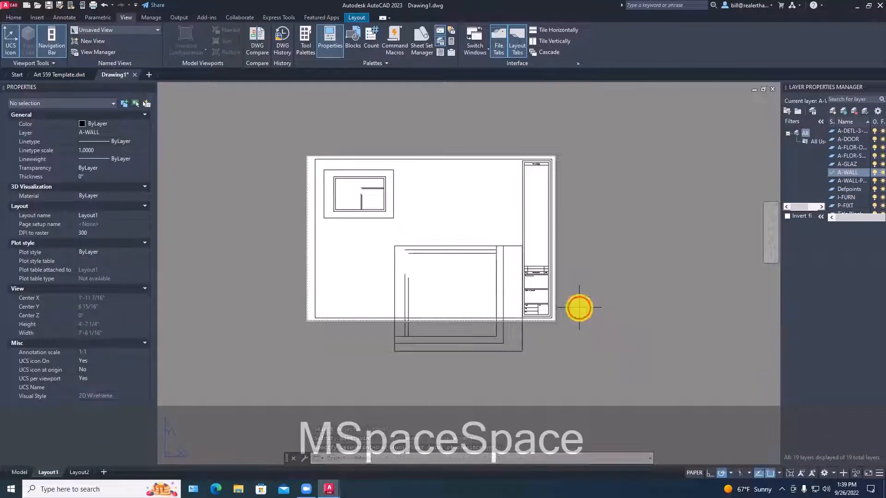
Move the large viewport straight up until its bottom edge sits on the sheet's lower border line.
type("m")
key("space")
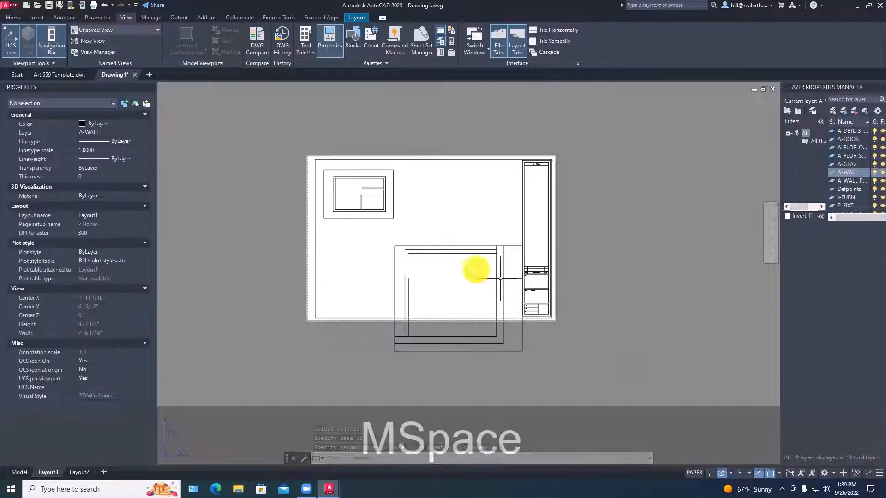
left_click(459, 247)
left_click(455, 255)
key("space")
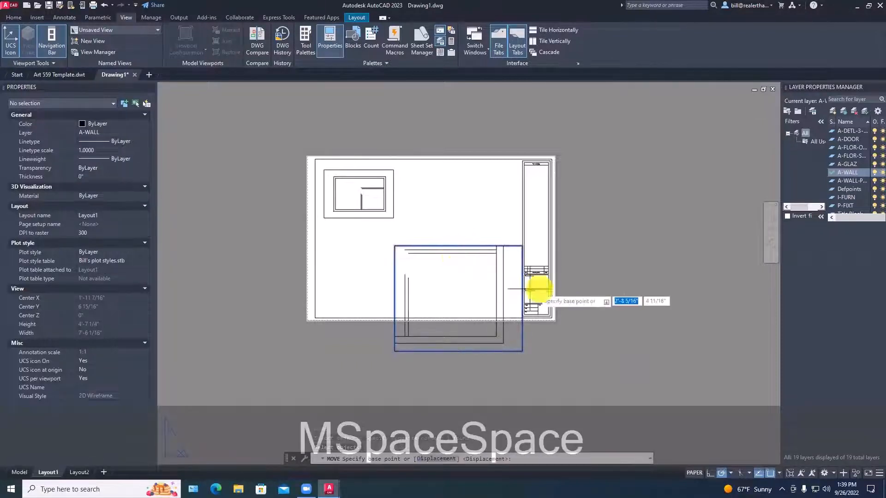
left_click(575, 286)
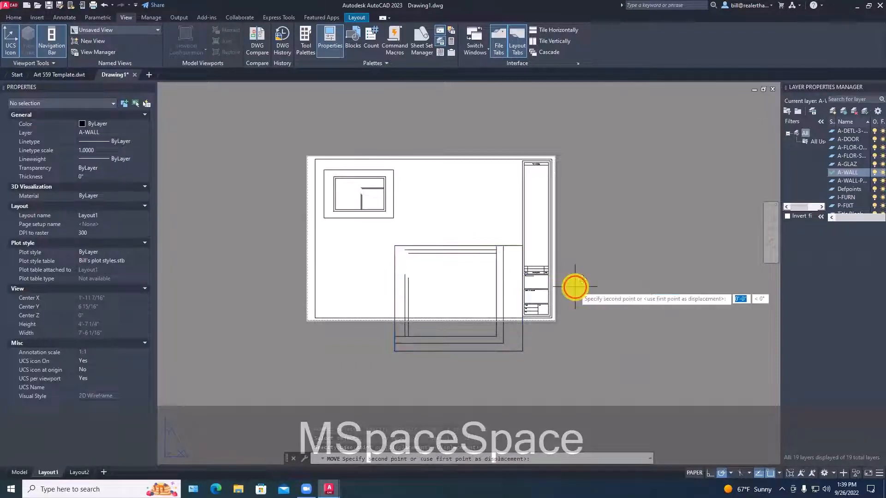
left_click(575, 250)
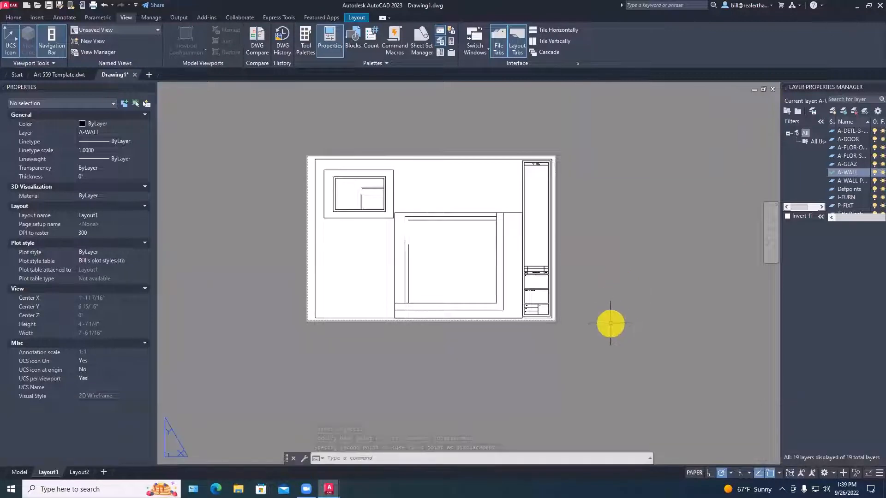
Move the small floor plan viewport slightly up and left, closer to the sheet border's upper-left corner.
type("m")
key("space")
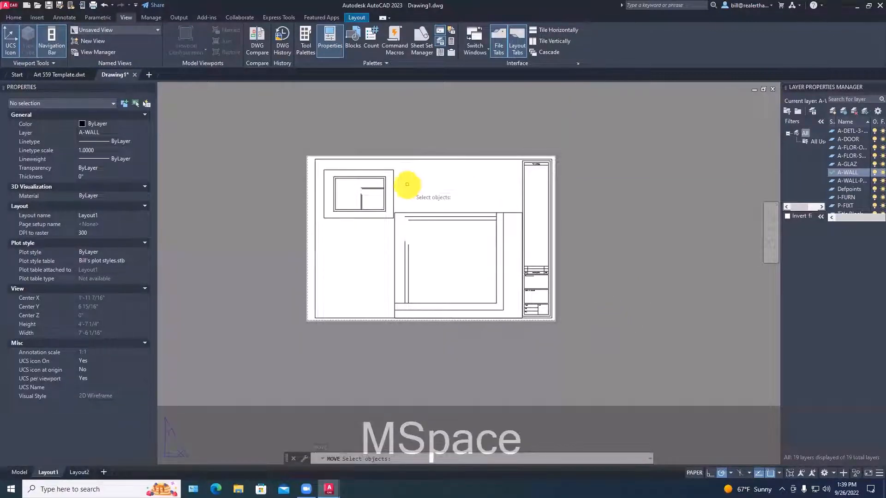
left_click(394, 196)
key("space")
left_click(411, 196)
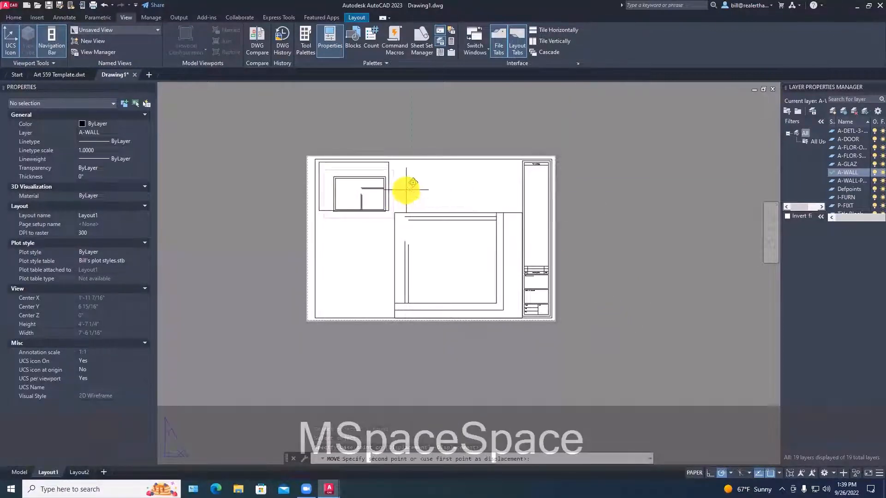
key("F8")
key("F8")
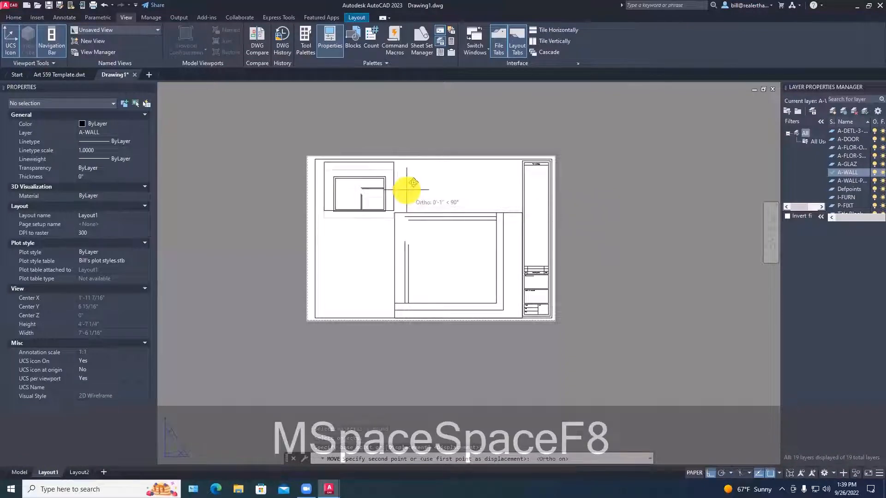
left_click(406, 191)
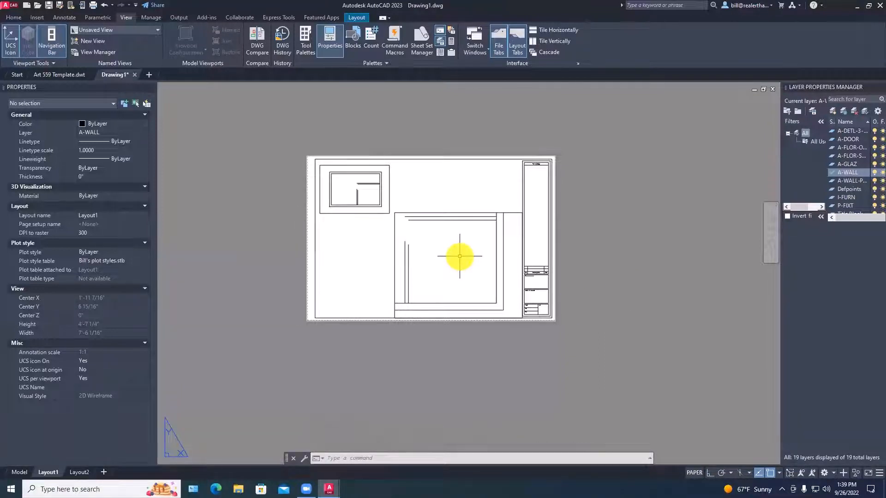
Activate the large viewport and pan its view slightly right and down to better frame the room.
double_click(458, 259)
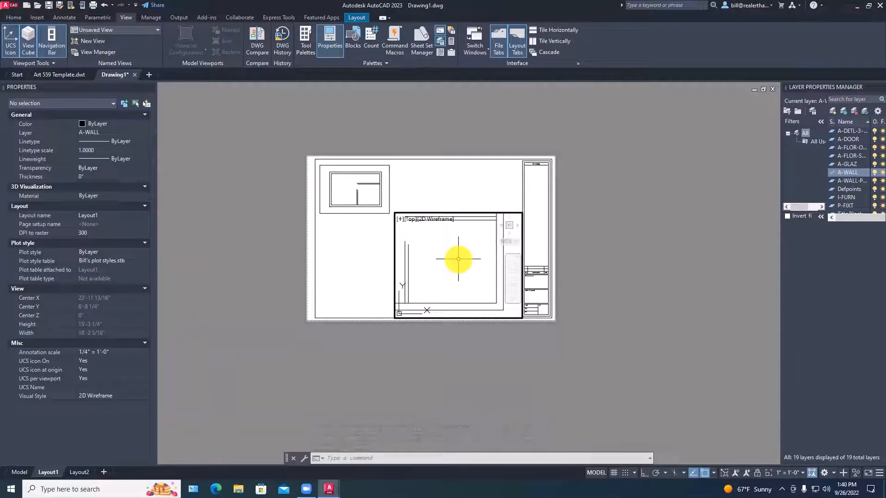
type("PAN")
key("space")
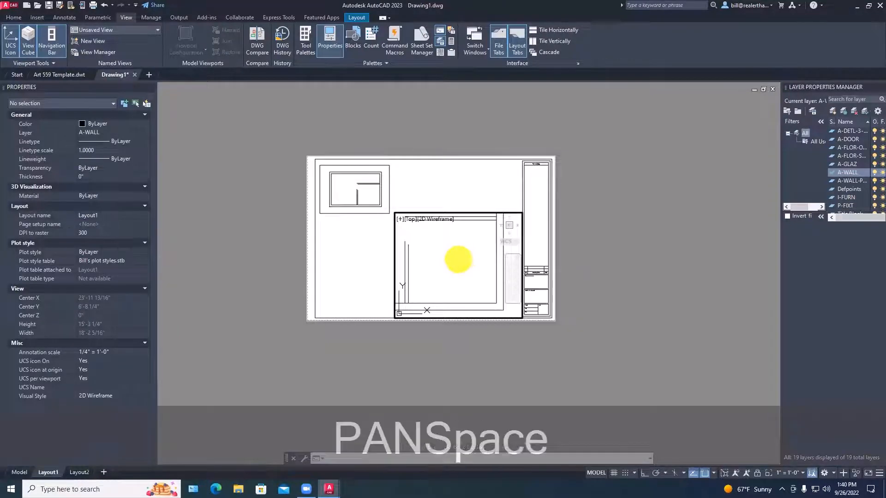
left_click_drag(463, 261, 472, 263)
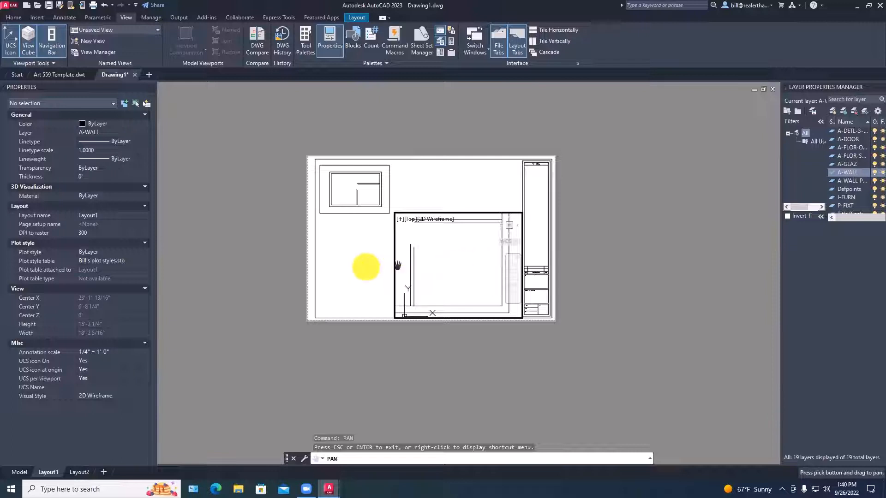
left_click(366, 267)
key("Escape")
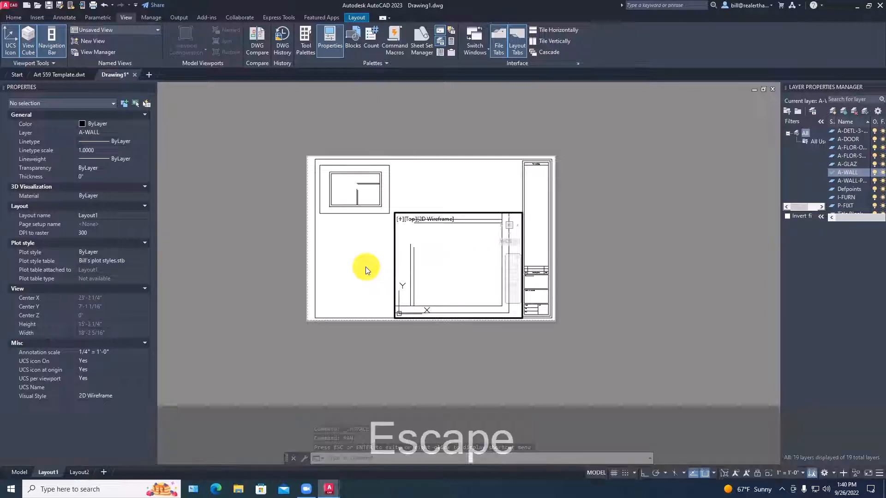
Return to paper space and lock the display of the large enlarged-room viewport.
double_click(365, 265)
left_click(393, 265)
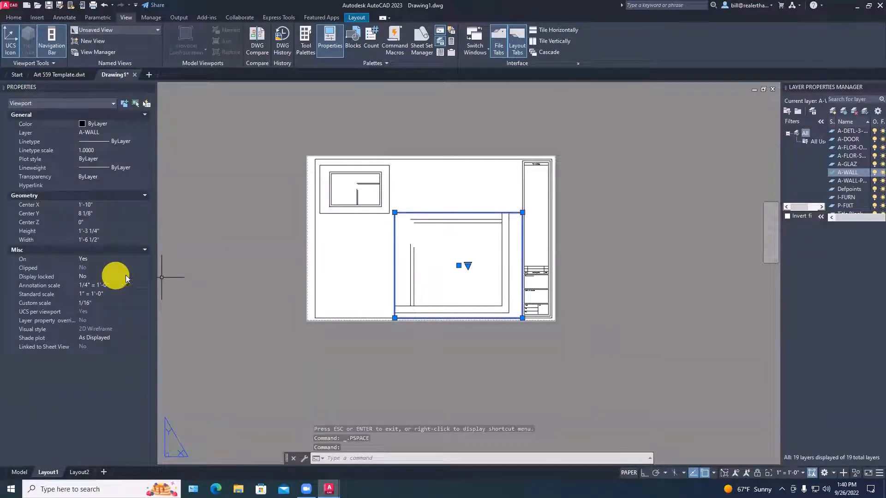
left_click(90, 277)
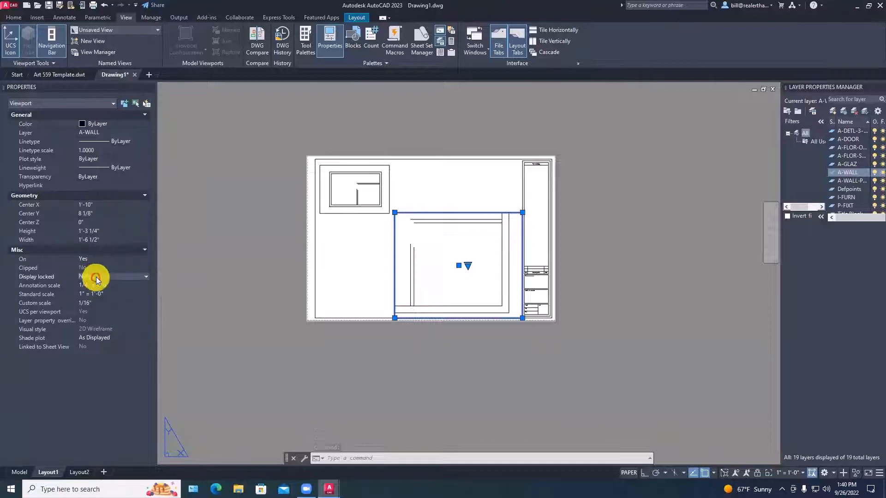
left_click(96, 277)
left_click(88, 283)
left_click(88, 285)
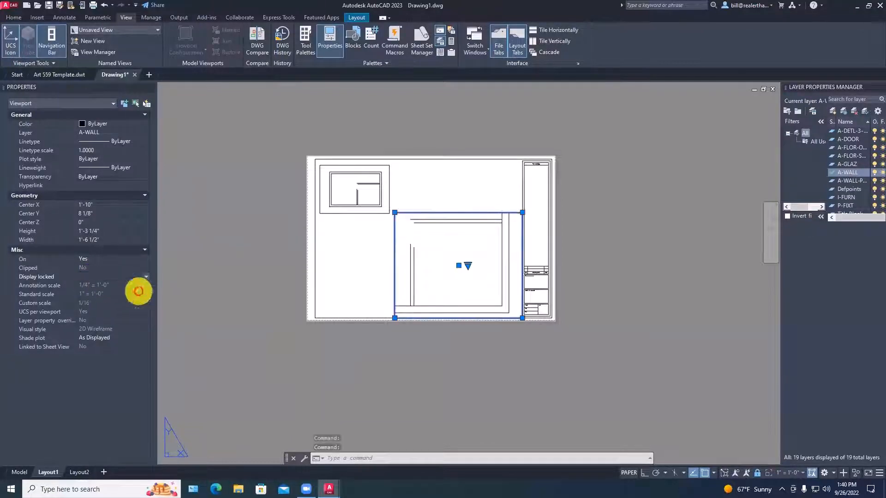
key("Escape")
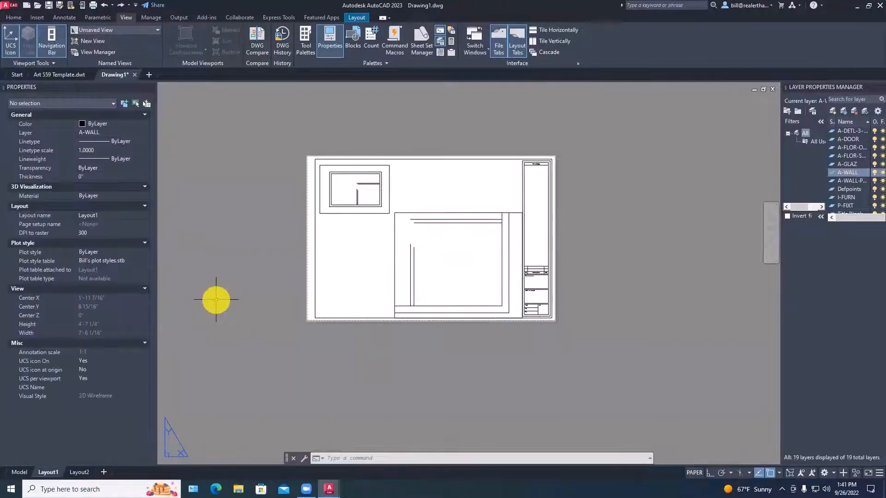
Assign both viewports on the sheet to the Defpoints layer.
left_click(395, 250)
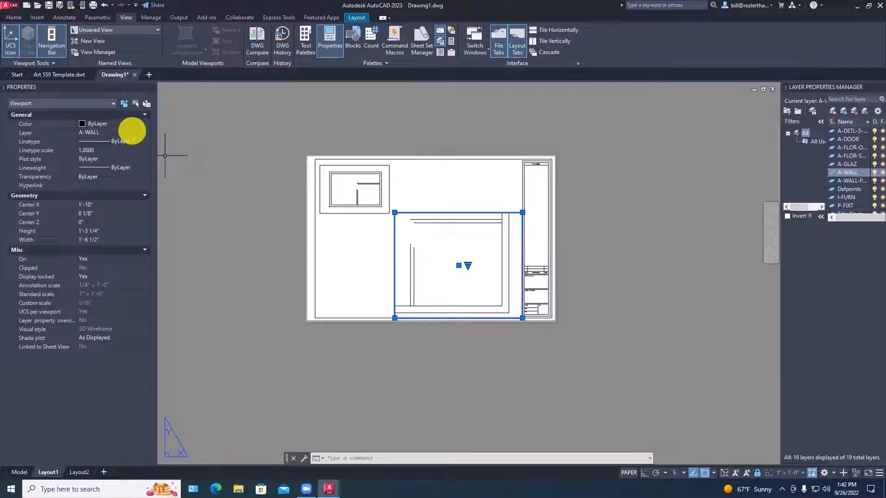
left_click(343, 165)
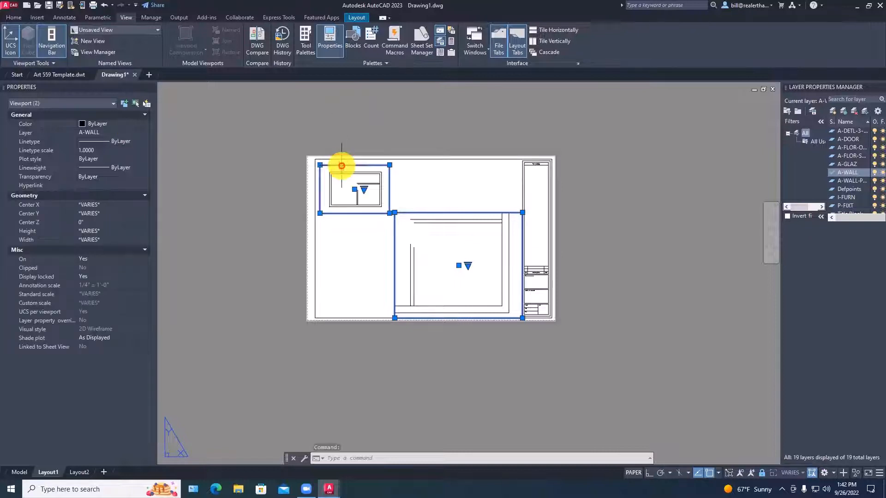
left_click(136, 132)
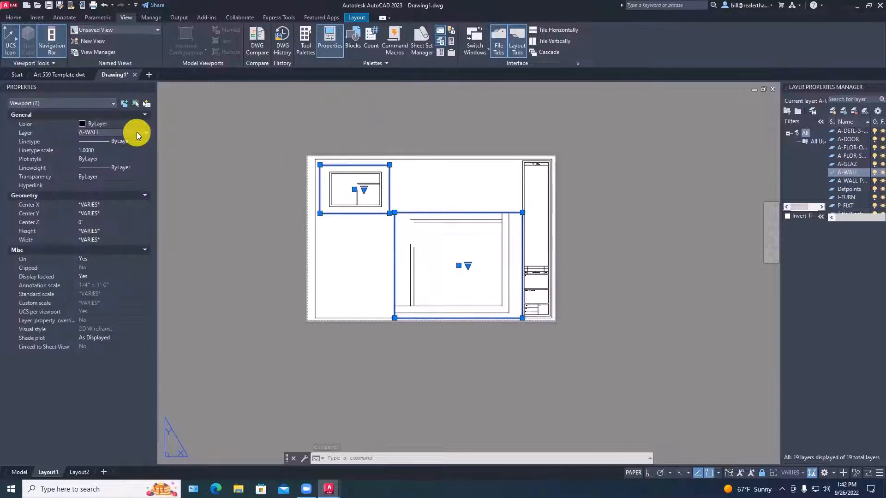
left_click(137, 133)
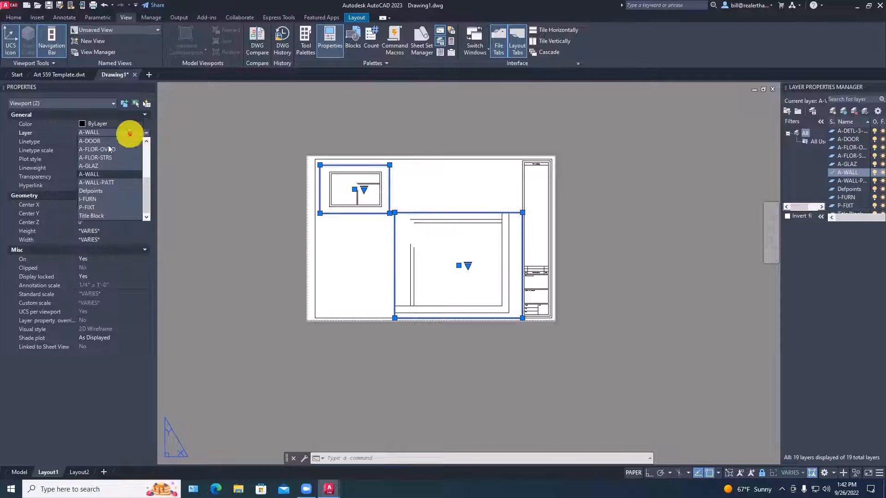
left_click(93, 190)
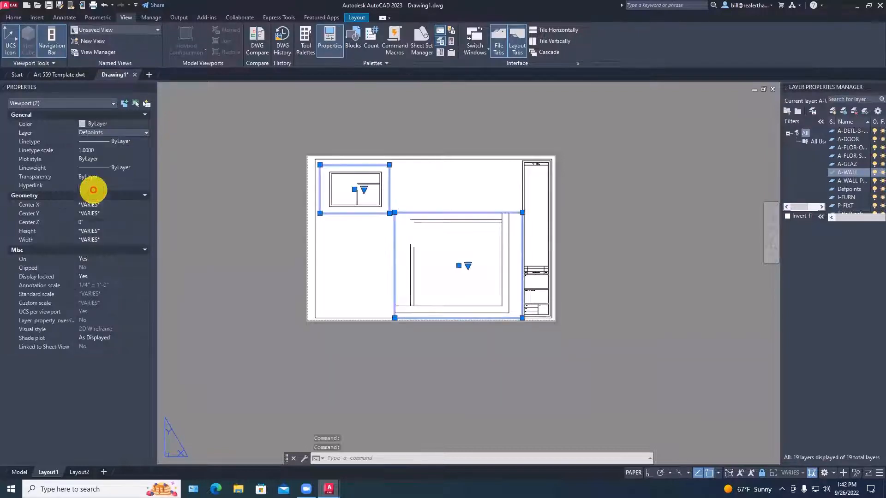
key("Escape")
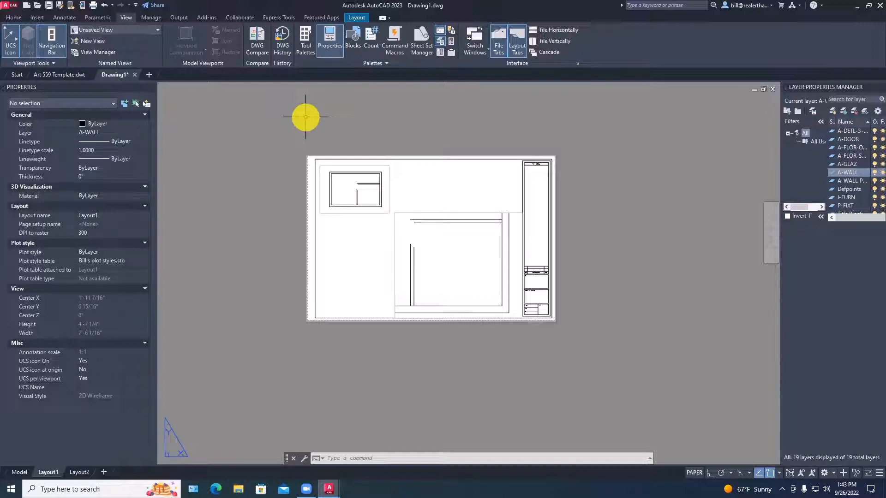
Turn off the display of the small floor plan viewport.
left_click(319, 175)
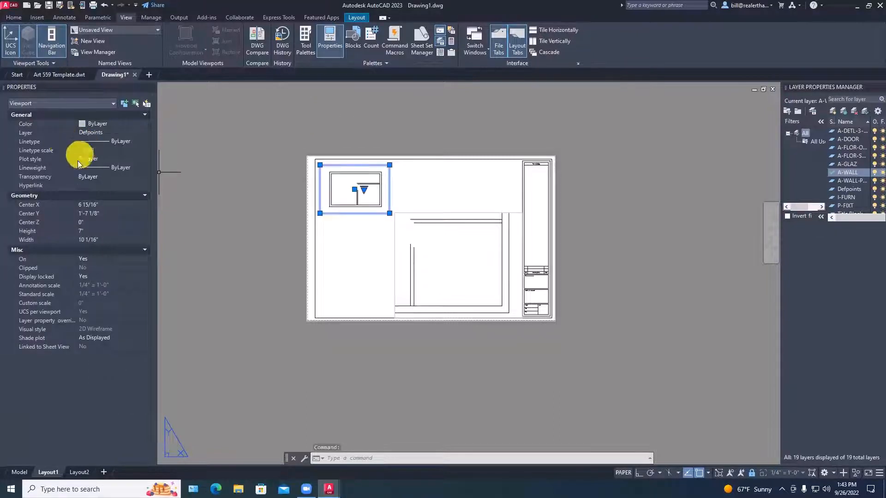
left_click(98, 260)
left_click(98, 259)
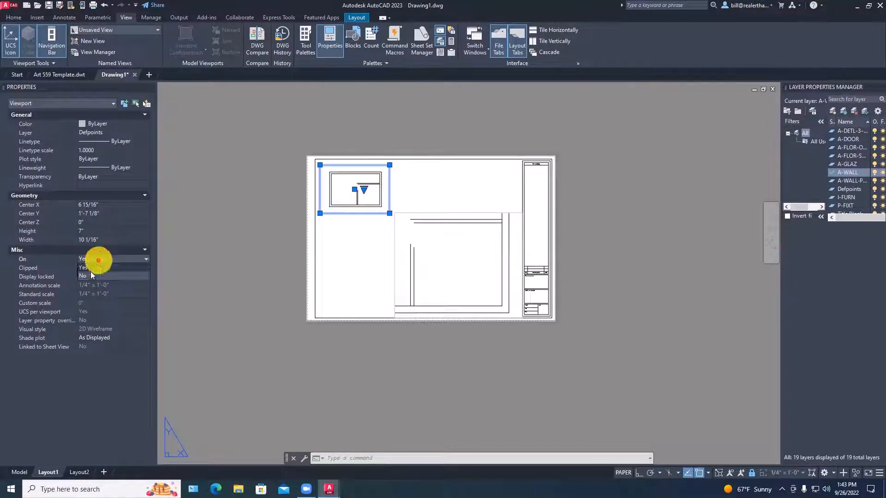
left_click(91, 276)
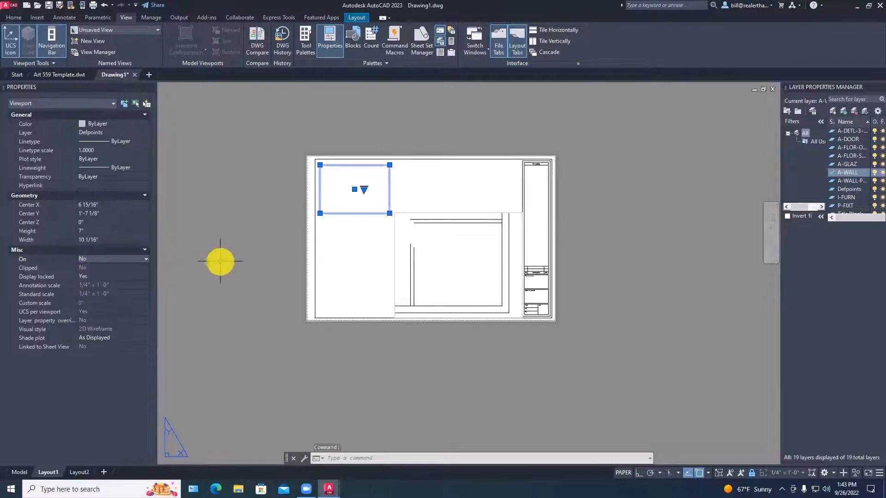
key("Escape")
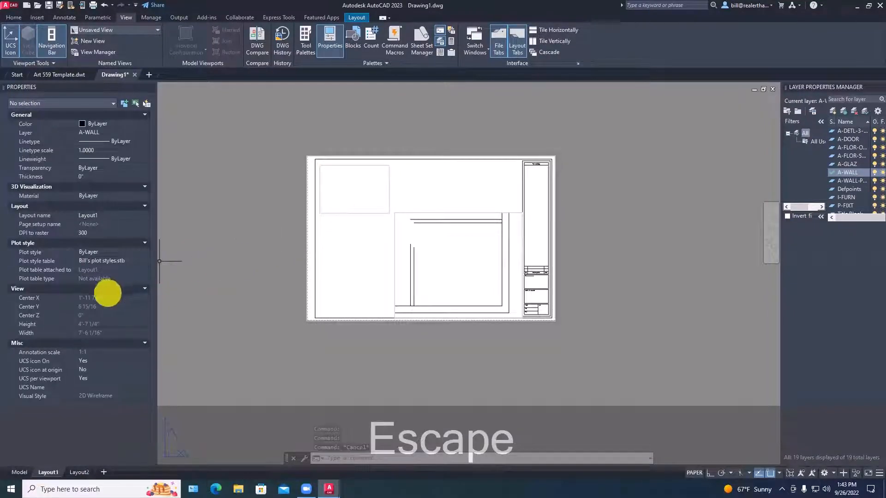
Turn the small floor plan viewport back on.
left_click(340, 213)
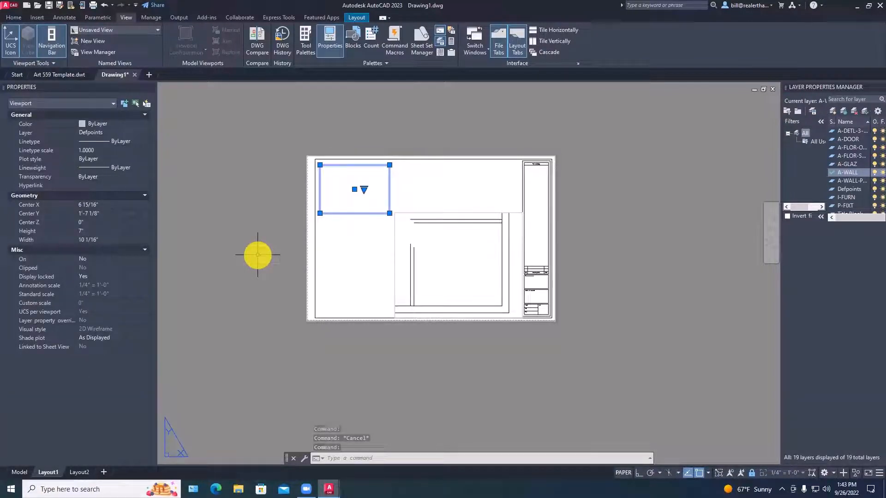
left_click(113, 261)
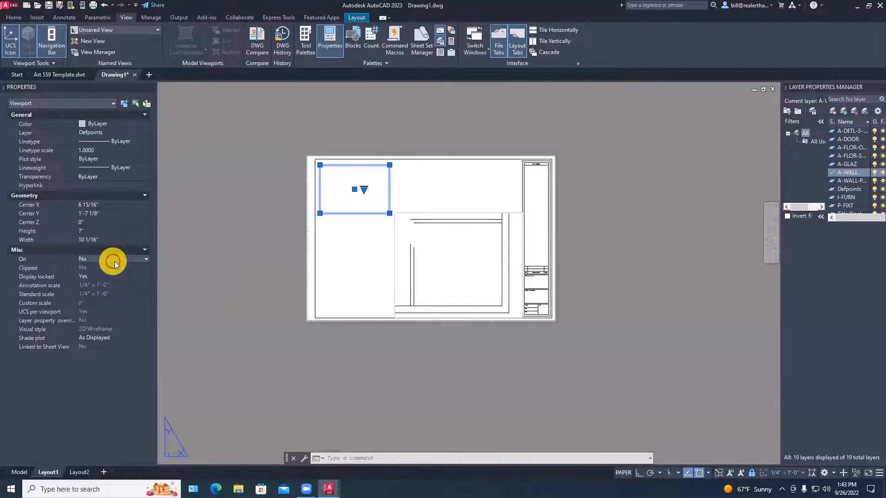
left_click(80, 267)
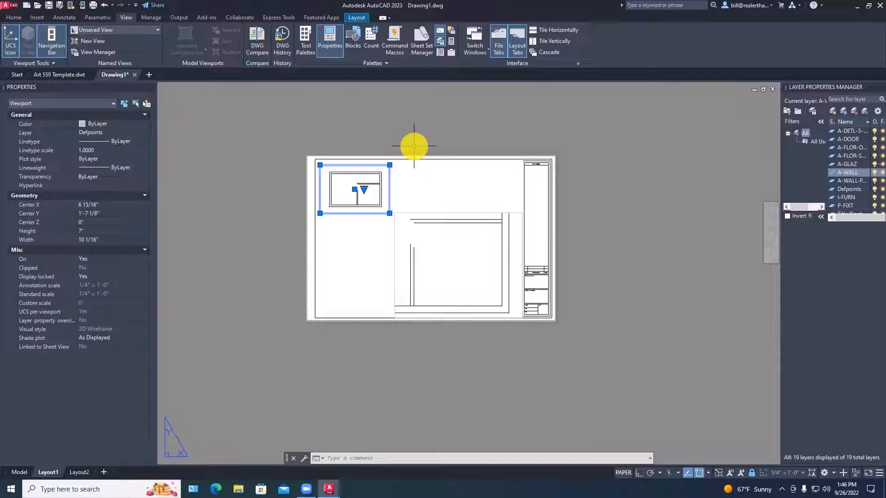
Compare the floor plan in model space with its presentation on Layout1.
left_click(24, 474)
scroll(534, 257, "down", 8)
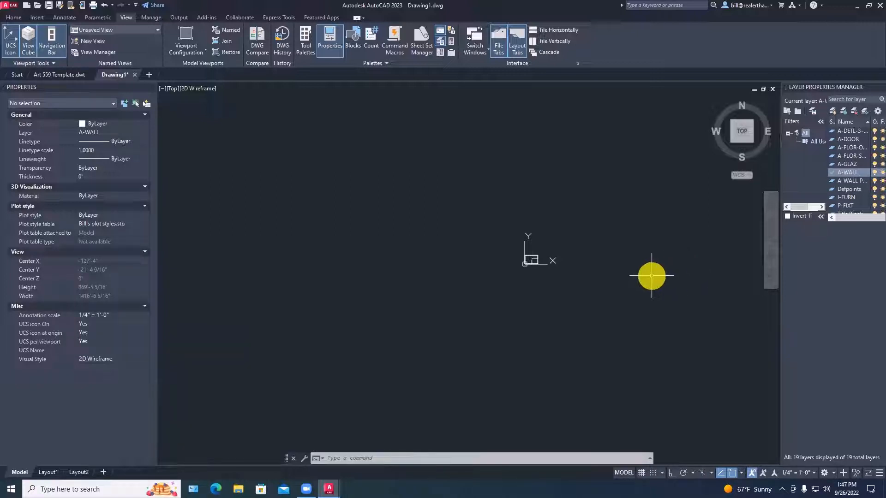
scroll(549, 269, "up", 8)
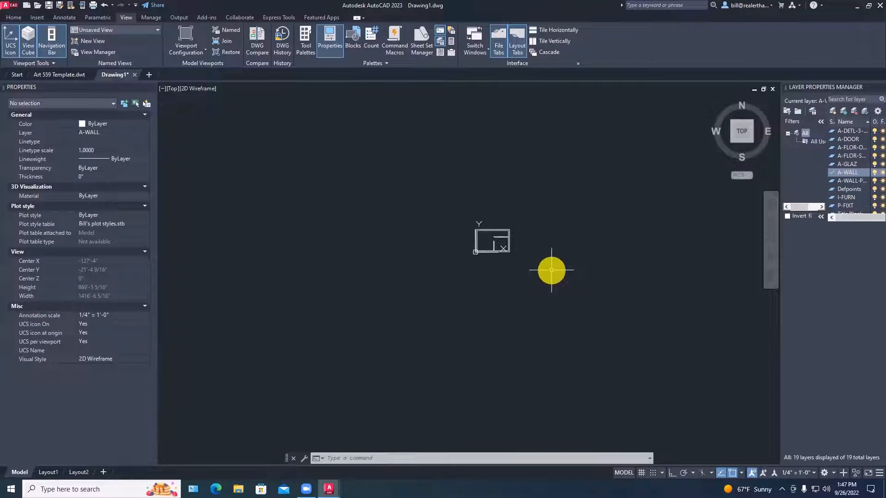
left_click(48, 472)
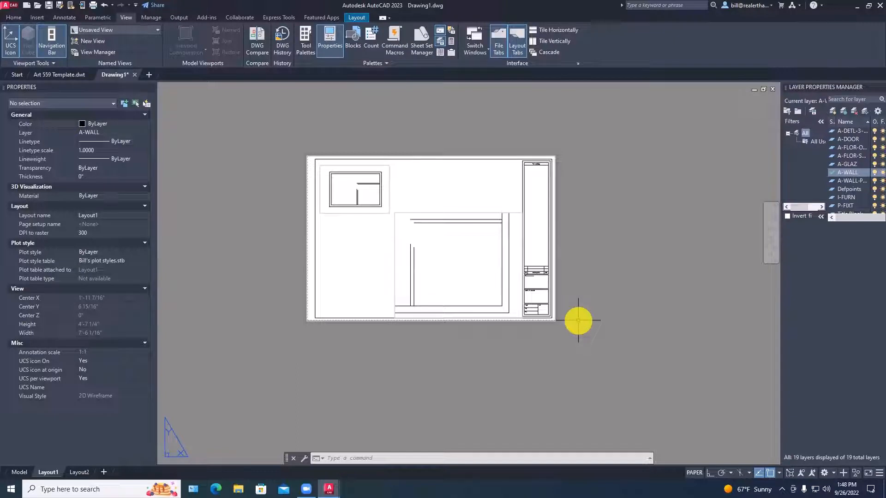
left_click(19, 472)
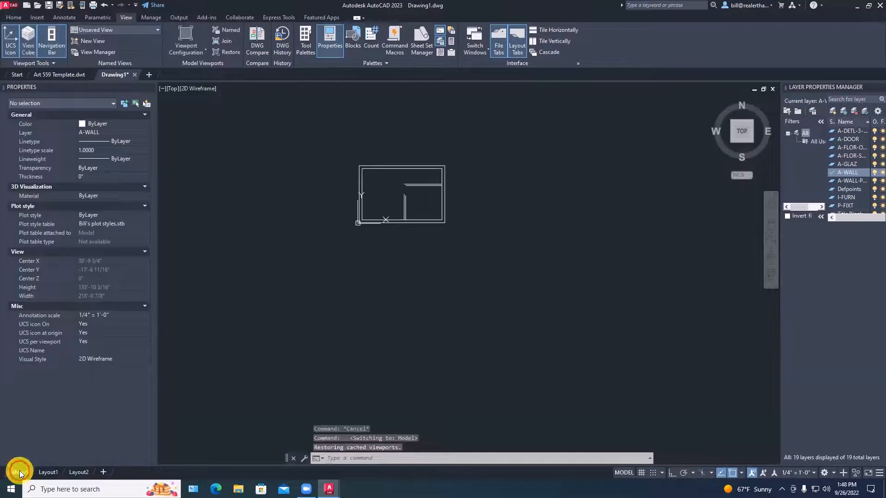
left_click(57, 471)
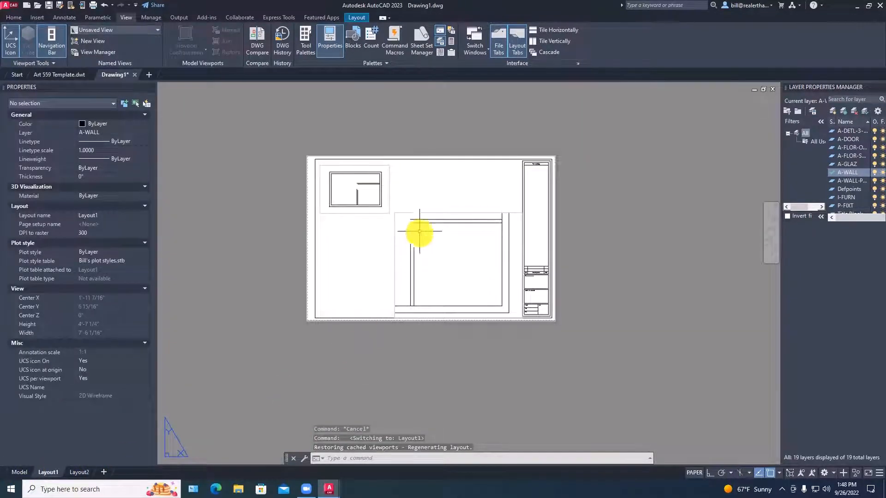
Draw a paper-space line in the large viewport area from the inner vertical wall line's upper end to the lower horizontal wall line's end.
scroll(419, 231, "up", 5)
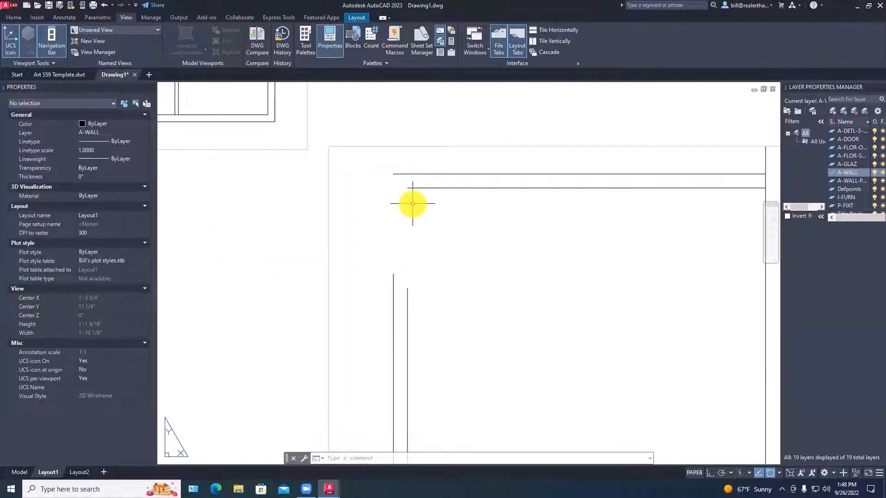
type("l")
key("space")
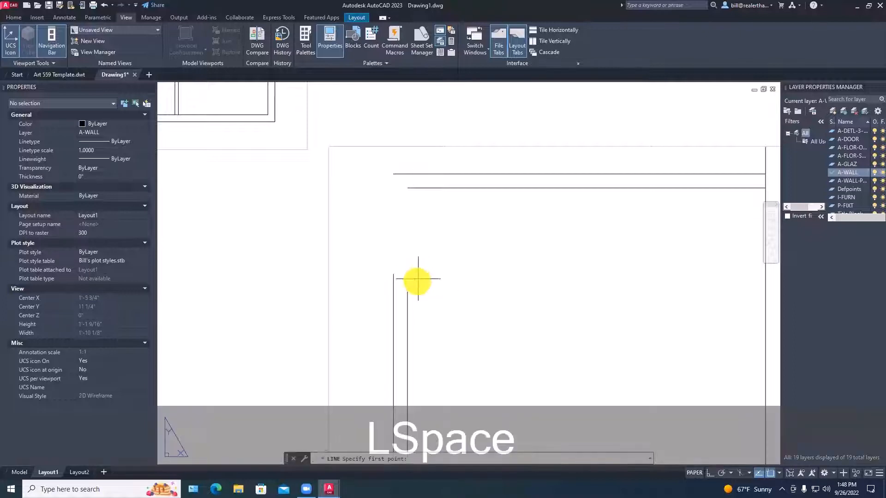
left_click(407, 290)
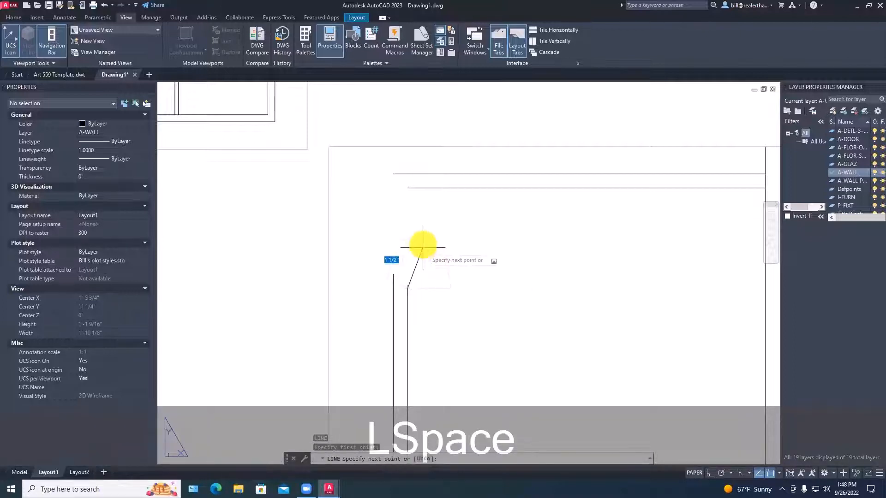
left_click(407, 188)
key("Escape")
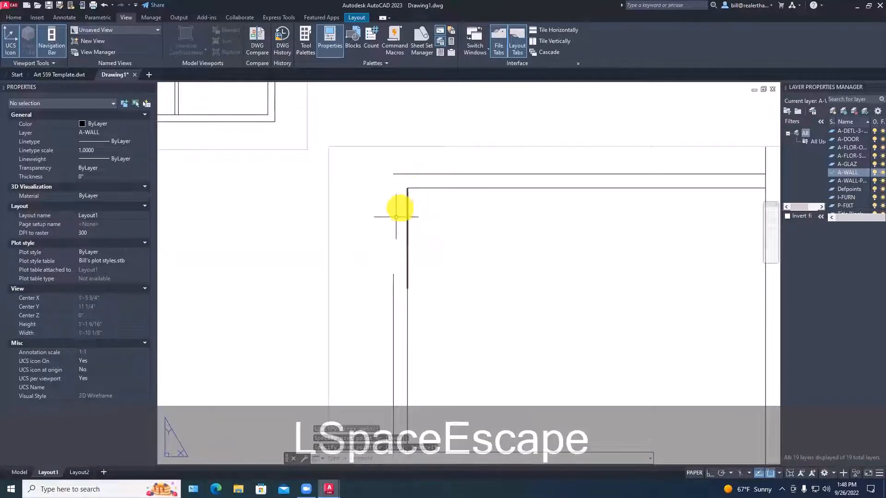
Draw a second paper-space line from the outer vertical wall line's upper end to the upper horizontal wall line's end.
key("space")
left_click(393, 274)
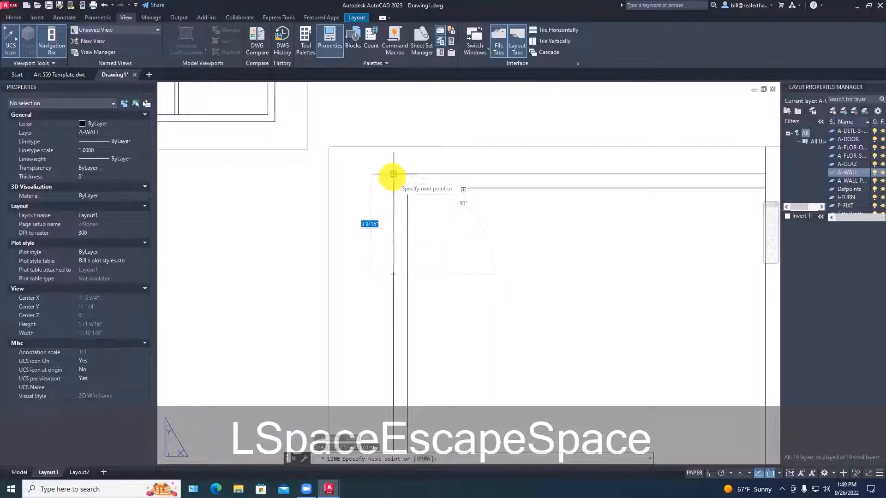
left_click(393, 174)
key("space")
key("Escape")
key("Escape")
scroll(469, 237, "down", 5)
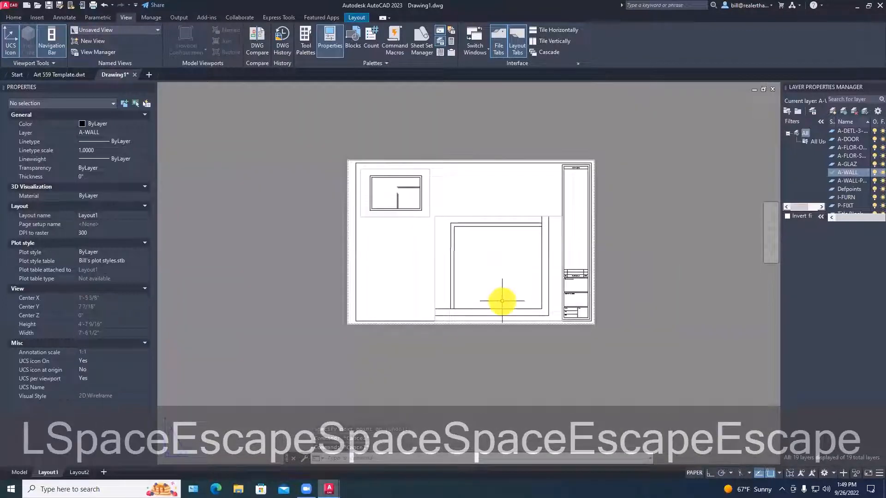
Try moving only the large viewport slightly right, without the paper-space lines, and undo the move.
type("m")
key("space")
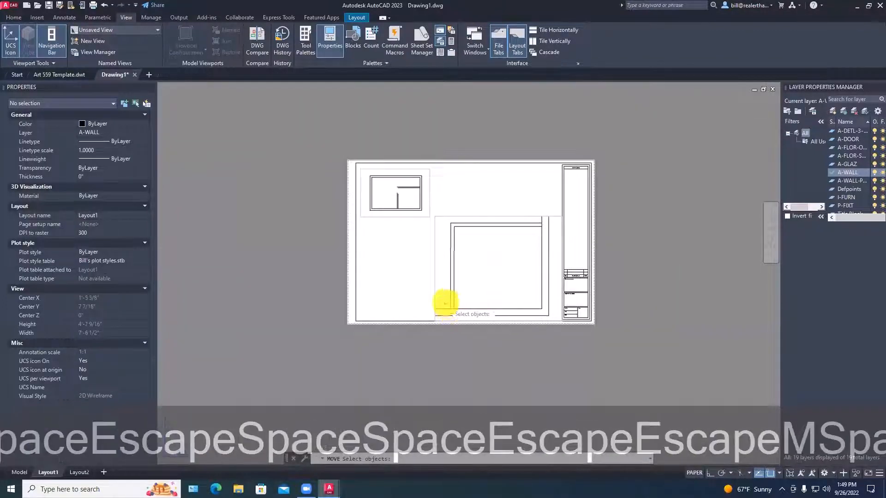
left_click(435, 297)
key("space")
left_click(409, 300)
left_click(421, 300)
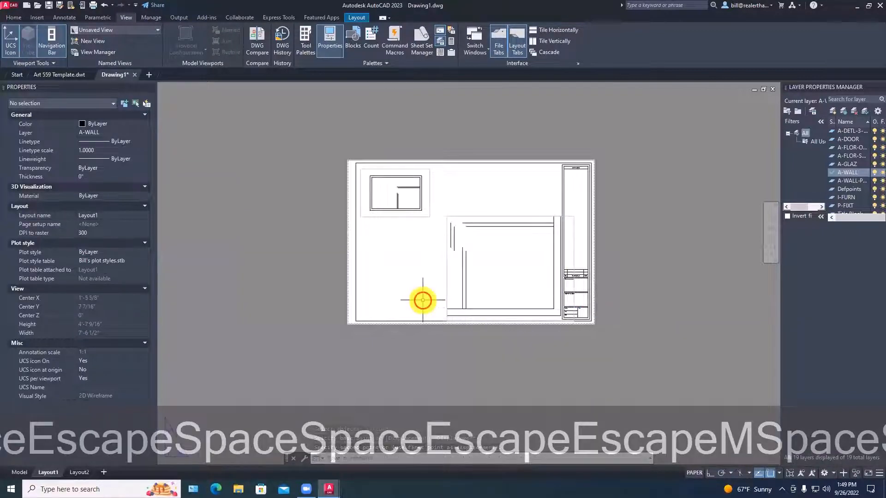
key("ctrl+z")
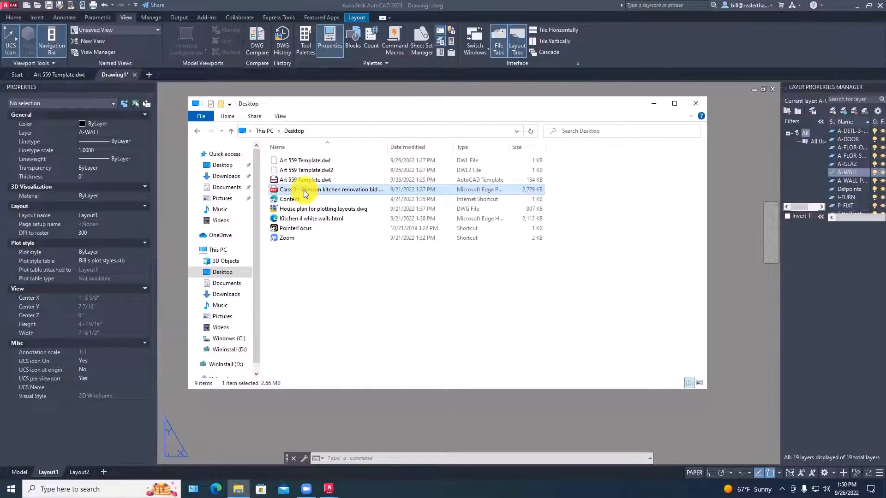
Open the Class 9 kitchen renovation bid package PDF and examine the demolition and proposed plans on sheets A101 and A102.
double_click(305, 190)
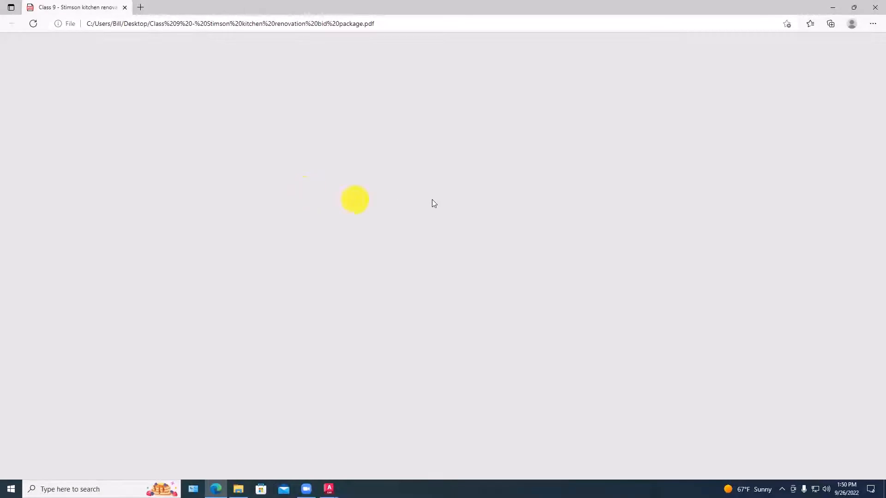
key("ctrl+minus")
key("ctrl+minus")
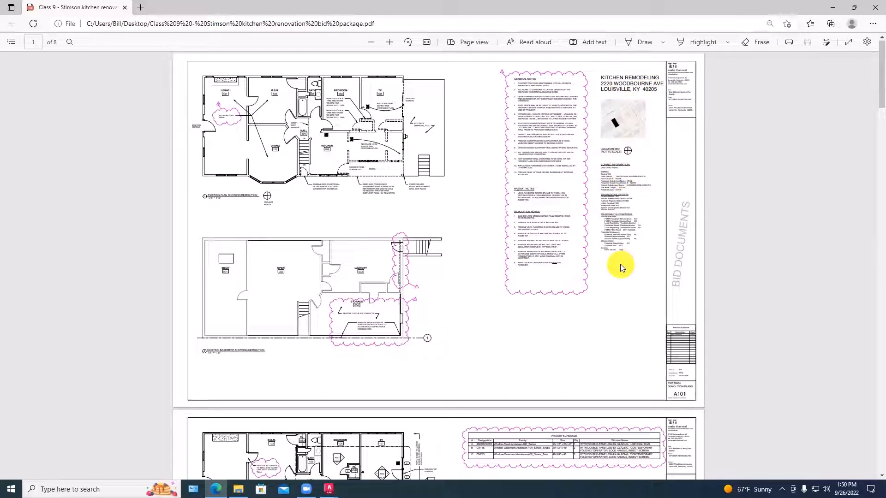
scroll(619, 263, "down", 5)
scroll(620, 263, "up", 2)
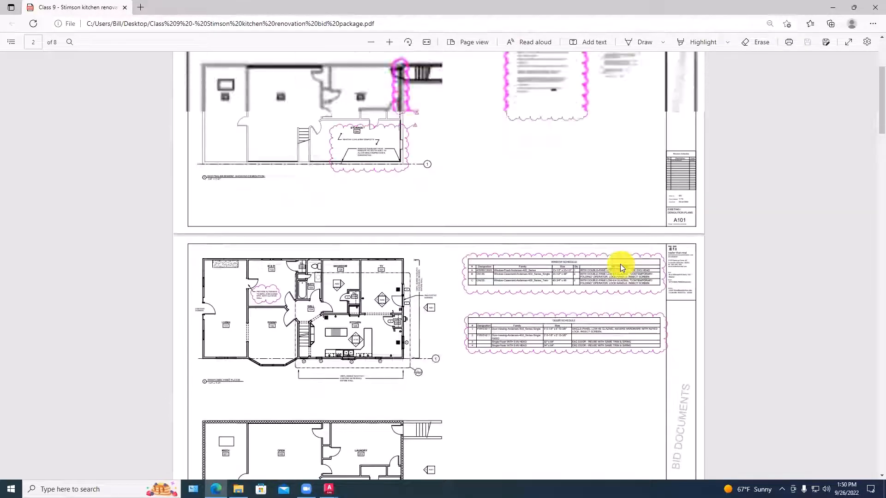
scroll(620, 264, "up", 2)
scroll(620, 264, "down", 7)
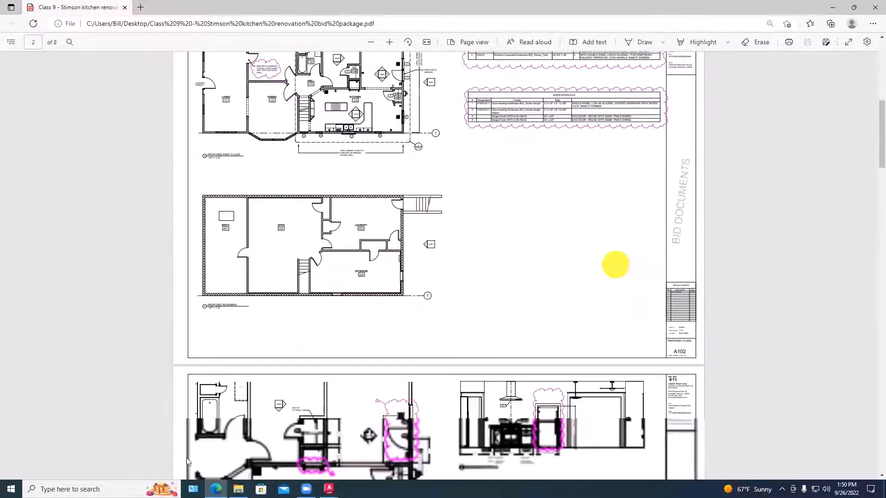
scroll(141, 431, "up", 2)
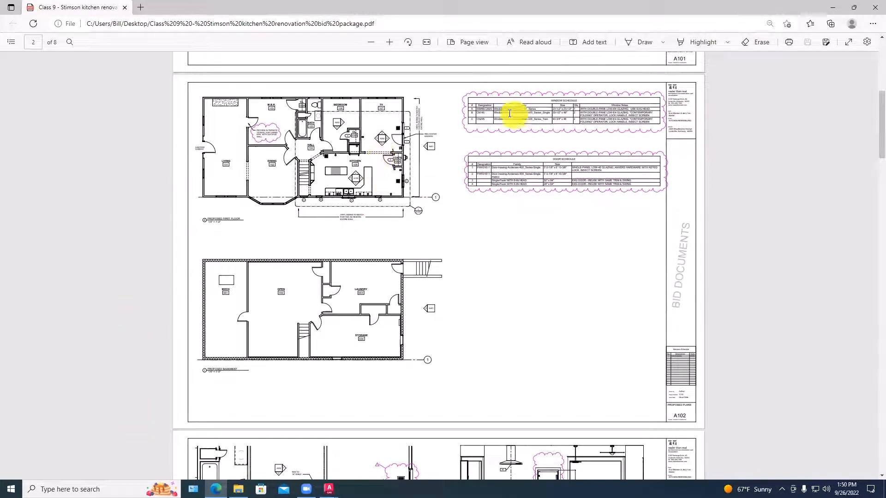
Examine the enlarged kitchen plan and elevations on A103, the ceiling and lighting plan on A104, and the electrical plan on A105.
scroll(653, 180, "up", 3, "ctrl")
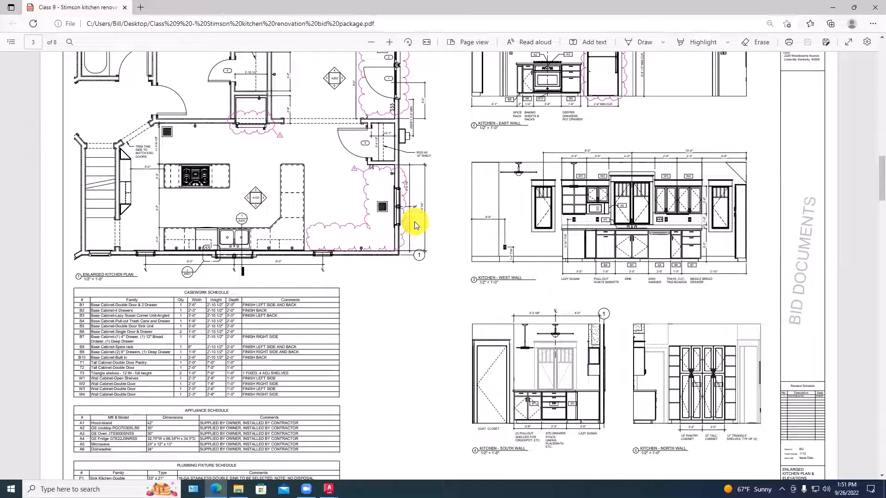
scroll(414, 221, "up", 1)
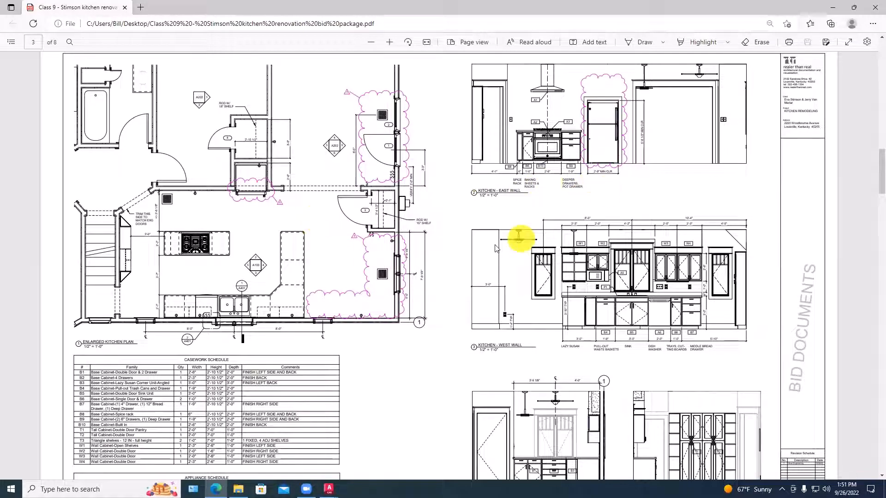
scroll(468, 255, "down", 5)
scroll(468, 253, "down", 7)
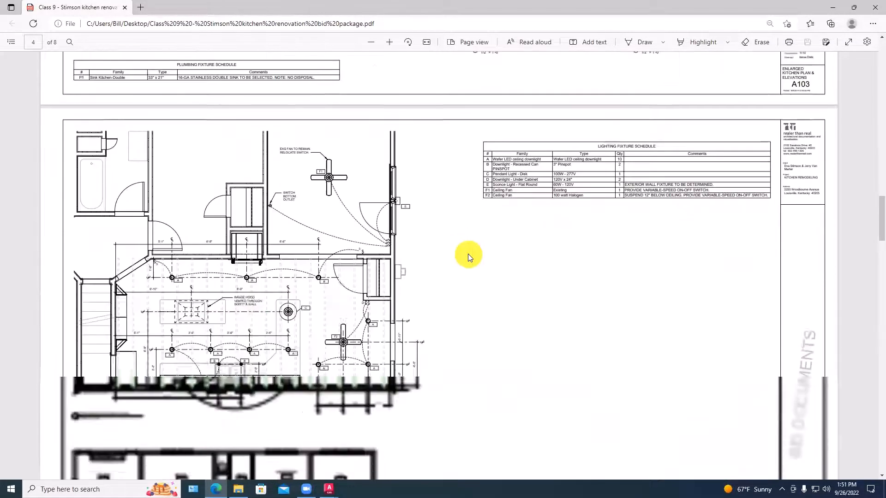
scroll(468, 254, "down", 6)
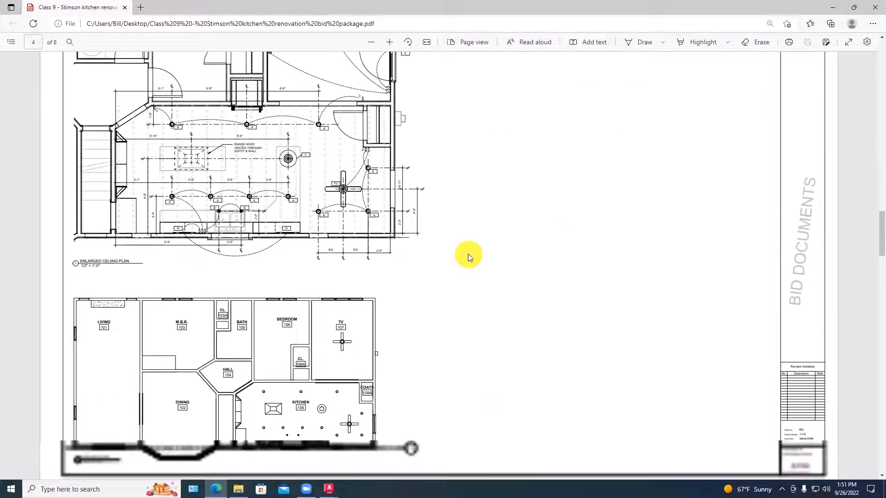
scroll(410, 247, "down", 4)
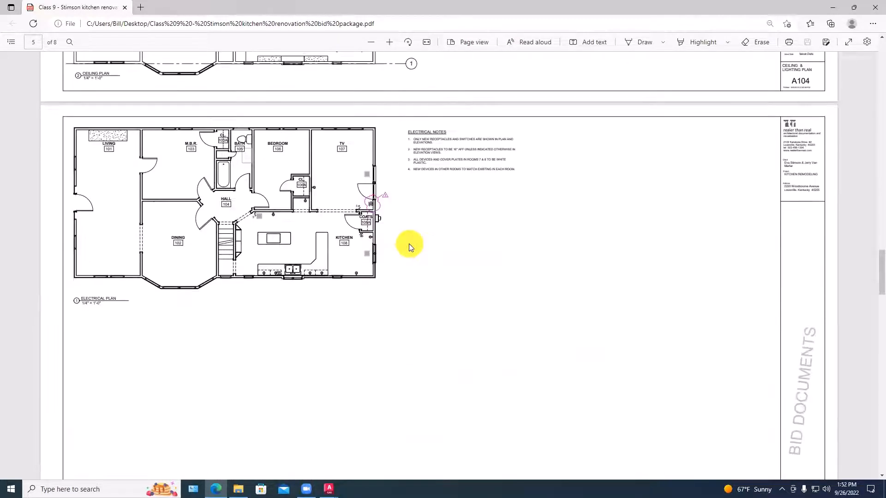
scroll(409, 243, "down", 6)
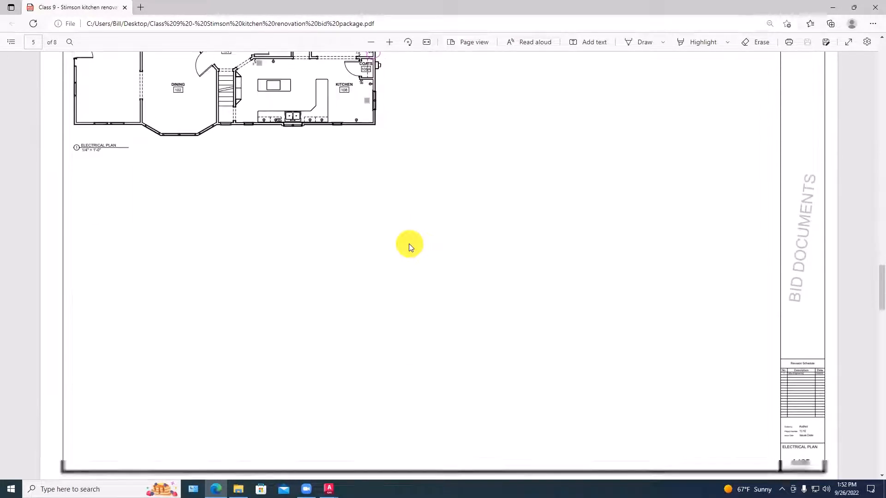
scroll(408, 243, "up", 3)
scroll(409, 244, "up", 8)
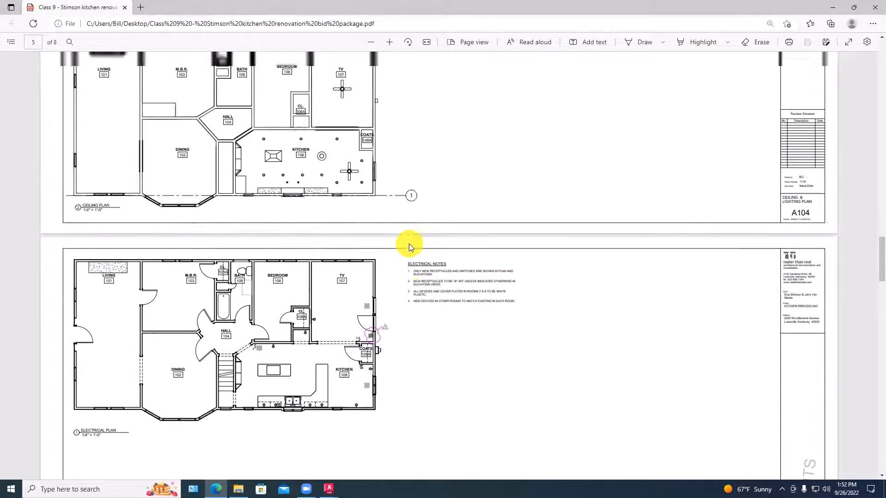
scroll(416, 243, "down", 2)
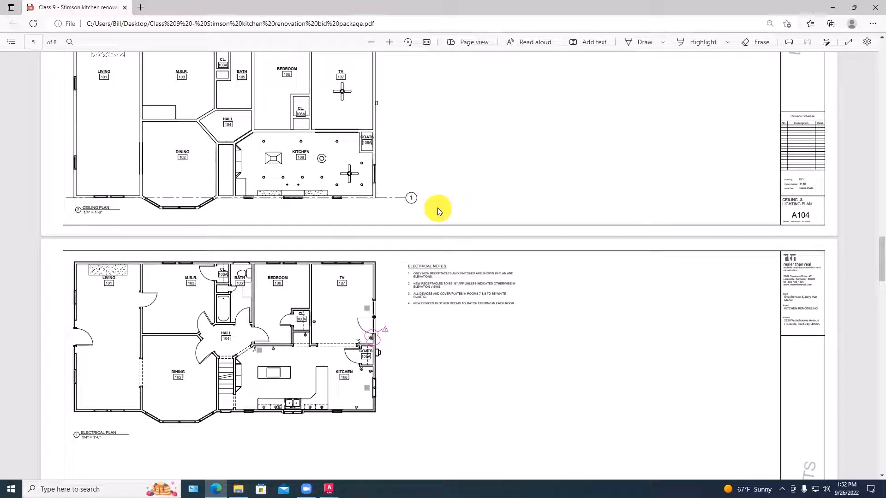
Examine the room elevations and finish schedule, the A401 details and the A501 interior perspectives, and minimize the bid package.
scroll(438, 210, "down", 10)
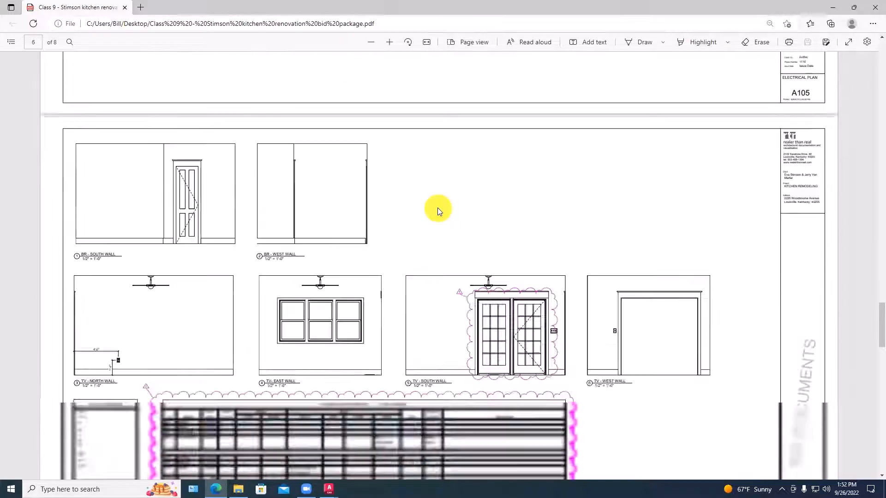
scroll(437, 210, "down", 2)
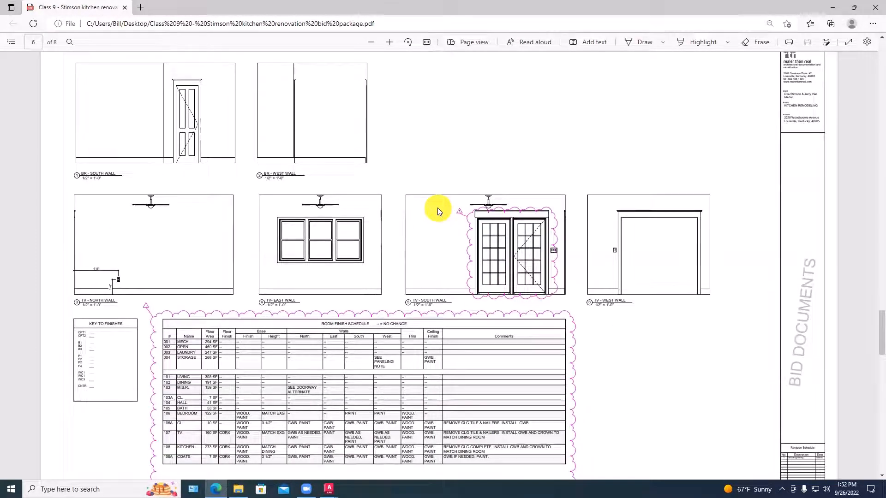
scroll(438, 210, "down", 10)
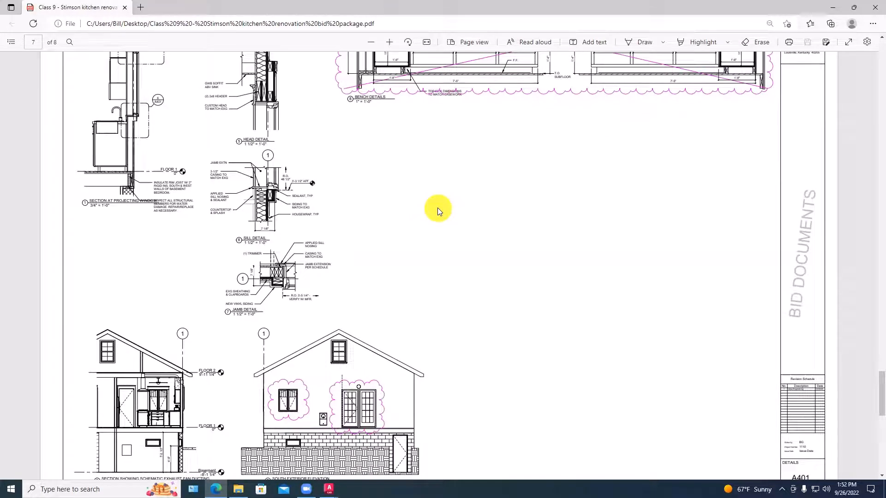
scroll(351, 194, "up", 2)
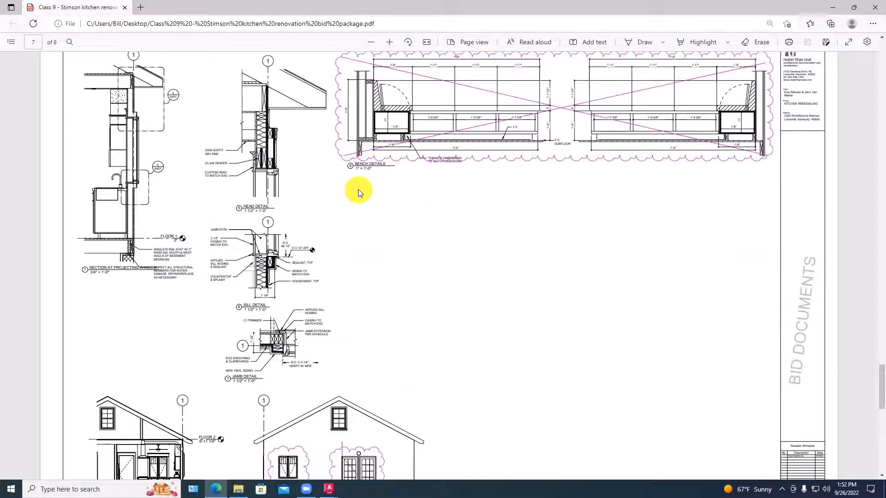
key("ctrl+minus")
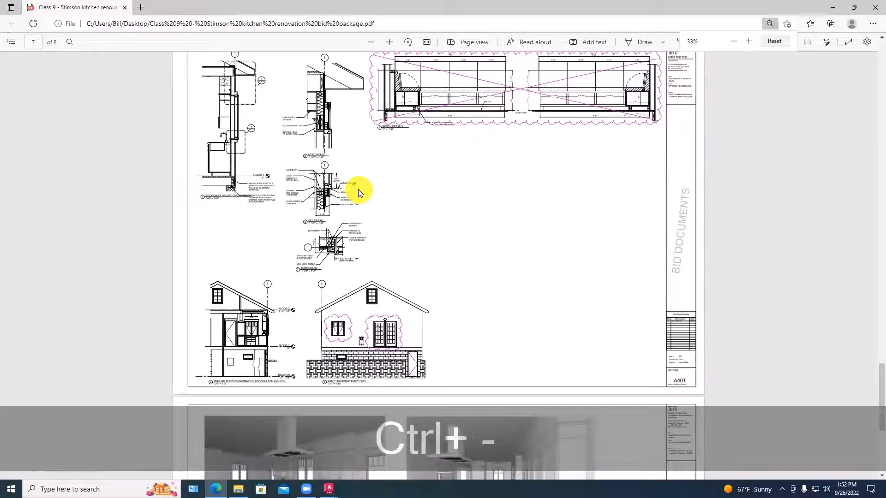
scroll(434, 198, "up", 2)
scroll(429, 219, "down", 2)
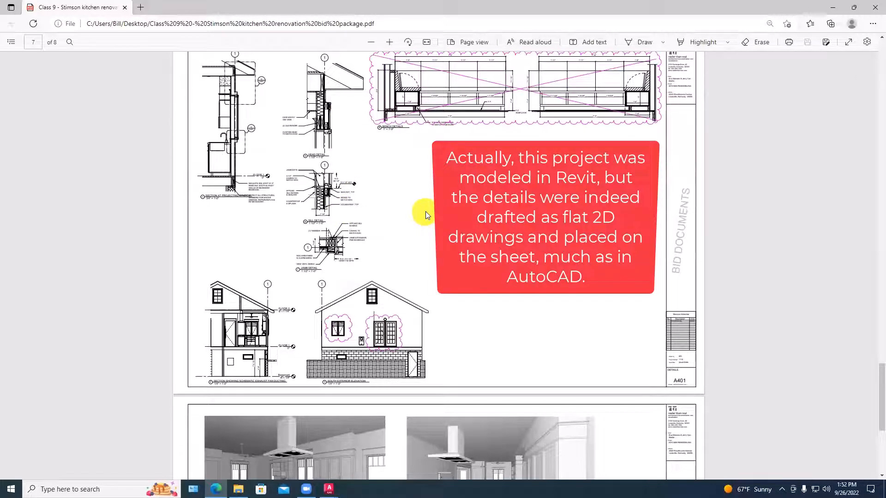
scroll(426, 213, "down", 5)
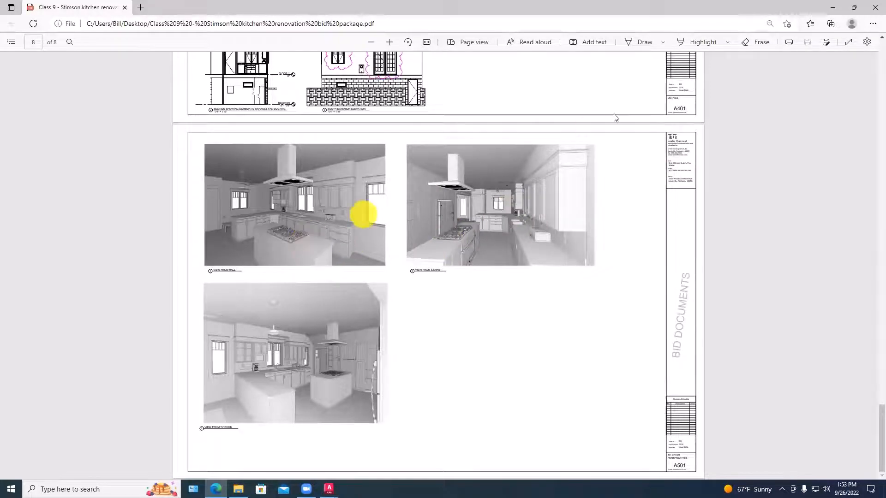
left_click(832, 10)
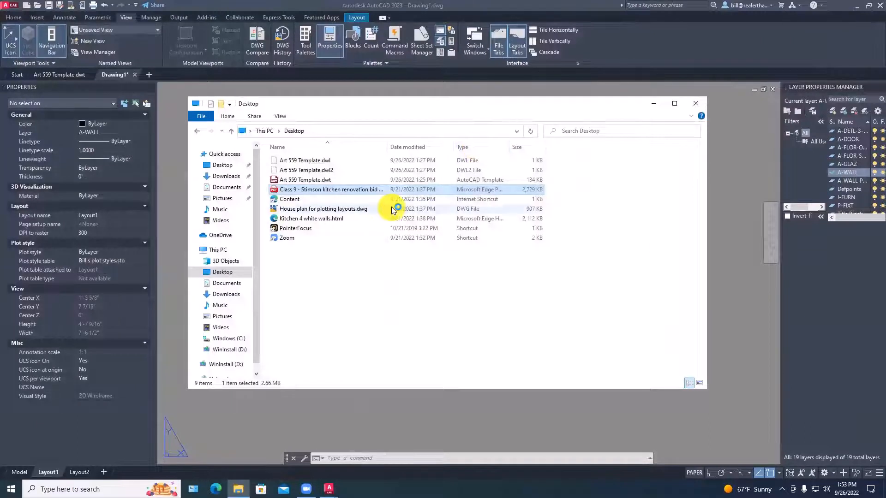
Open the Kitchen 4 white walls panorama, look around the rendered kitchen and TV room, and close it.
double_click(308, 220)
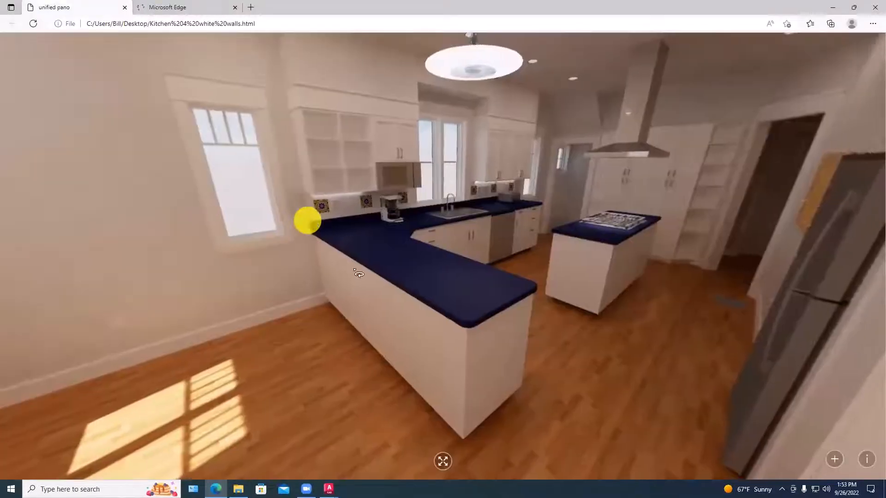
left_click_drag(574, 253, 474, 257)
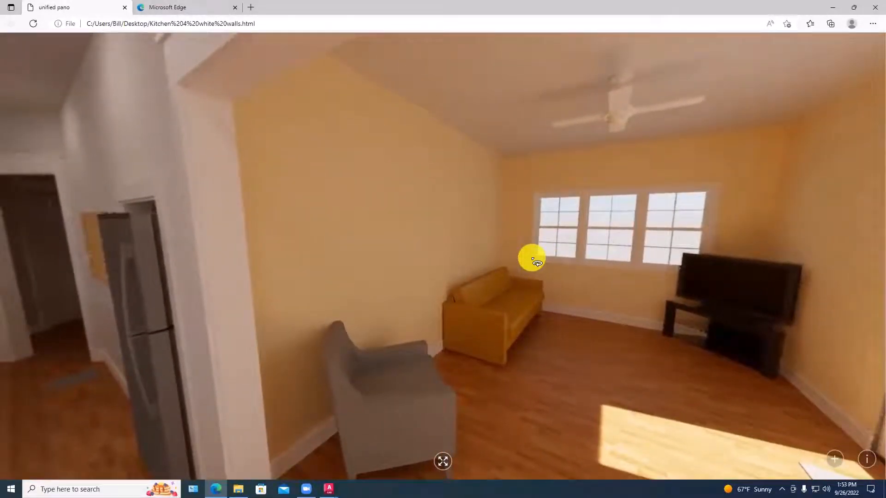
left_click_drag(536, 262, 551, 297)
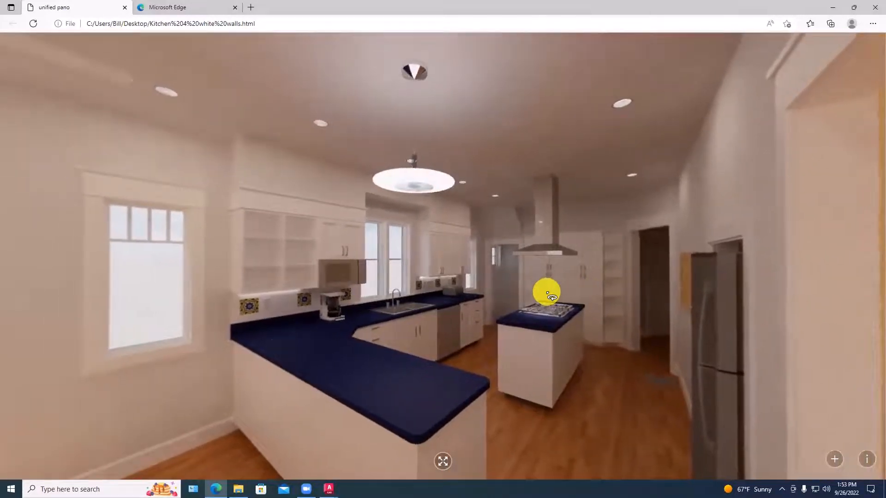
left_click_drag(433, 299, 406, 300)
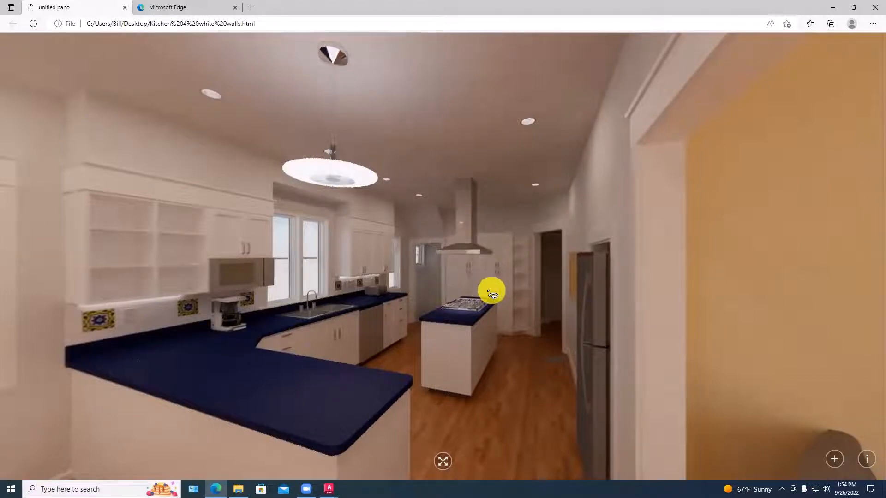
left_click_drag(491, 293, 541, 270)
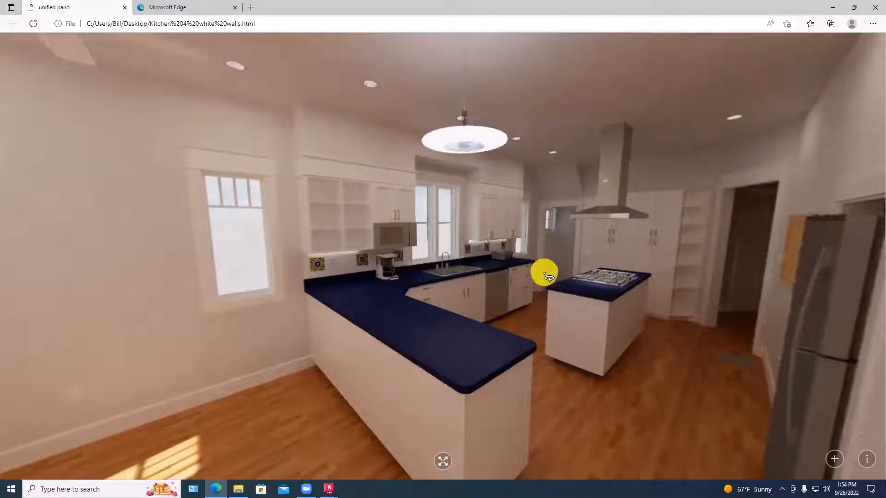
left_click_drag(543, 271, 538, 299)
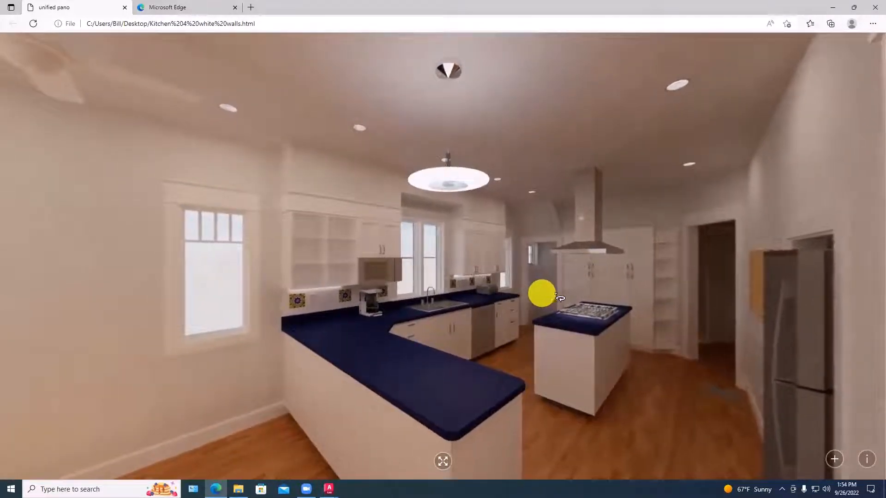
left_click_drag(544, 299, 577, 296)
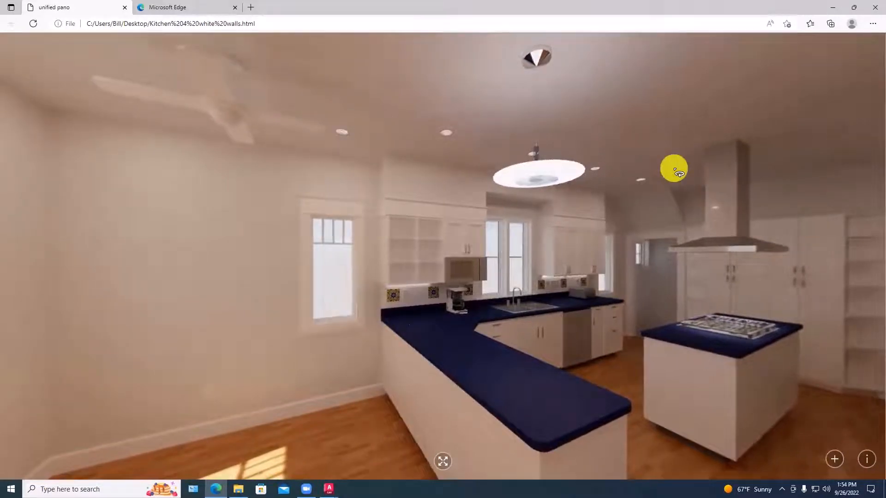
left_click_drag(664, 245, 558, 251)
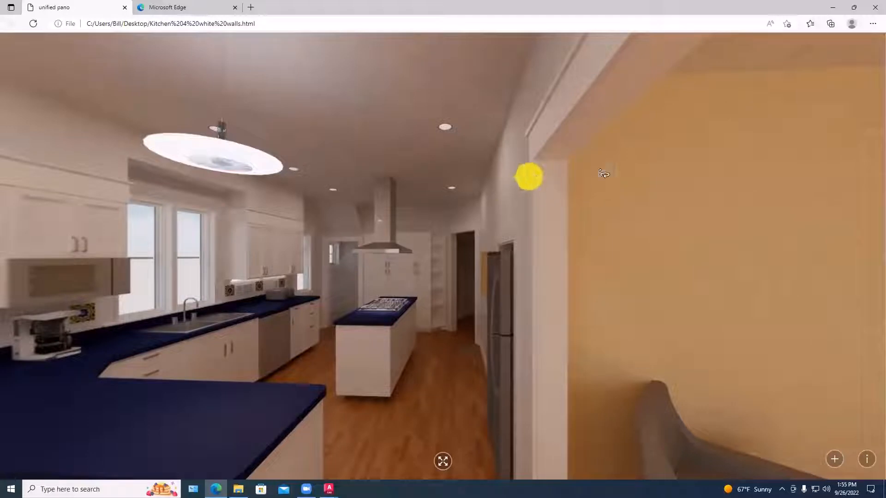
left_click(872, 8)
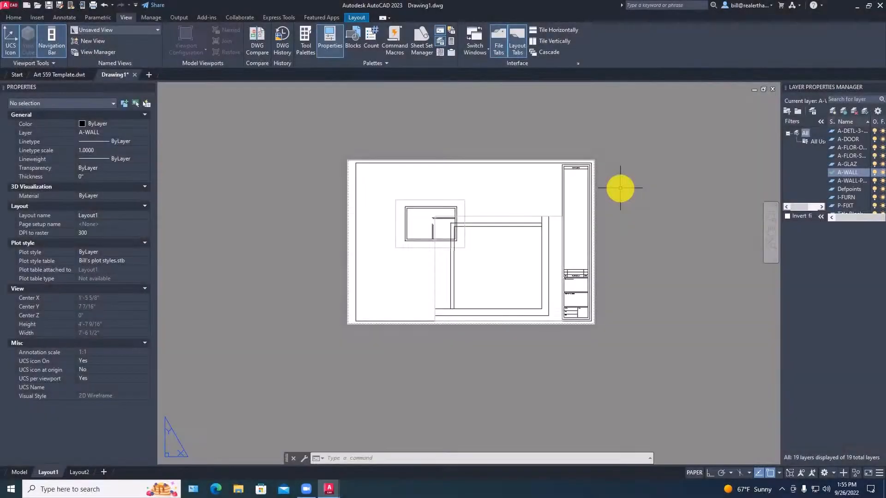
In AutoCAD's model space, fillet the inner lines of the two interior walls into a corner with radius 0.
double_click(499, 277)
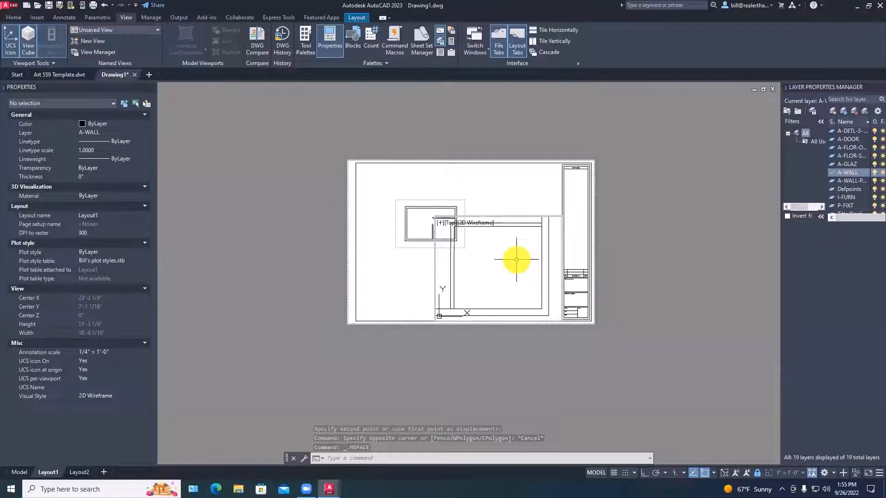
left_click(24, 474)
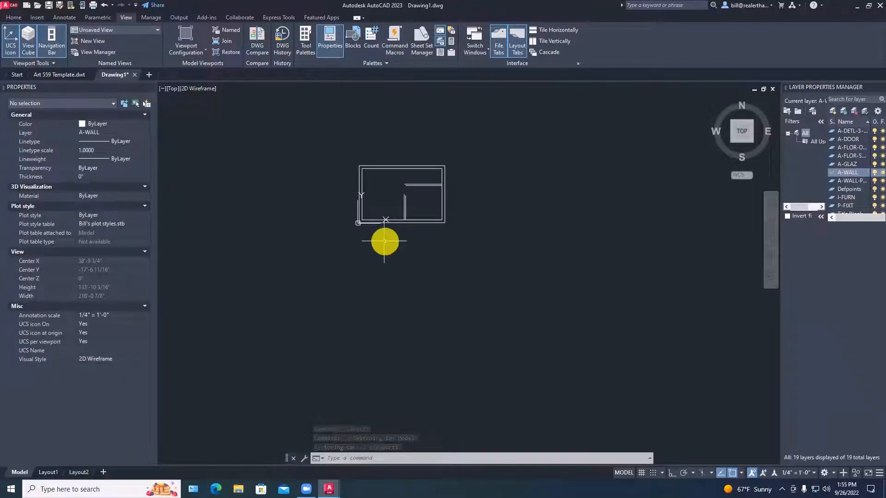
scroll(423, 225, "up", 5)
key("space")
type("R")
key("space")
type("0'-0\"")
key("space")
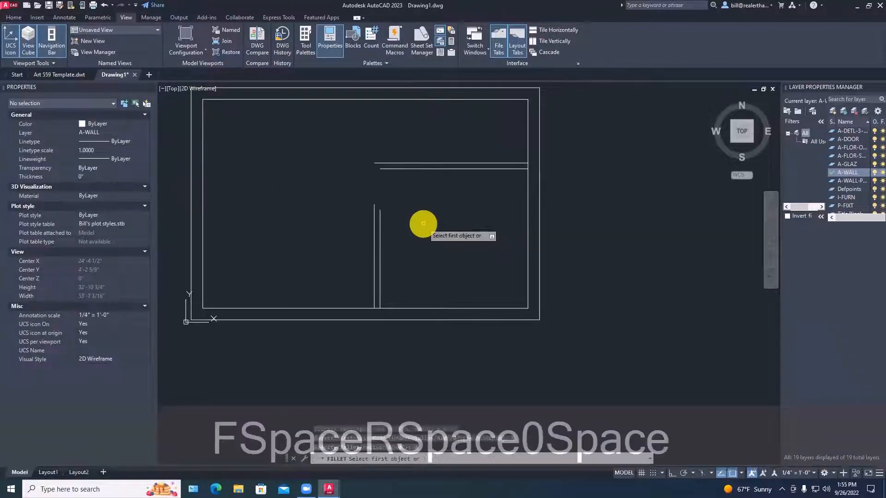
left_click(397, 169)
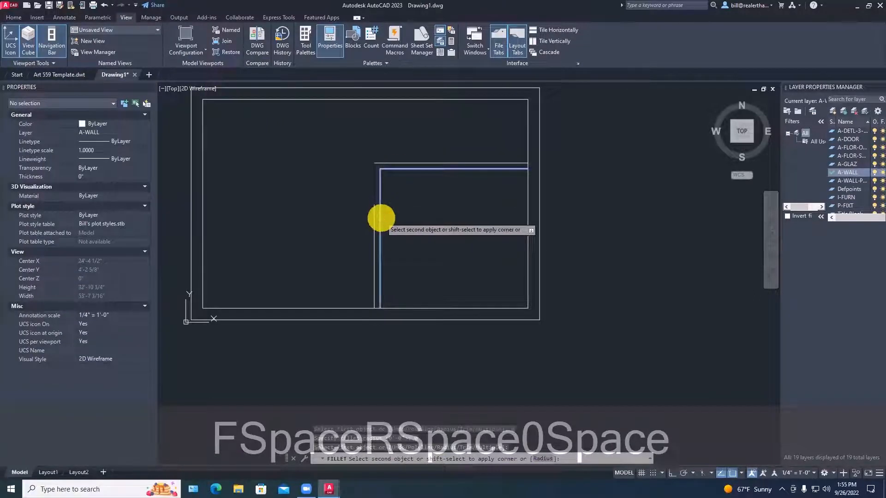
left_click(378, 218)
Fillet the outer lines of the two interior walls into a square corner, and switch to Layout1.
key("space")
left_click(374, 217)
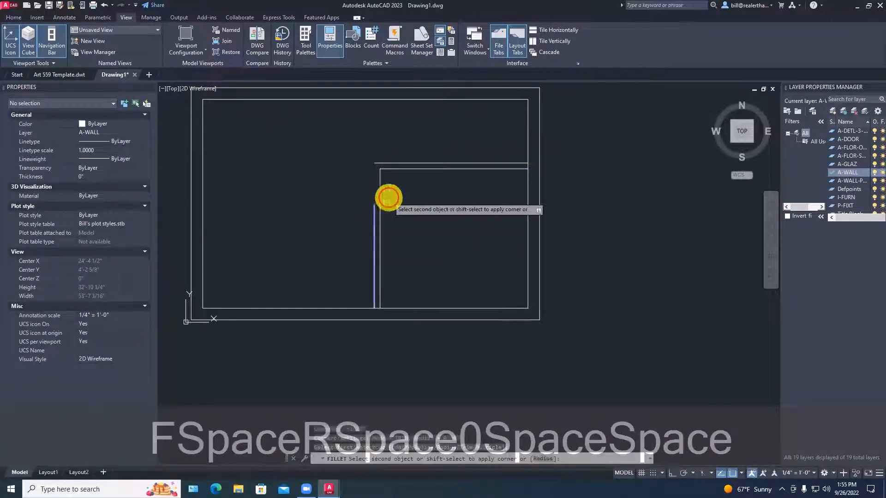
left_click(396, 164)
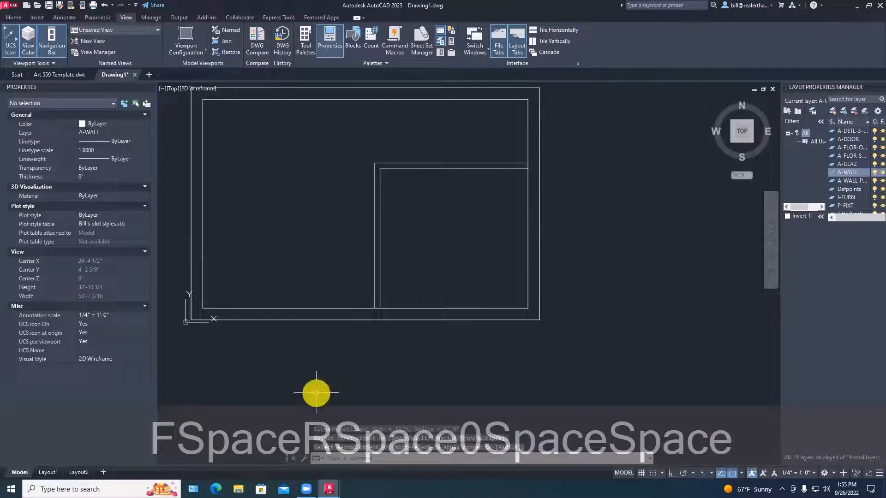
left_click(49, 472)
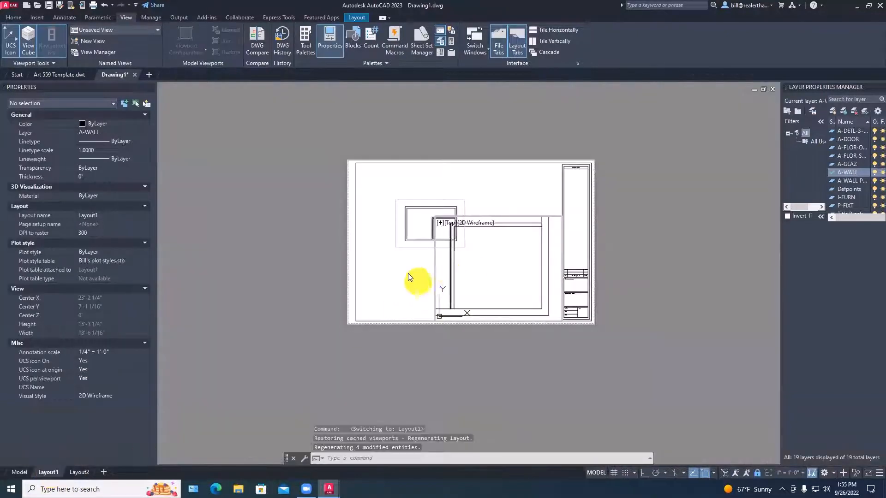
key("Escape")
type("m")
key("space")
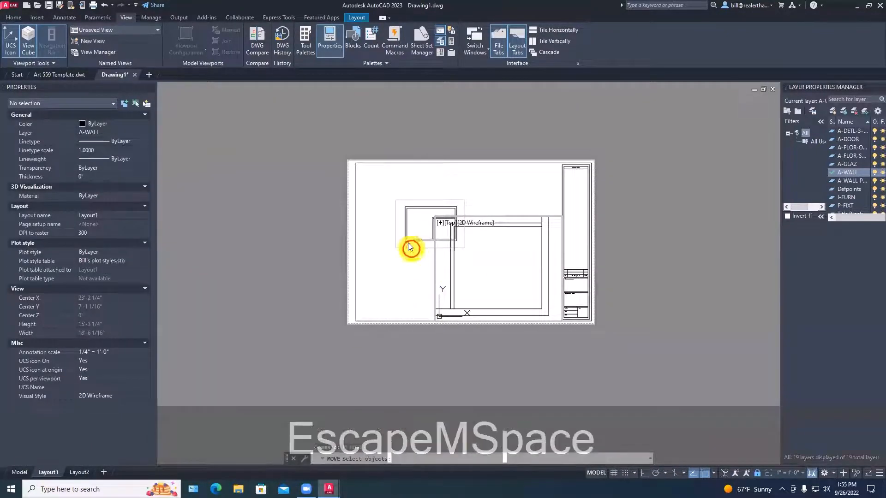
type("m")
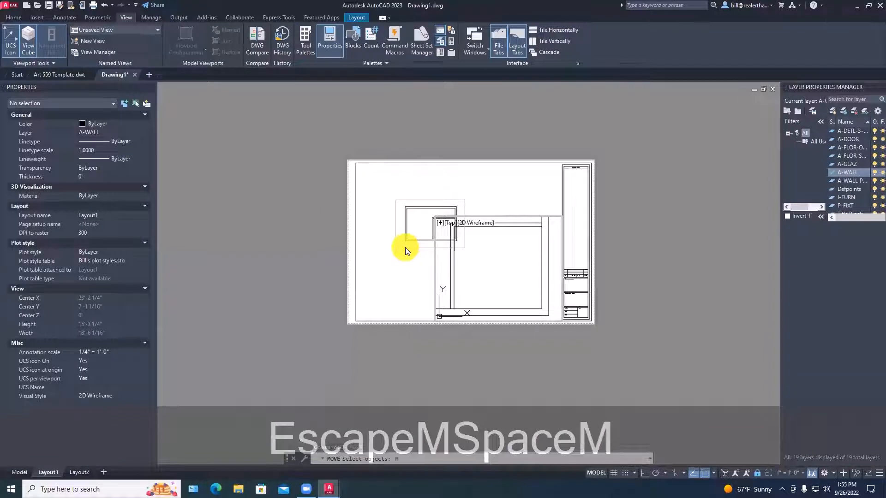
key("space")
key("Escape")
key("Escape")
type("m")
key("space")
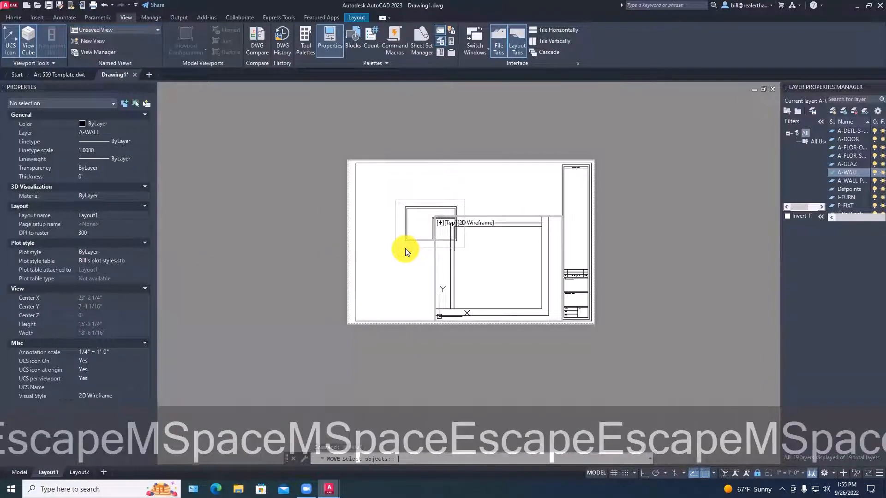
key("Escape")
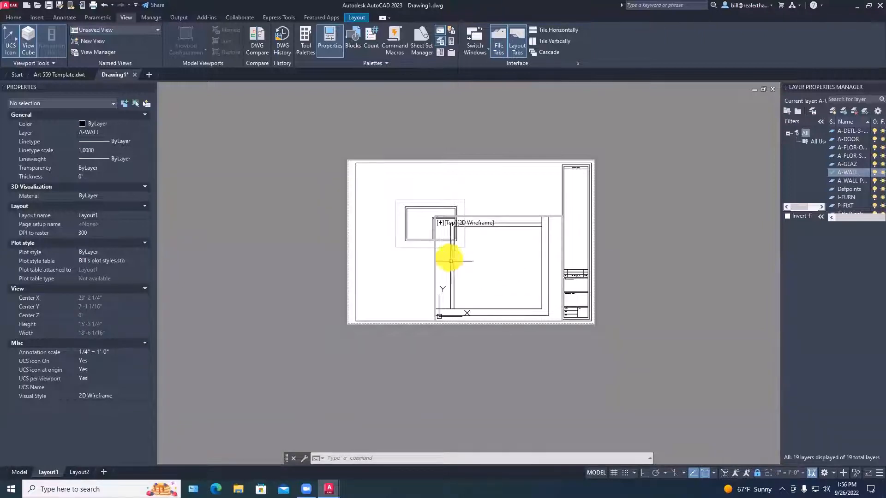
Return to paper space and move the small upper viewport up and to the left on the sheet.
double_click(398, 275)
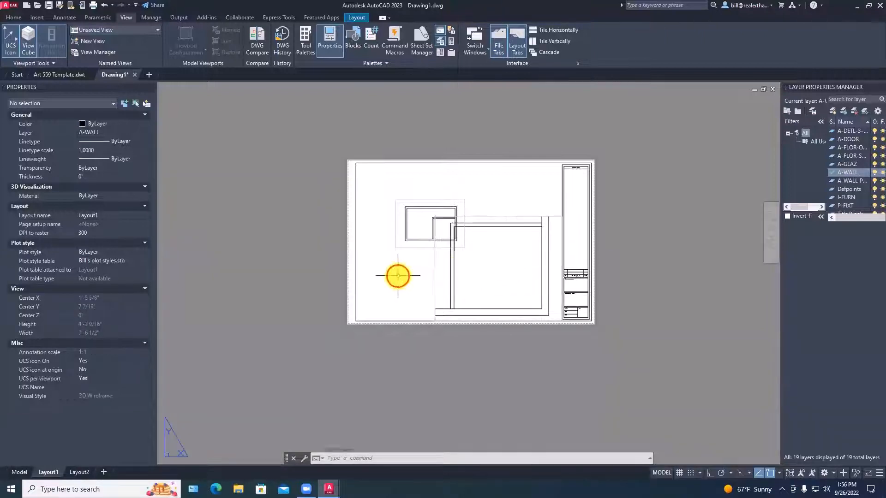
type("m")
key("space")
left_click(410, 248)
key("space")
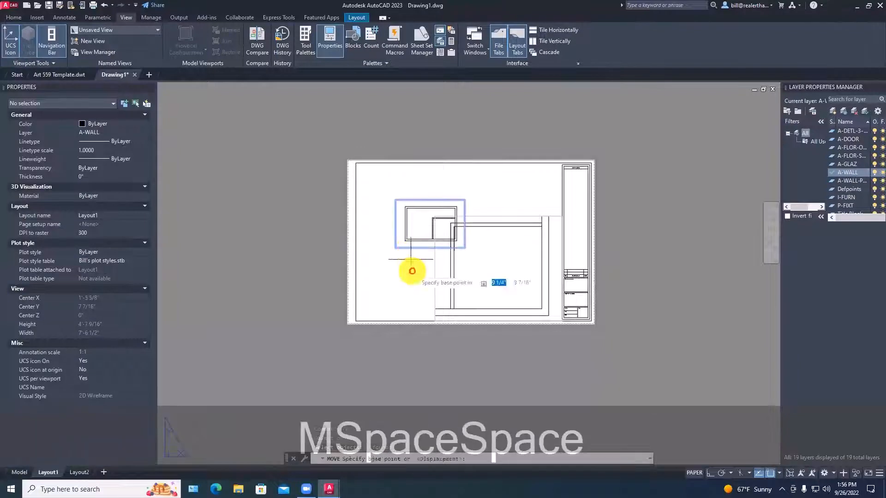
left_click(410, 271)
left_click(384, 242)
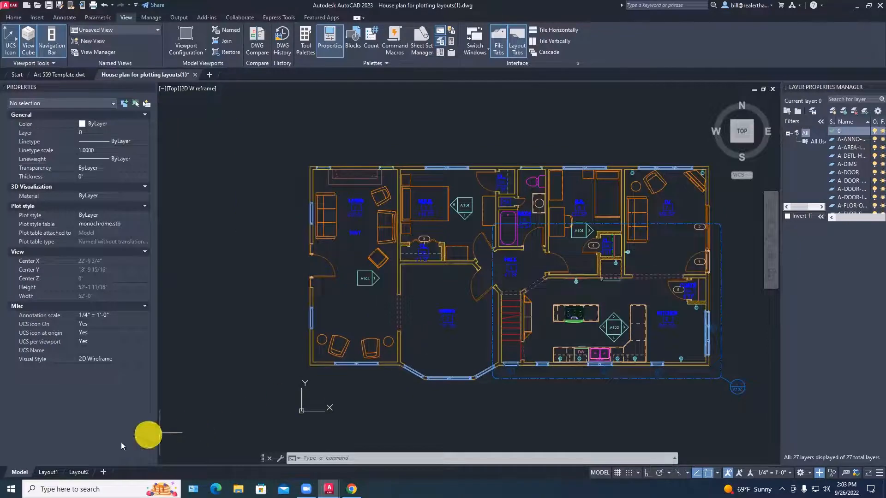
Compare the house plan's model space with Layout1, and create a rectangular viewport about 2'-3 1/2" by 1'-5 1/2" on the blank Layout1 sheet.
left_click(48, 473)
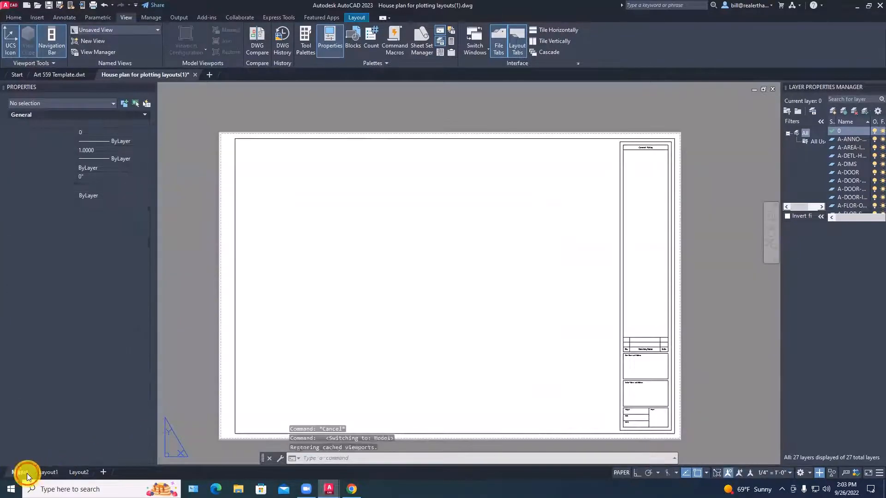
left_click(20, 472)
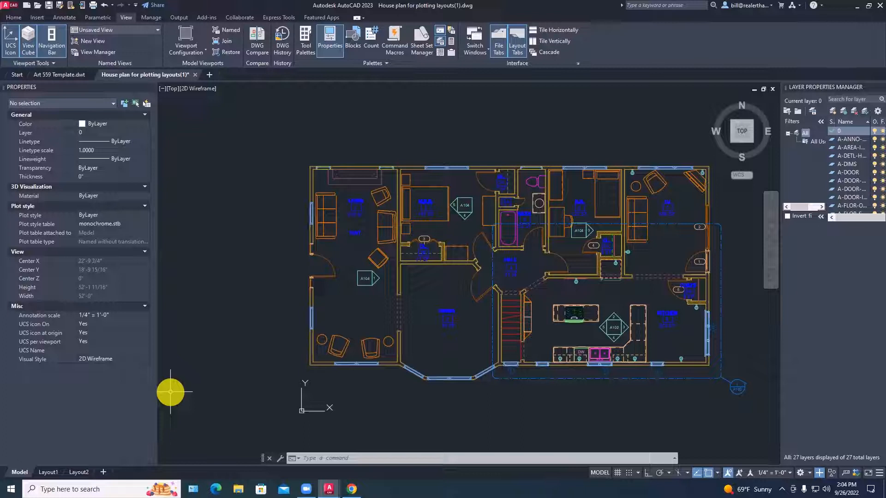
left_click(48, 472)
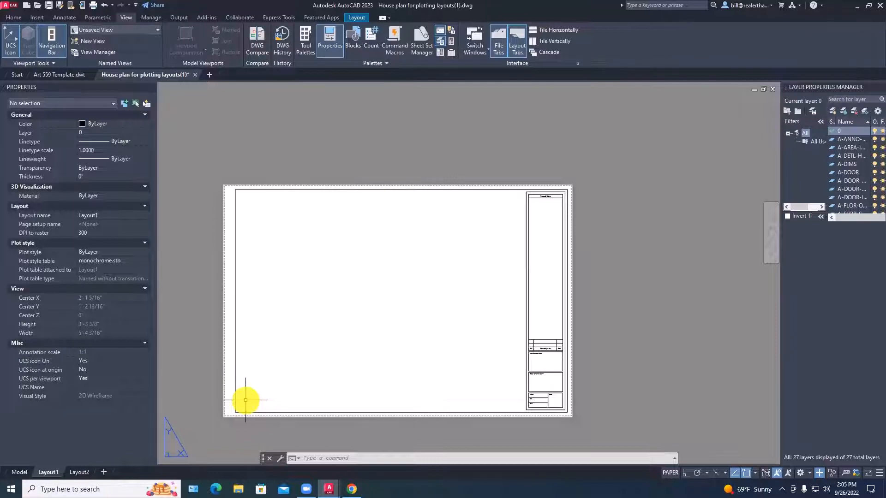
type("mv")
key("Return")
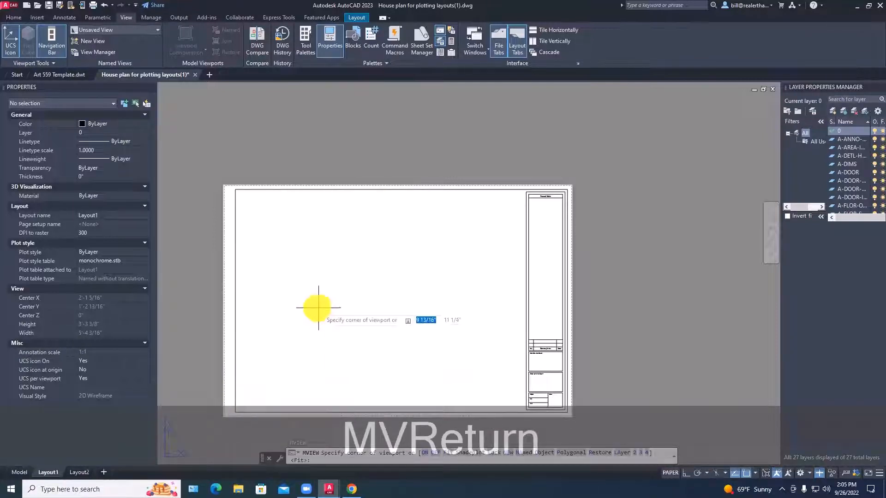
left_click(247, 202)
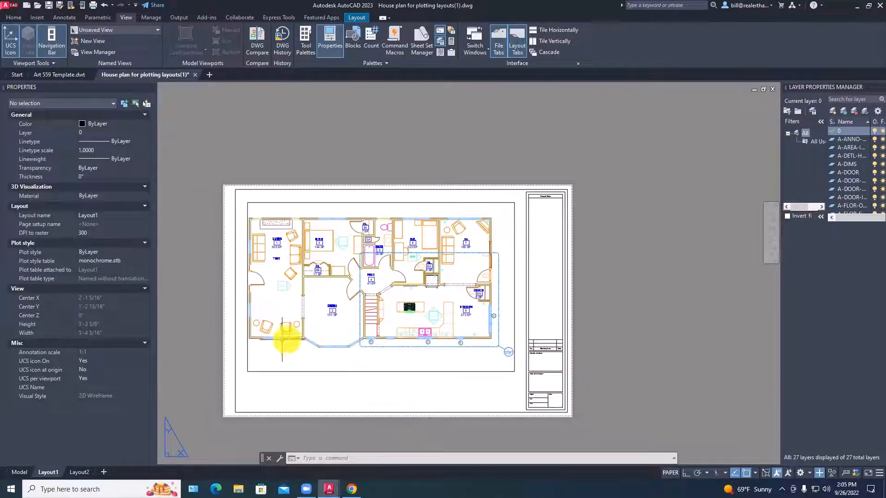
Try the new viewport at a standard scale of 1/4" = 1'-0", and settle on 1/2" = 1'-0".
left_click(247, 359)
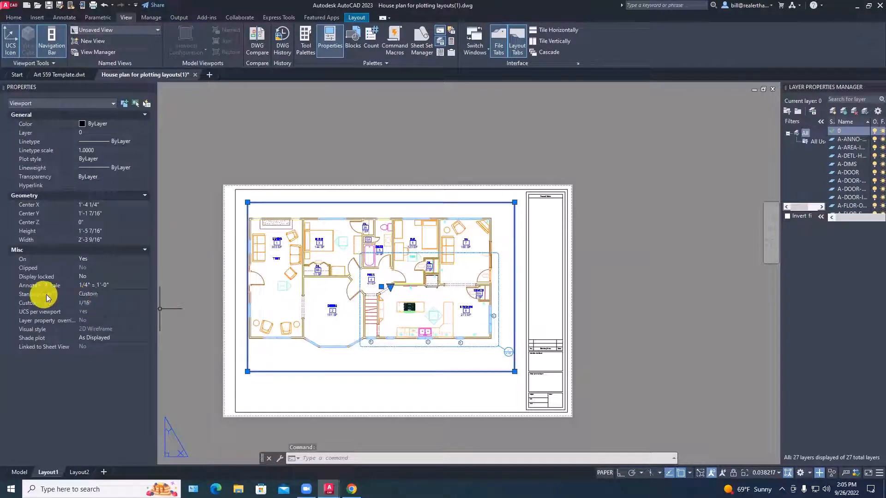
left_click(101, 294)
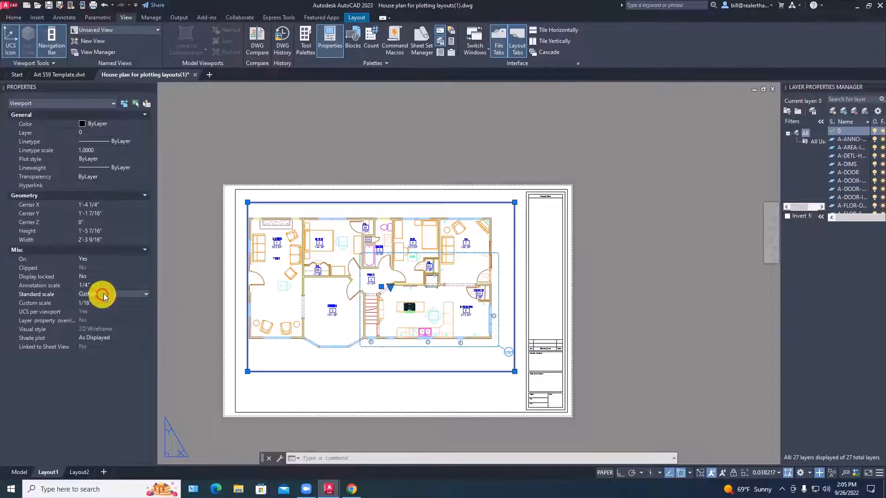
left_click(121, 294)
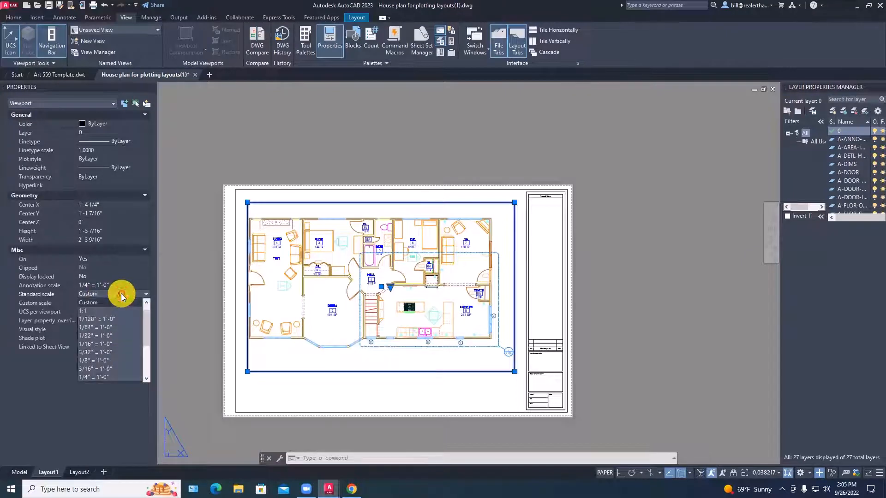
left_click(95, 376)
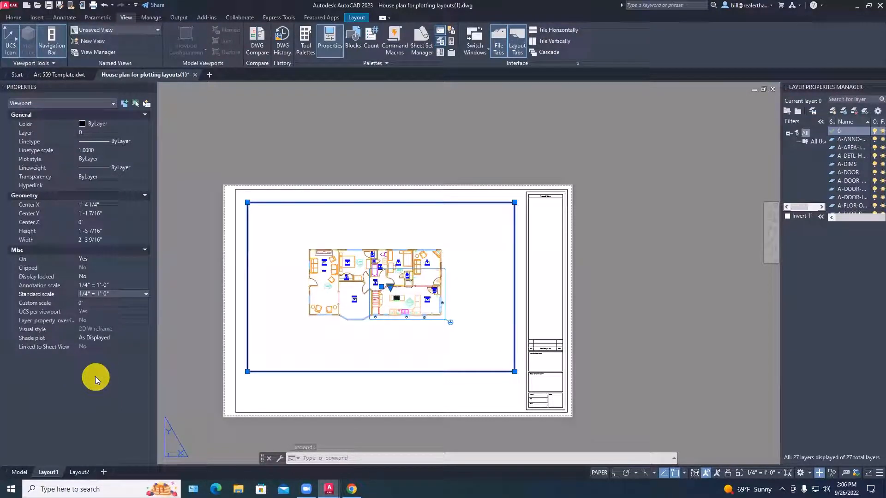
left_click(123, 294)
left_click(96, 328)
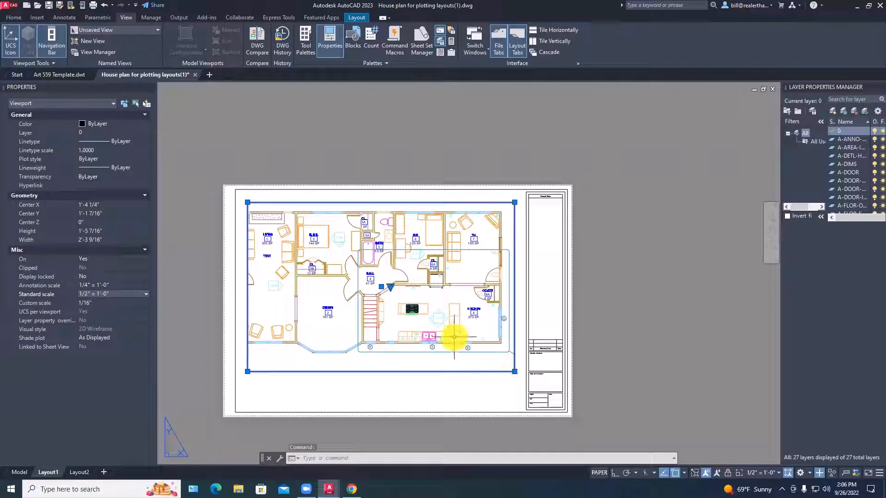
Stretch the viewport's corners around the whole floor plan, to about 2'-5 3/8" wide and 1'-5 1/16" high.
left_click(247, 202)
left_click(223, 184)
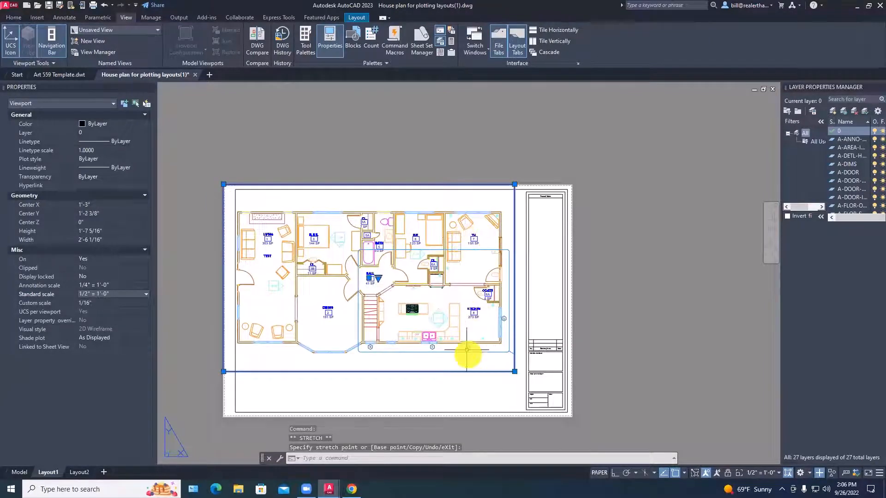
left_click(514, 371)
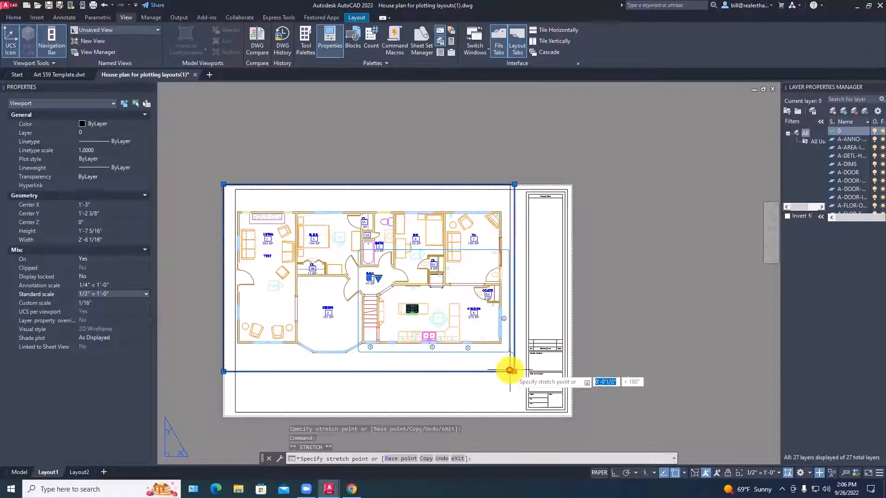
left_click(508, 371)
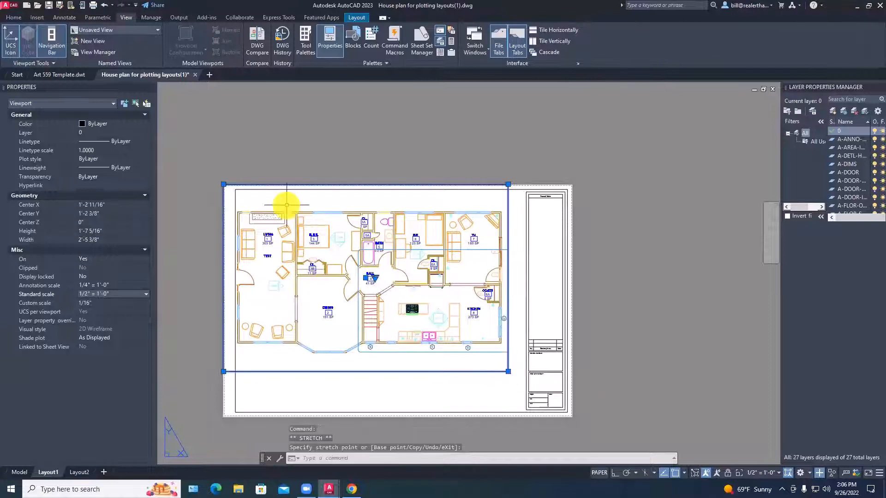
left_click(223, 184)
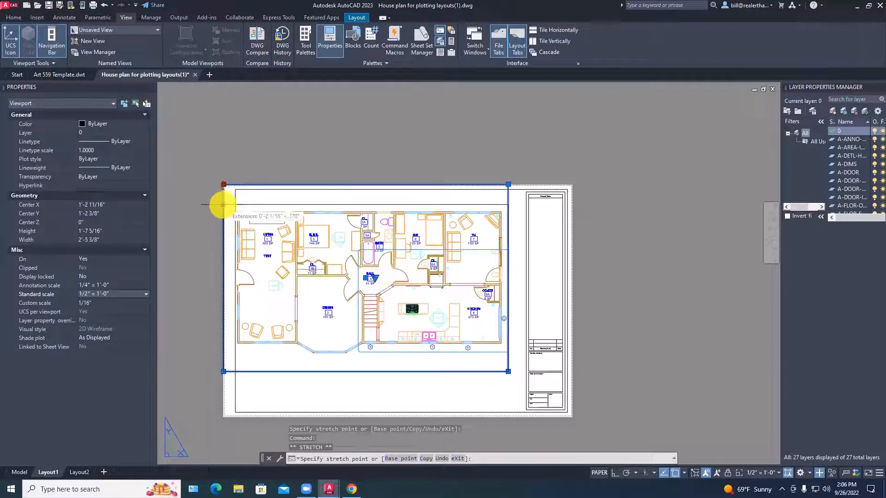
left_click(223, 206)
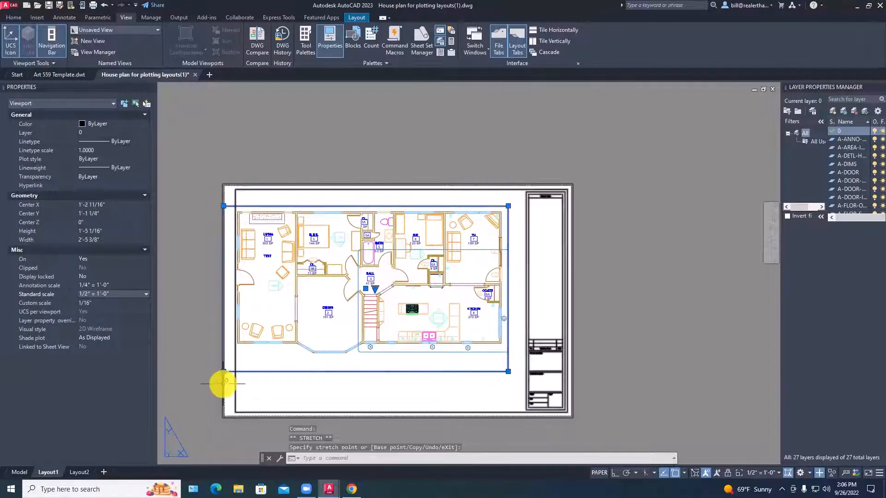
left_click(223, 371)
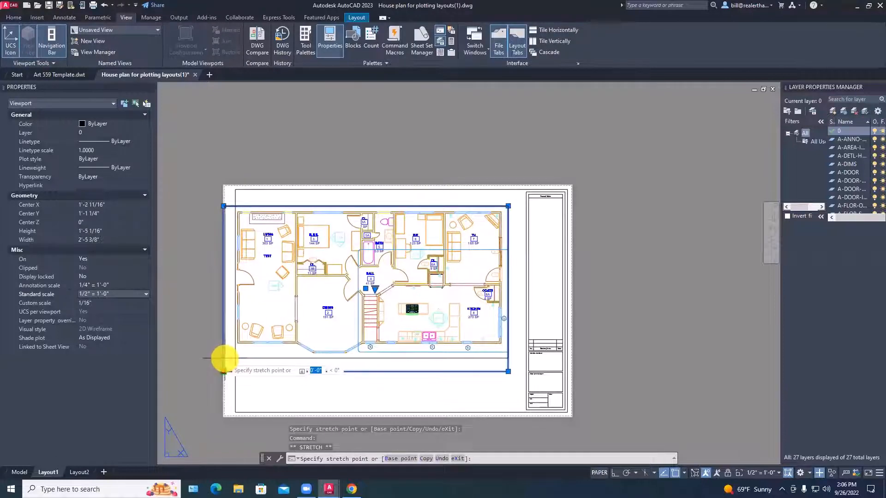
left_click(224, 359)
key("Escape")
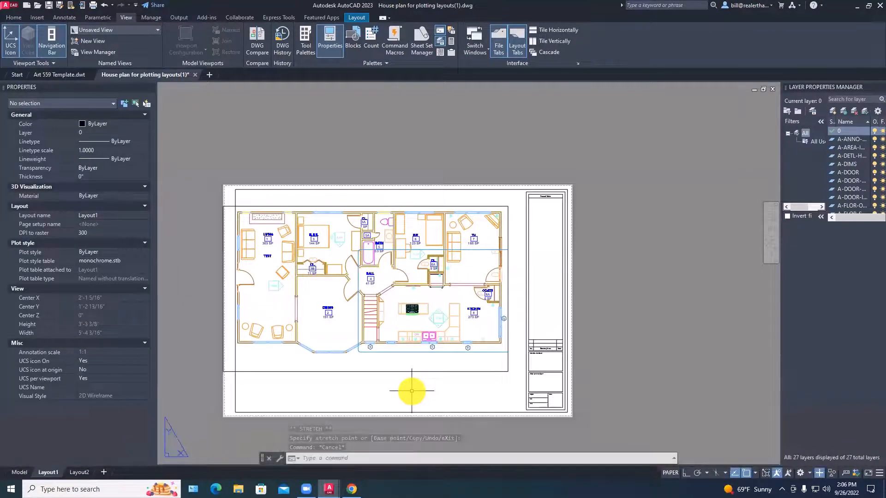
Move the house plan viewport about 1 inch to the right on the sheet.
left_click(411, 390)
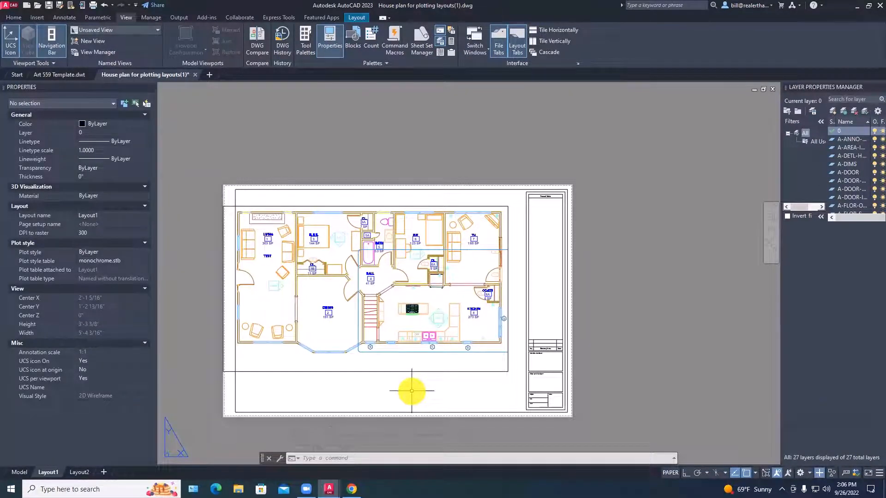
key("Escape")
key("Escape")
type("m")
key("space")
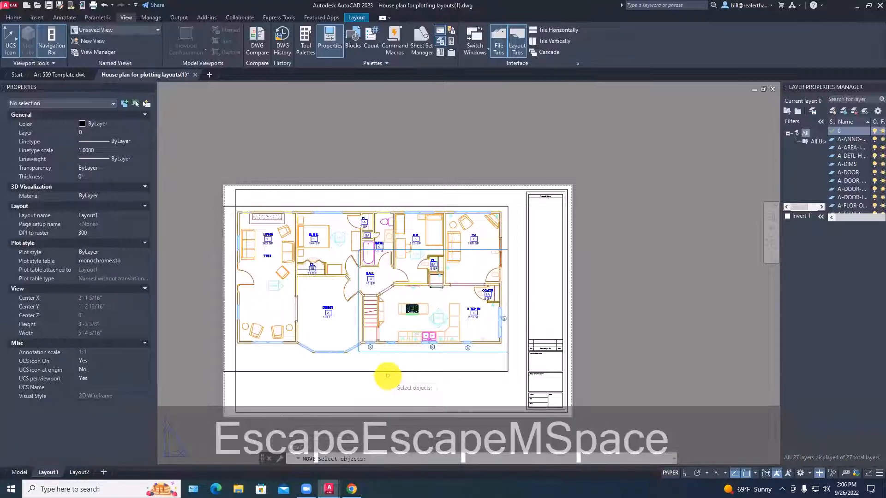
left_click(387, 372)
key("space")
left_click(384, 381)
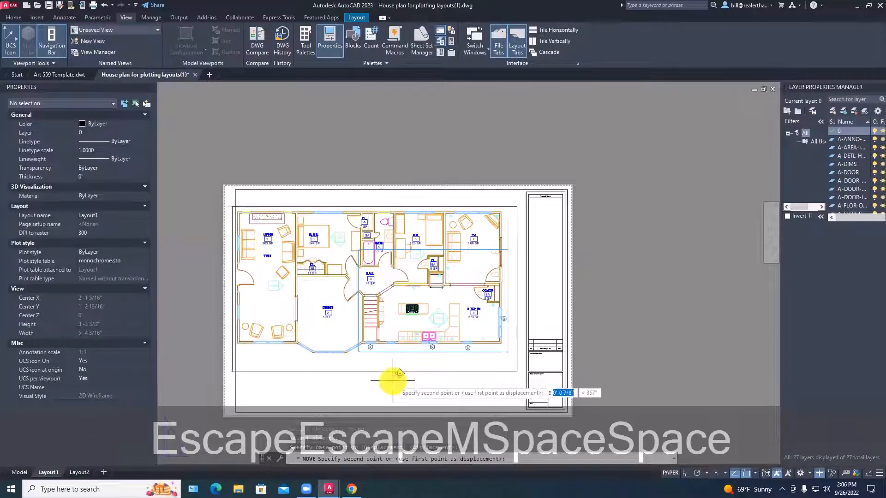
left_click(394, 381)
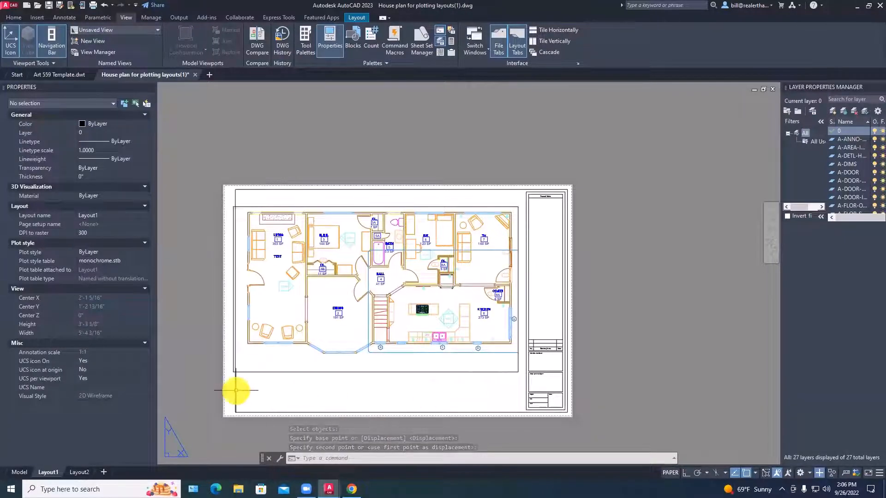
Stretch the viewport's left edge inward inside the sheet border, making the viewport about 2'-4 11/16" wide.
left_click(253, 372)
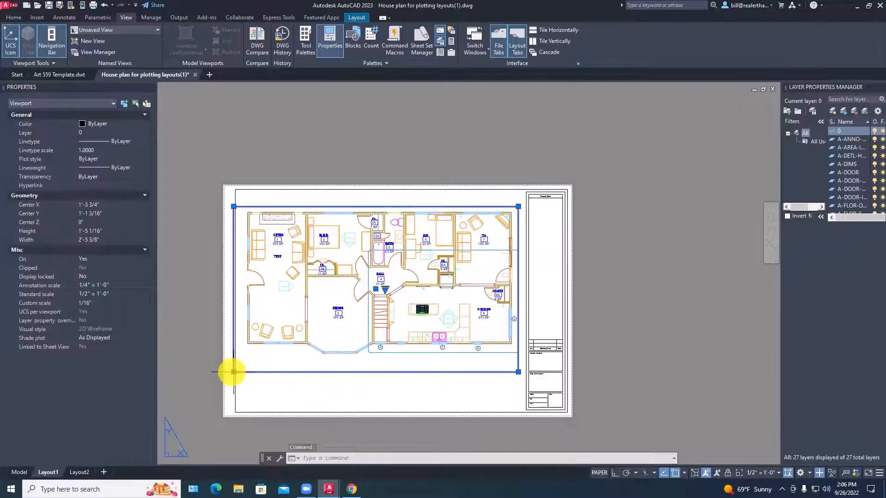
left_click(234, 372)
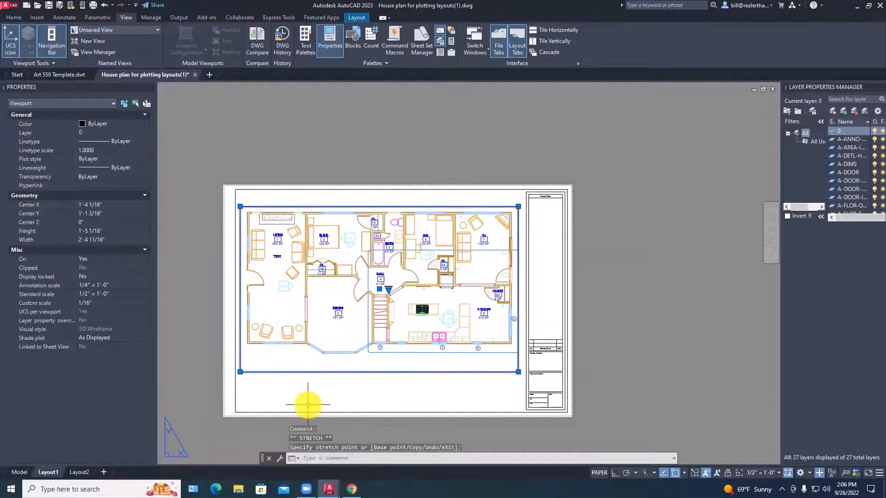
key("Escape")
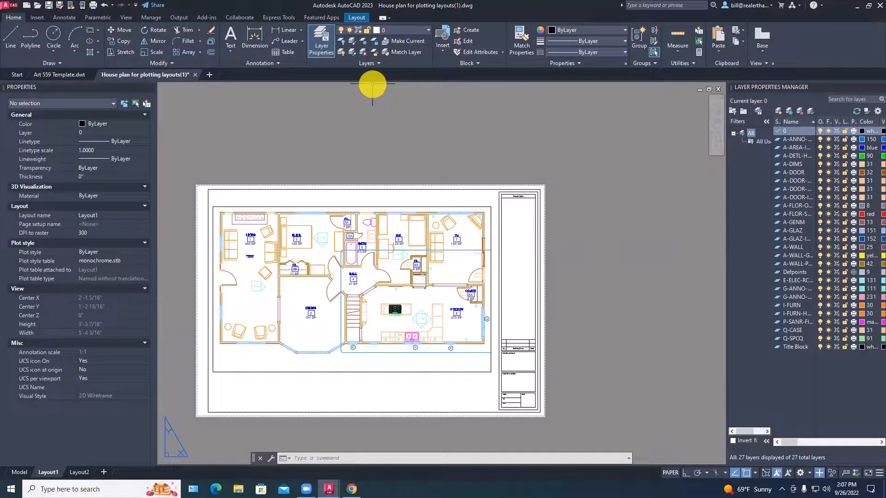
Move the house plan viewport slightly left on the sheet, just clear of the title block.
left_click(492, 386)
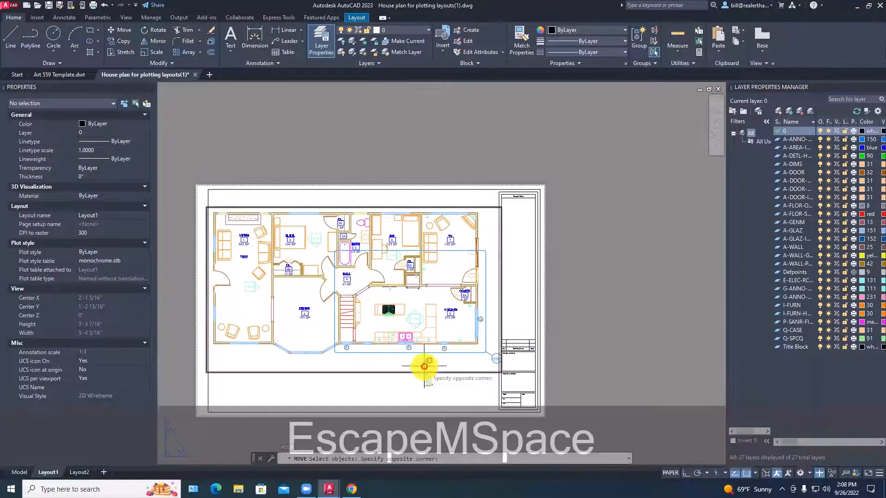
left_click(423, 366)
key("space")
left_click(431, 387)
left_click(428, 387)
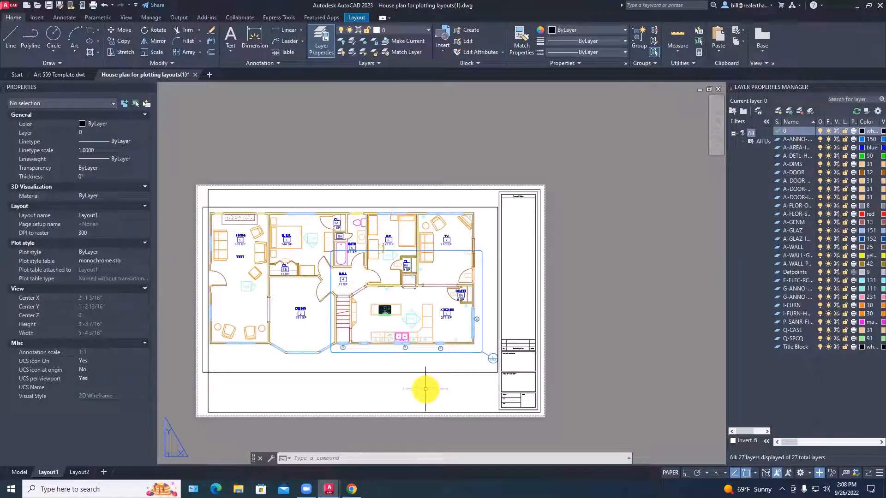
Lock the display of the house plan viewport, keeping its 1/2" = 1'-0" scale fixed.
left_click(223, 372)
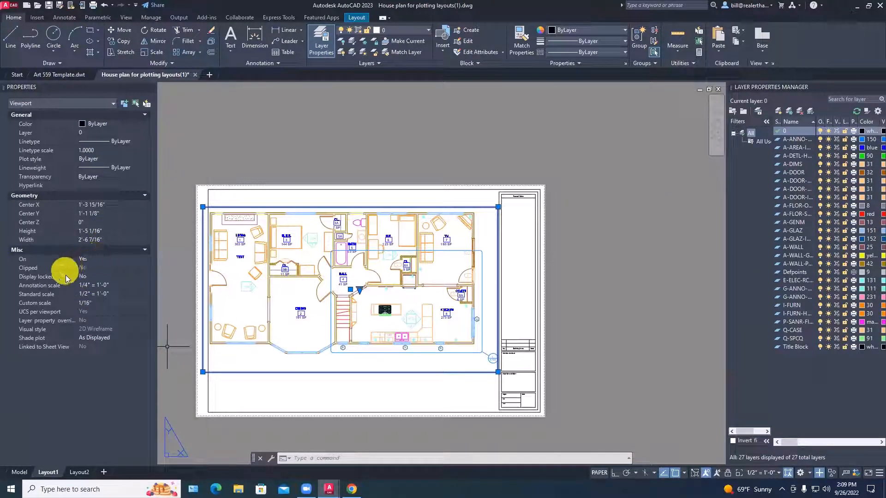
left_click(82, 277)
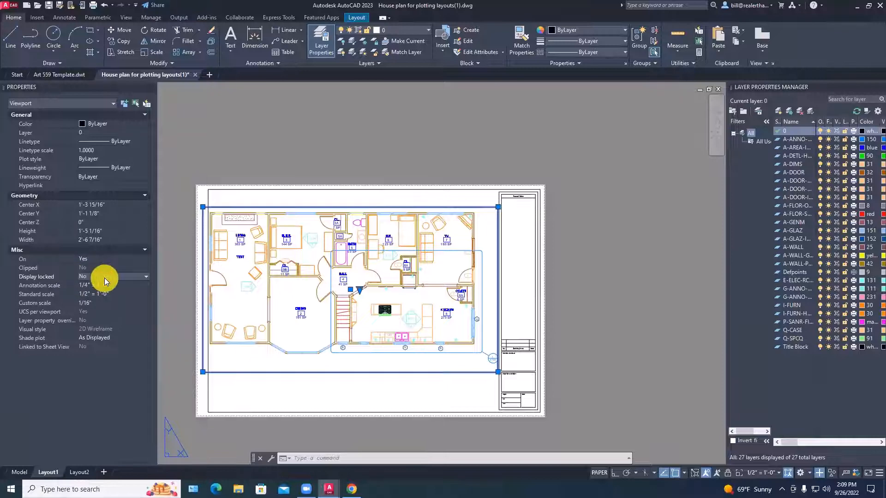
left_click(105, 278)
left_click(83, 285)
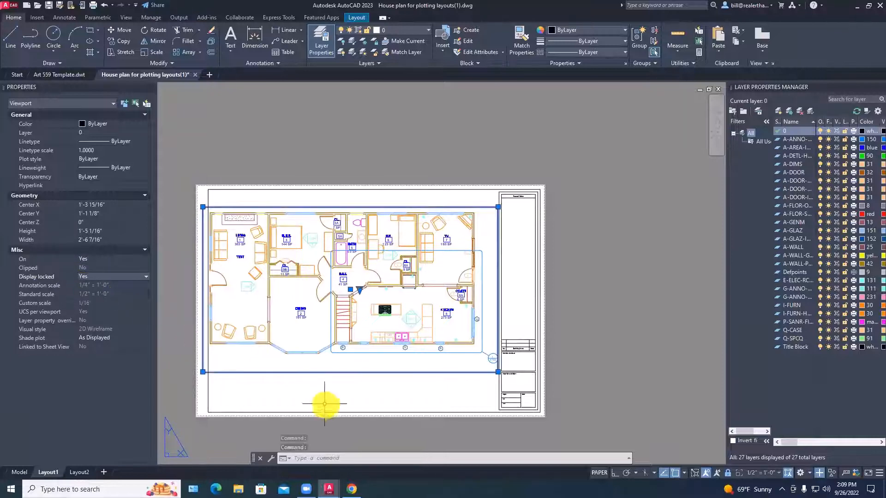
key("Escape")
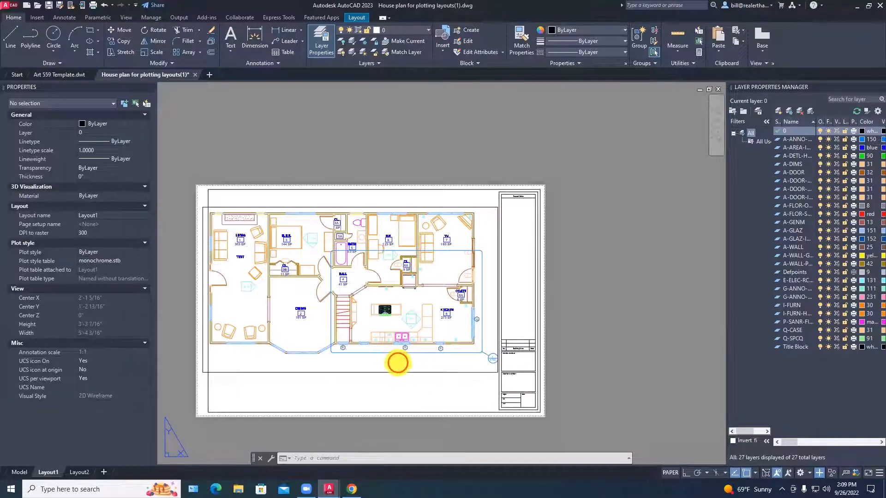
Activate model space inside the house plan viewport and make room in the layer list for the full layer names.
double_click(398, 362)
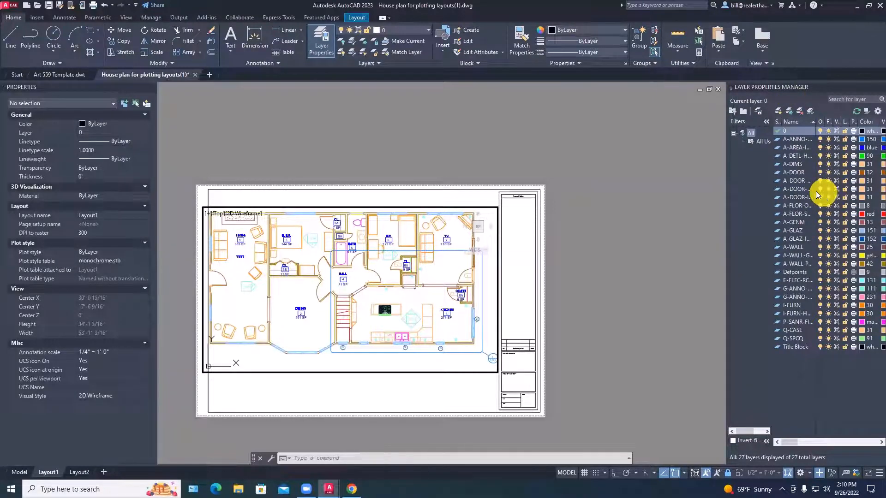
left_click(766, 122)
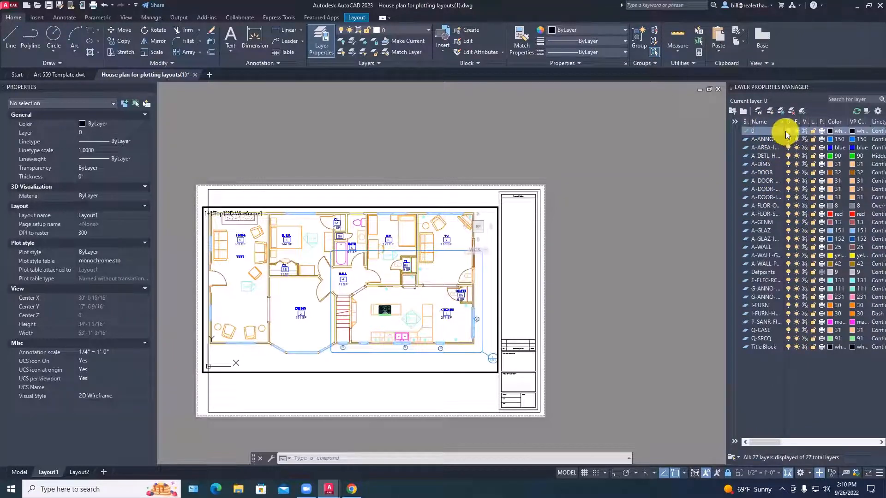
left_click_drag(791, 122, 807, 227)
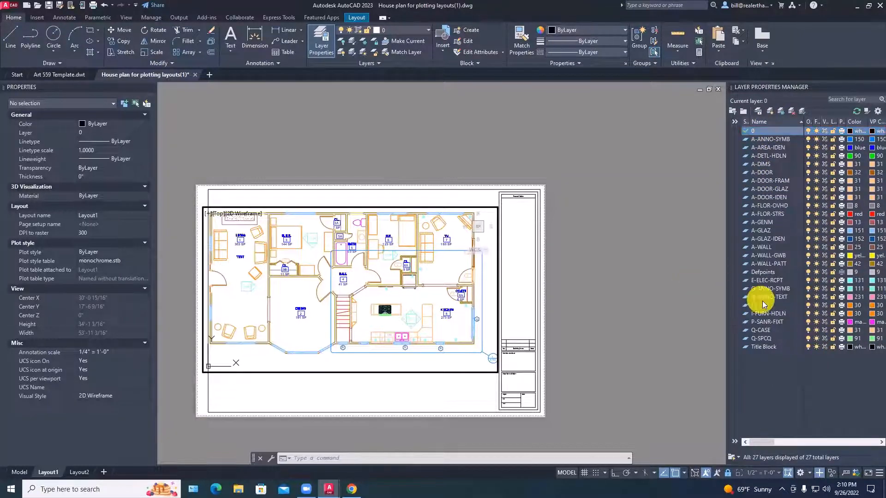
Turn the I-FURN layer off, compare model space with Layout1, and turn the layer back on.
left_click(807, 305)
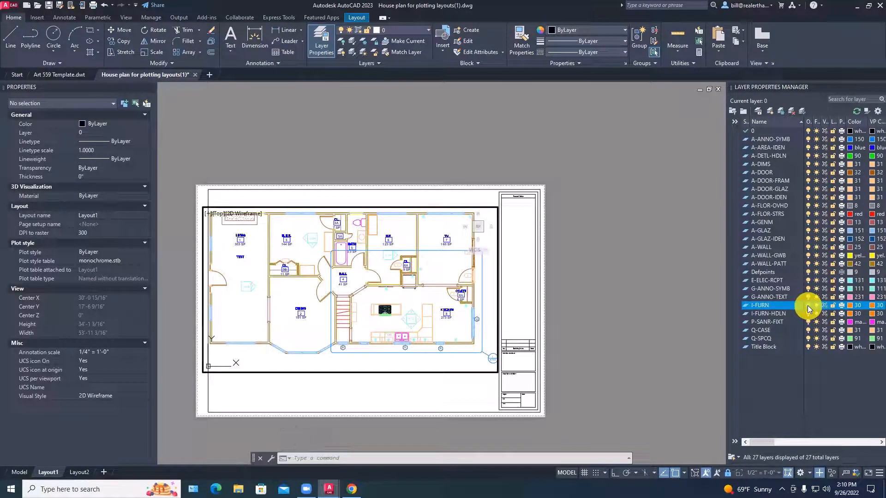
left_click(14, 472)
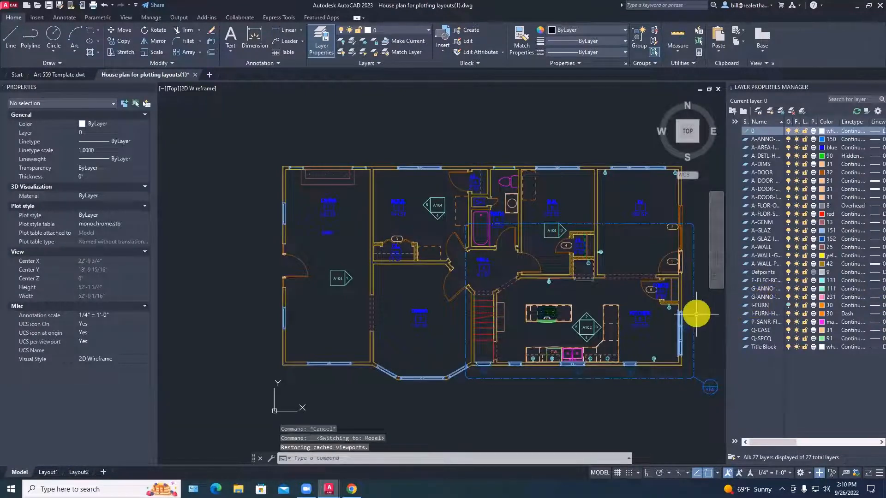
left_click(59, 472)
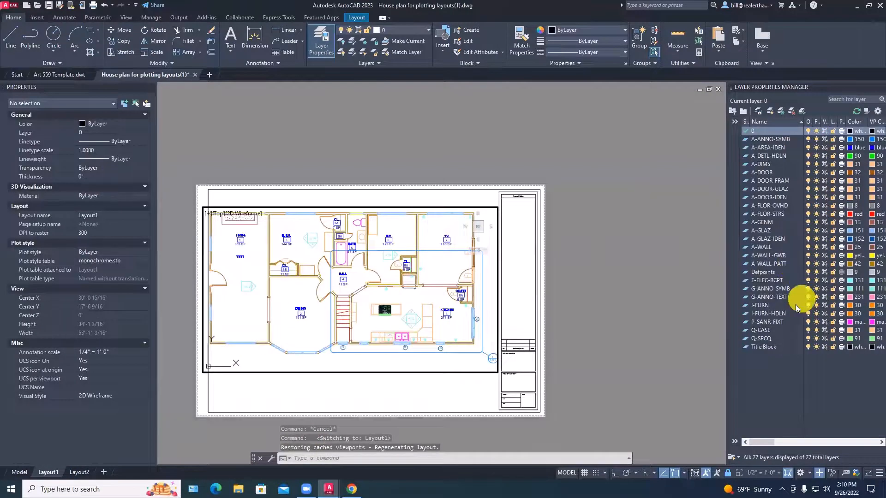
left_click(807, 306)
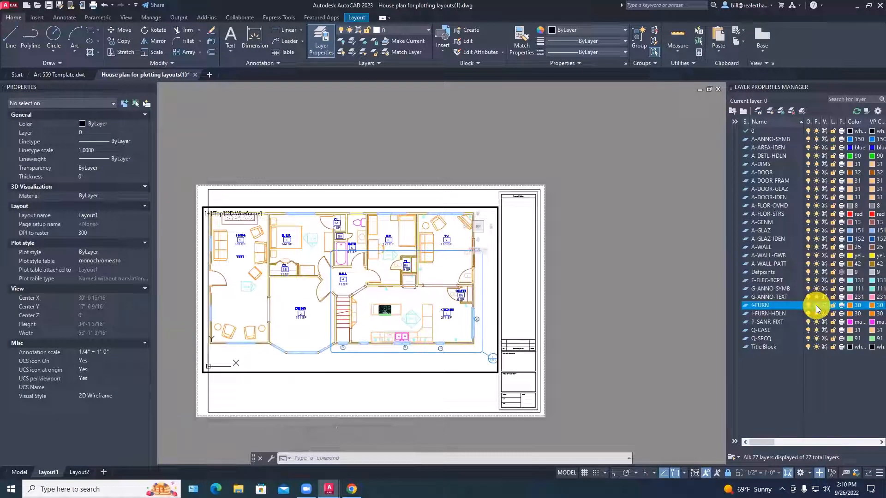
Freeze the I-FURN layer globally, compare model space with Layout1, and thaw the layer again.
left_click(815, 305)
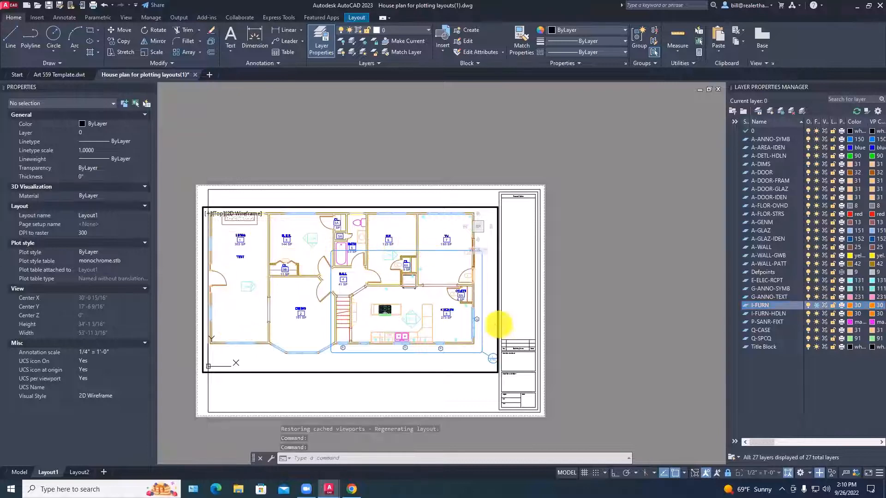
left_click(15, 474)
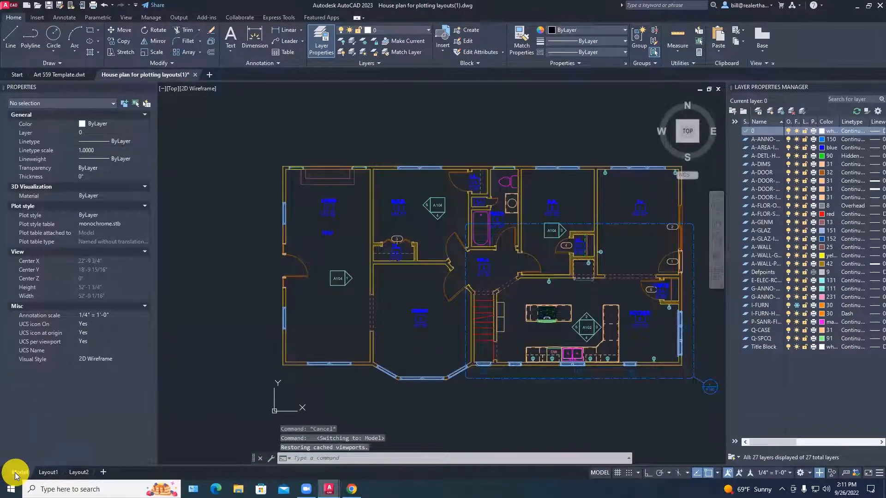
left_click(48, 472)
left_click(817, 305)
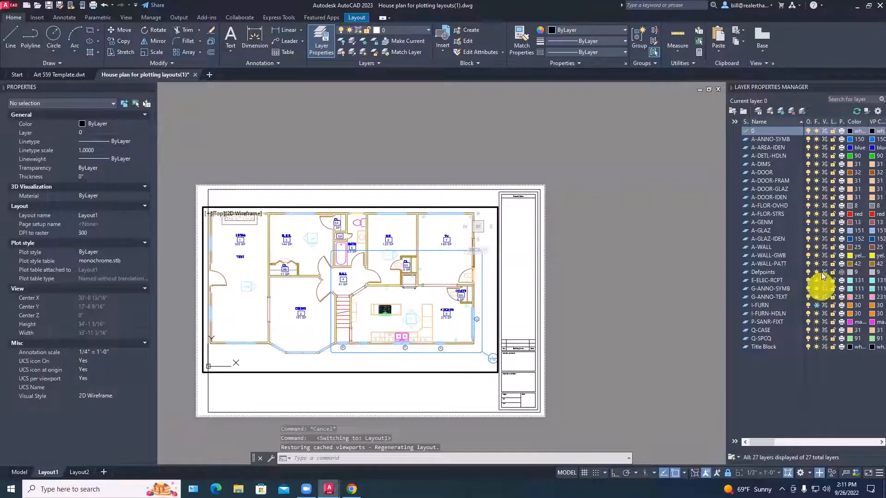
left_click(817, 305)
left_click(816, 305)
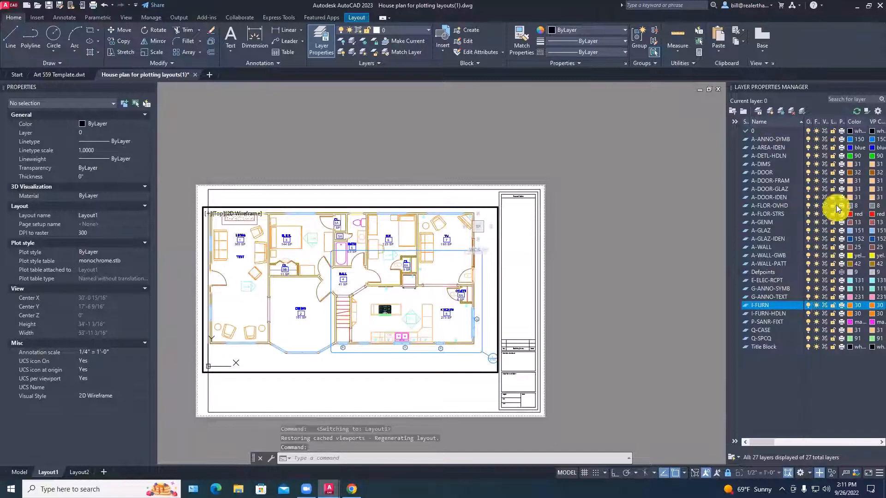
Try VP Freeze on the I-FURN layer in the active viewport, compare it with model space, and thaw it again.
left_click_drag(830, 122, 851, 123)
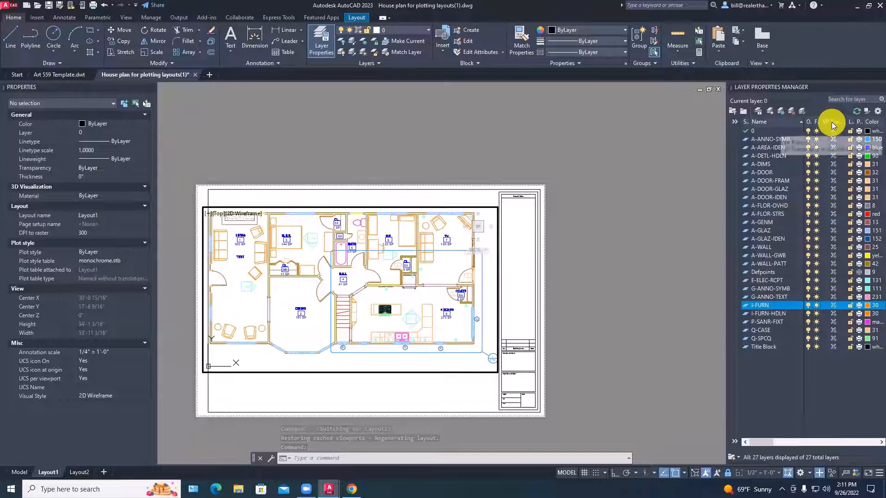
left_click(832, 306)
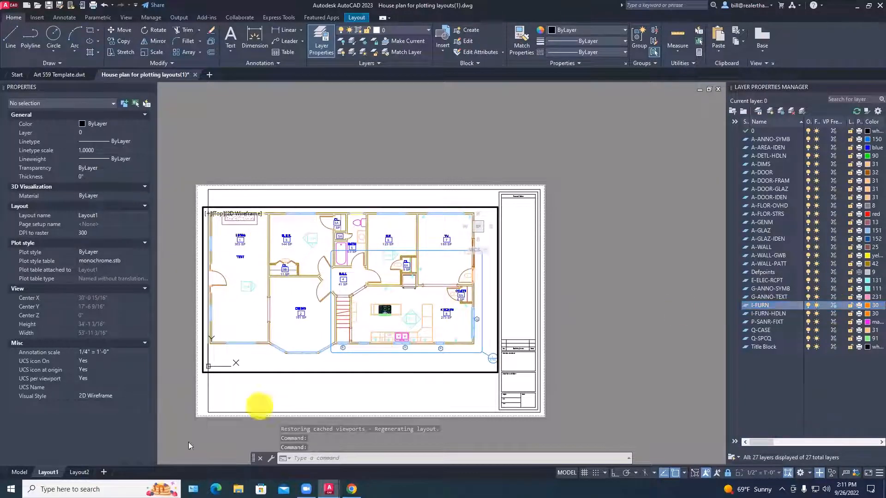
left_click(15, 472)
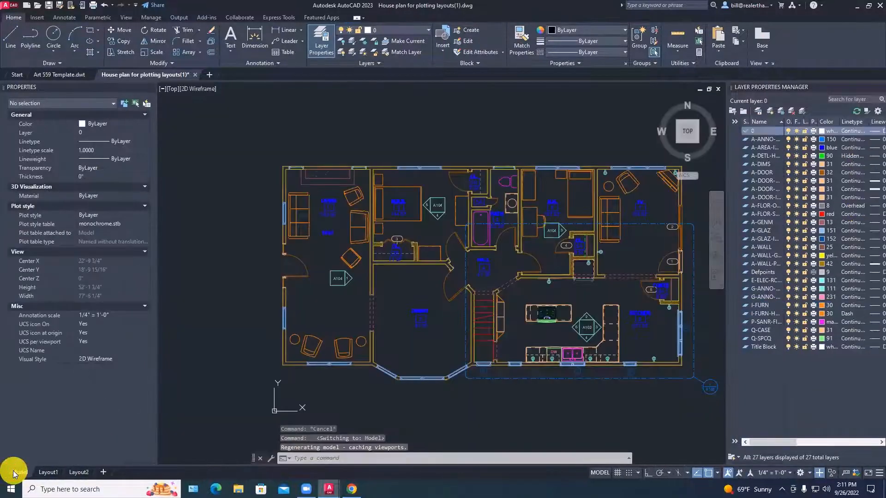
mouse_move(62, 471)
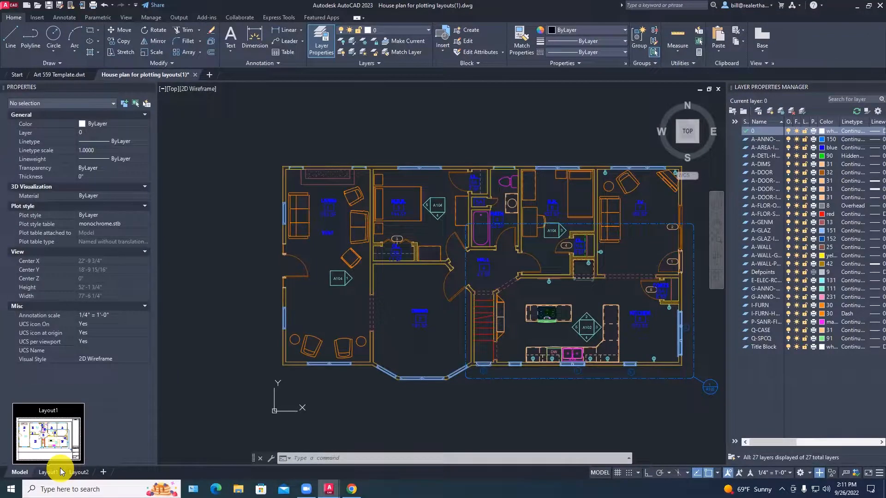
left_click(47, 473)
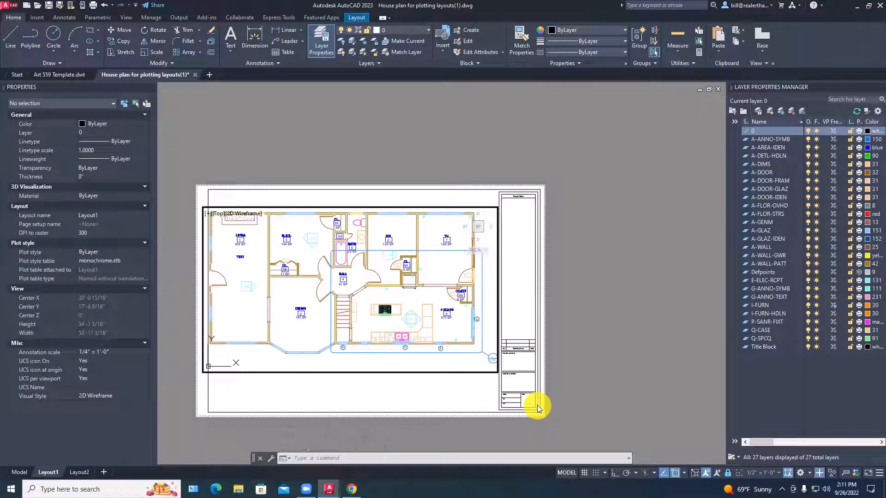
left_click(817, 305)
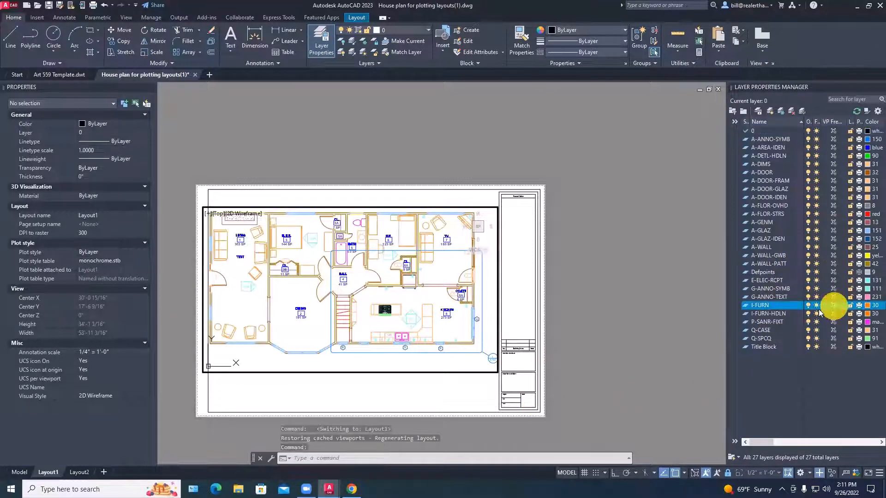
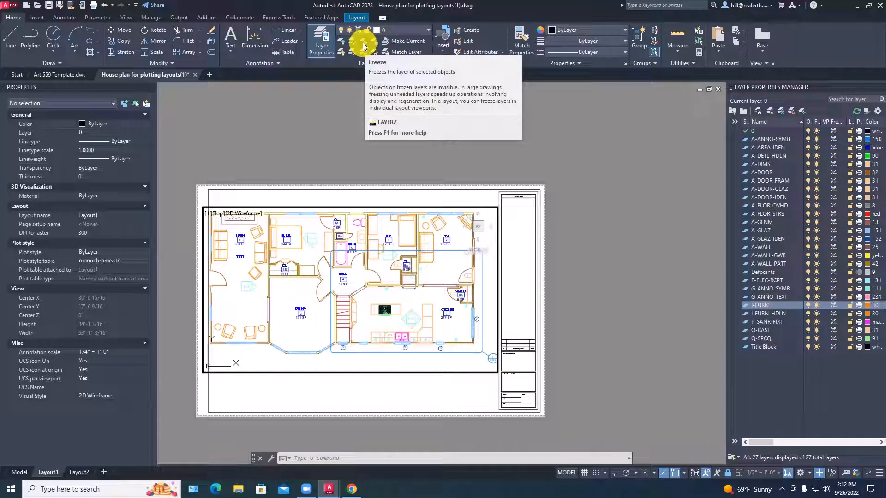
Freeze the G-ANNO-SYMB layer in the active viewport by picking one of its symbols with the layer Freeze command.
left_click(364, 45)
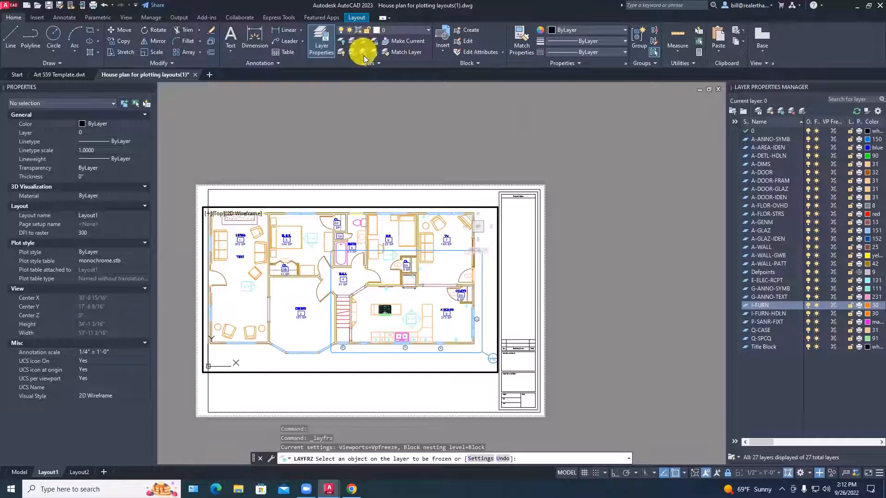
left_click(312, 224)
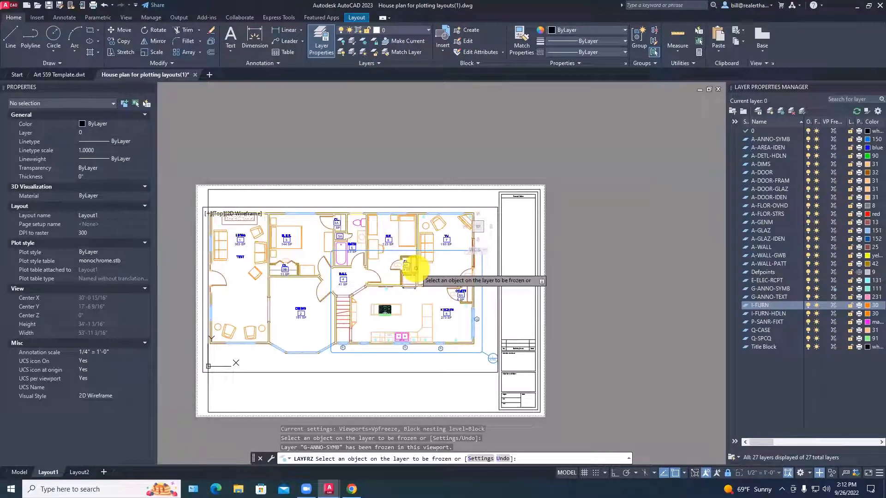
left_click(18, 473)
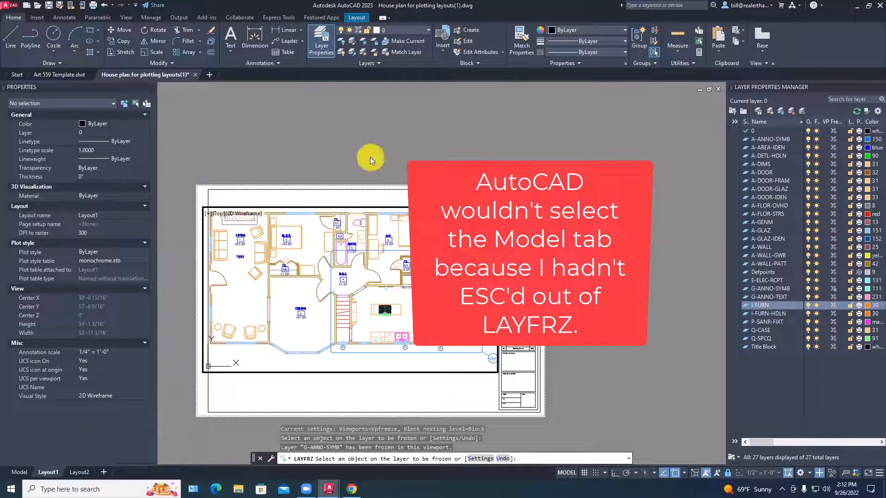
key("Escape")
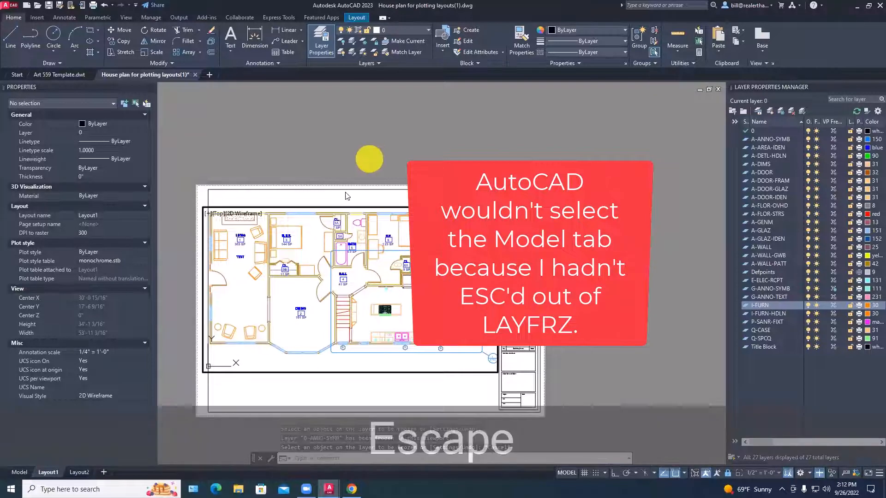
Check the annotation symbols in model space, return to Layout1, and widen the VP Freeze column in the layer list.
left_click(19, 472)
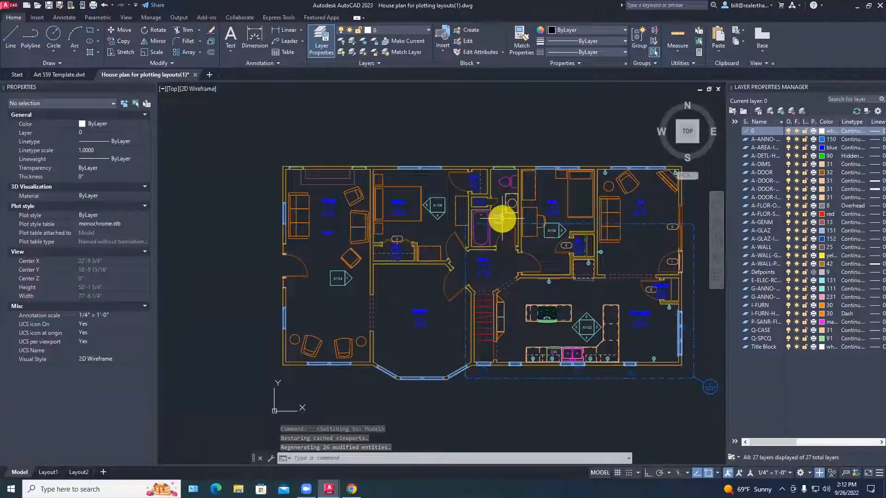
mouse_move(502, 217)
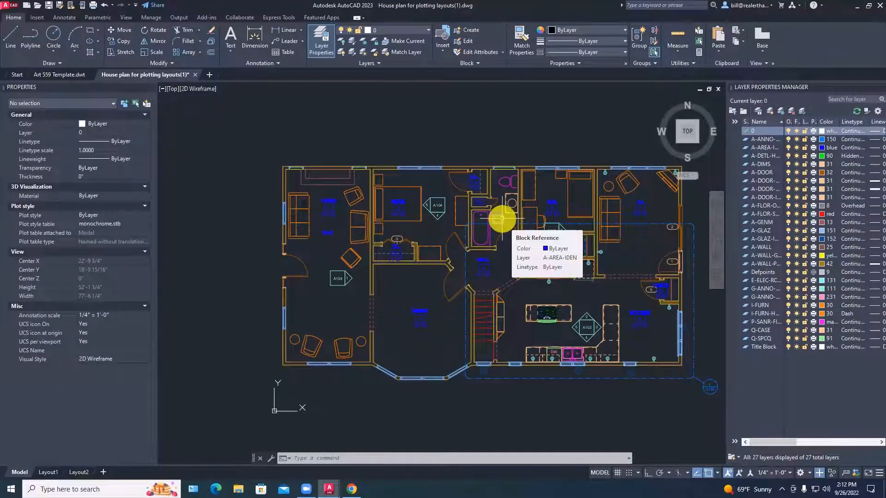
left_click(50, 472)
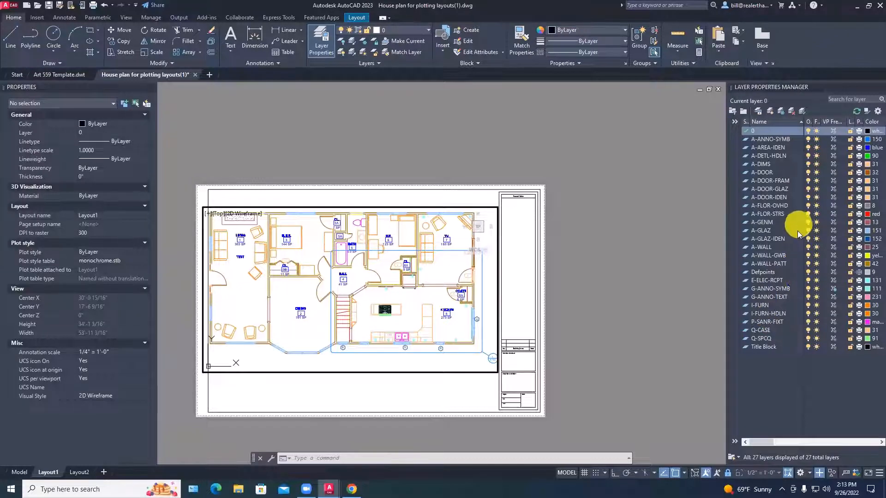
left_click(833, 289)
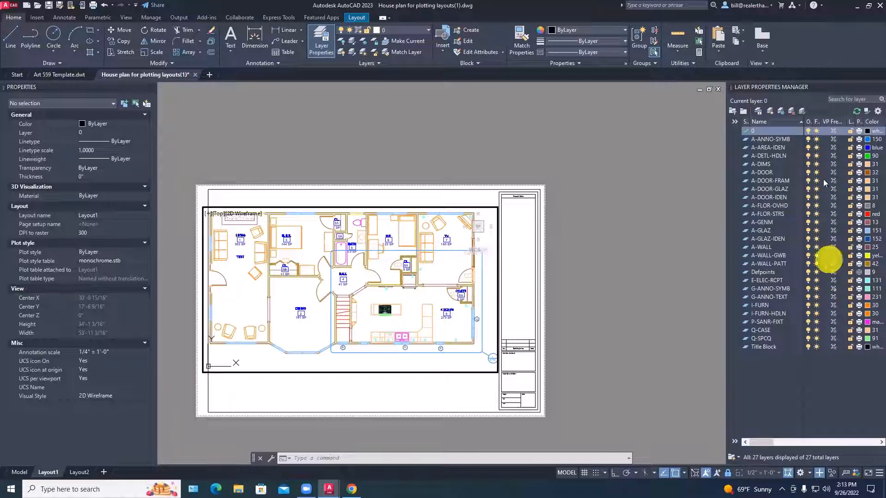
left_click_drag(845, 120, 853, 120)
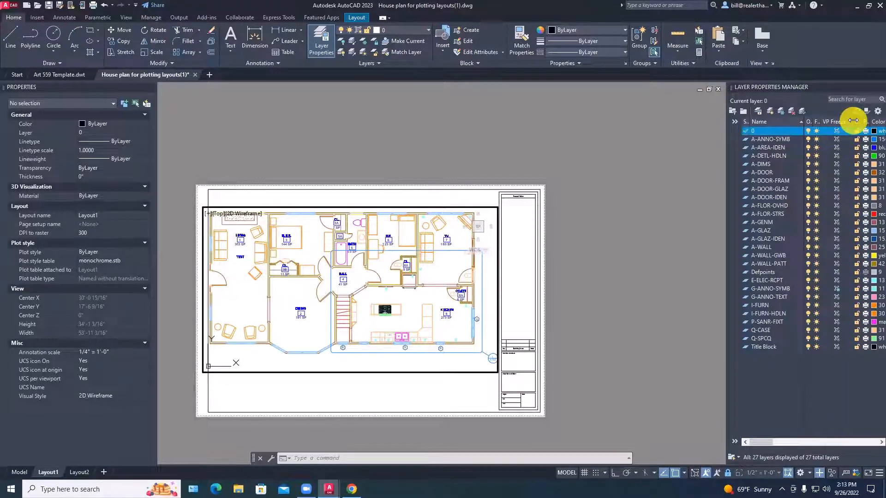
Freeze the A-ANNO-SYMB, A-DOOR-IDEN and A-GLAZ-IDEN layers in the active viewport by picking their objects, then return to paper space.
scroll(452, 278, "up", 2)
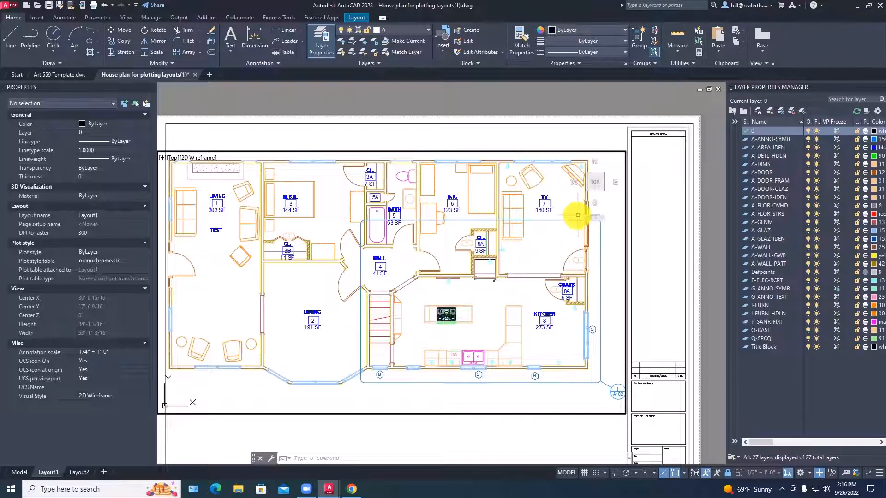
left_click(358, 41)
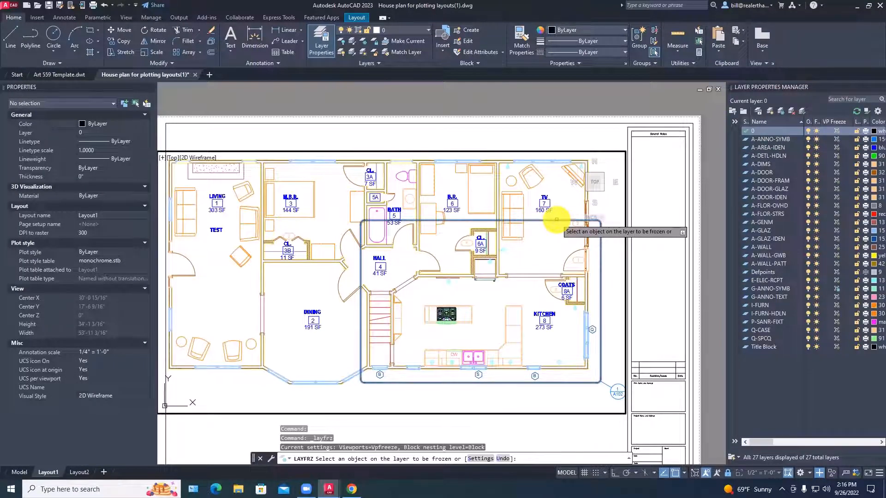
left_click(556, 220)
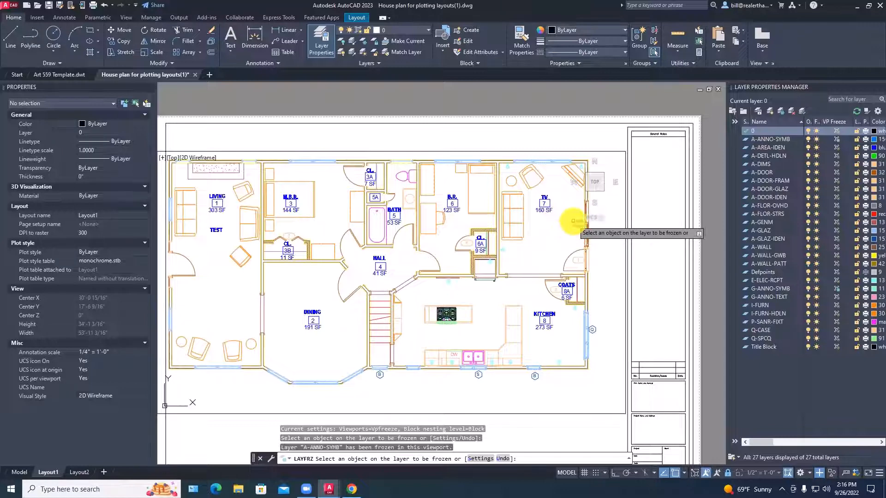
left_click(572, 220)
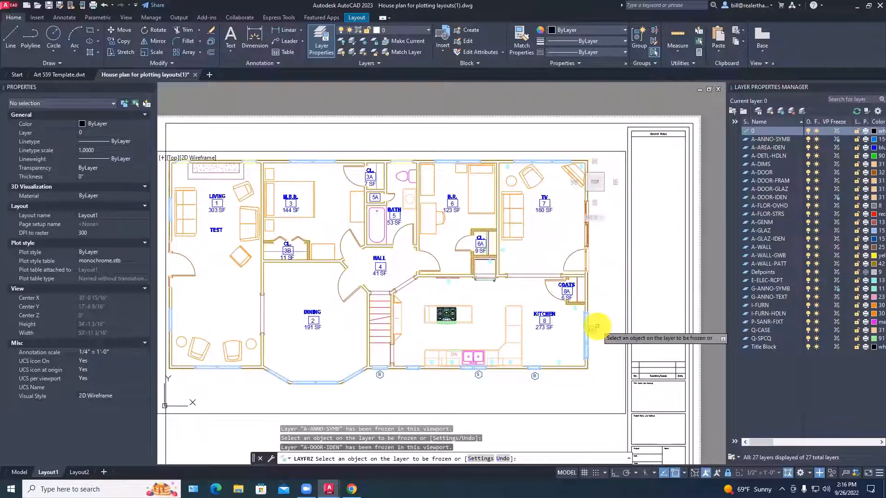
left_click(598, 318)
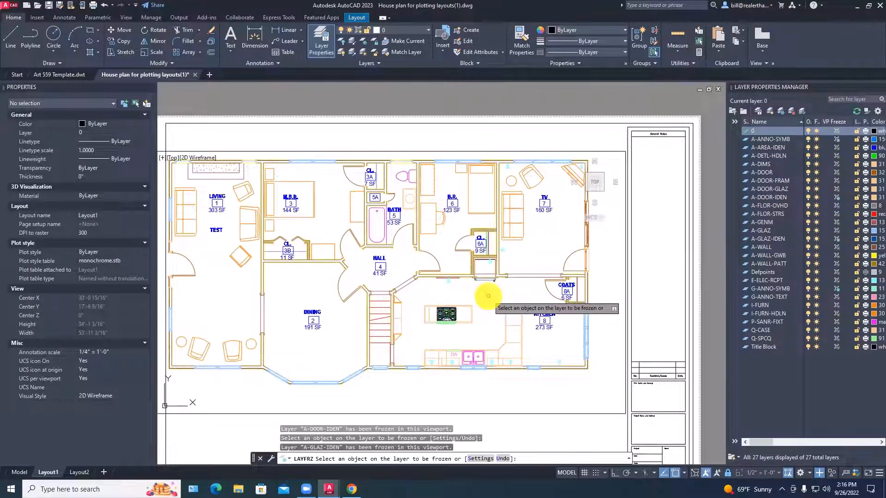
scroll(488, 295, "down", 2)
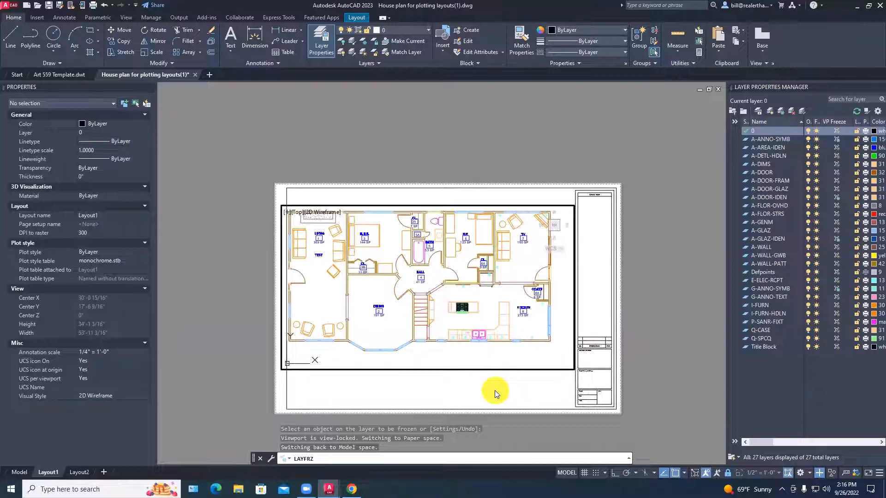
key("Escape")
key("Escape")
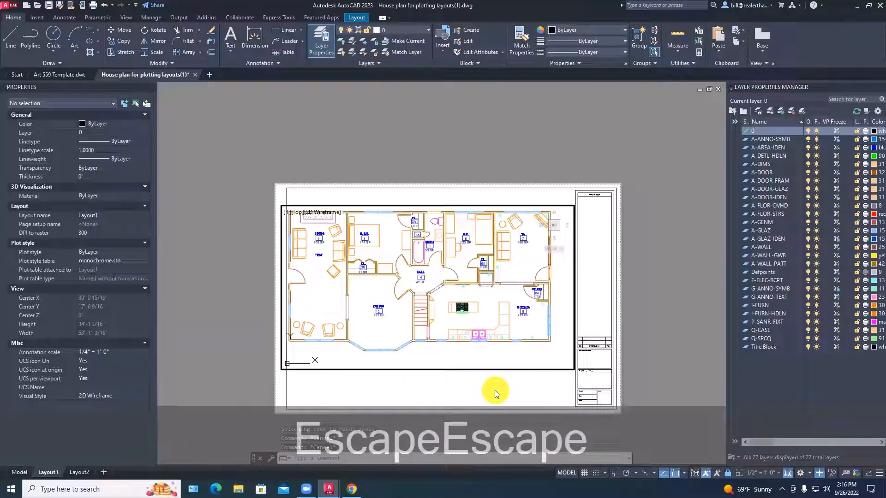
double_click(495, 390)
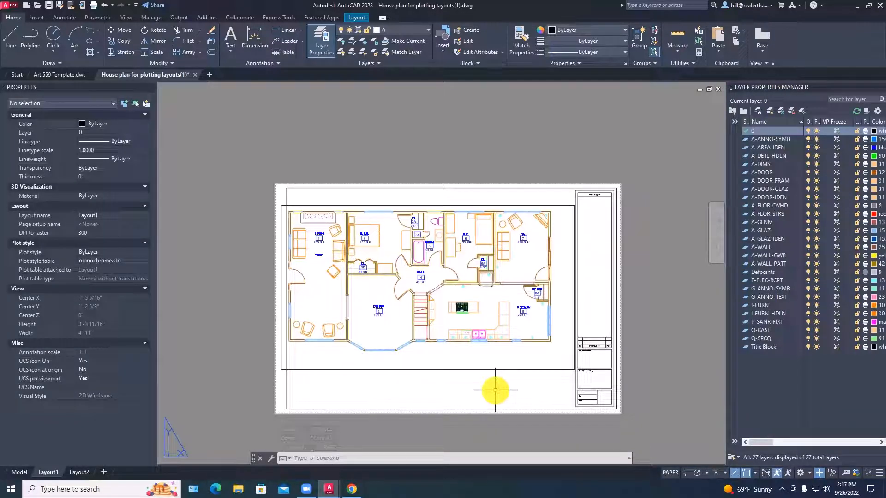
Move the Layout1 viewport toward the title block in two small freehand moves.
double_click(467, 390)
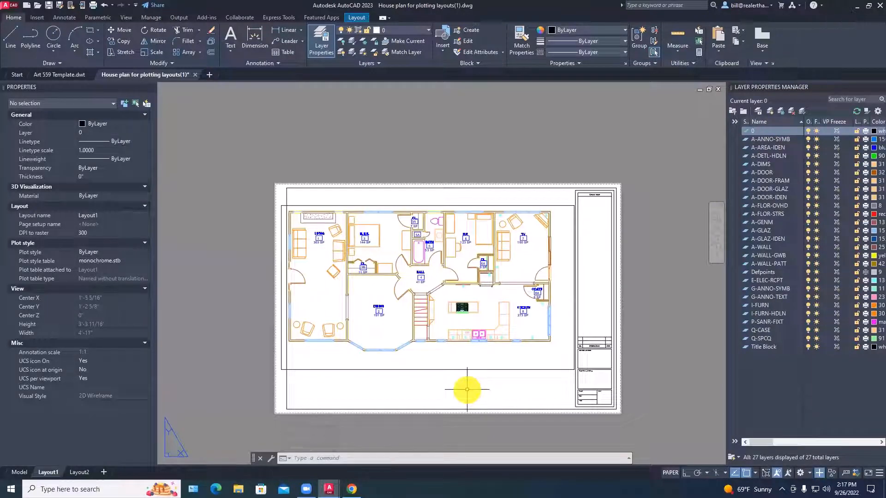
type("m")
key("space")
left_click(467, 390)
left_click(452, 370)
key("space")
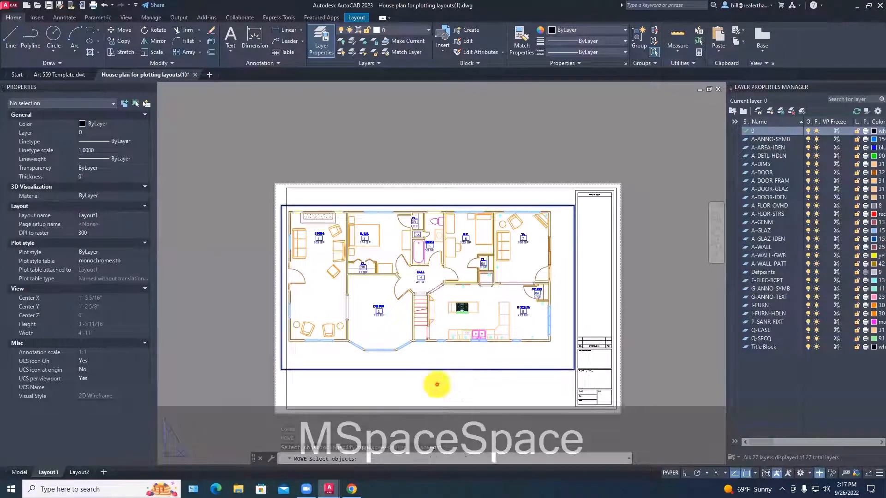
left_click(437, 384)
left_click(445, 383)
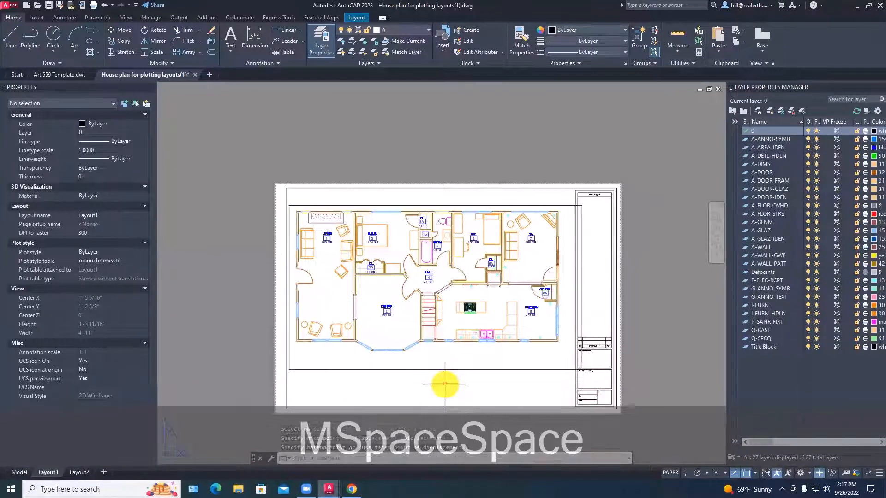
key("space")
left_click(442, 370)
key("space")
left_click(439, 379)
left_click(443, 380)
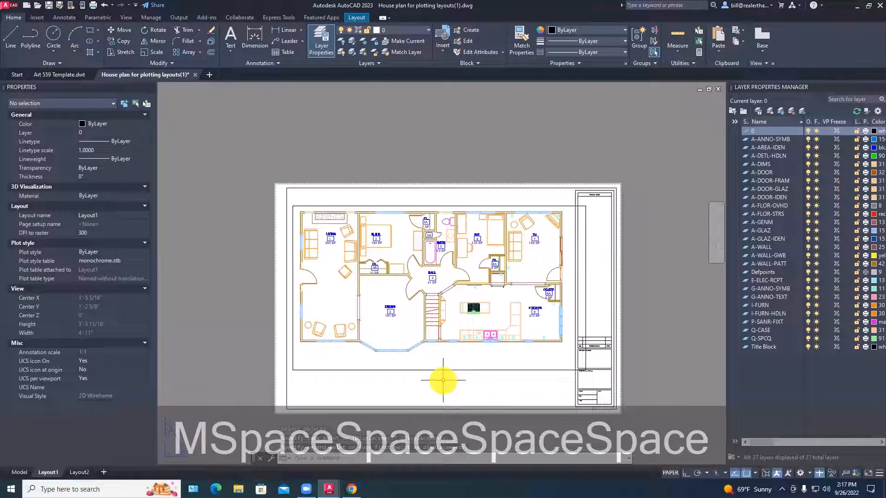
Move the viewport slightly back toward the sheet's left border to balance the plan beside the title block.
type("m")
key("space")
left_click(454, 370)
key("space")
left_click(460, 378)
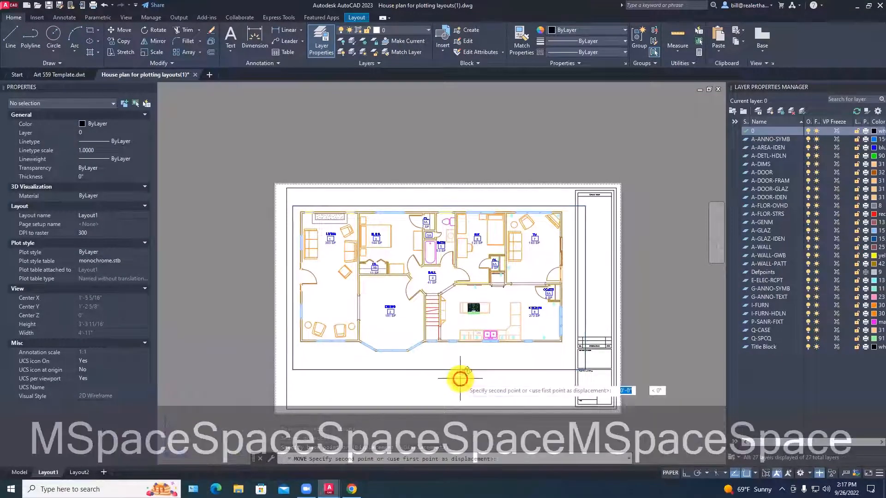
left_click(457, 379)
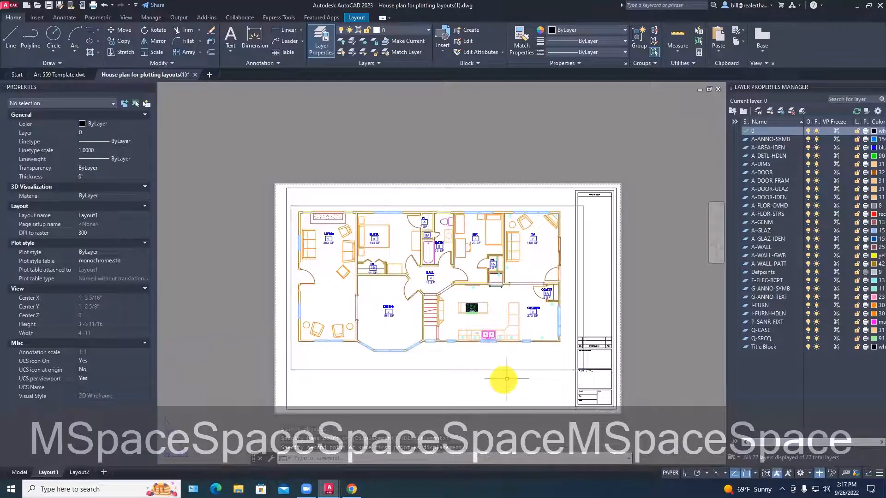
Stretch the viewport's lower-right corner inward to clear the title block, making the viewport about 2'-5" wide.
left_click(565, 369)
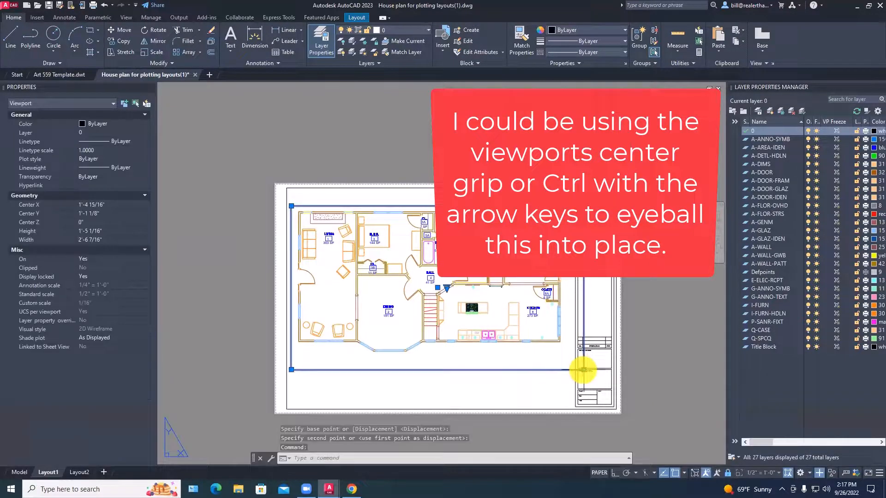
left_click(584, 369)
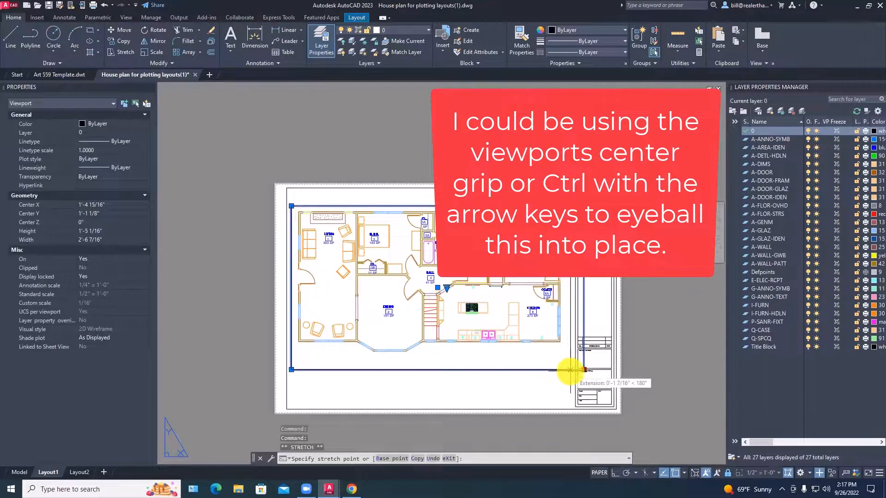
key("Escape")
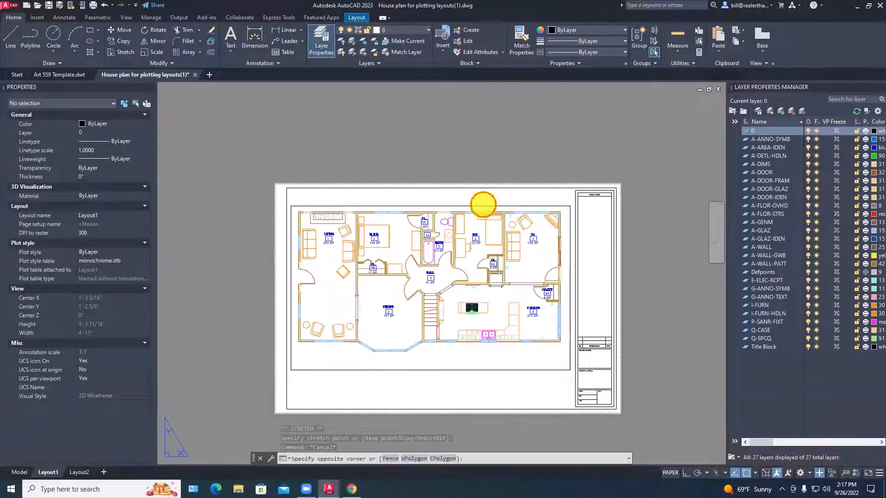
Make Defpoints the current layer and assign the Layout1 viewport to the Defpoints layer.
left_click(484, 206)
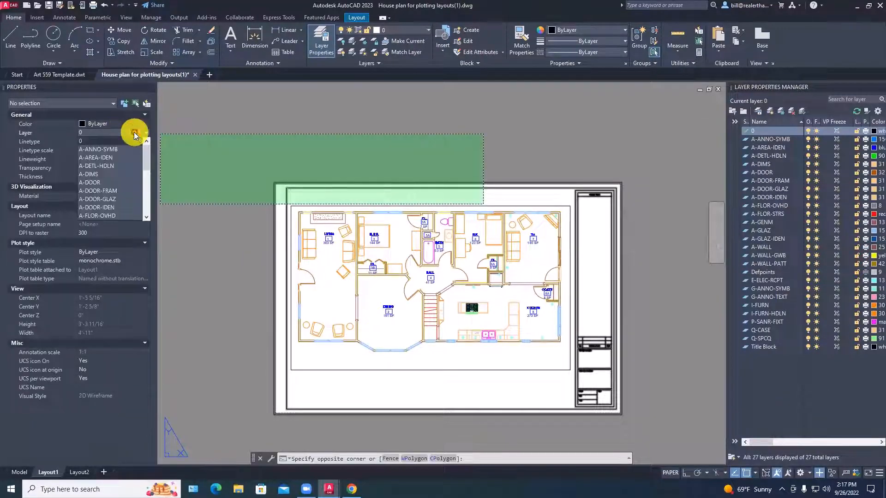
key("Escape")
key("Escape")
left_click(469, 206)
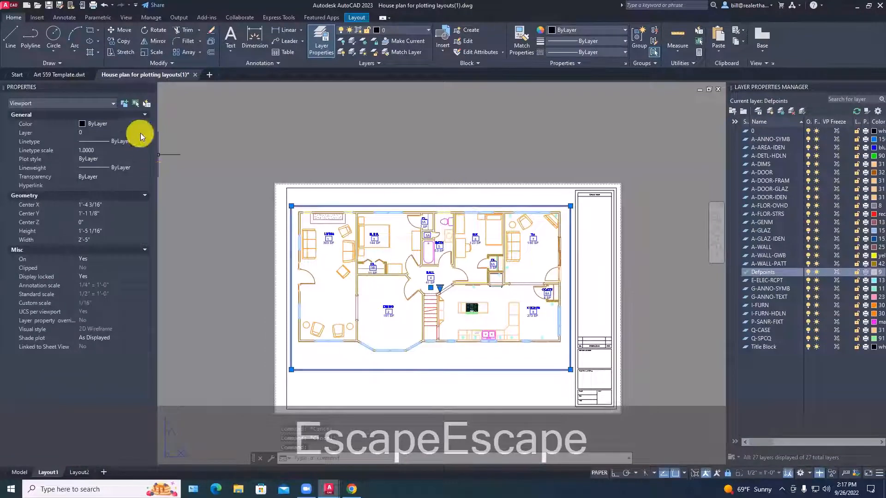
left_click(141, 133)
left_click(140, 134)
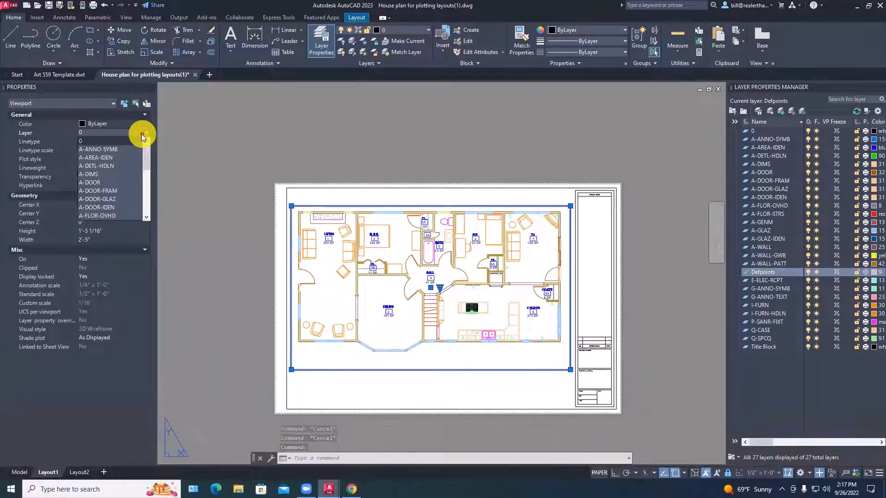
left_click(119, 192)
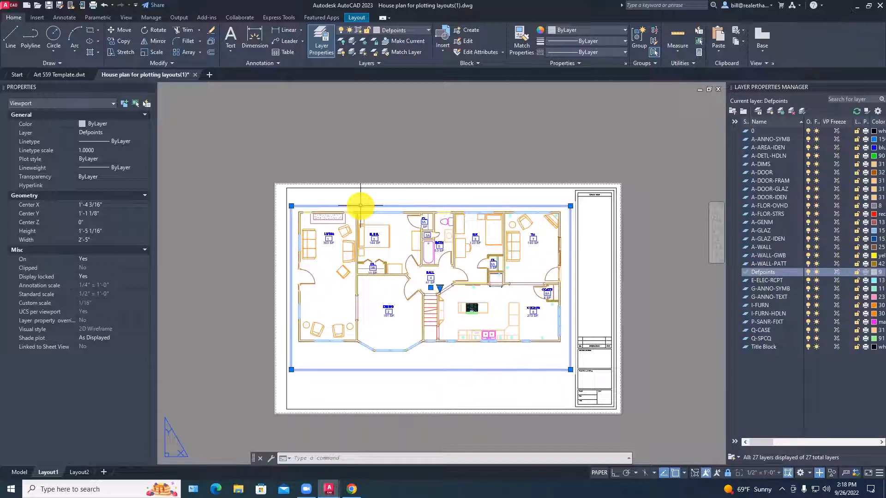
key("Escape")
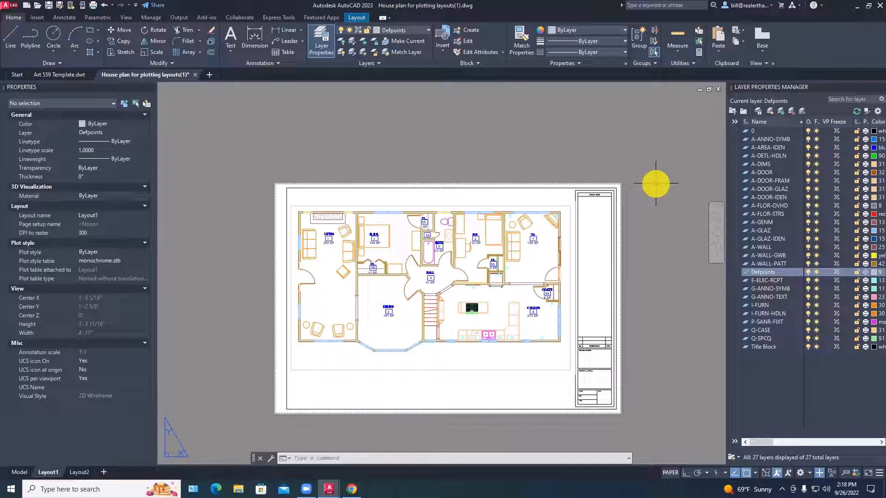
Create a rectangular viewport about 2'-4" wide and 1'-6" high inside the sheet border on Layout2 with MVIEW.
left_click(79, 472)
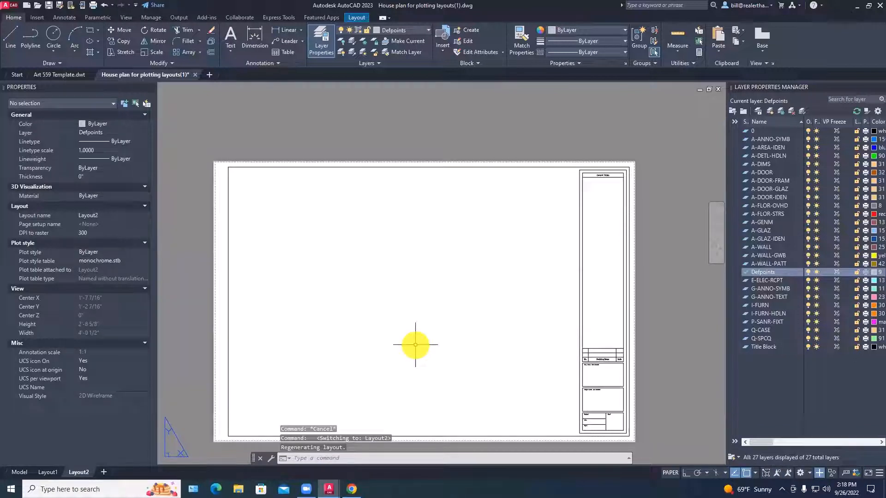
type("MVIEW")
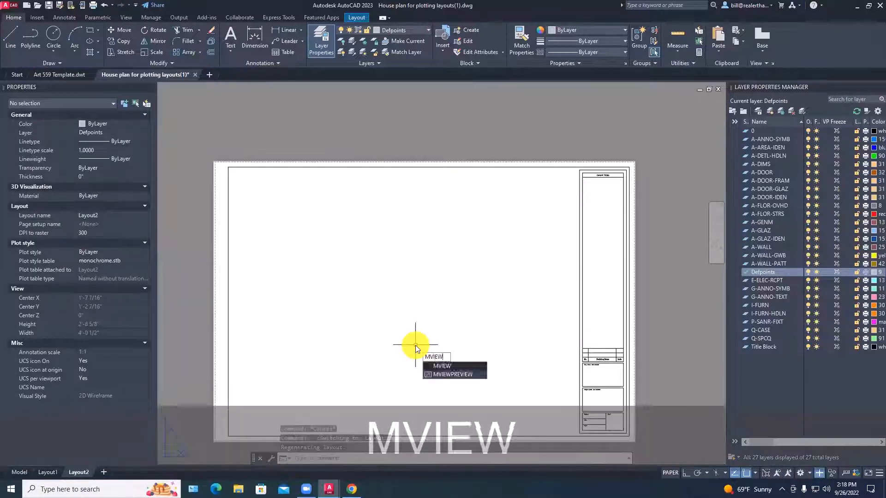
key("Return")
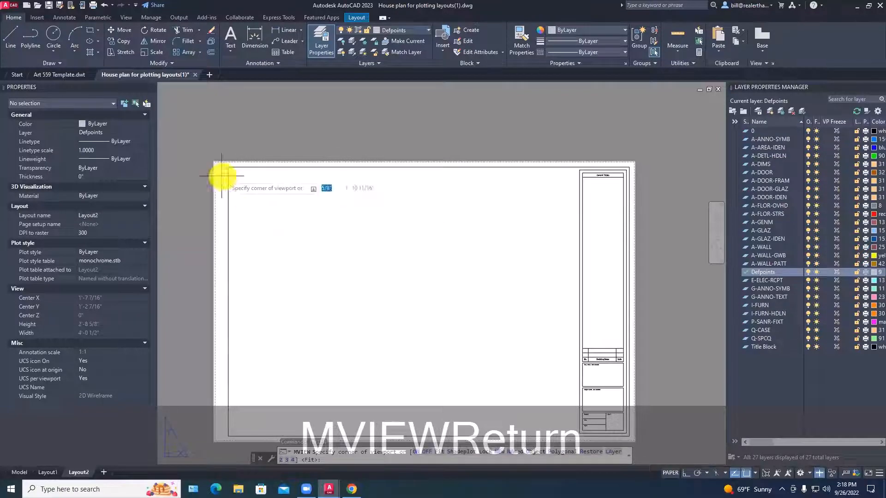
left_click(238, 178)
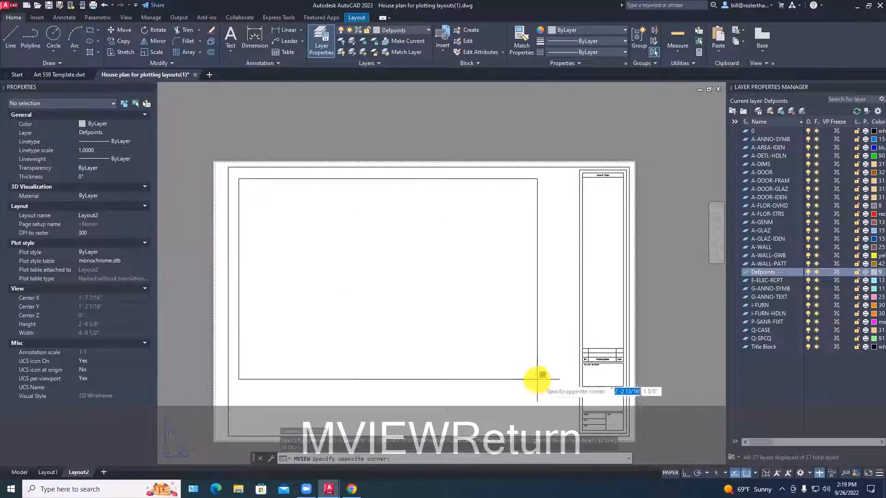
left_click(566, 394)
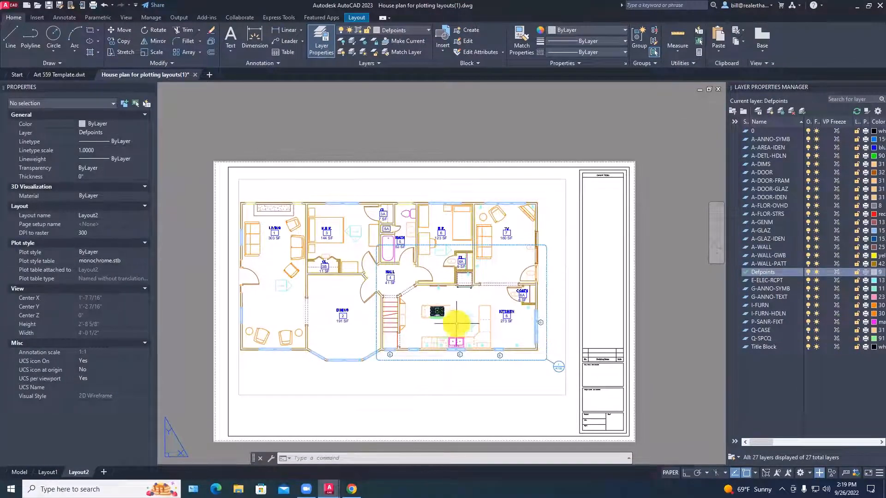
Stretch the new viewport's lower-right corner down toward the sheet border, making it about 1'-9" high.
left_click(436, 395)
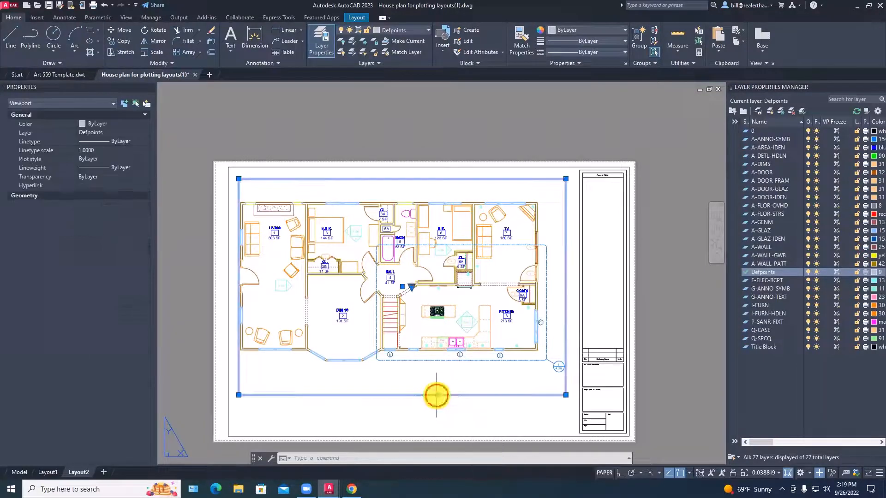
left_click(565, 394)
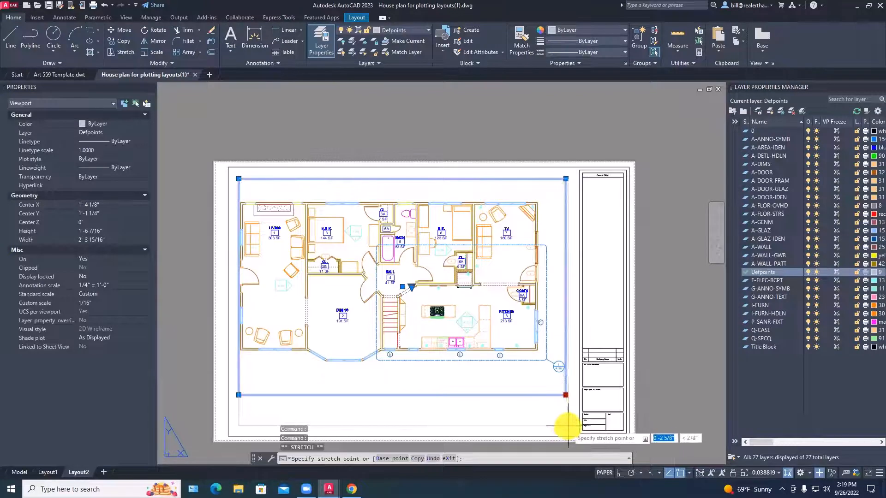
left_click(563, 418)
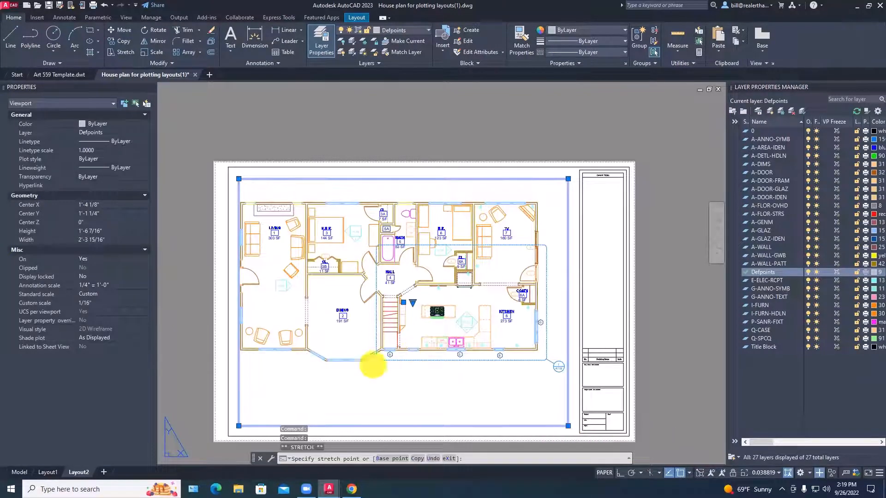
Set the Layout2 viewport's standard scale to 1" = 1'-0".
left_click(111, 296)
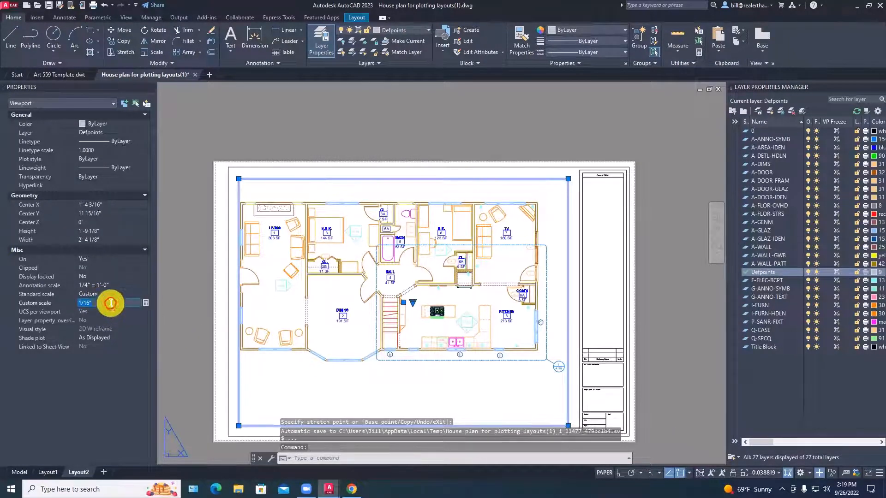
left_click(113, 295)
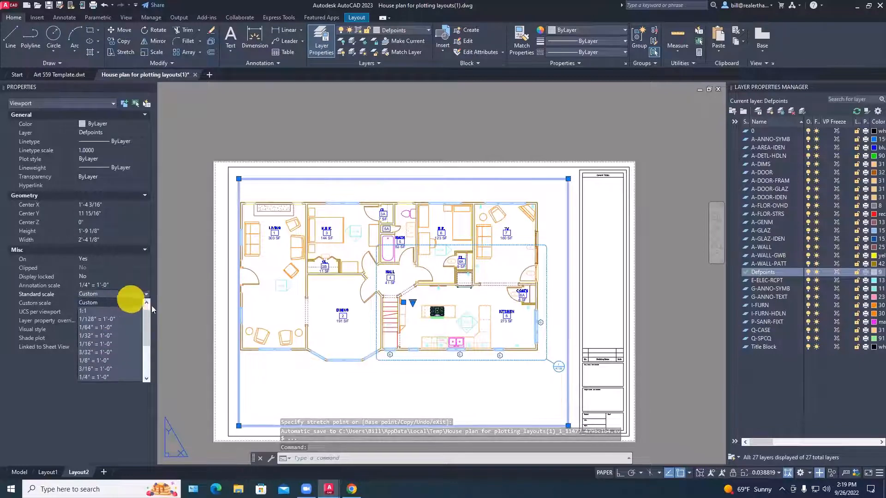
left_click_drag(147, 331, 147, 346)
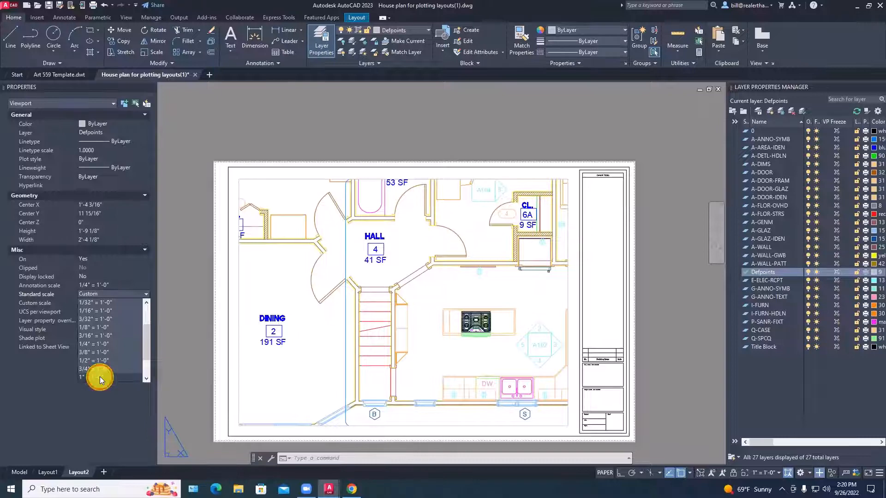
left_click(100, 376)
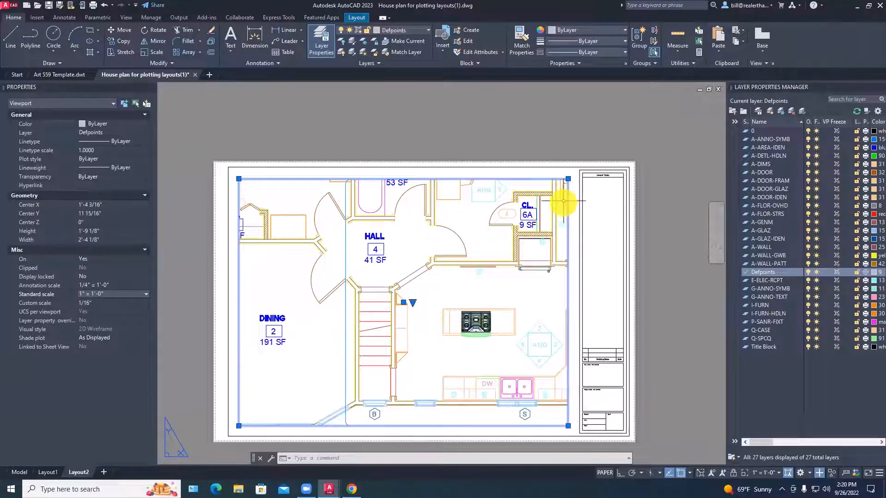
Stretch the viewport's right side past the title block to take in the coats closet, about 3'-2" wide.
left_click(568, 178)
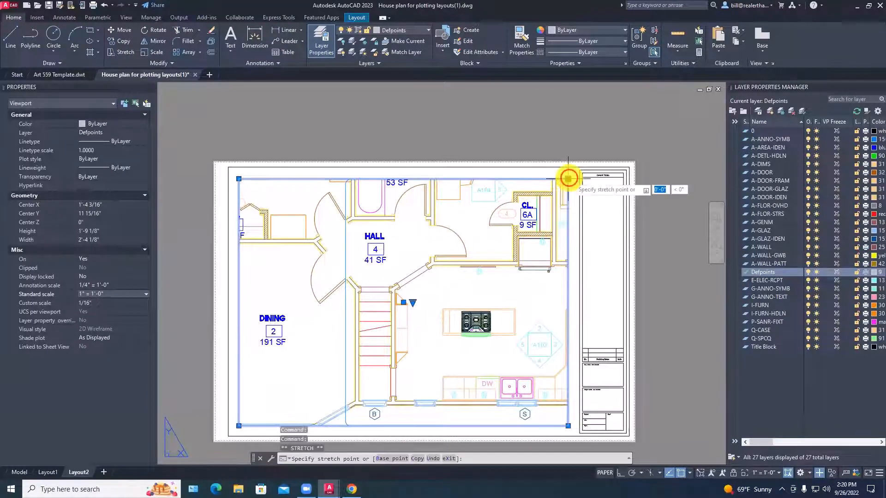
left_click(669, 178)
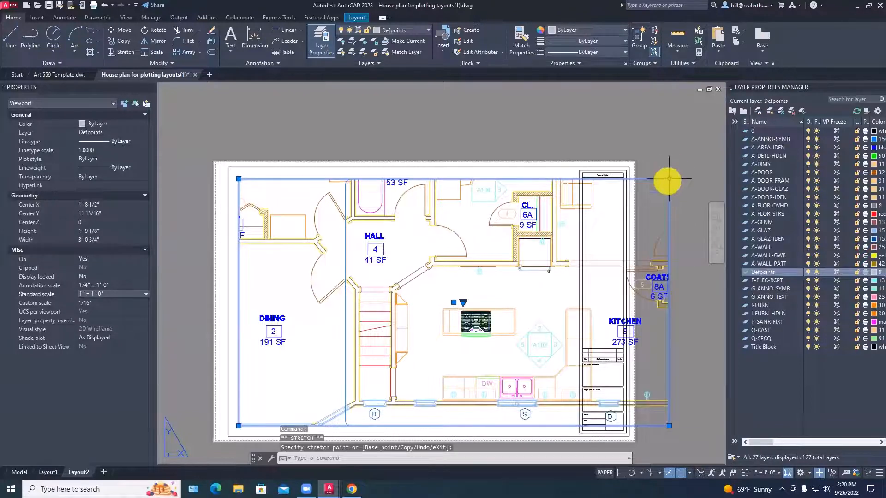
left_click(687, 179)
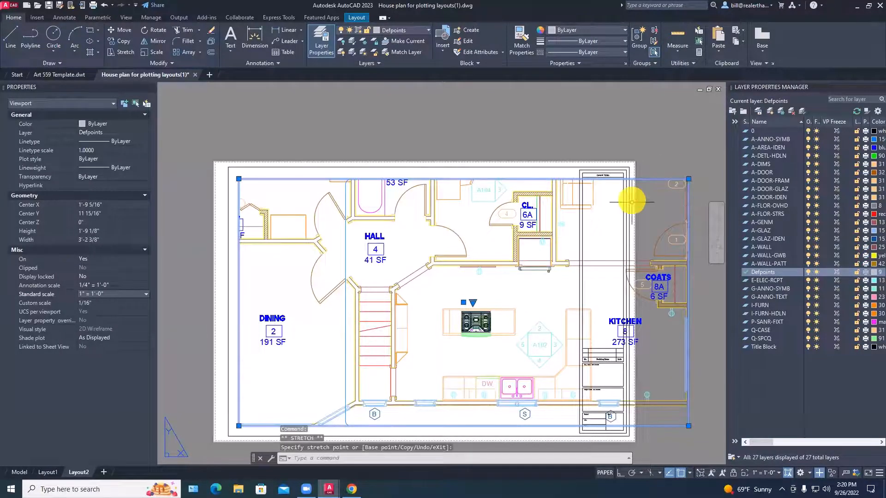
Stretch the floor plan viewport to about 3'-4 3/8" wide and 1'-9 3/4" high, extending it past the kitchen's exterior window tag.
middle_click_drag(697, 422, 635, 381)
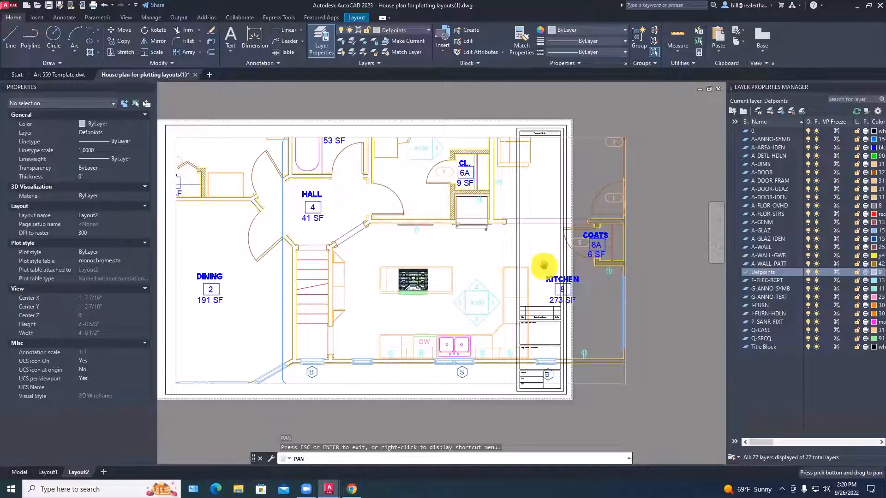
key("Escape")
key("Escape")
left_click(624, 377)
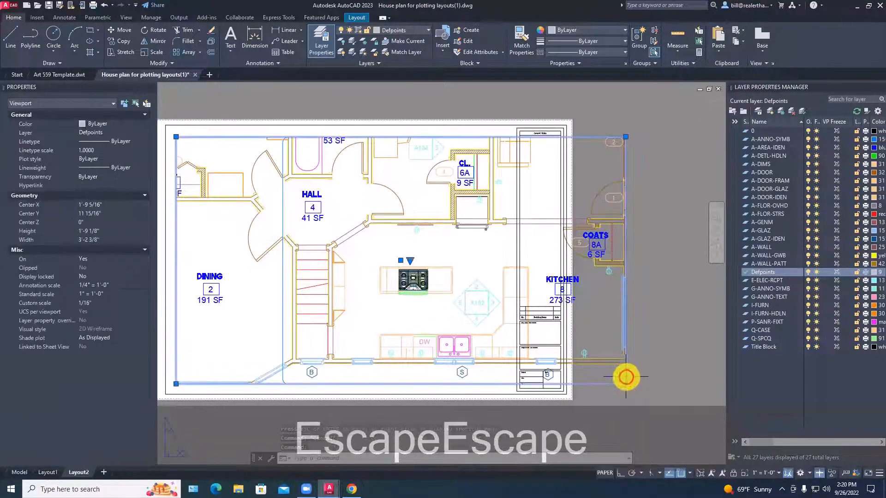
left_click(626, 384)
left_click(650, 384)
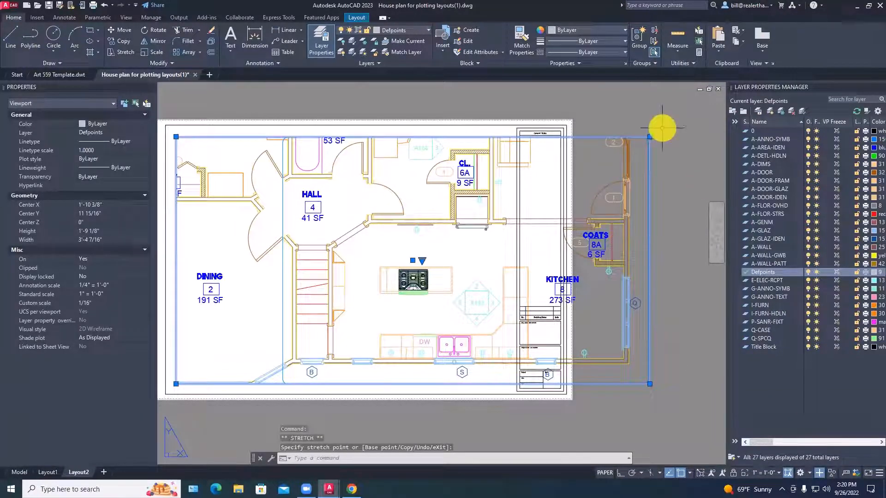
left_click(650, 137)
left_click(649, 131)
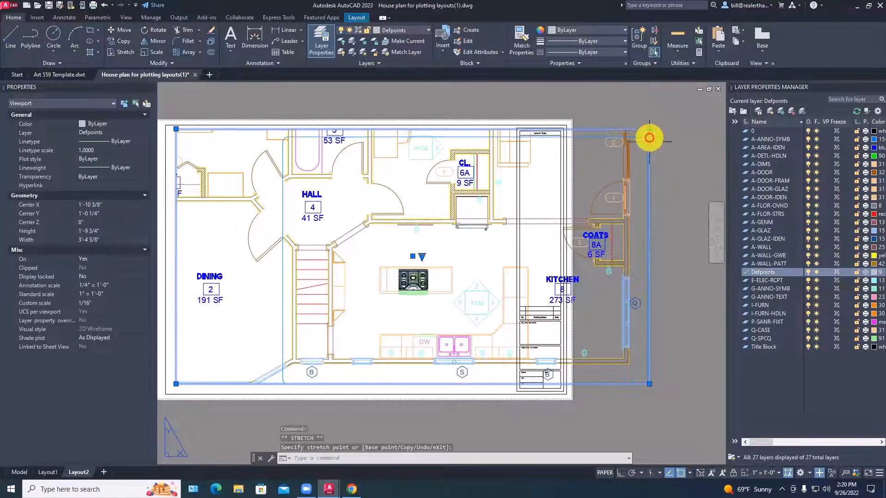
left_click(176, 384)
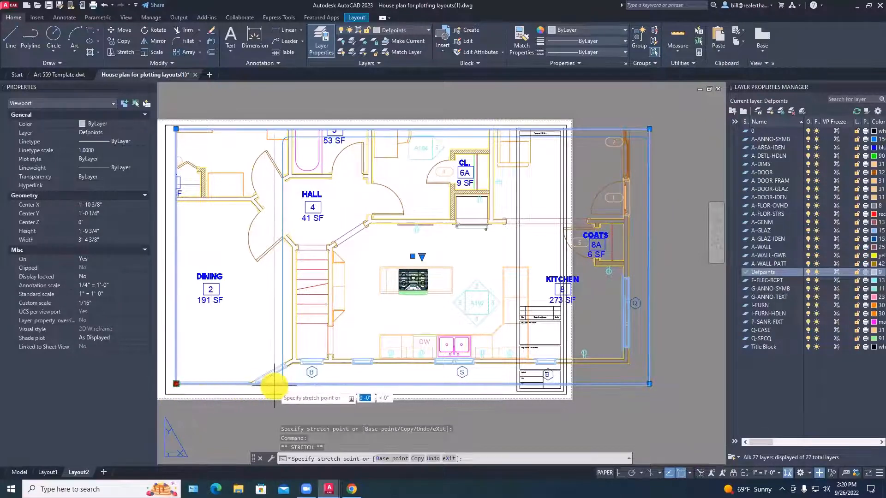
key("Escape")
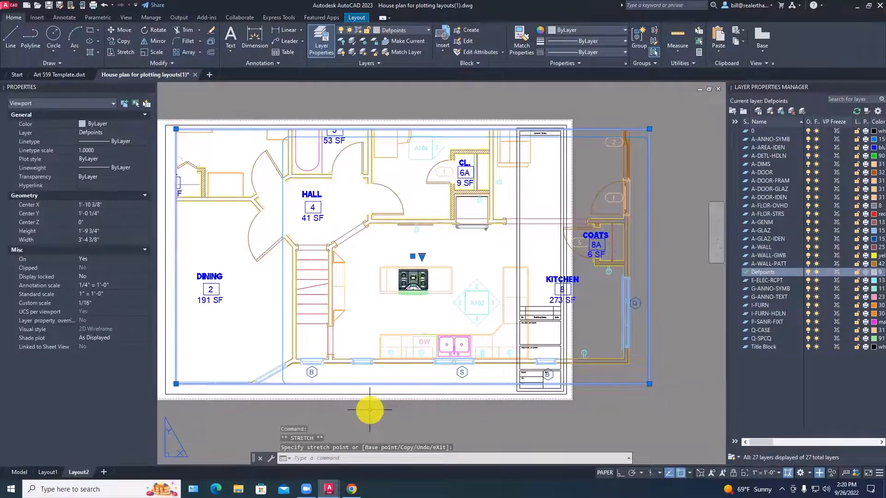
key("Escape")
type("m")
key("space")
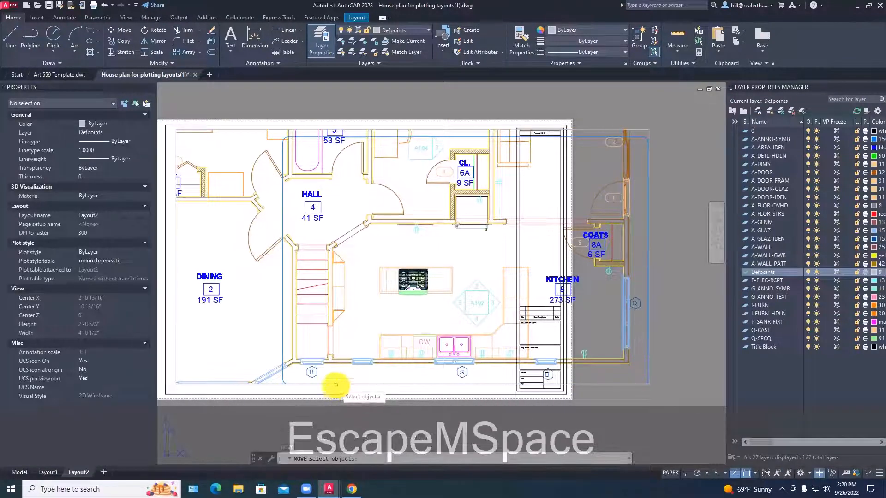
key("Escape")
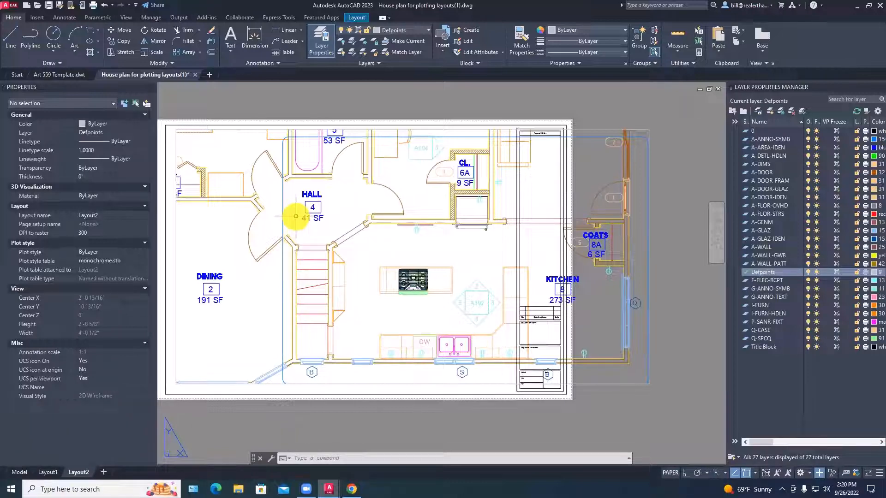
left_click(165, 234)
key("Escape")
key("Escape")
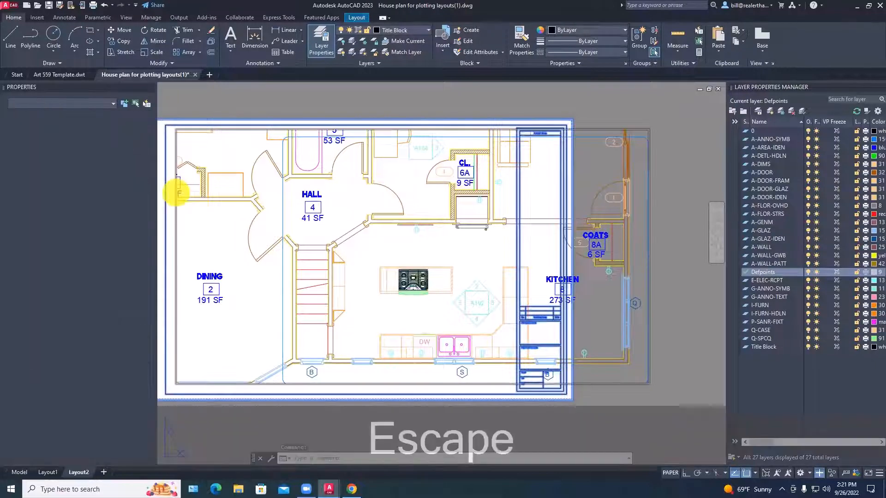
left_click(161, 381)
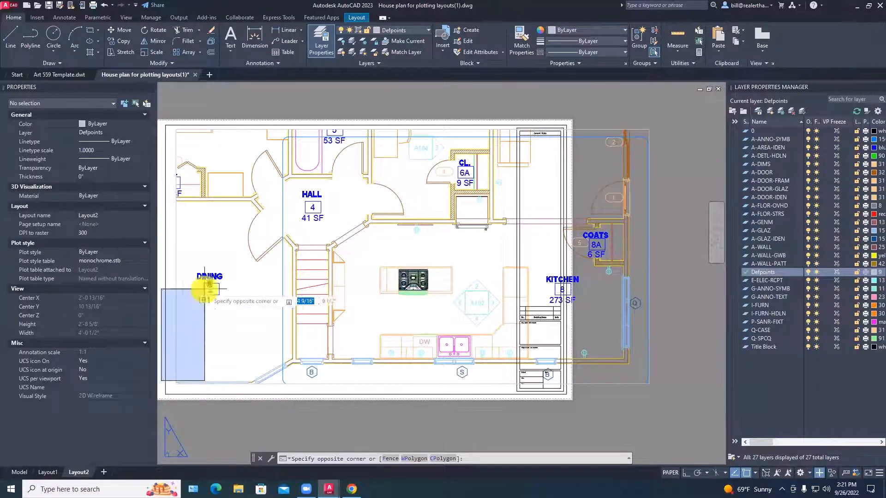
key("Escape")
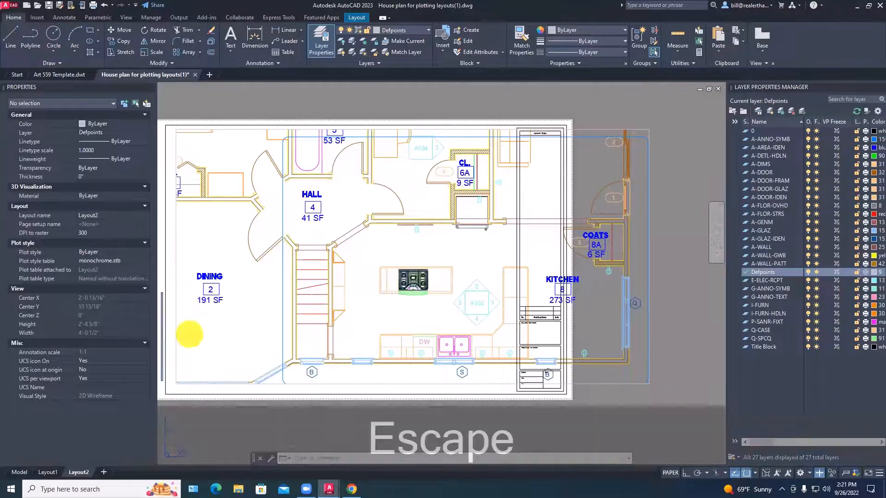
key("Escape")
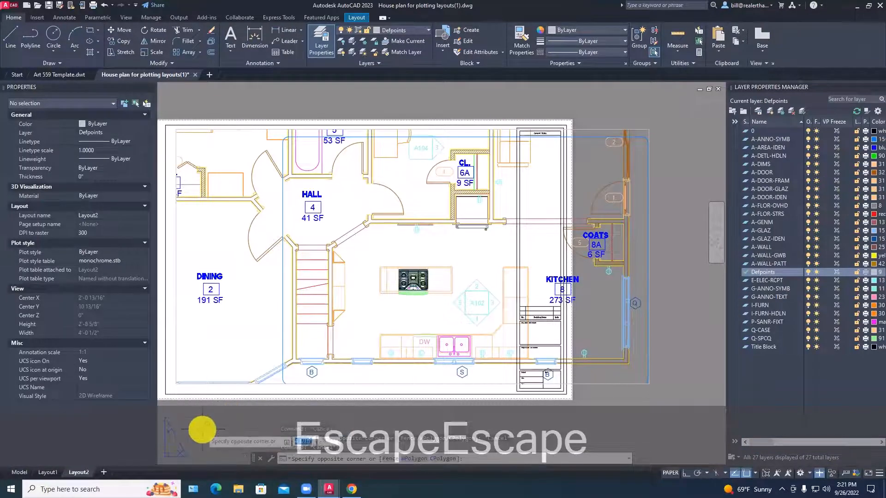
key("Escape")
key("Escape")
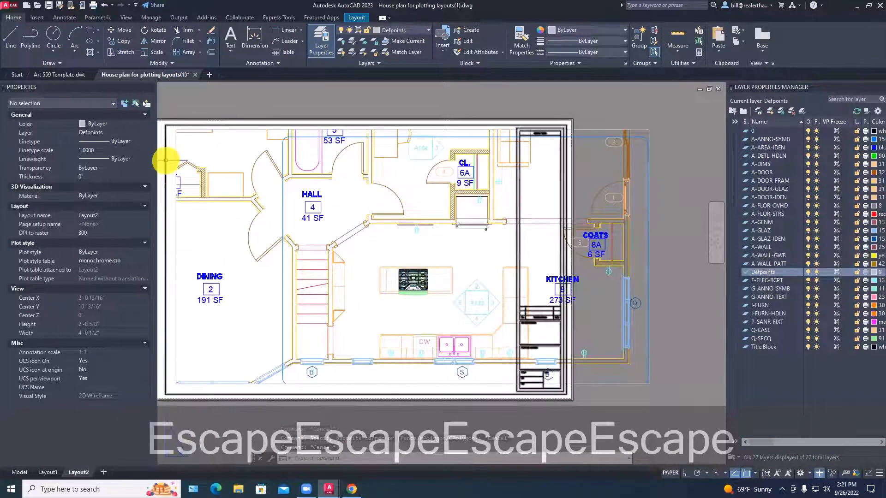
left_click(167, 158)
key("Escape")
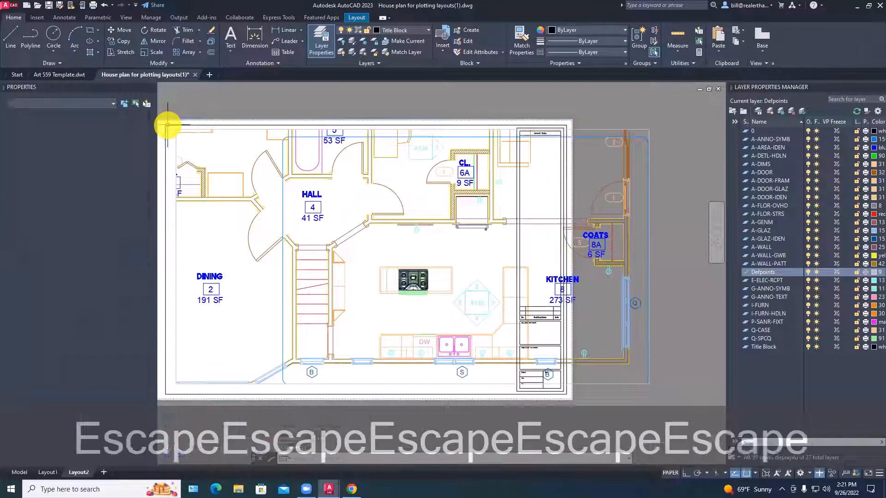
key("Escape")
left_click(178, 124)
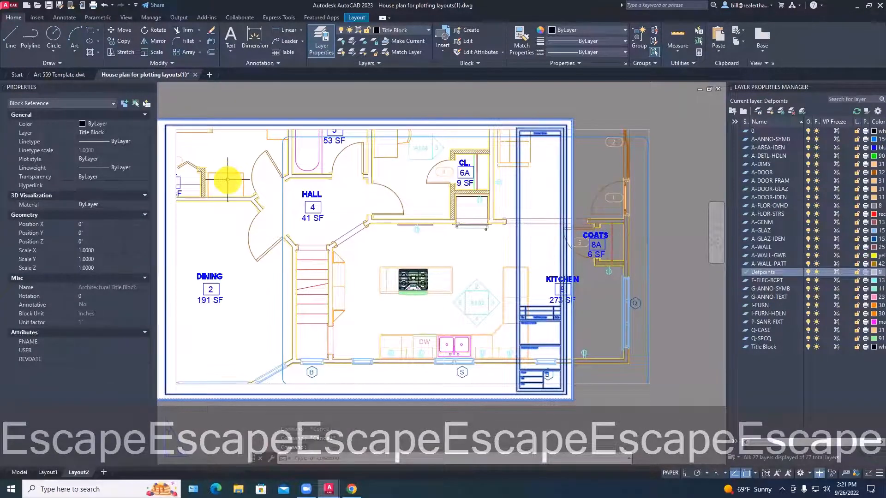
key("Escape")
Stretch the viewport's upper-left corner inward to crop out the dining room, leaving the hall and kitchen inside.
scroll(228, 180, "down", 4)
scroll(227, 180, "up", 5)
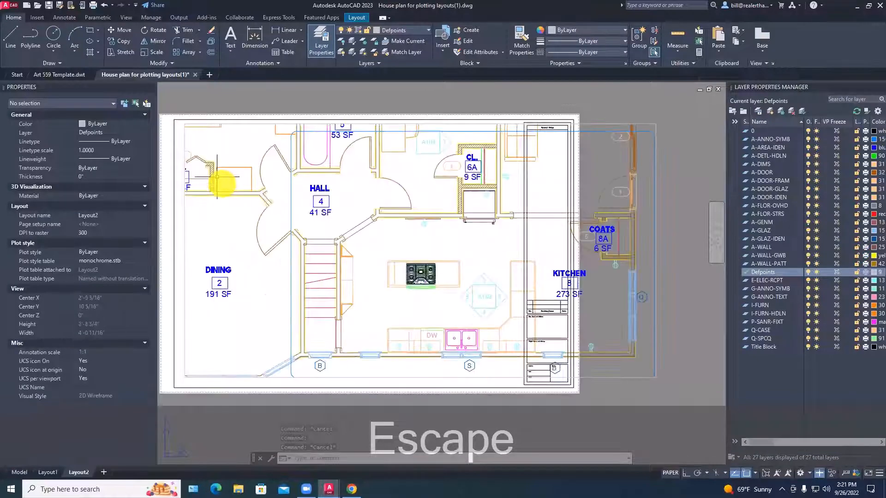
left_click(184, 143)
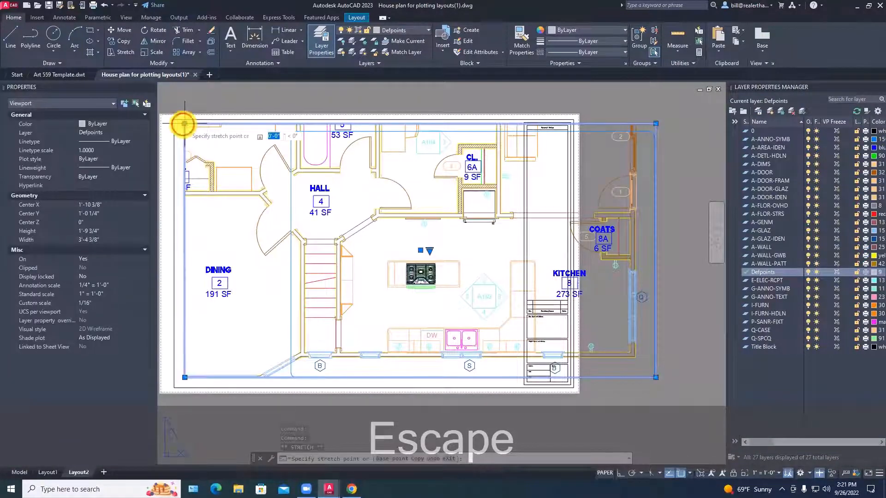
left_click(185, 124)
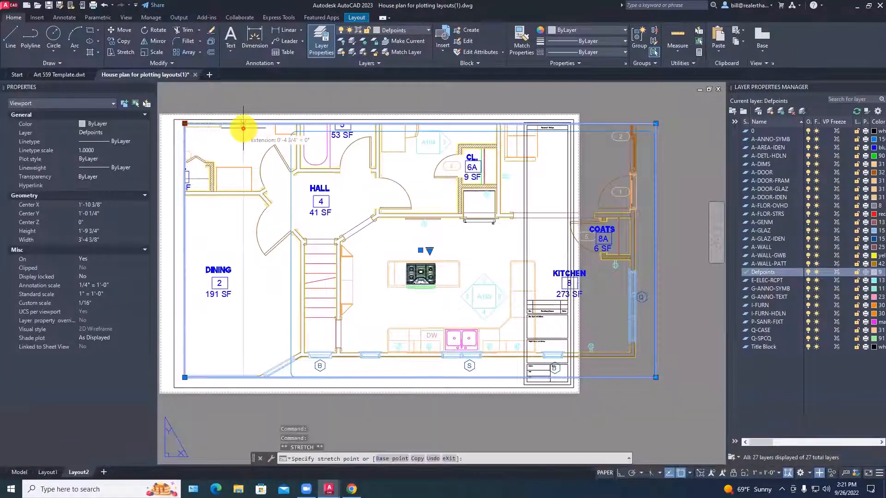
left_click(317, 133)
key("Escape")
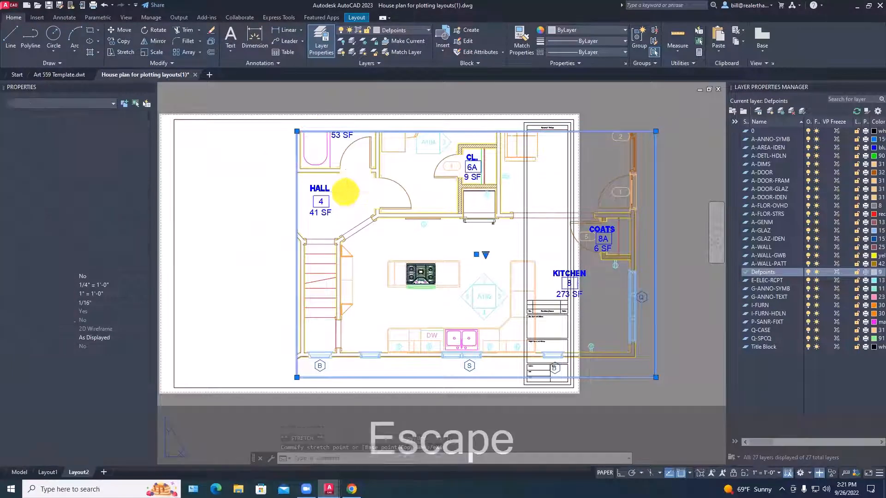
Move the cropped viewport left on the sheet so the coats closet and kitchen clear the title block column.
type("m")
key("space")
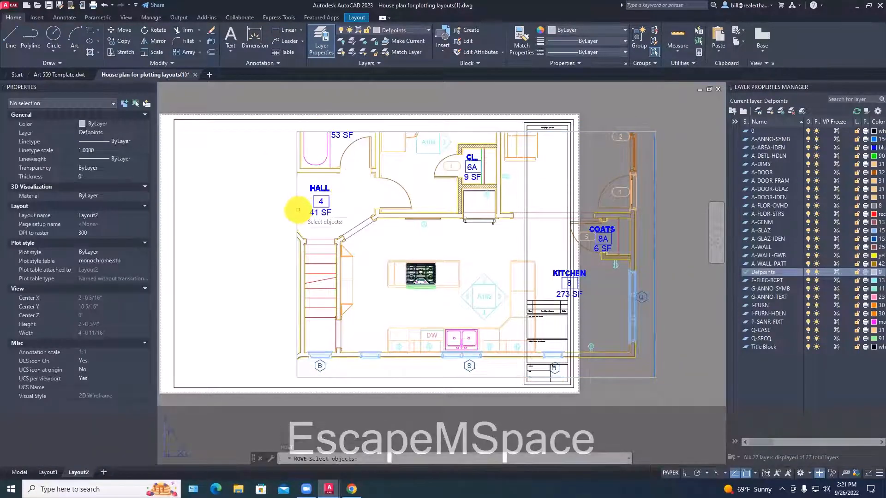
left_click(297, 205)
key("space")
left_click(336, 208)
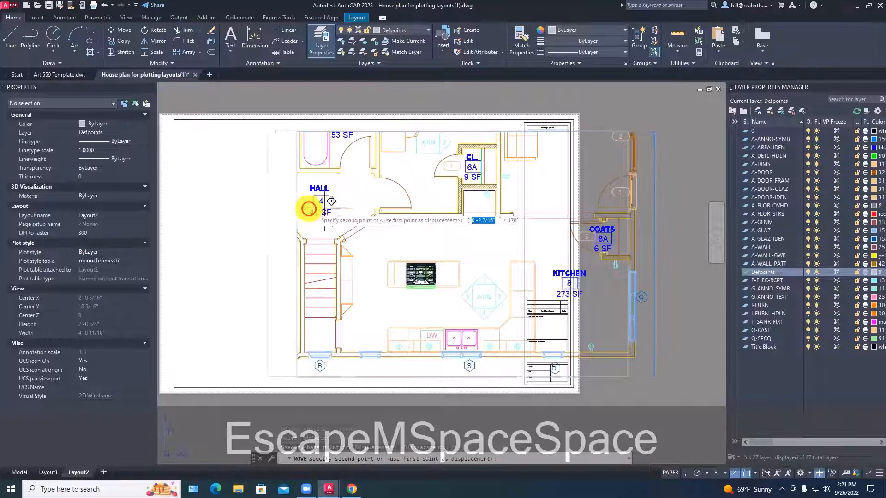
left_click(242, 203)
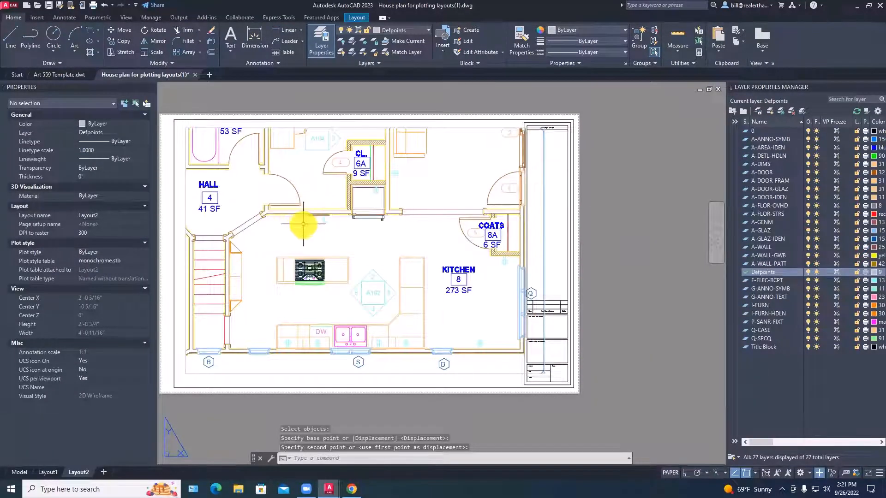
Stretch the viewport's upper-left corner inward through the hall, making the viewport about 2'-4 15/16" wide.
left_click(187, 205)
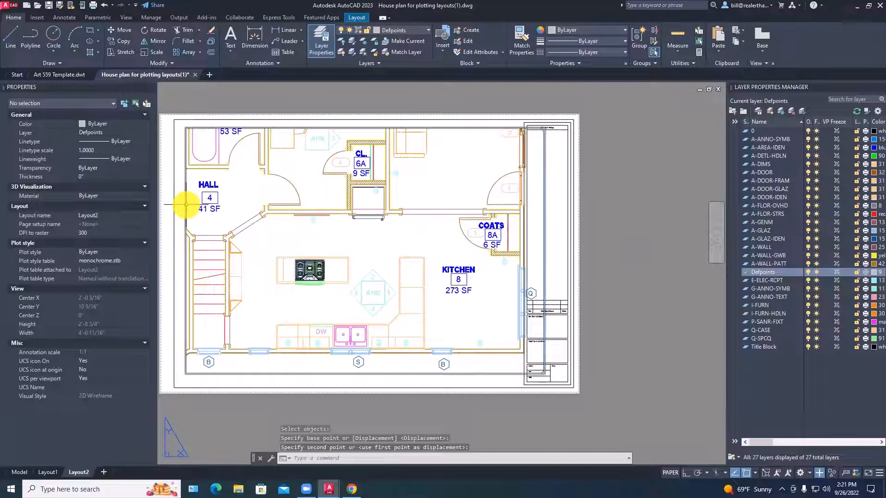
left_click(185, 127)
left_click(207, 128)
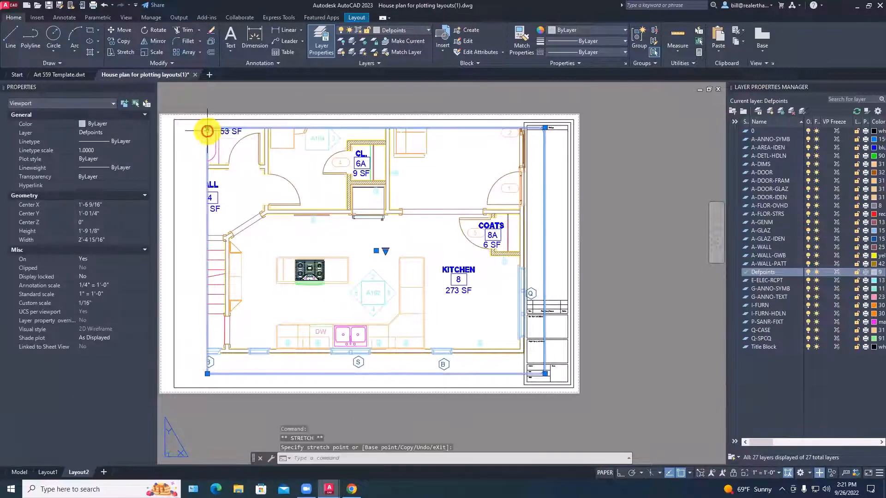
key("Escape")
Move the viewport left so its right edge sits clear of the title block column.
type("m")
key("space")
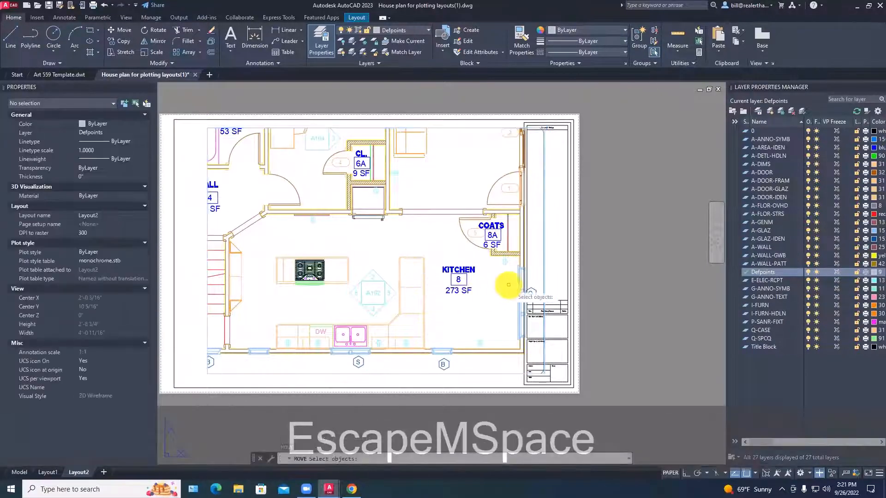
left_click(544, 272)
key("space")
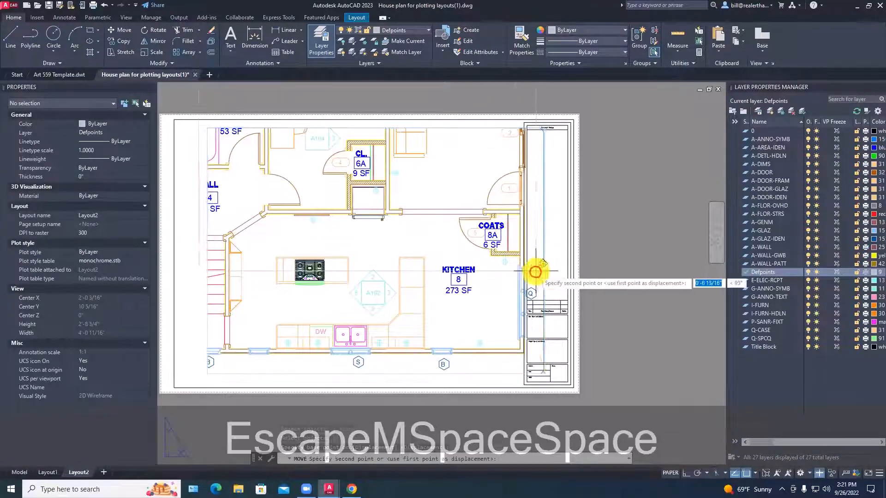
left_click(519, 269)
left_click(519, 273)
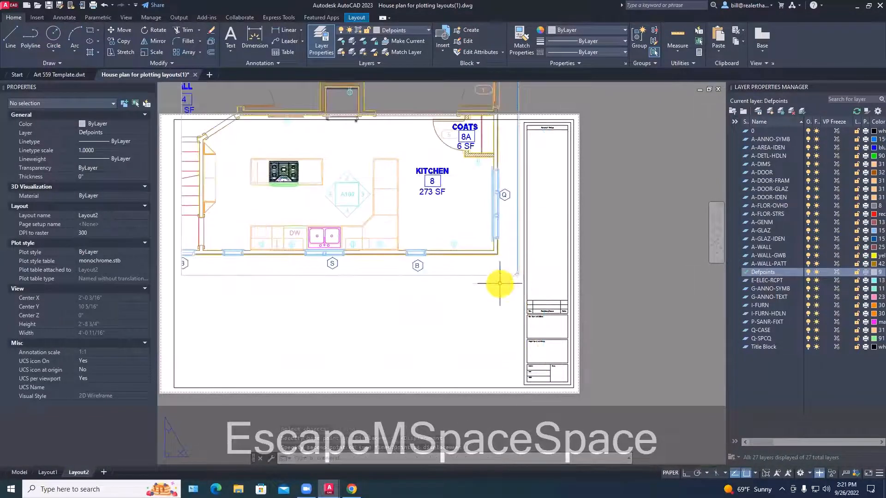
key("Escape")
Turn off object snap and move the viewport down so it sits entirely inside the sheet border.
scroll(499, 283, "down", 2)
key("m")
key("space")
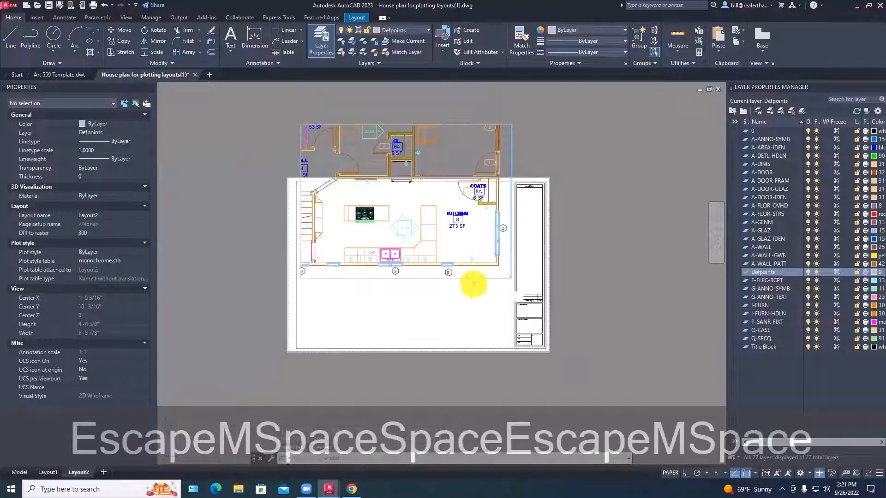
left_click(475, 282)
key("space")
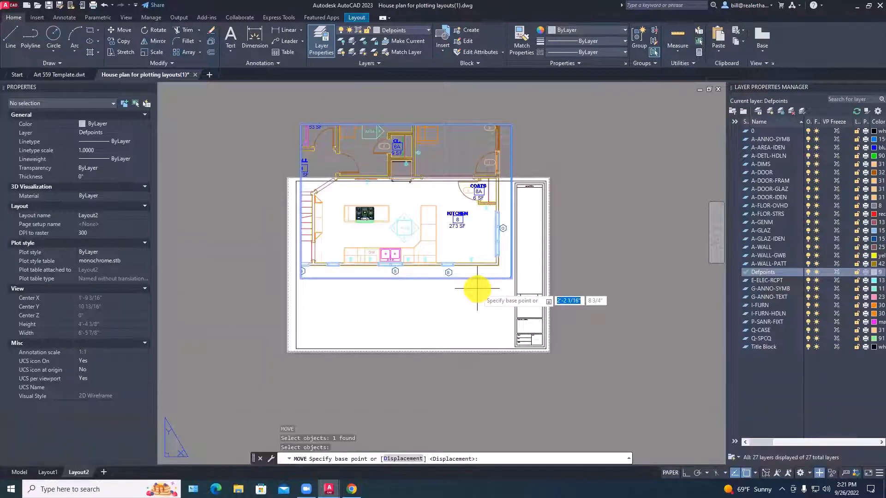
key("F3")
left_click(477, 288)
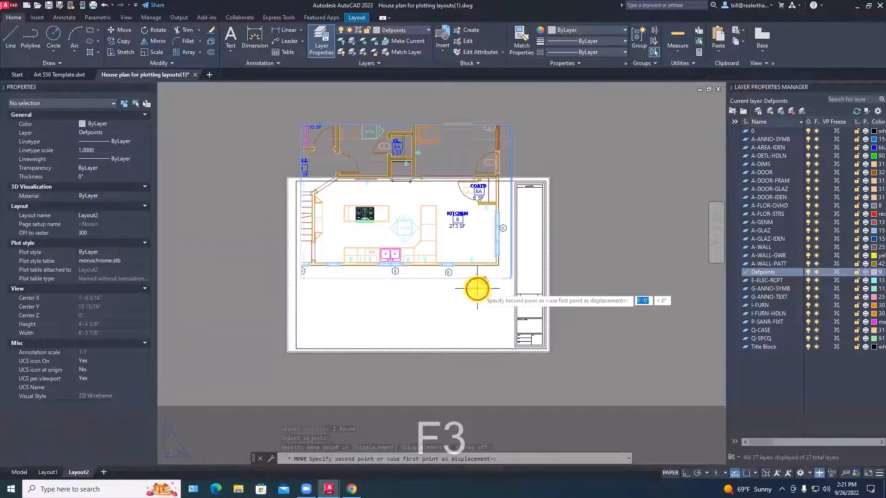
left_click(475, 353)
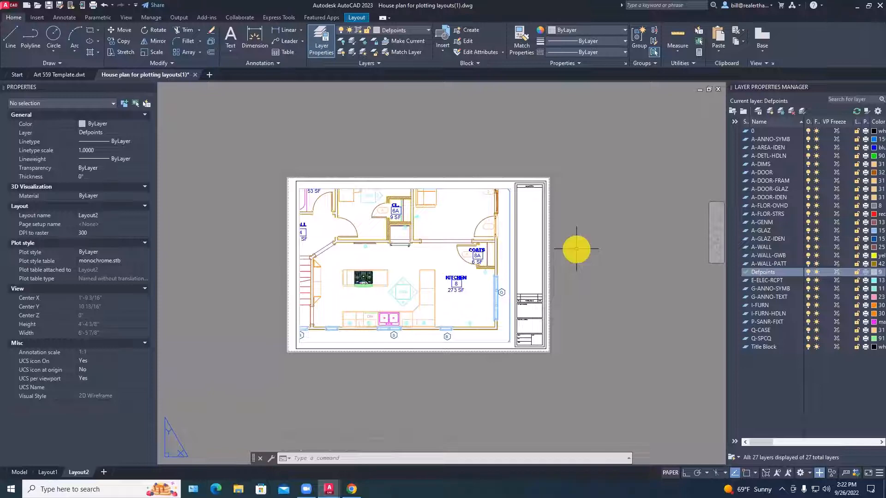
key("Escape")
Stretch the viewport's lower-right corner slightly inward from the title block column, making the viewport about 2'-4 7/16" wide.
scroll(524, 283, "up", 2)
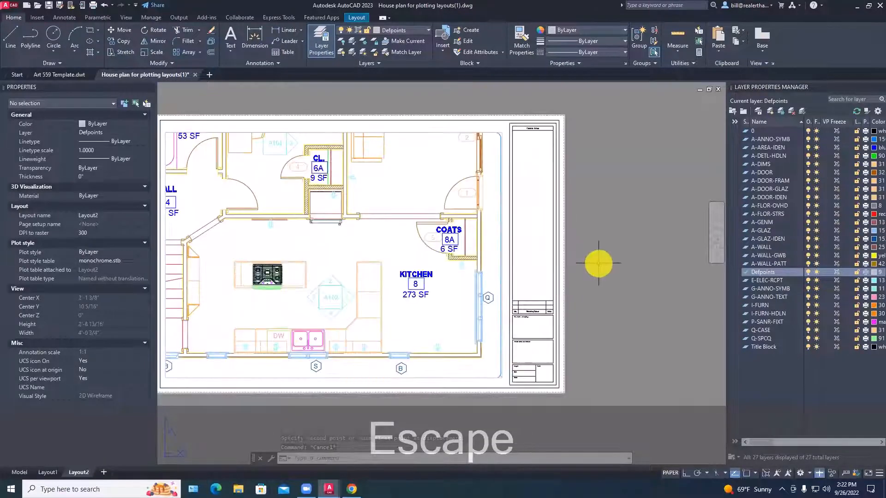
left_click(501, 266)
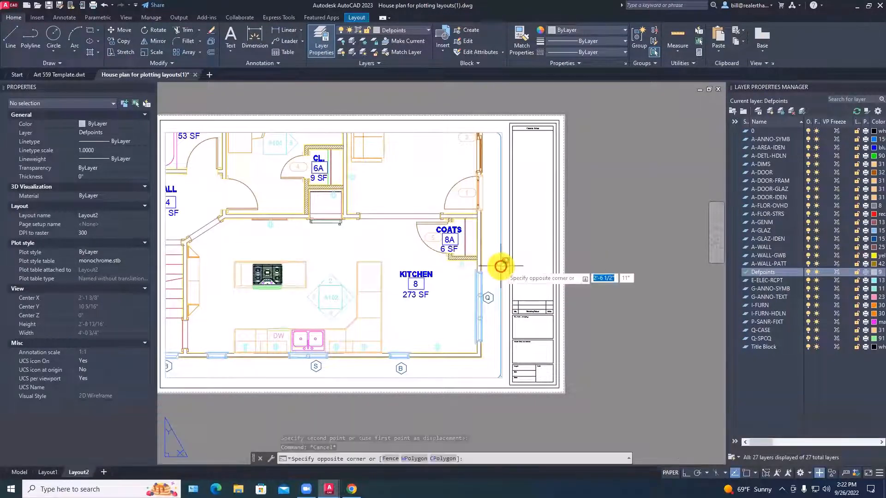
key("Escape")
key("Escape")
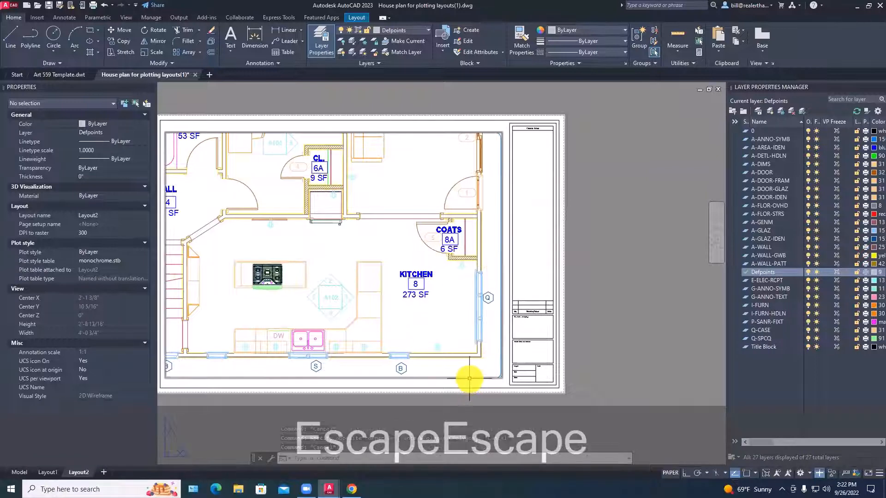
left_click(485, 378)
left_click(502, 378)
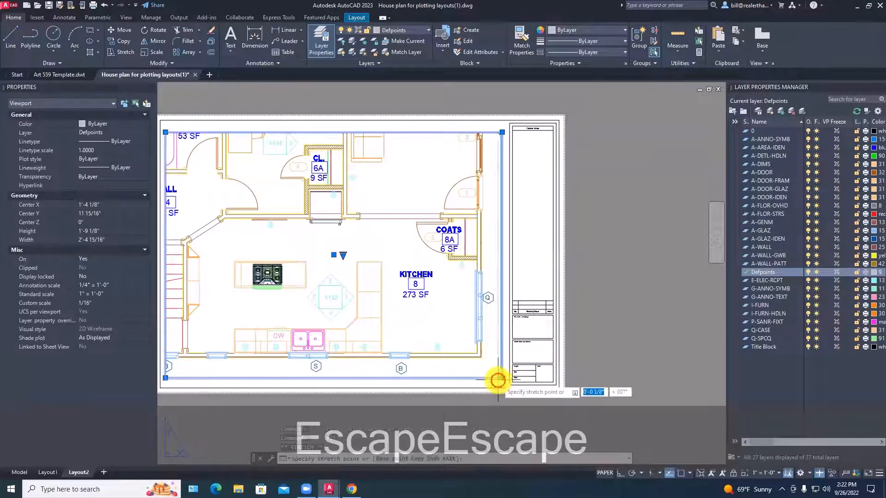
left_click(496, 379)
key("Escape")
Stretch the viewport's upper-right corner upward past the sheet edge, making the viewport about 2'-0 5/16" high.
middle_click_drag(498, 248, 503, 286)
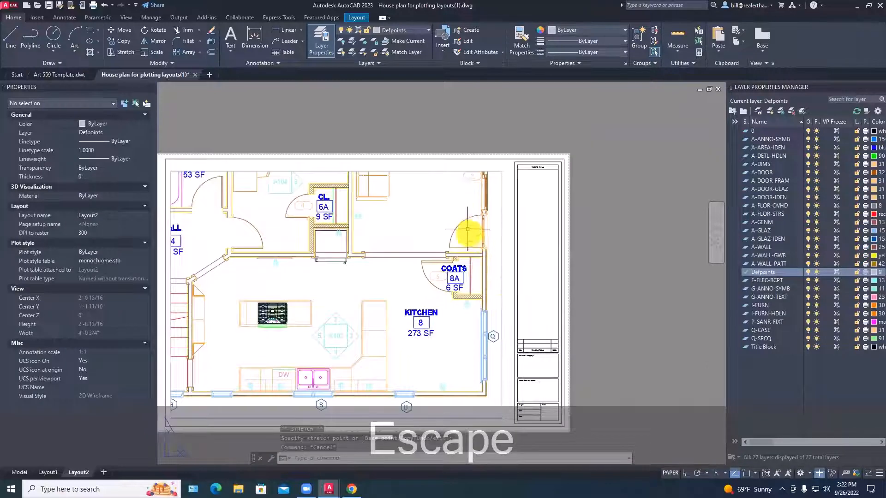
left_click(447, 171)
left_click(502, 171)
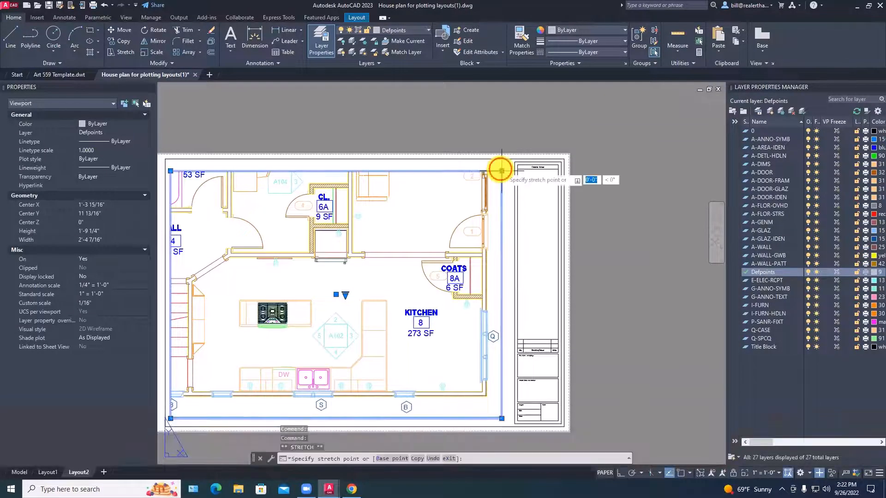
left_click(500, 148)
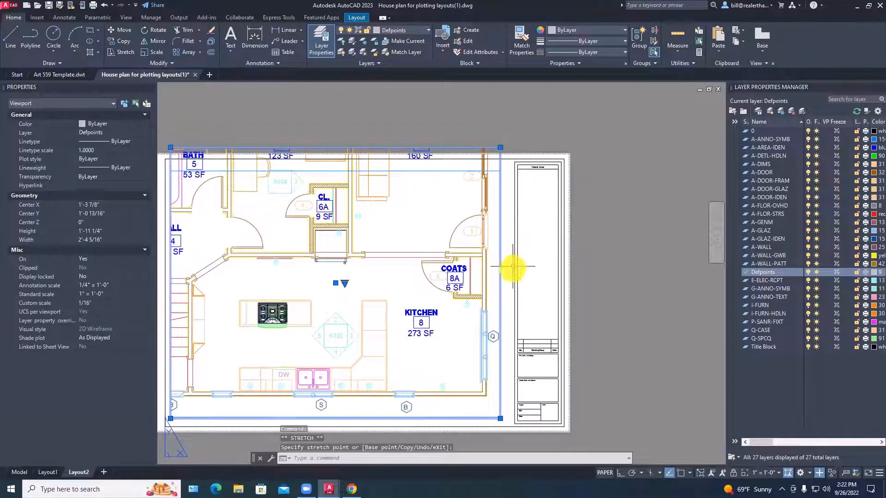
middle_click_drag(508, 194, 508, 219)
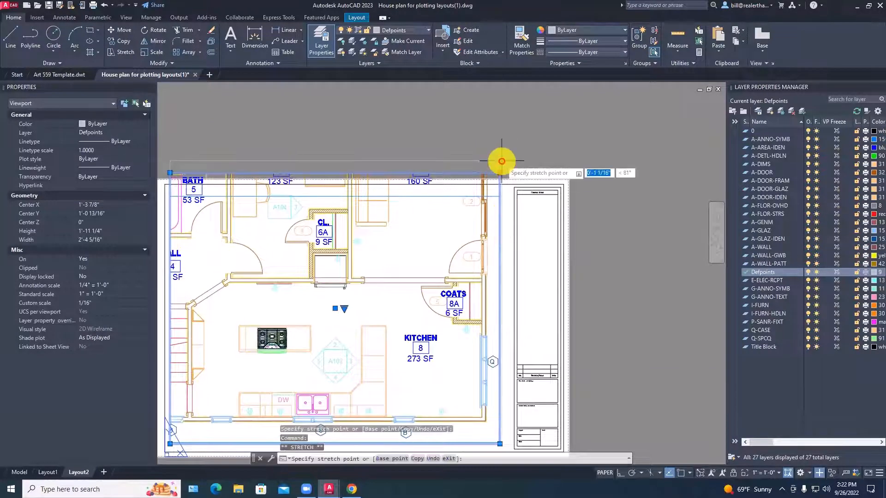
key("Escape")
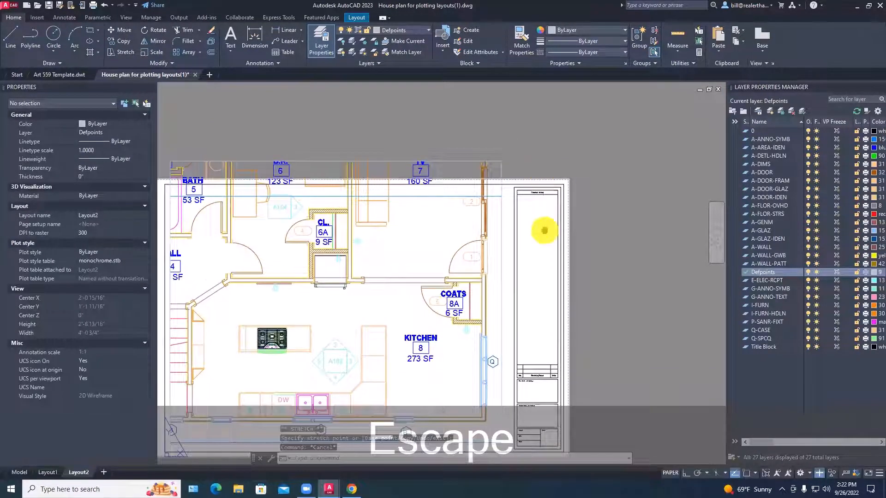
Move the viewport down so its top edge sits near the upper sheet border and the kitchen's exterior wall stays inside the lower border.
scroll(540, 202, "down", 3)
key("Escape")
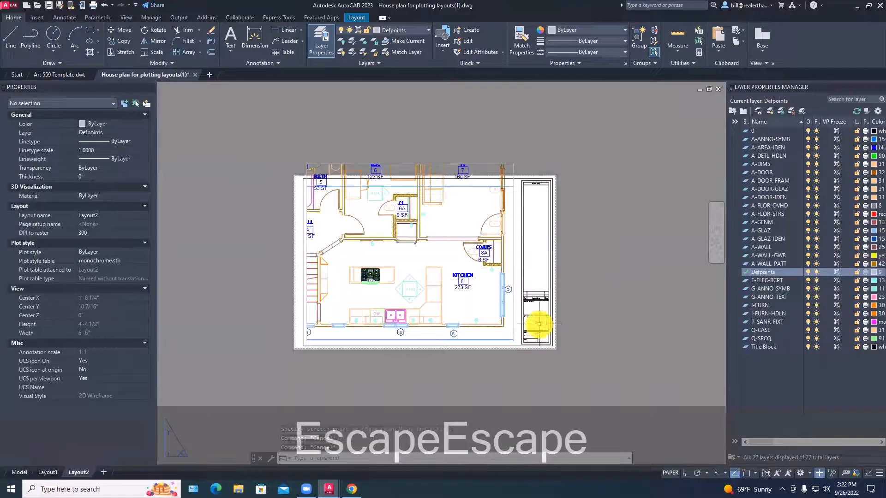
type("m")
key("space")
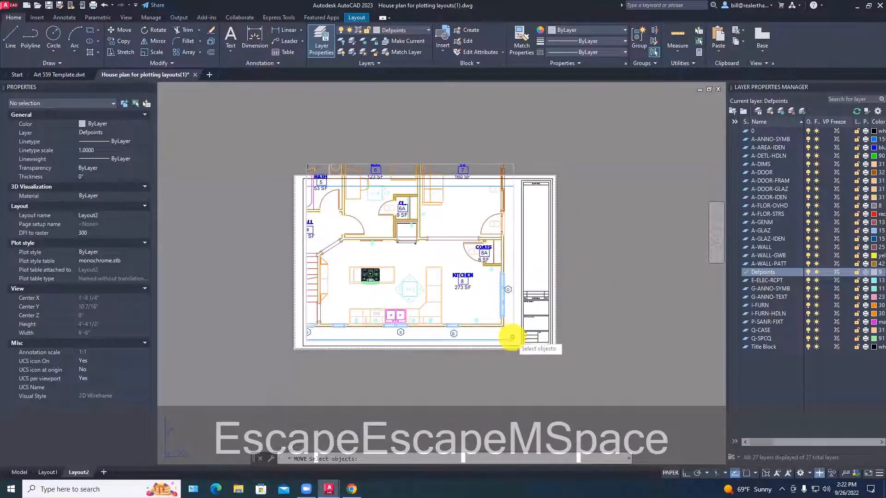
left_click(513, 336)
key("space")
left_click(526, 333)
left_click(525, 343)
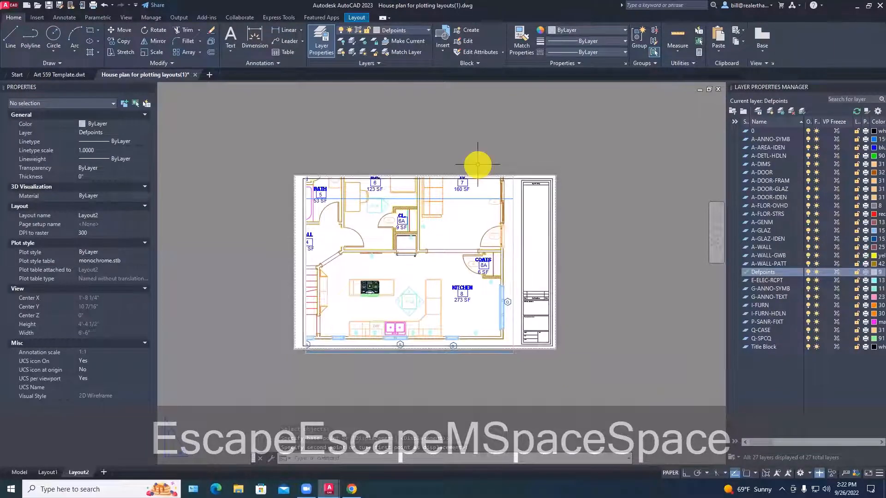
Check the viewport against the sheet border and move it slightly right toward the title block column.
scroll(508, 189, "up", 10)
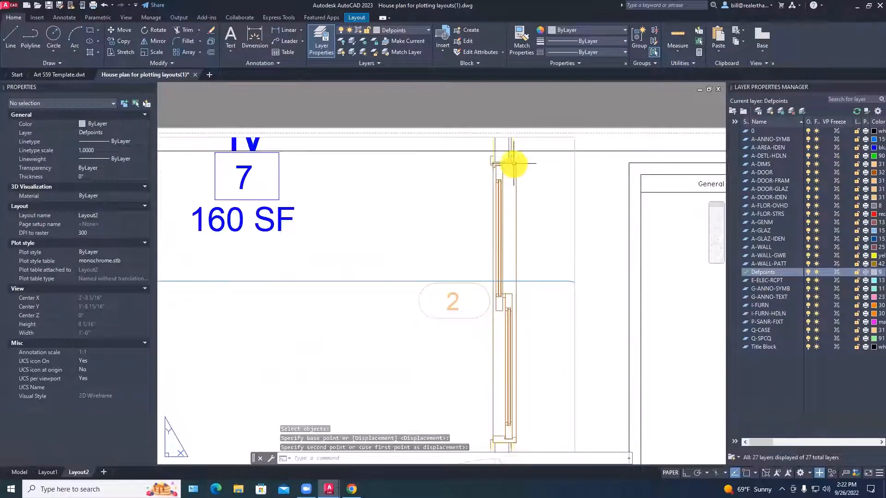
scroll(515, 165, "down", 8)
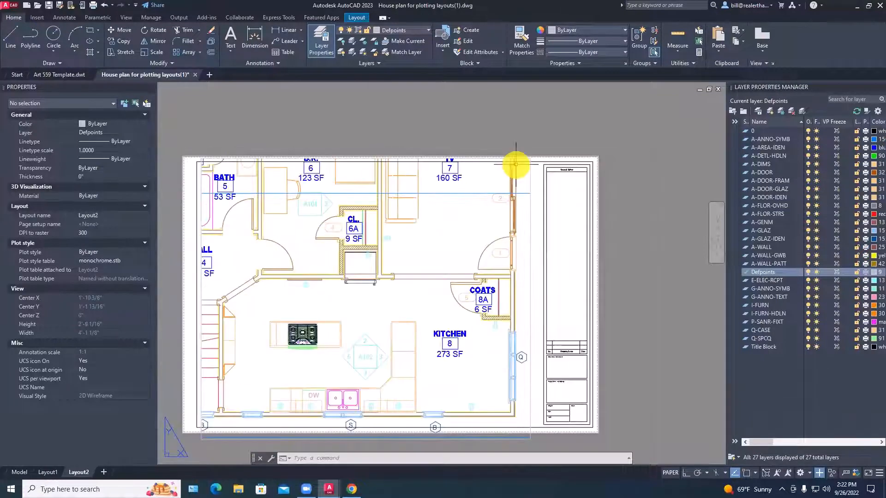
middle_click_drag(420, 404, 434, 345)
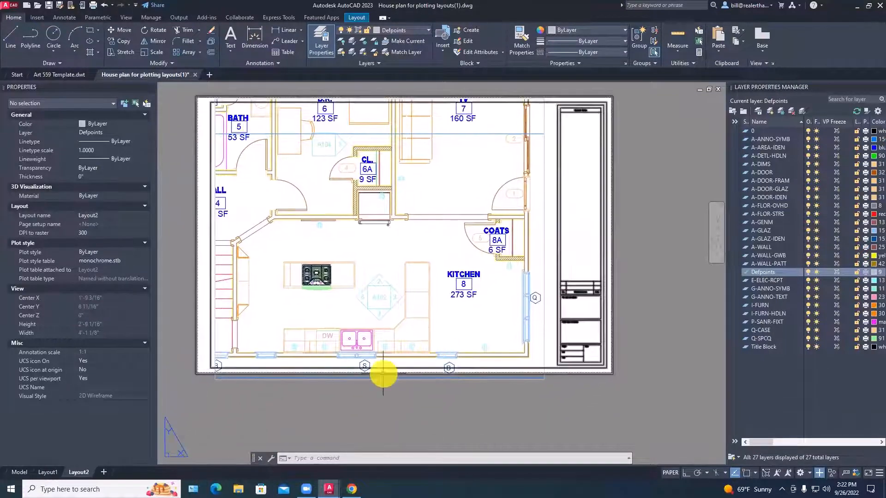
scroll(369, 371, "up", 5)
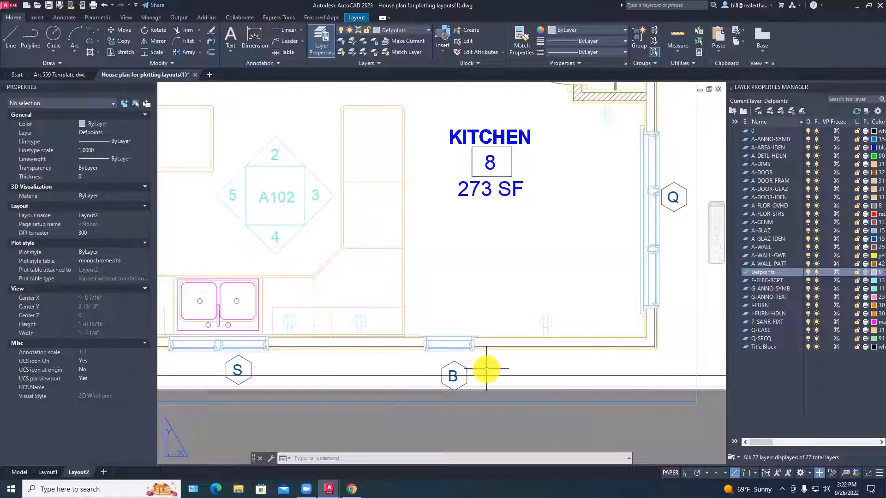
scroll(487, 369, "down", 4)
scroll(500, 368, "down", 2)
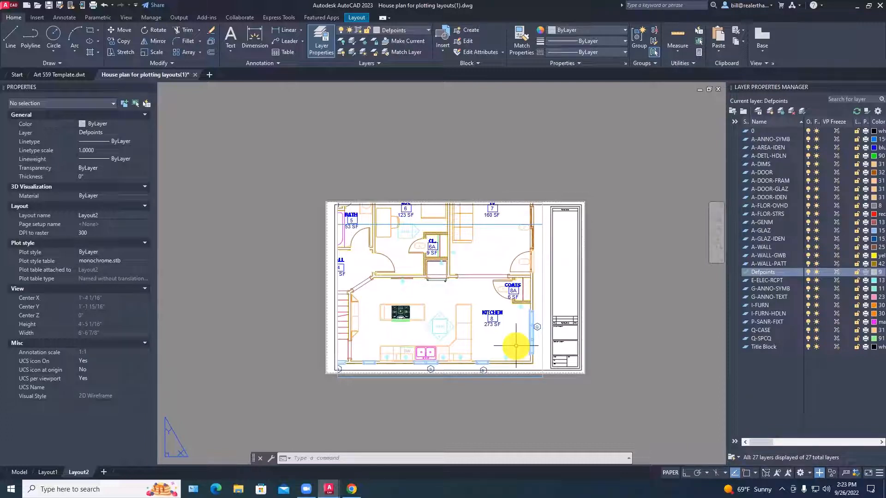
type("m")
key("space")
left_click(542, 267)
key("space")
left_click(590, 269)
left_click(595, 269)
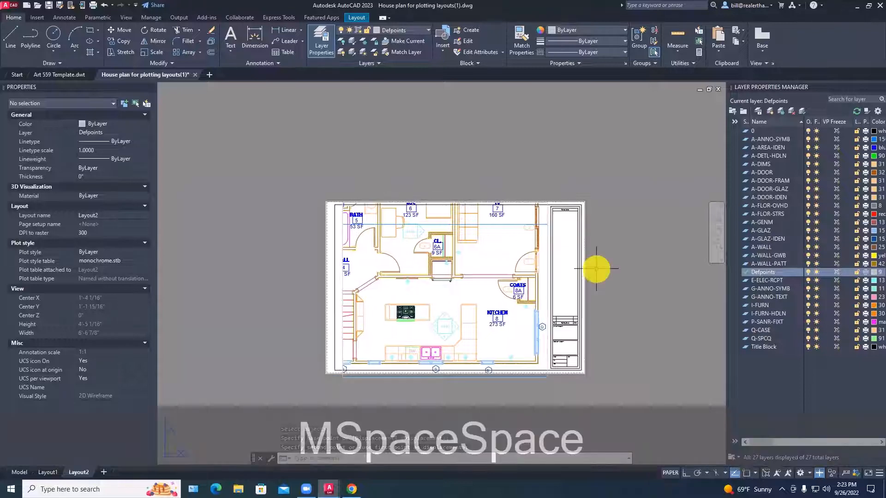
Activate the viewport's model space, zoom in on window tag B, undo the zoom and return to paper space.
scroll(500, 369, "up", 8)
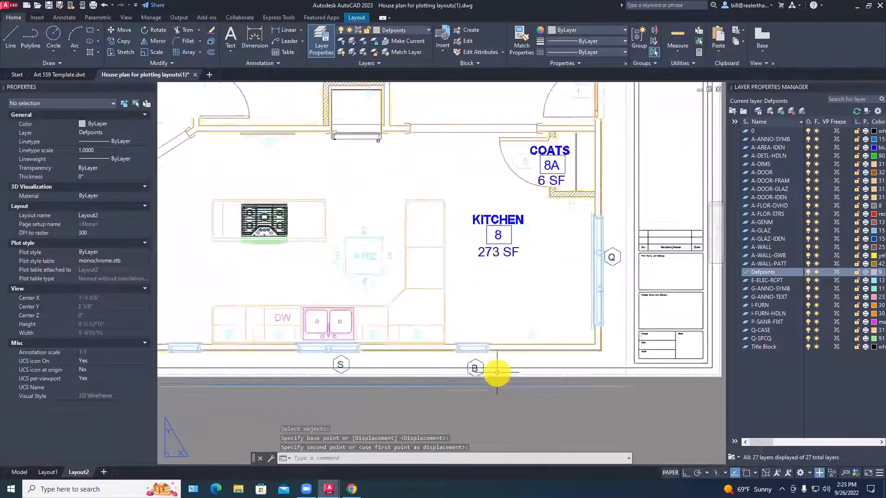
scroll(496, 352, "up", 4)
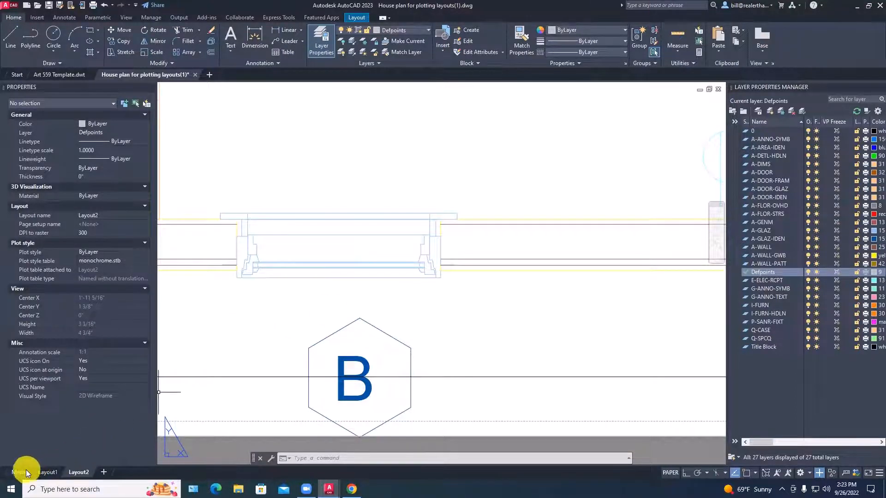
mouse_move(21, 471)
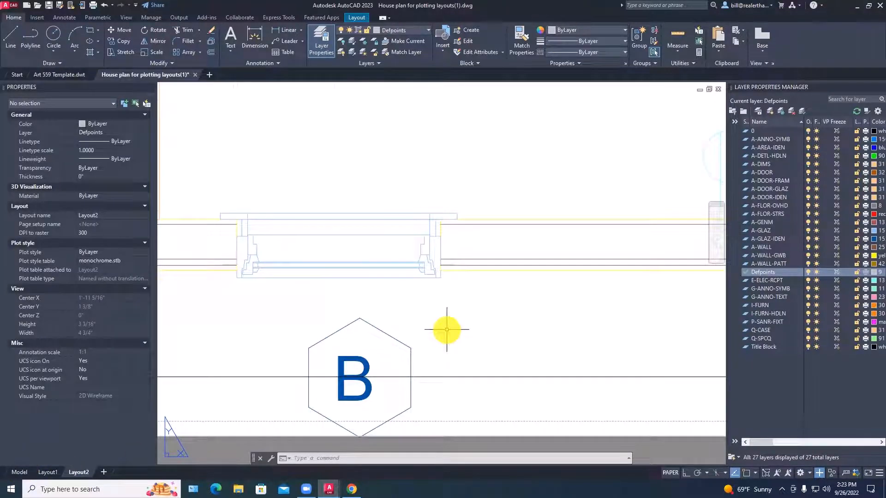
scroll(446, 329, "down", 5)
left_click(457, 303)
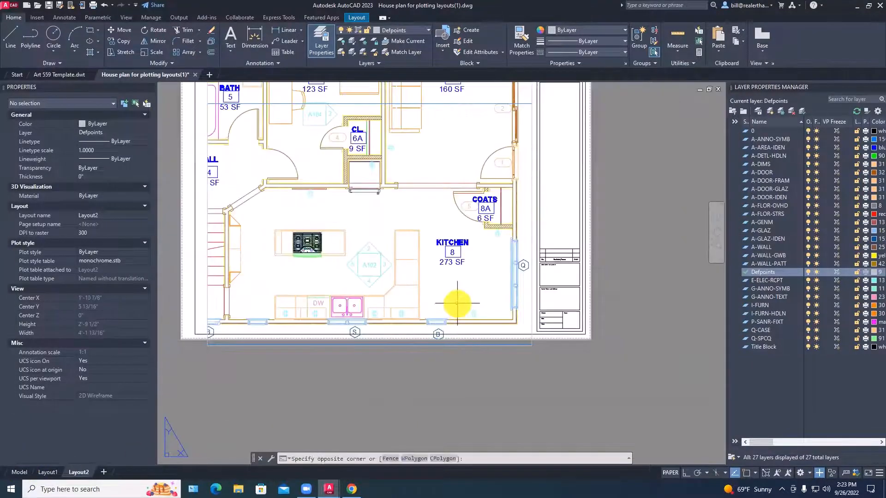
double_click(457, 303)
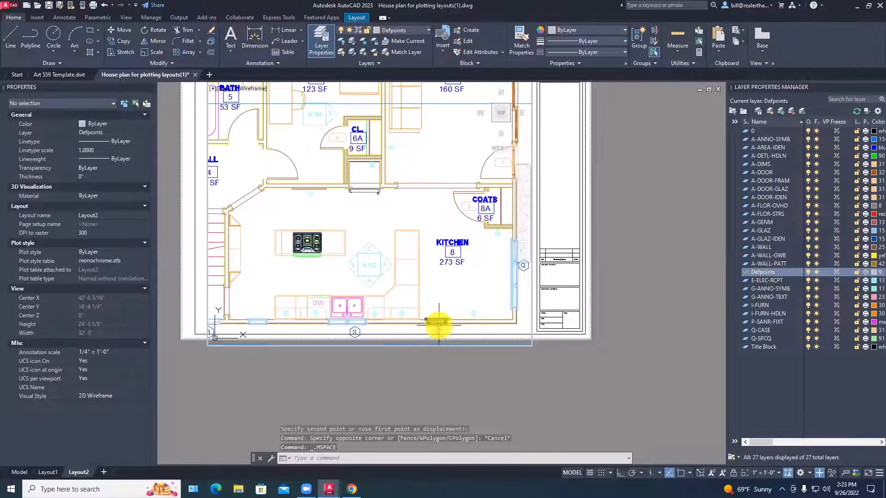
scroll(444, 325, "up", 5)
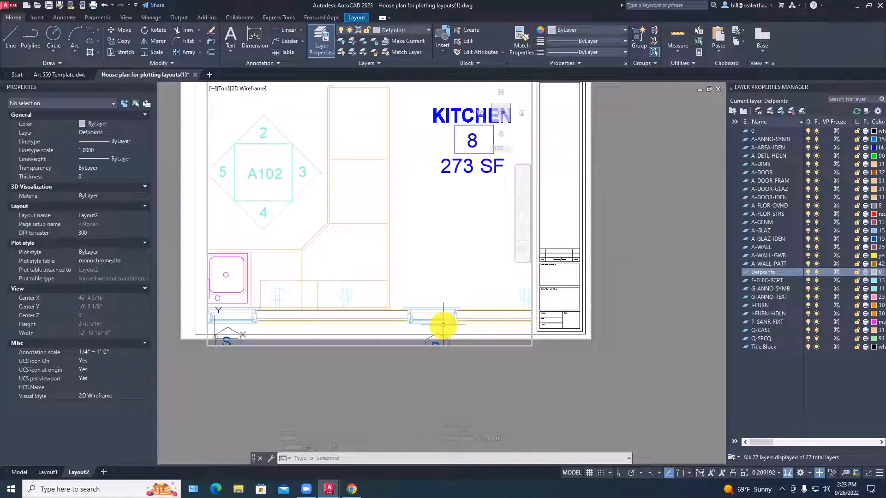
key("ctrl+z")
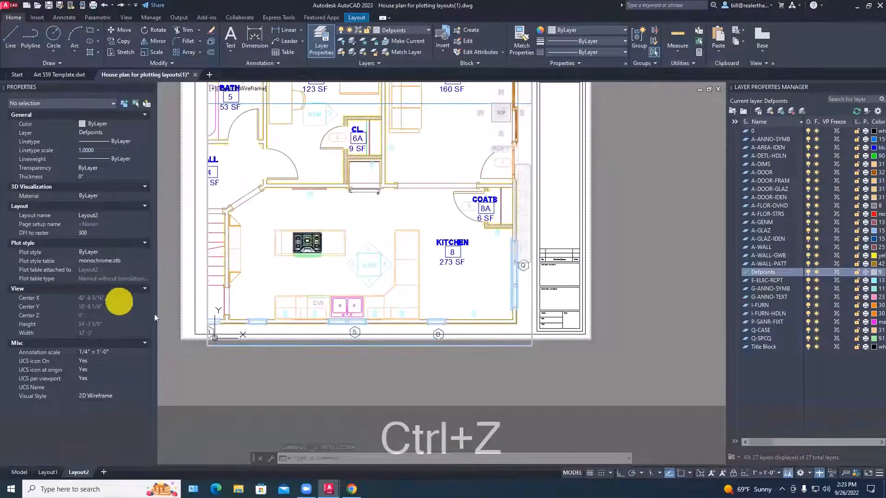
double_click(188, 305)
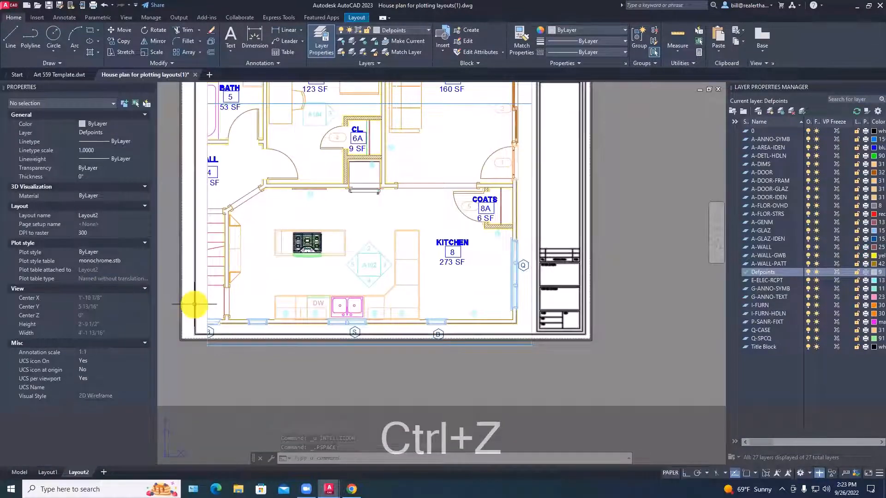
Lock the floor plan viewport's display by setting Display locked to Yes.
left_click(193, 305)
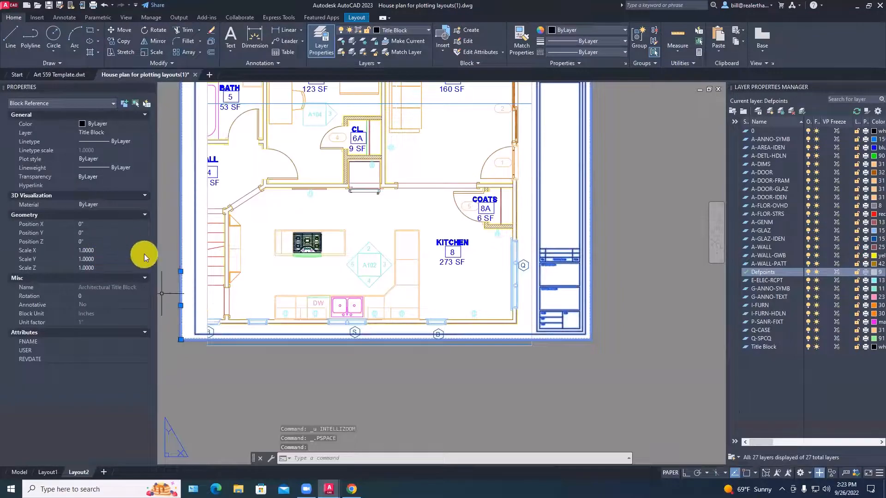
key("Escape")
key("Escape")
left_click(207, 266)
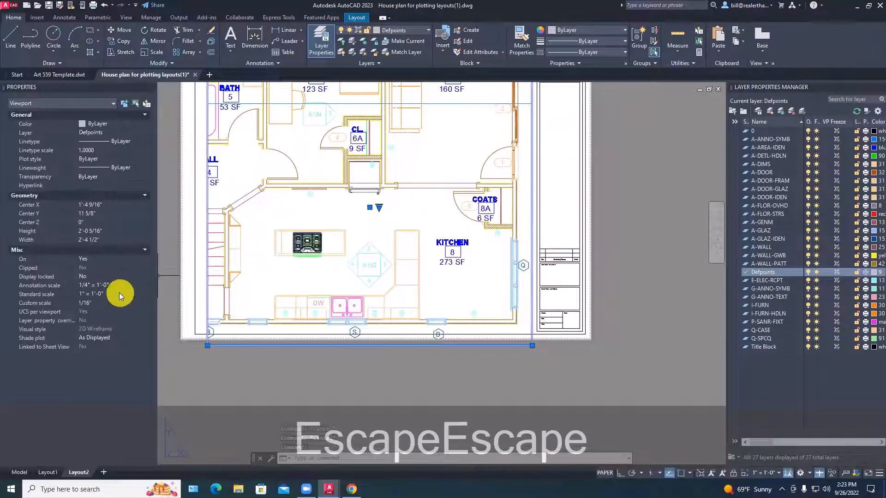
left_click(94, 276)
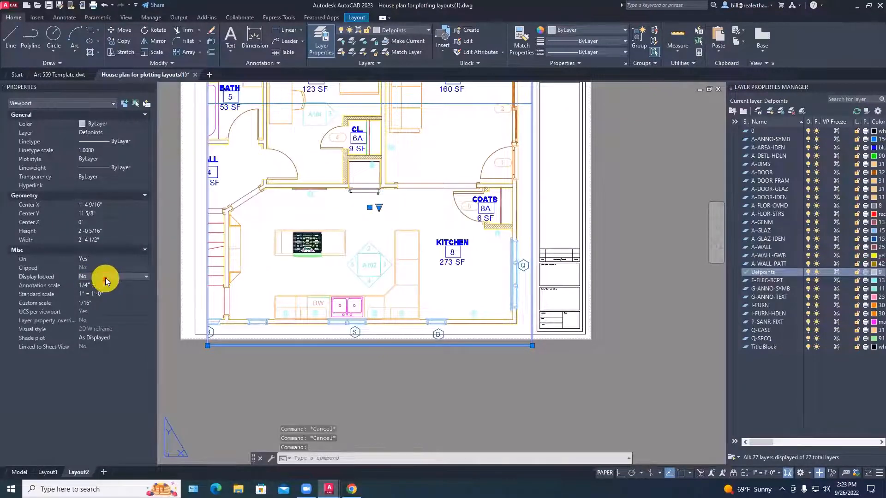
left_click(105, 277)
left_click(85, 284)
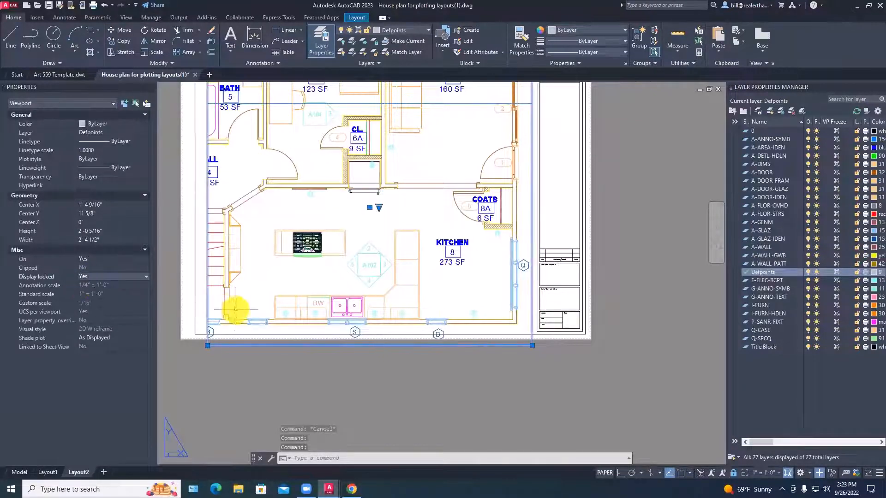
key("Escape")
Activate the viewport's model space and move window tag B up against its window, clear of the lower border line.
scroll(439, 335, "up", 4)
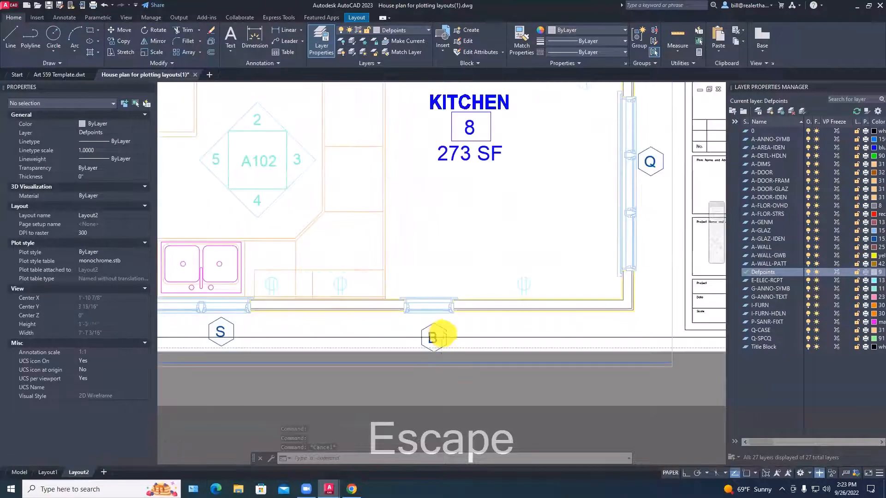
scroll(461, 332, "up", 2)
double_click(477, 329)
type("m")
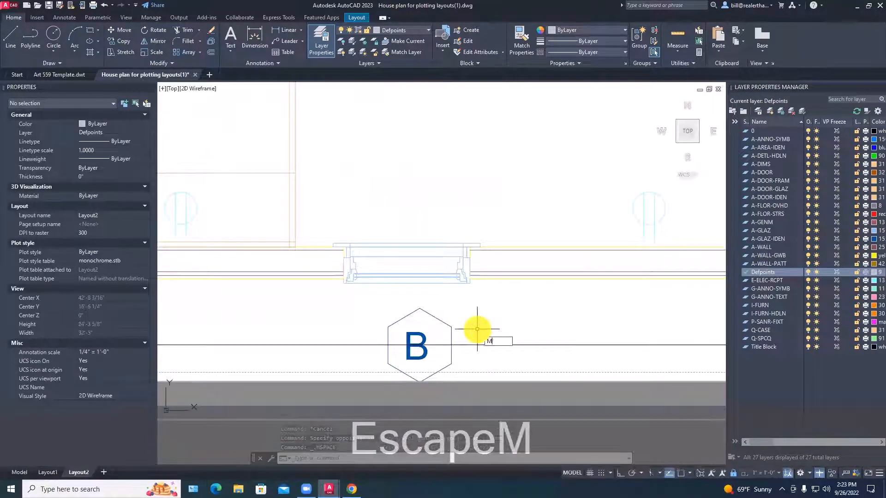
key("space")
left_click(385, 329)
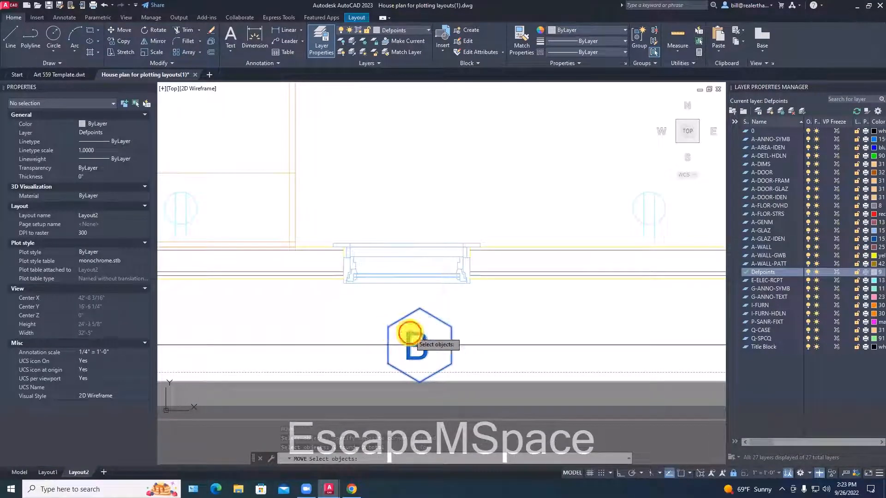
key("space")
left_click(463, 329)
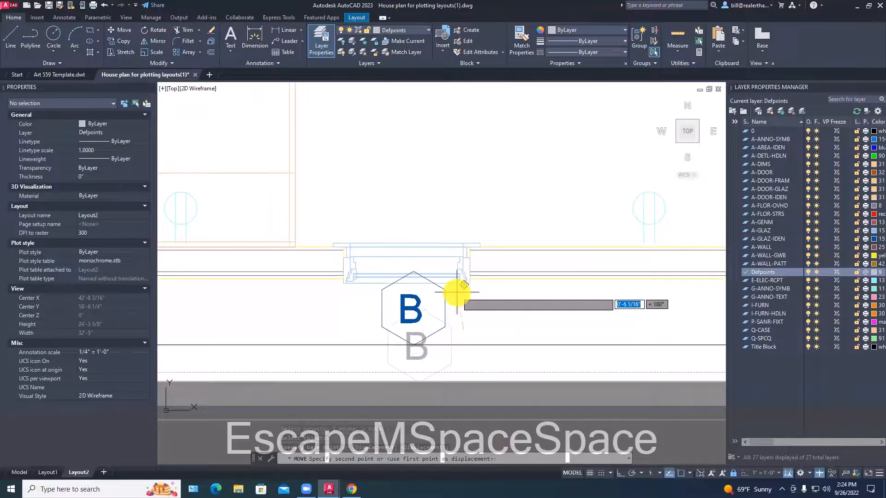
left_click(463, 295)
scroll(476, 300, "down", 2)
middle_click_drag(476, 299, 584, 300)
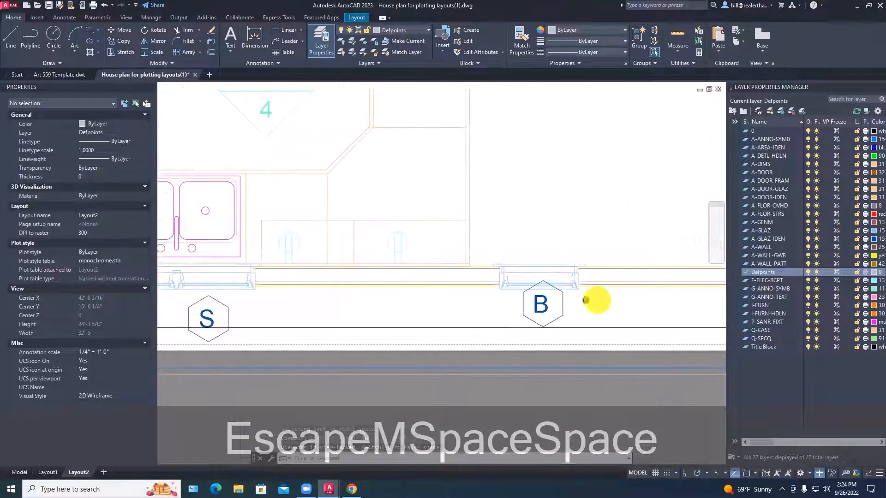
Move window tag S up against the window below the kitchen sink, clear of the lower border line.
middle_click_drag(377, 312, 487, 309)
key("m")
key("space")
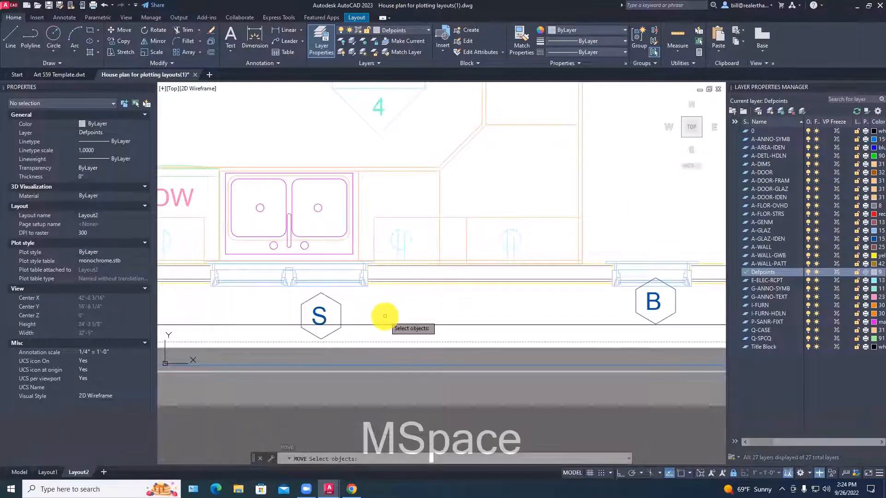
left_click(304, 303)
key("space")
left_click(358, 311)
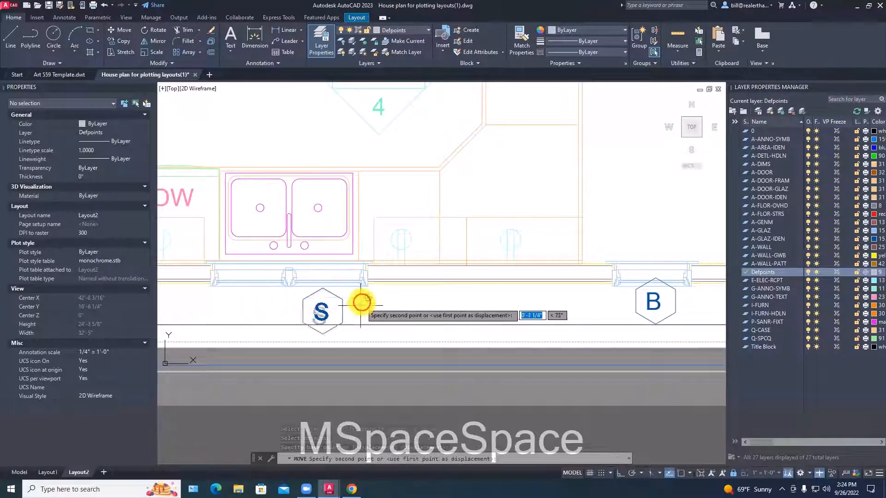
left_click(364, 295)
Move the hexagon of the lower-left window tag B up and right, against its window and inside the border.
middle_click_drag(364, 295, 500, 311)
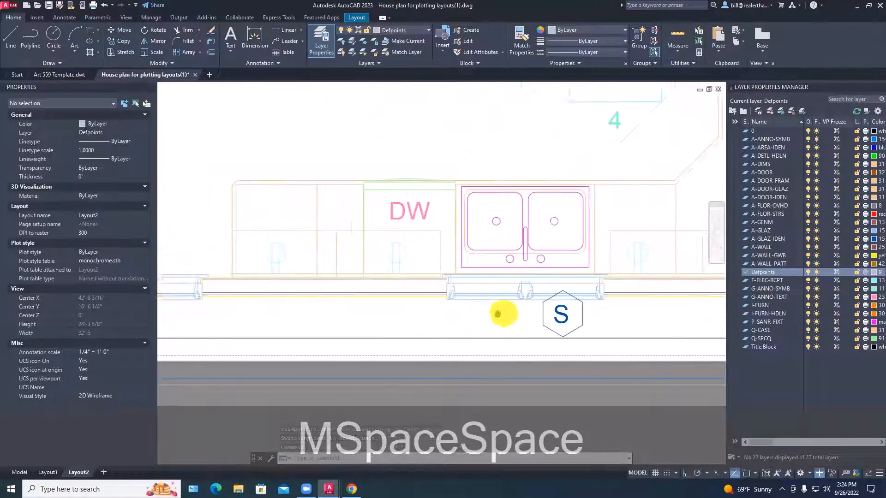
middle_click_drag(379, 317, 573, 316)
middle_click_drag(314, 318, 376, 312)
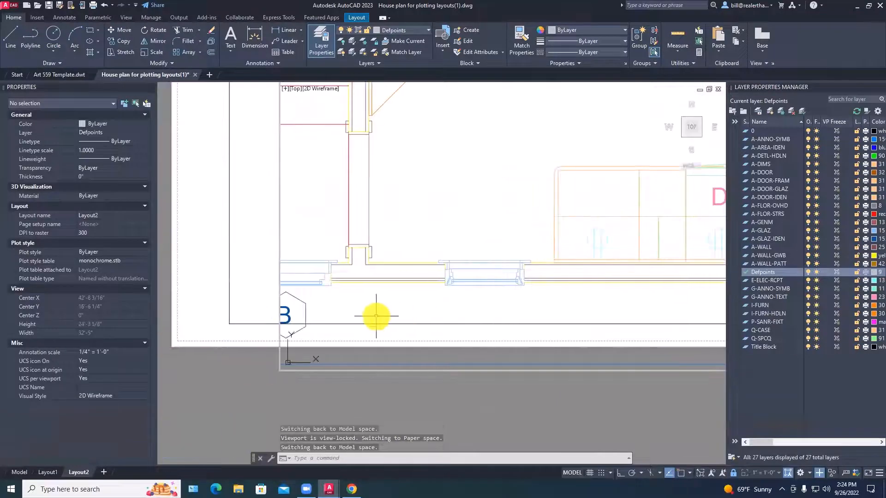
key("m")
key("space")
left_click(327, 308)
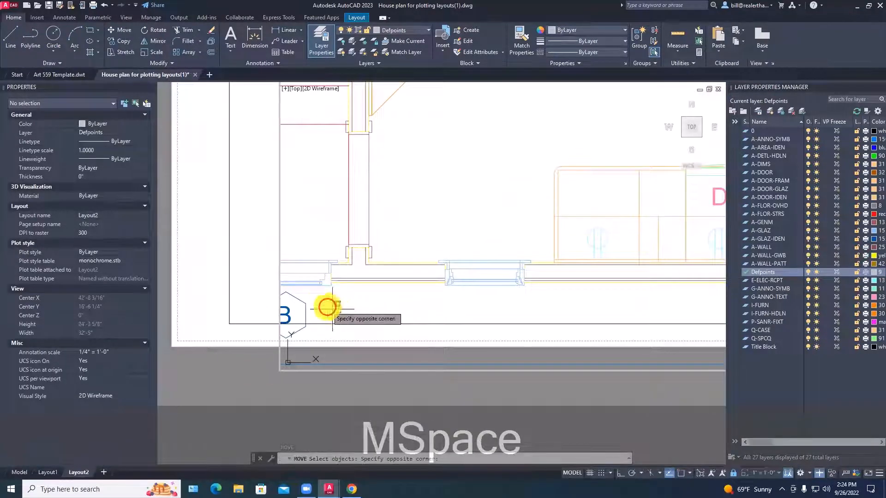
left_click(294, 318)
key("space")
left_click(338, 303)
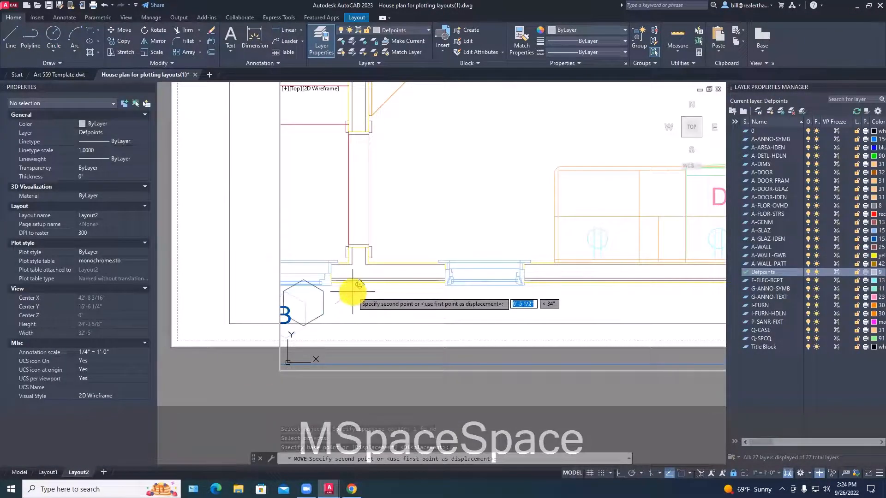
left_click(353, 292)
key("Escape")
key("Escape")
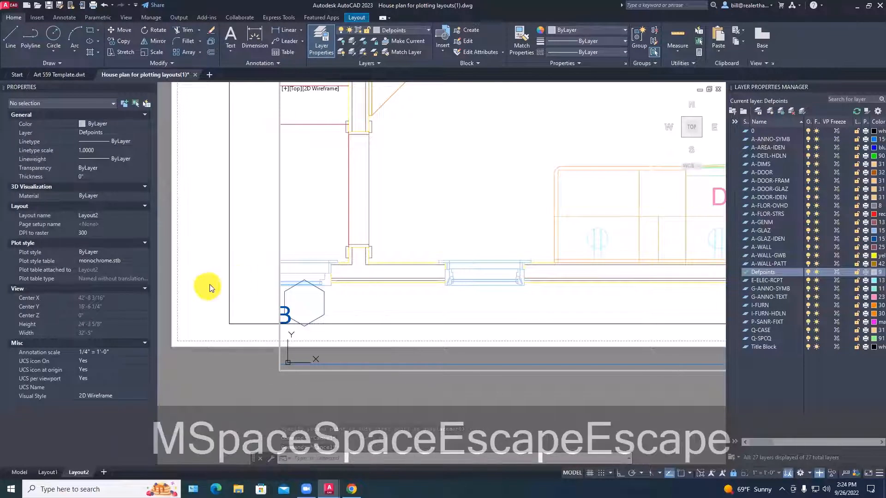
Return to paper space and stretch the viewport's lower-left corner left to near the border's left line.
double_click(208, 284)
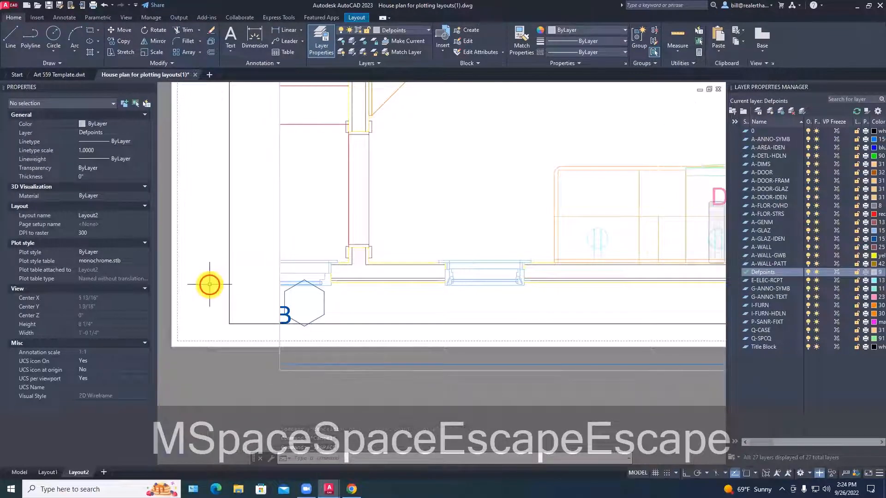
left_click(280, 260)
left_click_drag(279, 370, 234, 369)
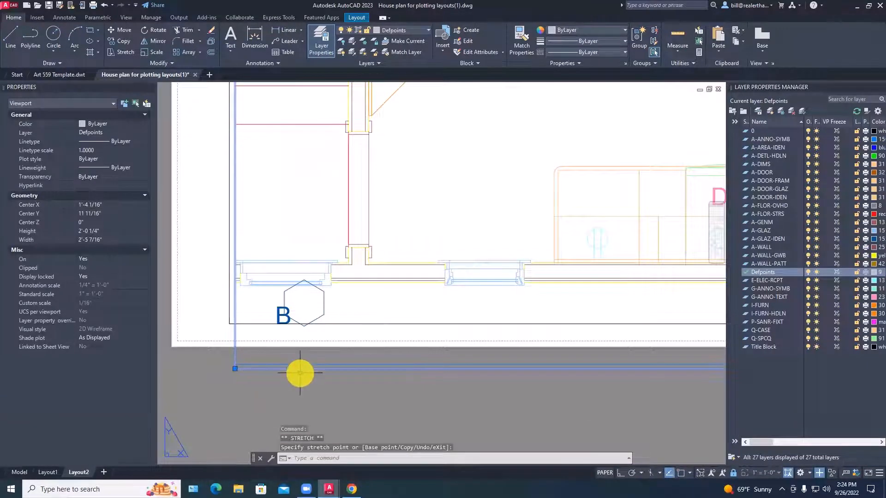
scroll(300, 372, "down", 2)
key("Escape")
scroll(297, 353, "up", 4)
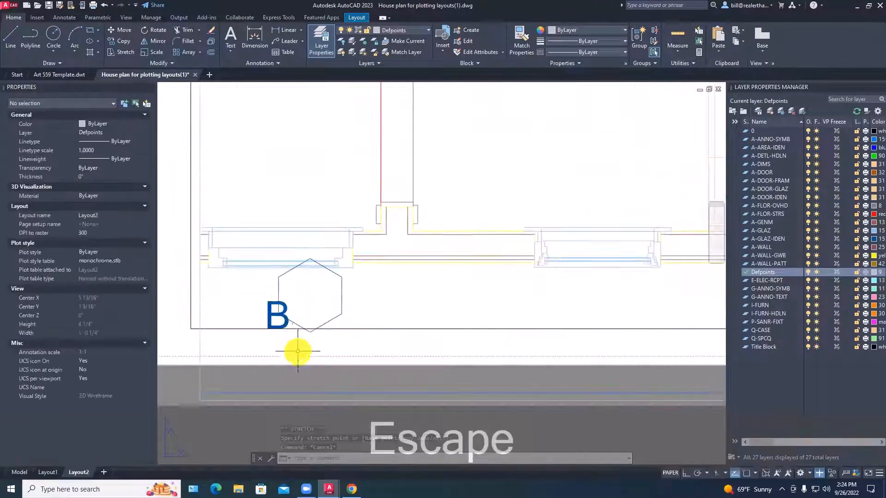
type("m")
key("space")
left_click(269, 314)
key("space")
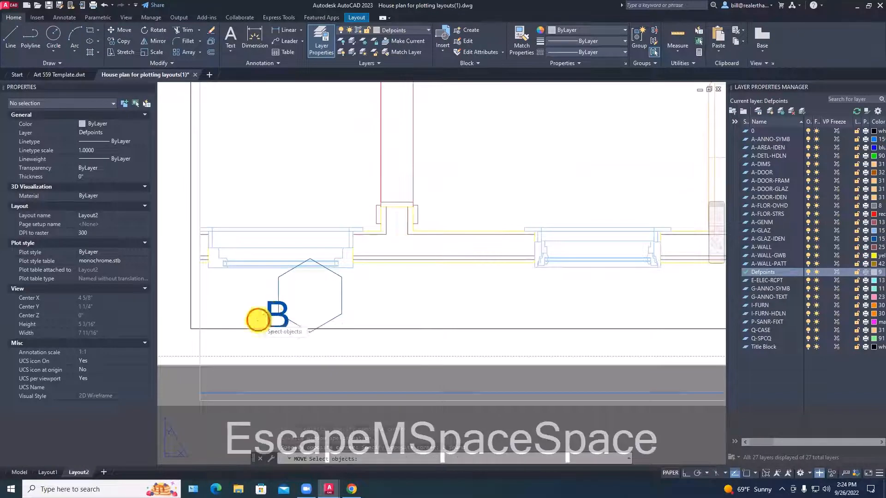
key("Escape")
key("Escape")
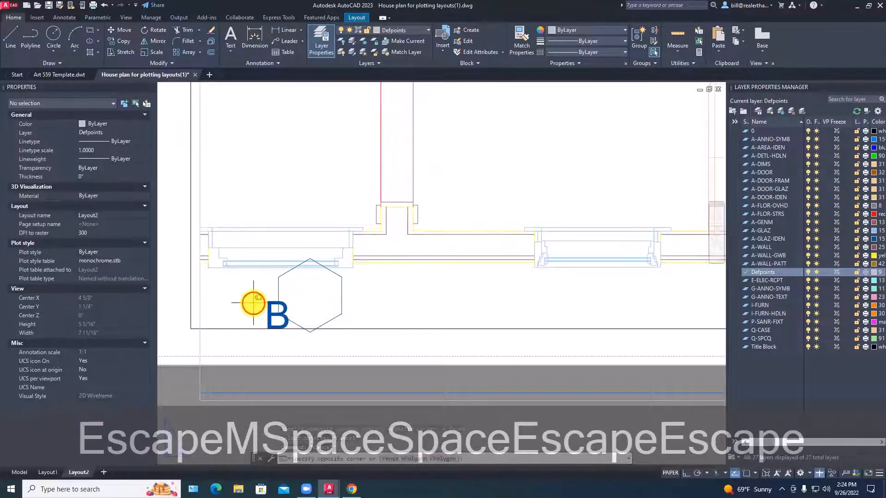
Activate the viewport's model space and move the letter B into the center of the lower-left window tag's hexagon.
double_click(261, 311)
type("m")
key("space")
left_click(272, 305)
key("space")
left_click(263, 310)
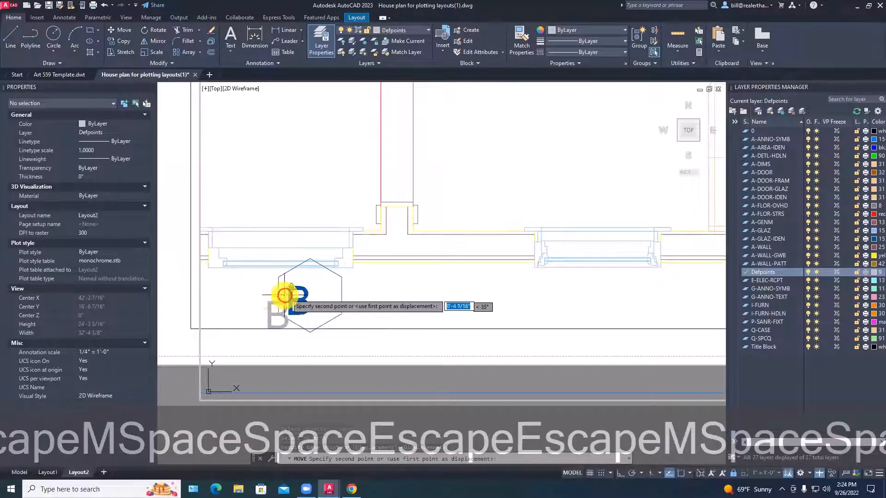
left_click(295, 292)
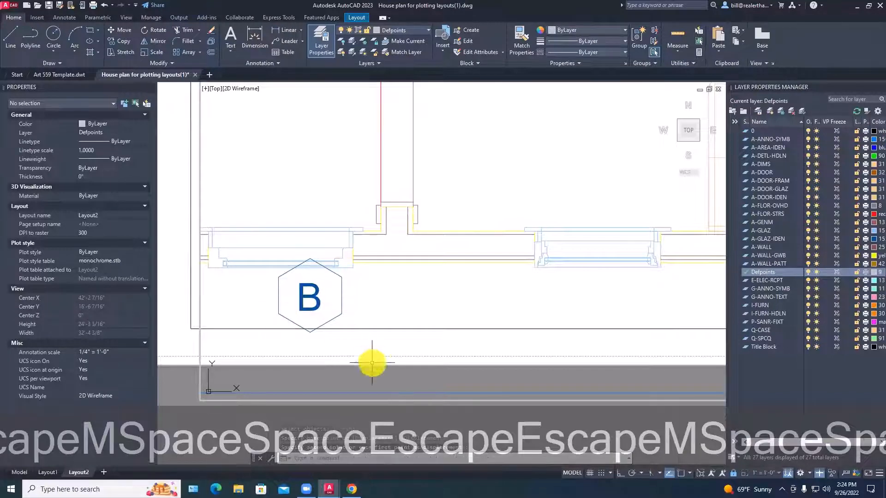
left_click(369, 347)
scroll(370, 346, "down", 3)
scroll(370, 347, "down", 4)
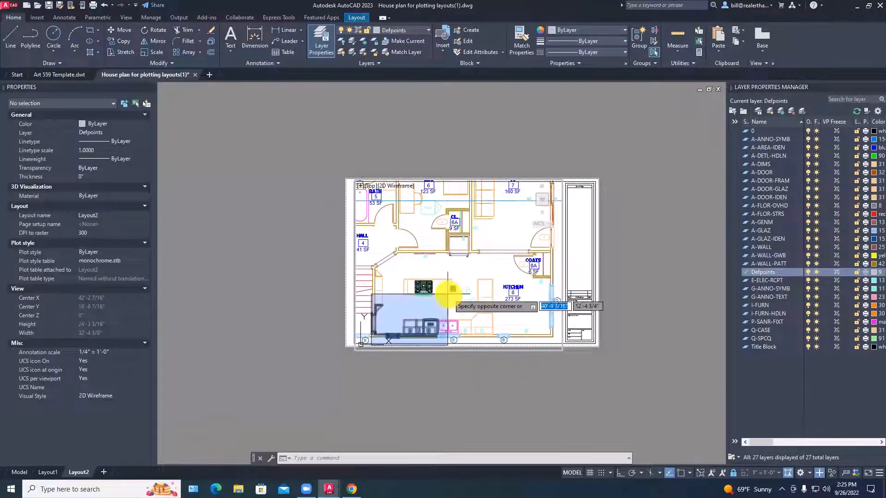
key("Escape")
key("Escape")
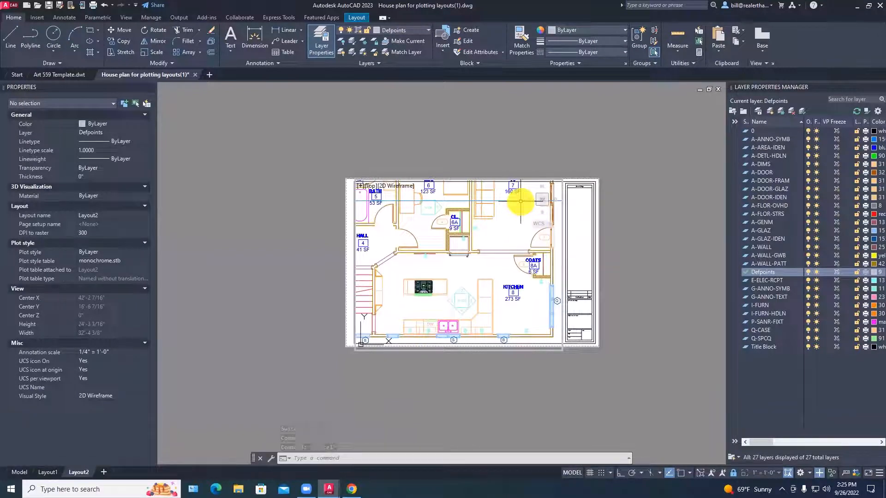
Freeze the layers A-ANNO-SYMB, A-AREA-IDEN and G-ANNO-SYMB in the floor plan viewport by picking the section line, a room tag and the elevation marker.
left_click(362, 47)
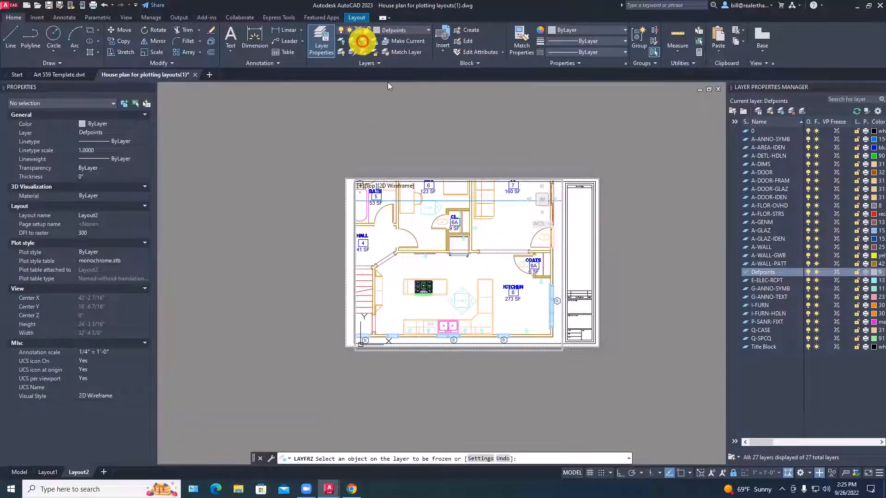
left_click(508, 201)
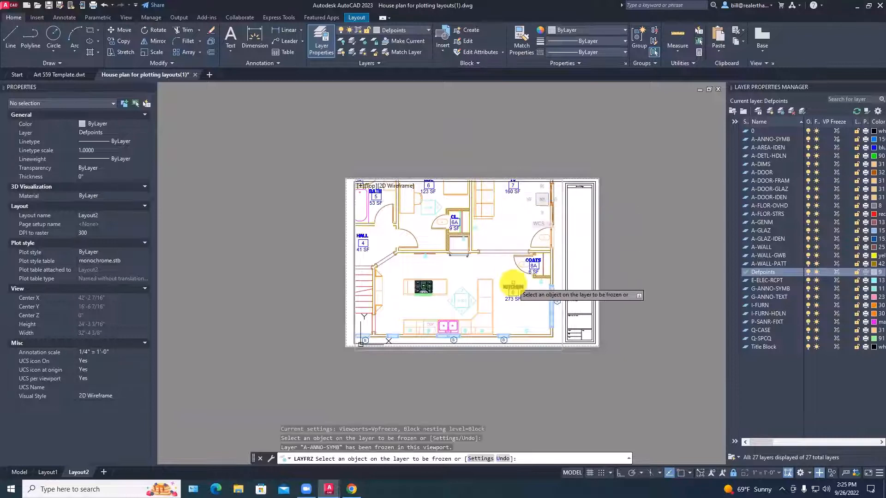
left_click(512, 288)
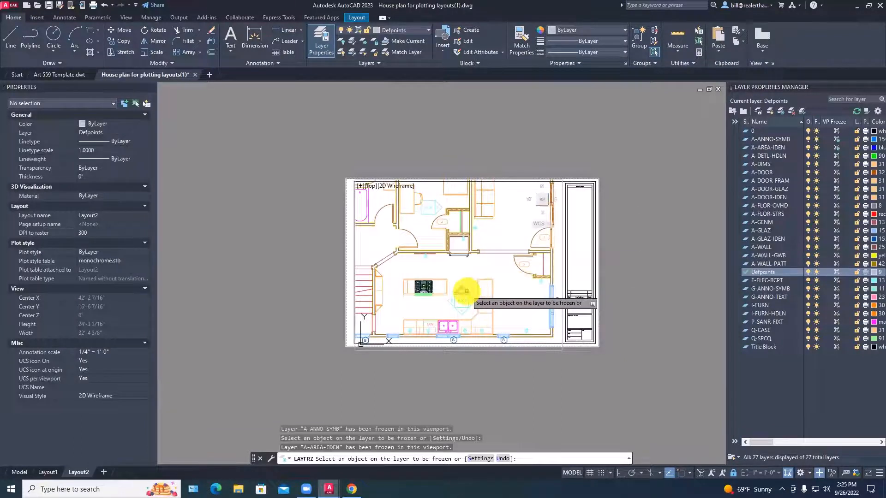
left_click(465, 294)
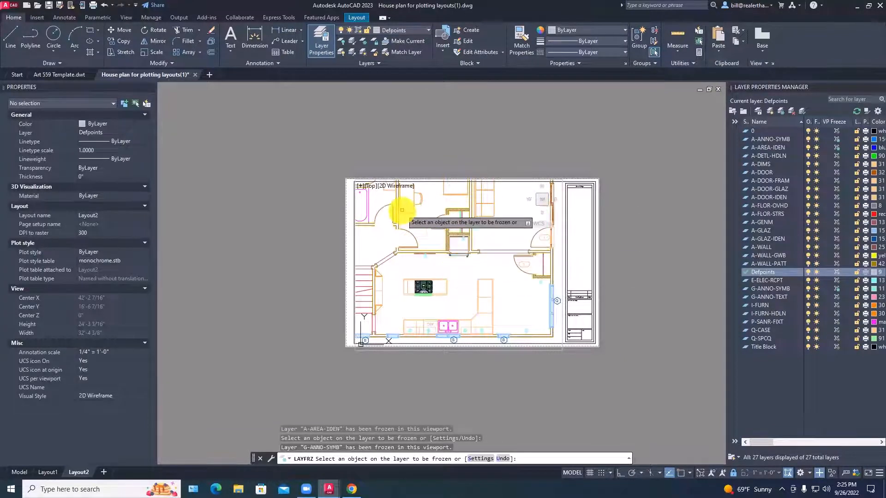
Freeze the furniture, receptacle, appliance, casework, fixture and text layers I-FURN, E-ELEC-RCPT, Q-SPCQ, Q-CASE, P-SANR-FIXT and G-ANNO-TEXT in the floor plan viewport.
left_click(419, 222)
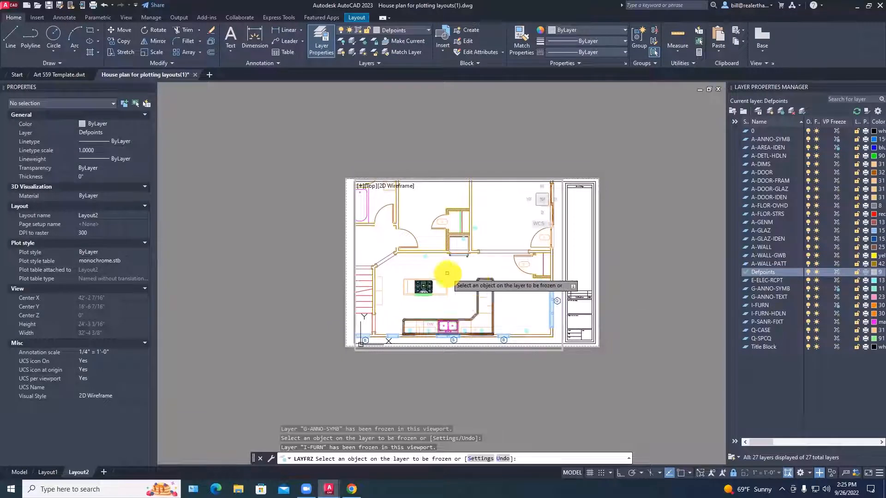
left_click(427, 257)
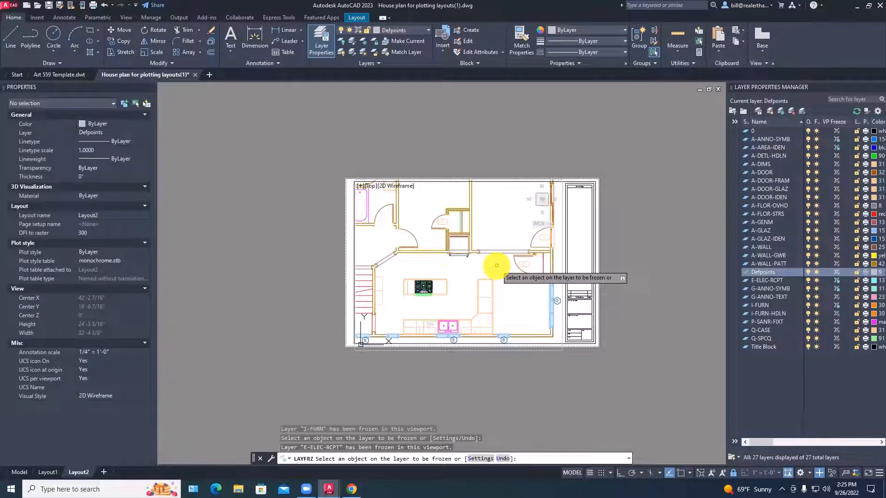
left_click(422, 287)
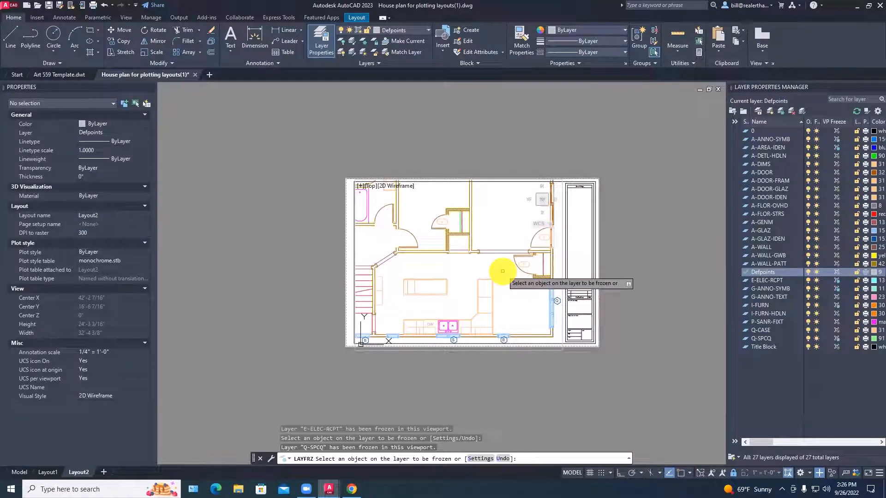
left_click(492, 286)
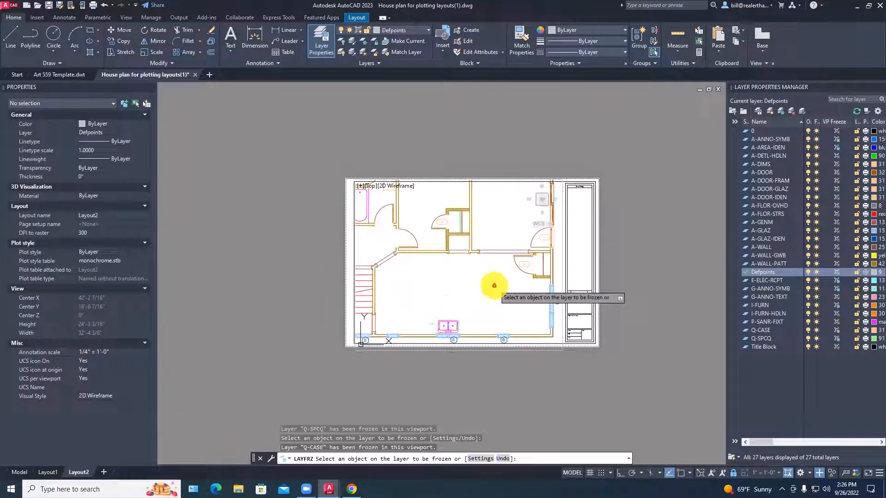
left_click(453, 320)
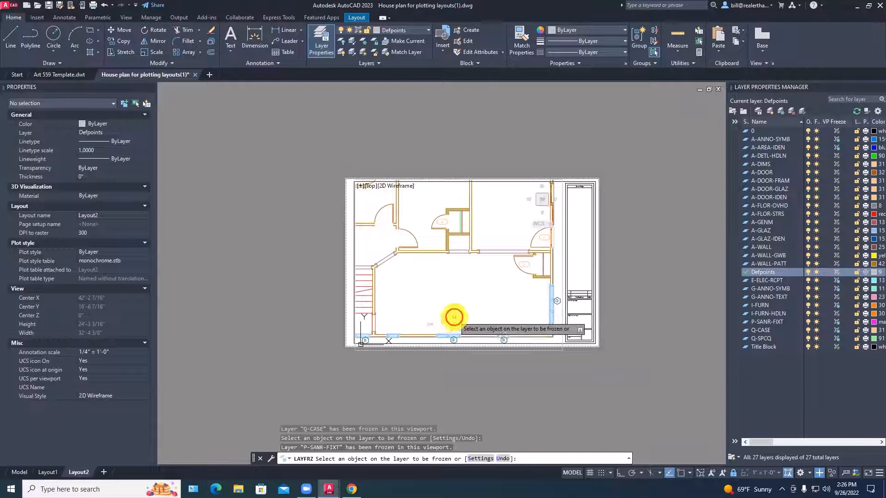
left_click(431, 324)
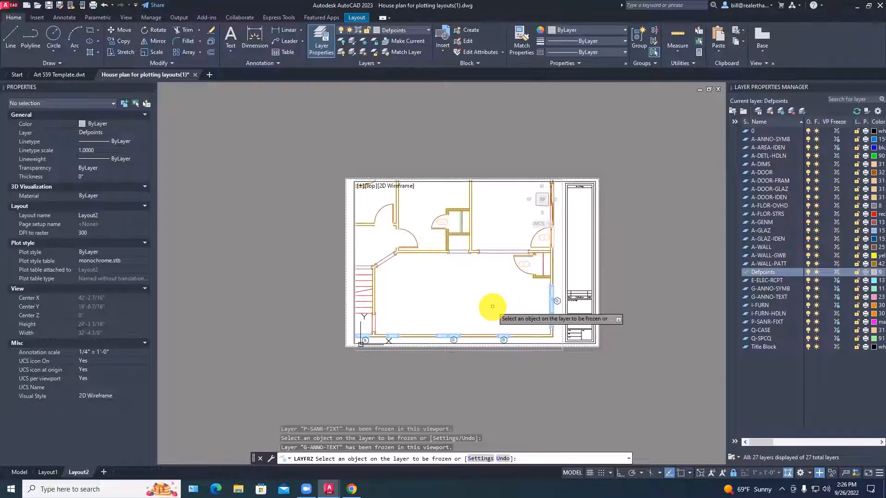
scroll(482, 288, "up", 4)
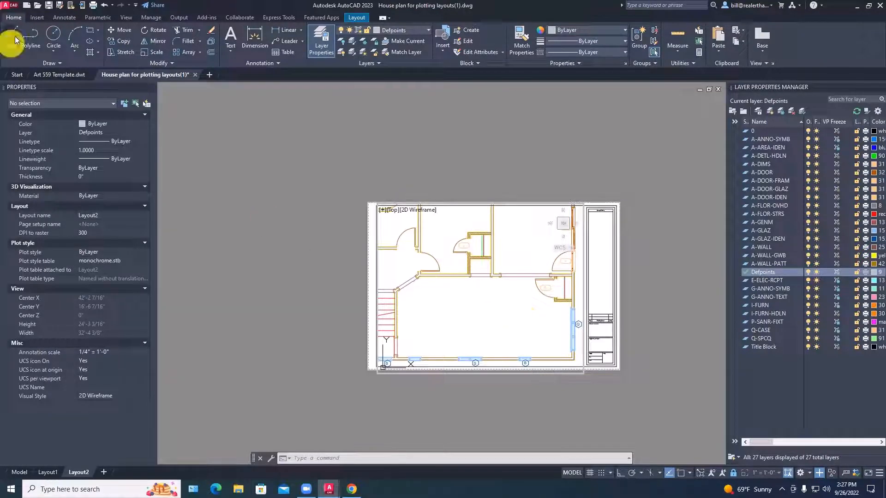
Save the drawing to the Desktop under the new name "House plan with layouts - Monday".
left_click(11, 7)
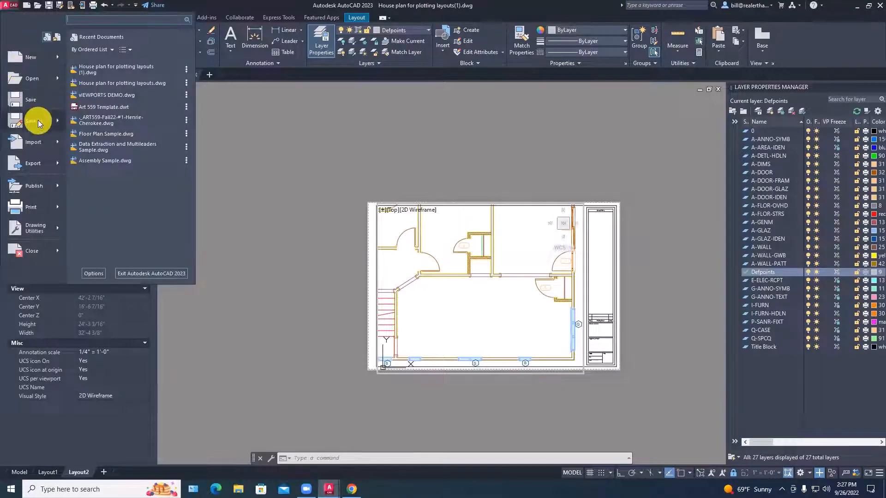
left_click(36, 121)
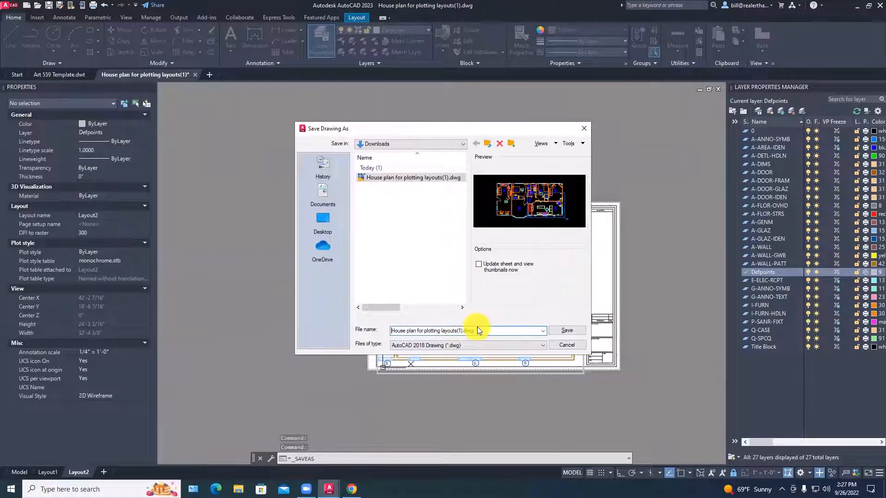
left_click(322, 219)
type("H")
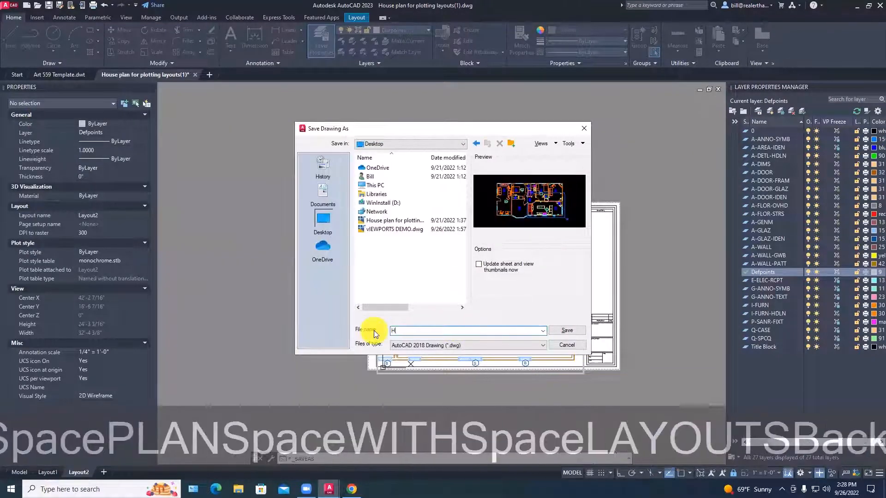
type("ouse plan w")
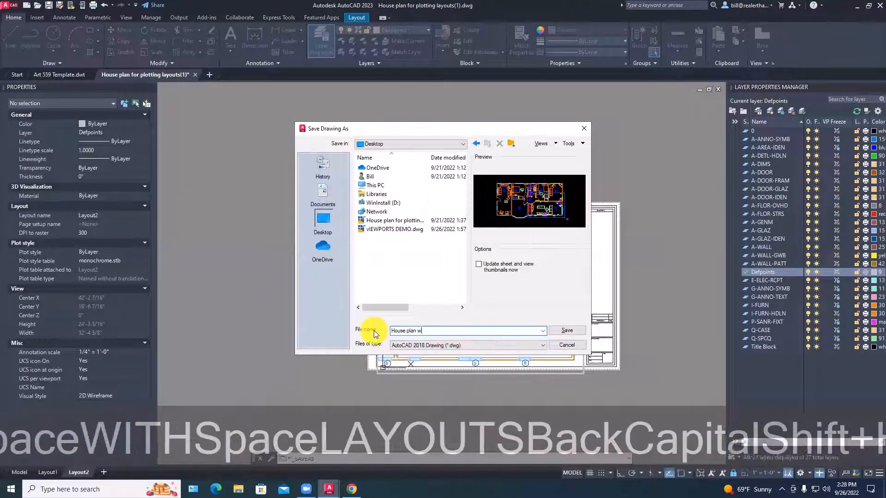
type("ith layouts ")
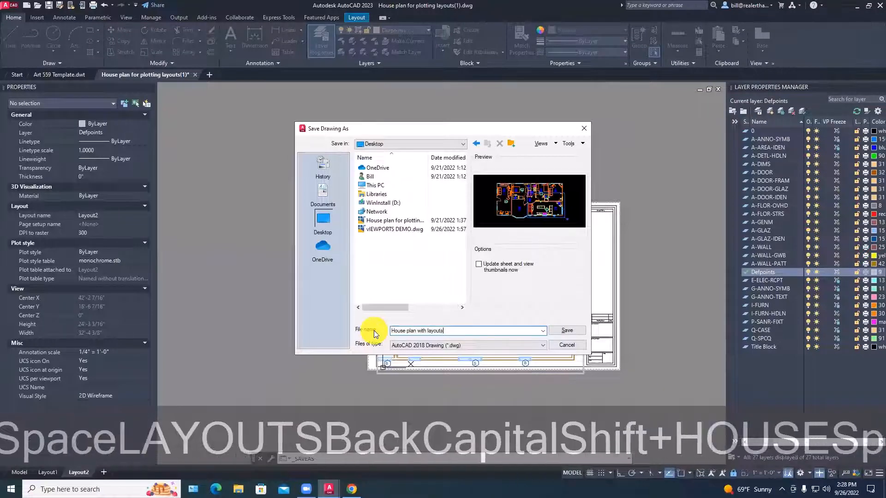
type("- Monday")
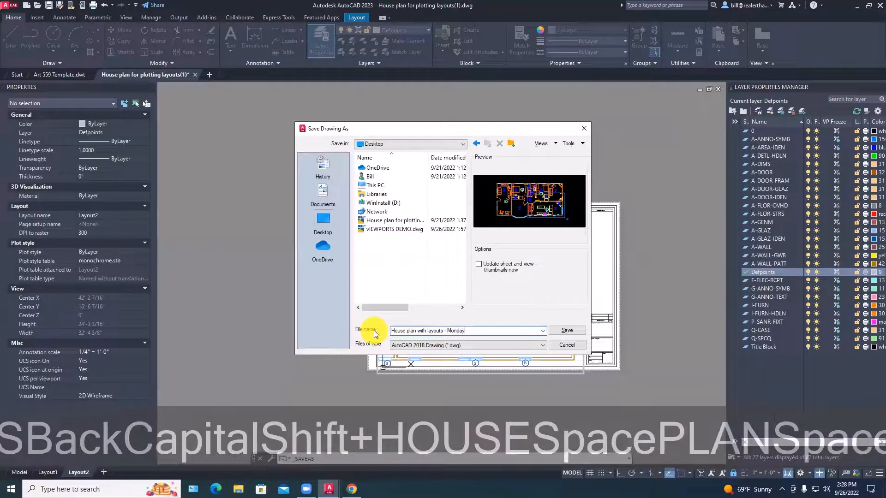
key("Return")
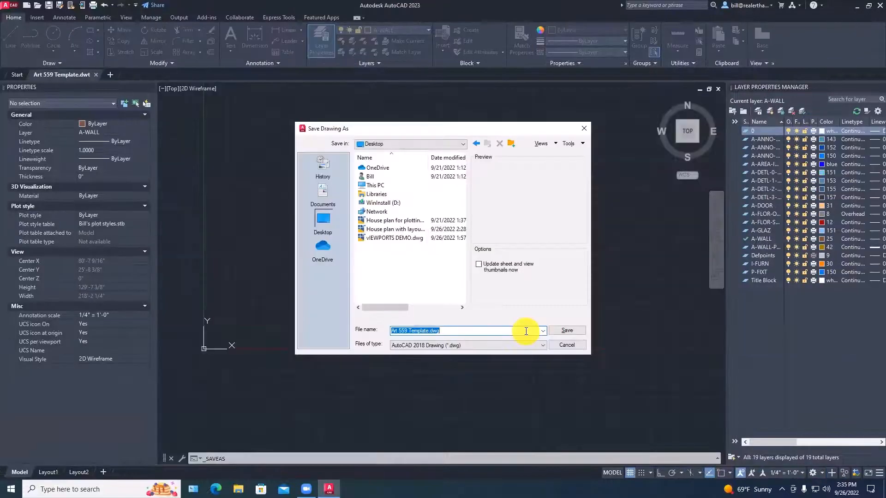
Save the new drawing to the Desktop under the name "construction phases".
type("c")
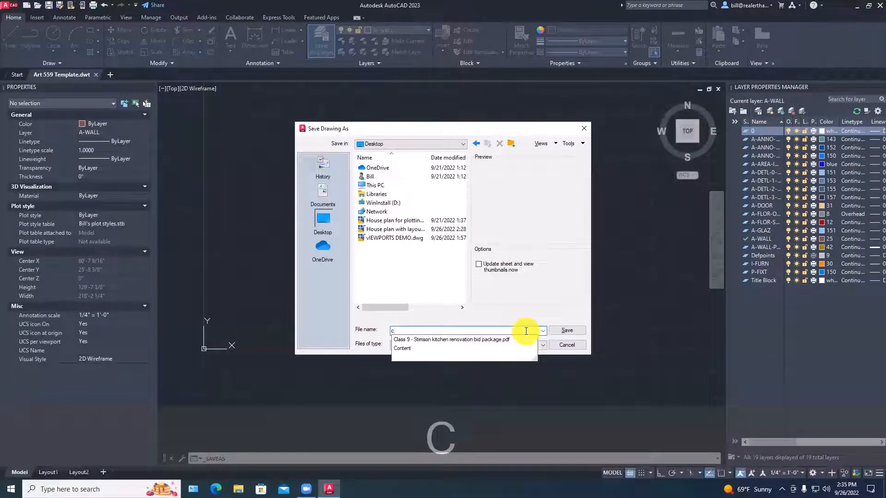
type("onstruc")
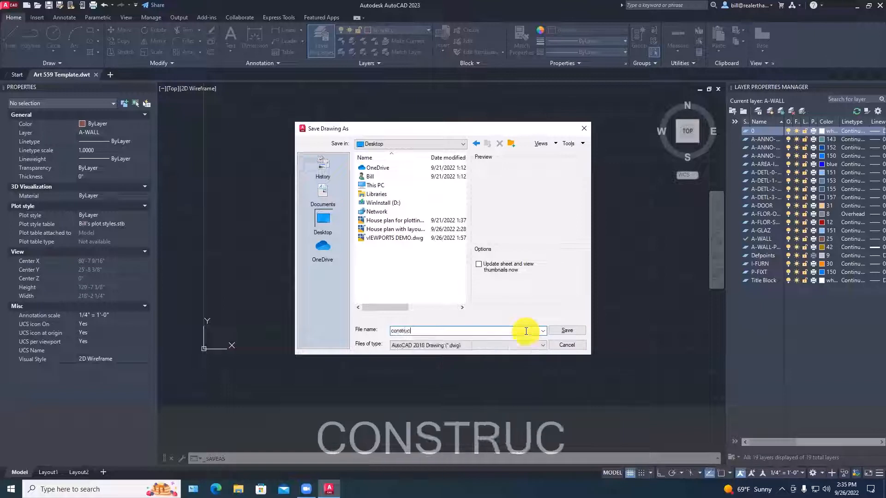
type("tion phases")
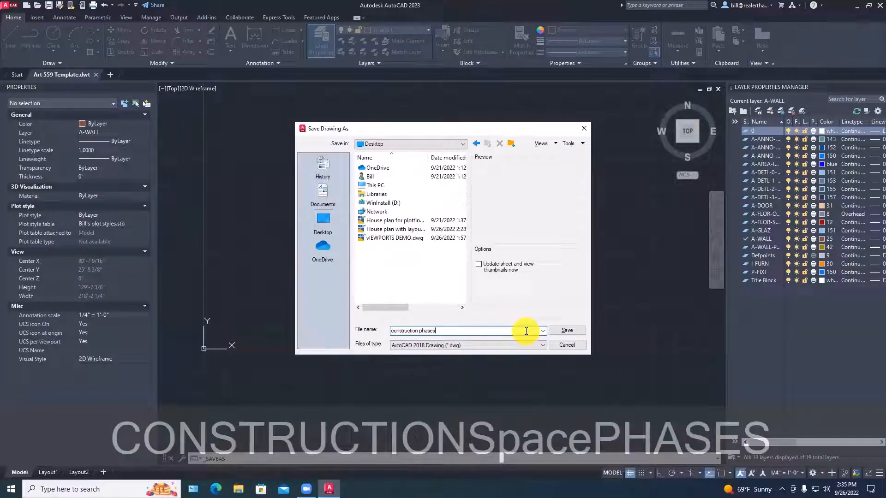
key("Return")
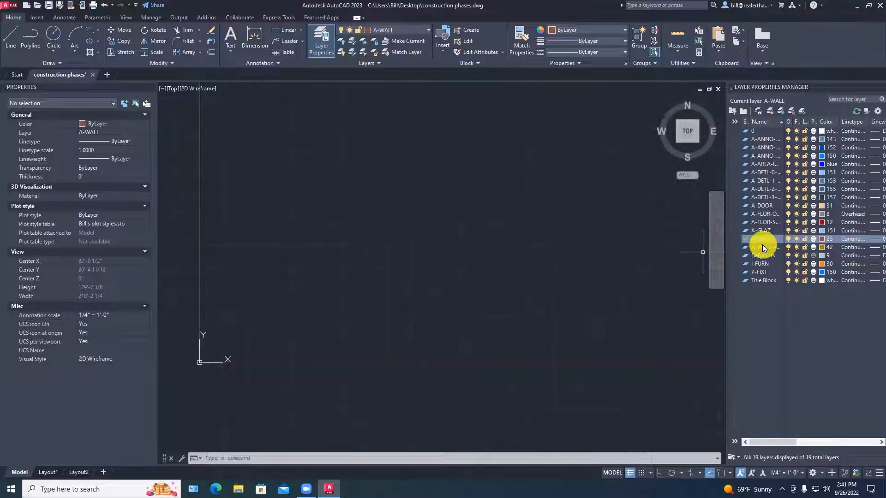
Widen the layer name column so full names can be read, and rename the layer A-WALL as A-WALL-EXG.
left_click(761, 240)
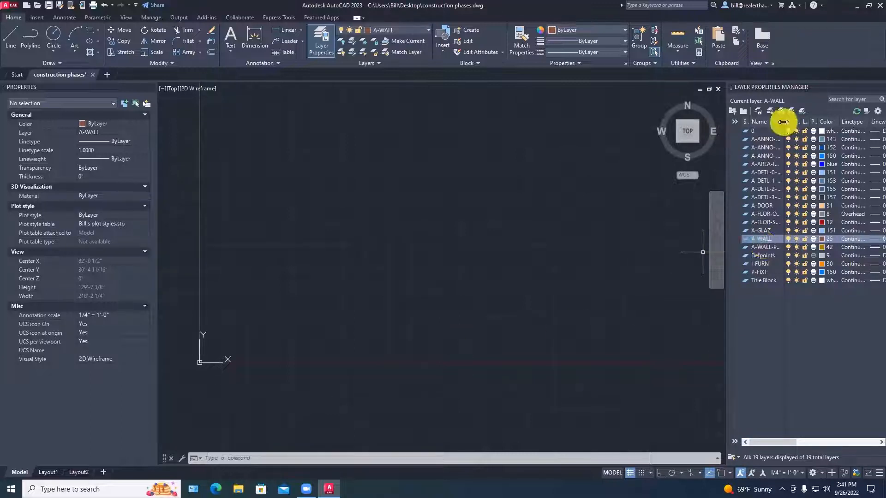
left_click_drag(783, 120, 821, 121)
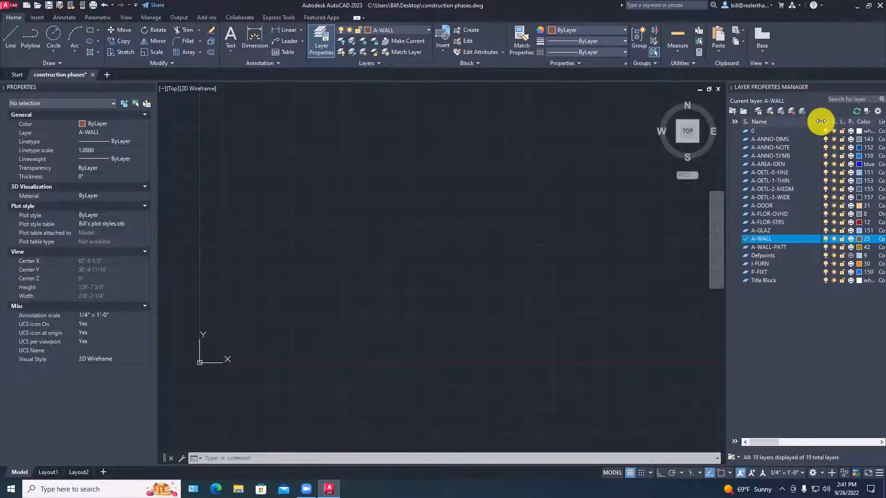
right_click(776, 239)
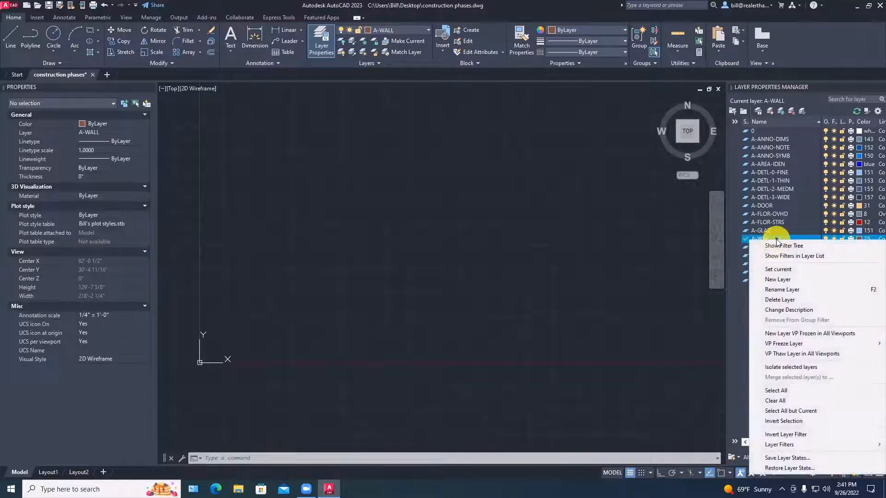
left_click(778, 290)
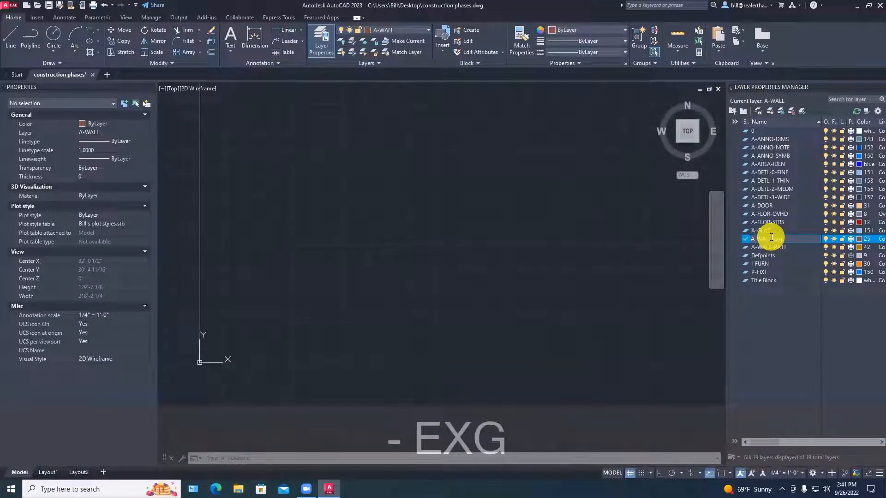
key("Caps_Lock")
key("BackSpace")
key("BackSpace")
key("BackSpace")
type("EXG")
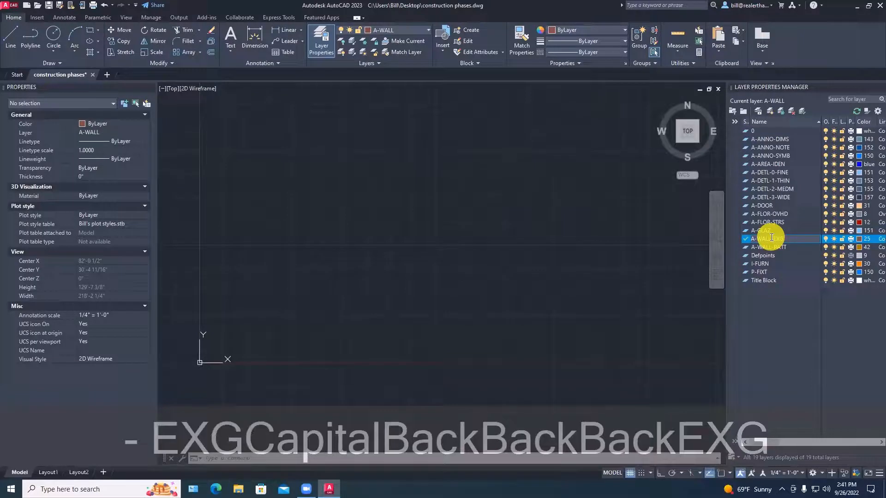
left_click(794, 308)
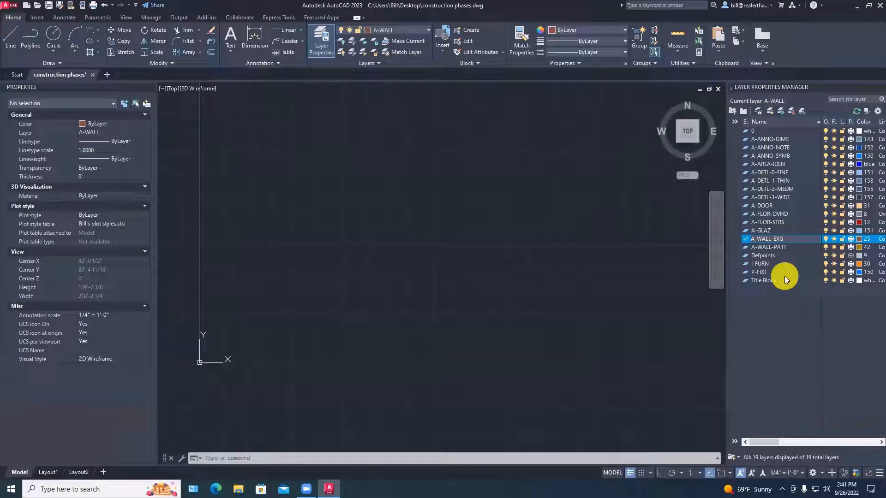
key("Return")
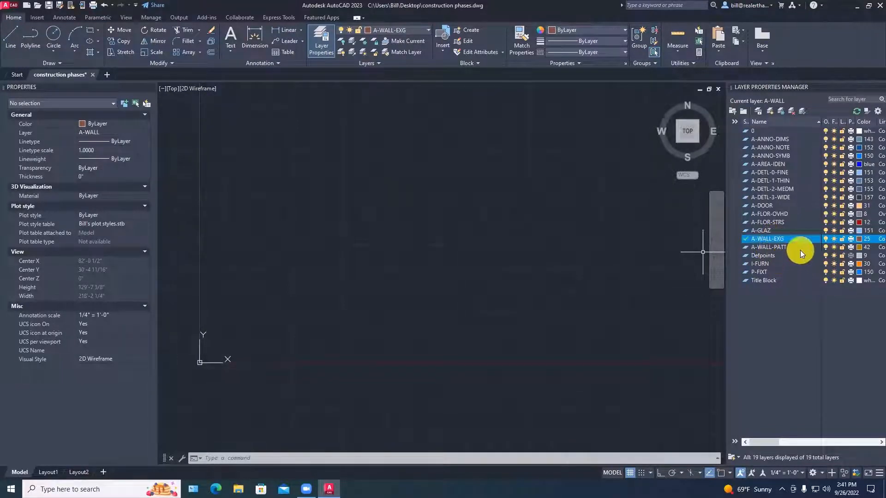
Create a new layer based on A-WALL-EXG and name it A-WALL-DEMO.
right_click(771, 238)
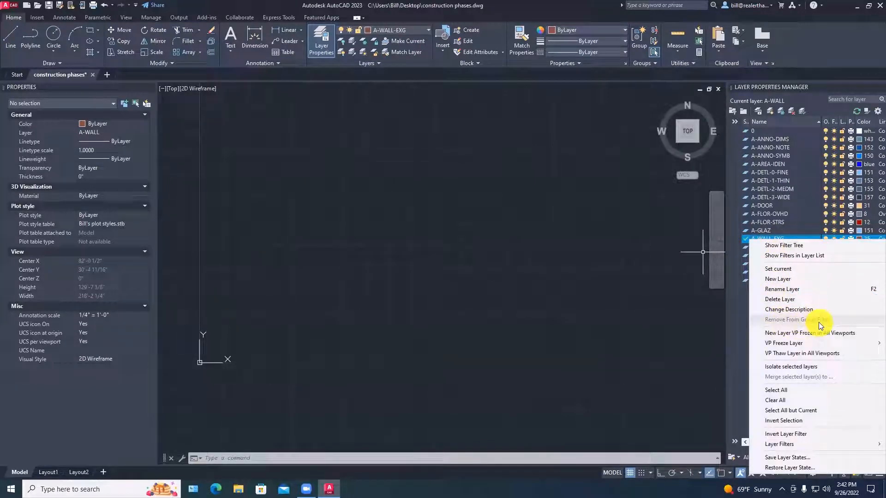
left_click(776, 279)
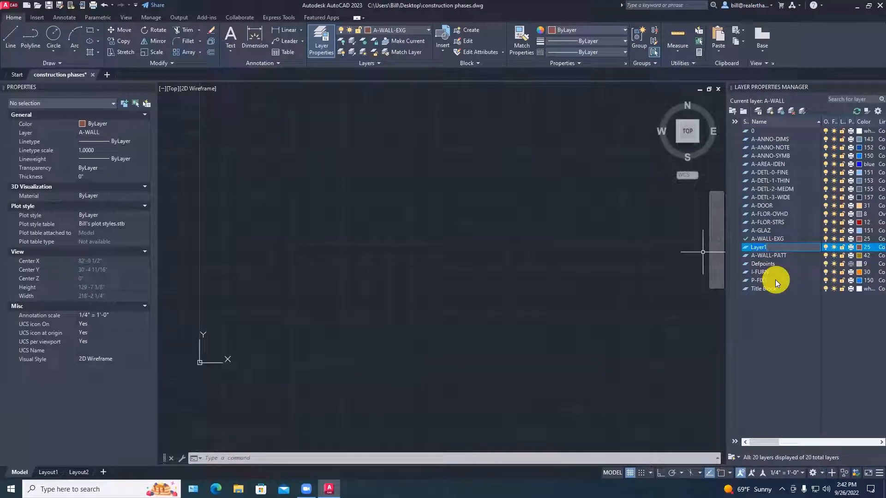
type("A-W")
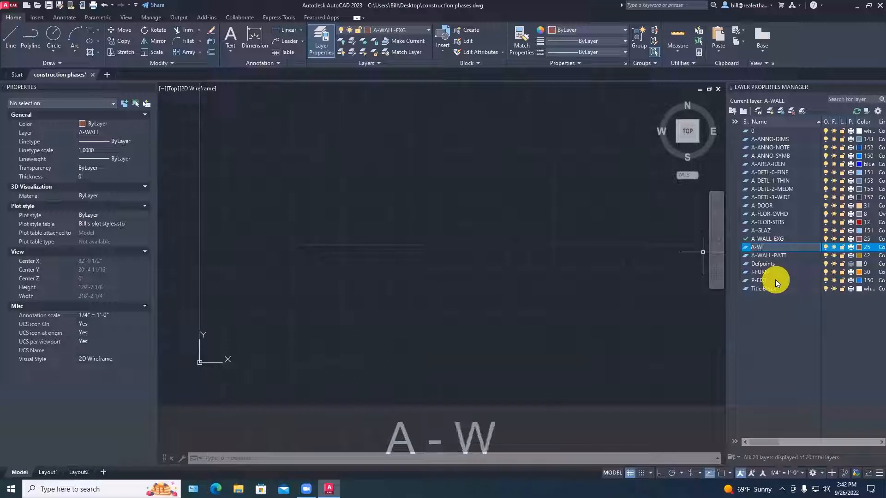
type("ALL")
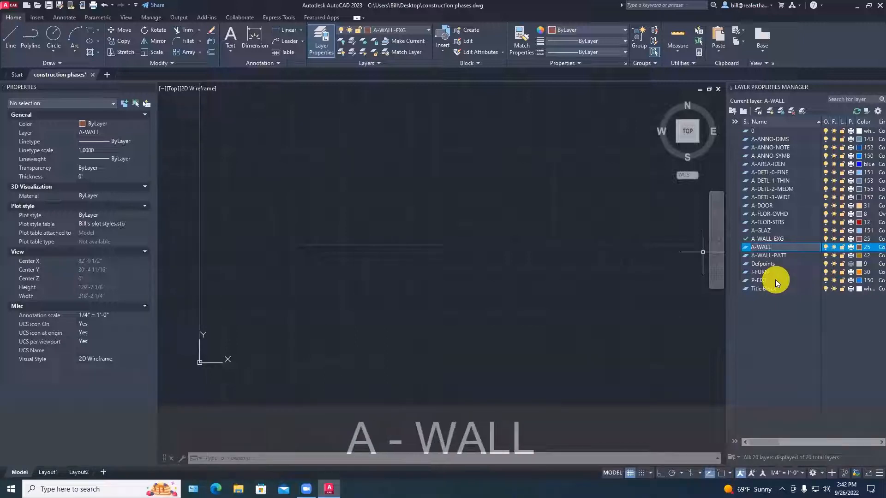
type("-DEMO")
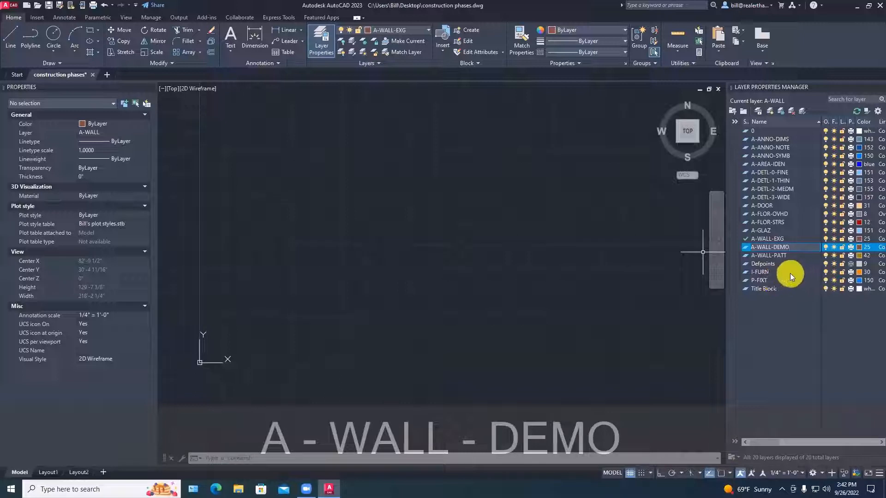
Create another new layer based on A-WALL-DEMO and name it A-WALL-NEW.
left_click(759, 249)
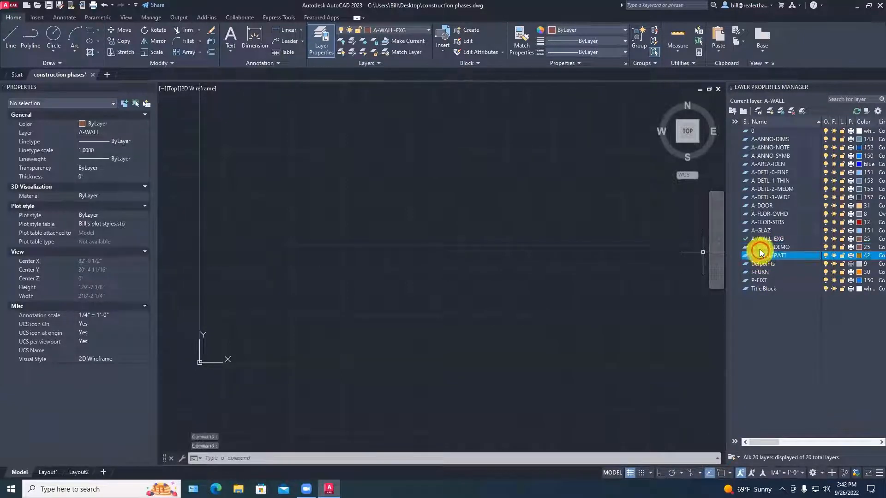
right_click(759, 248)
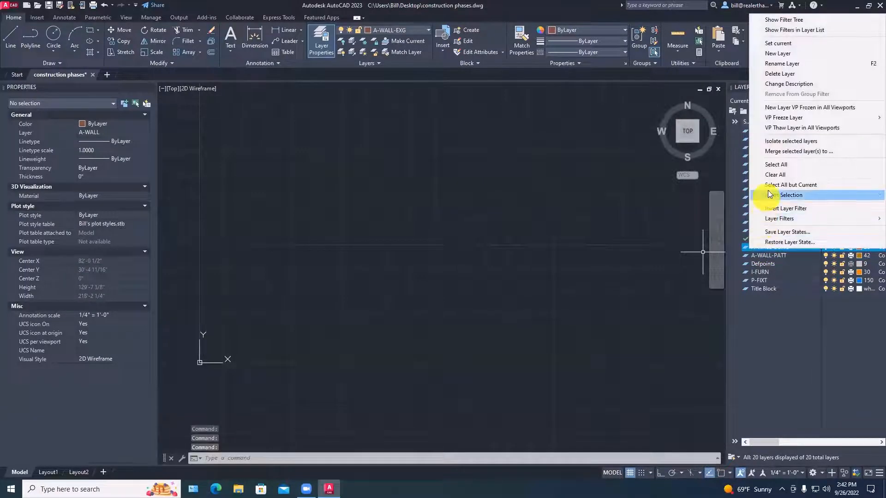
left_click(774, 57)
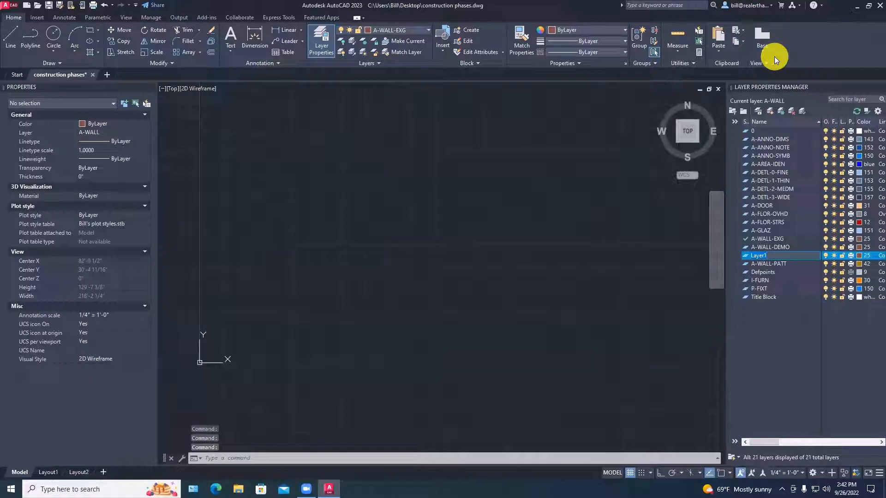
type("A-WALL-NEW")
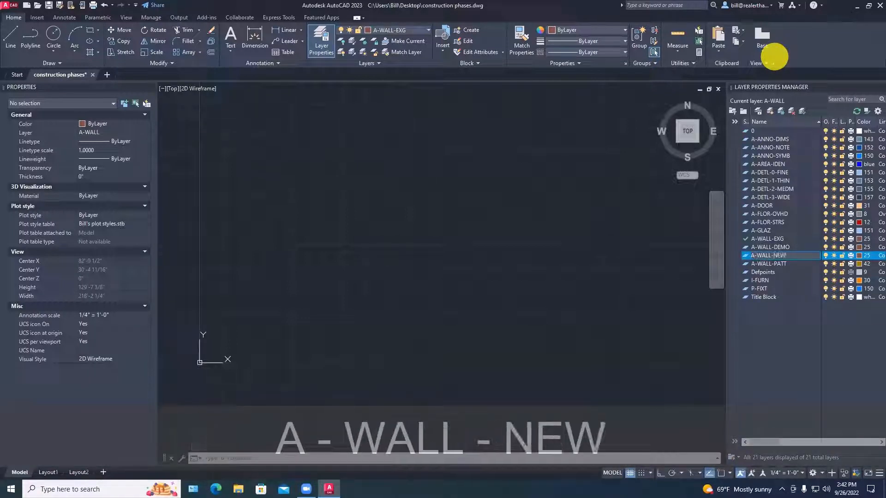
key("Return")
key("Return")
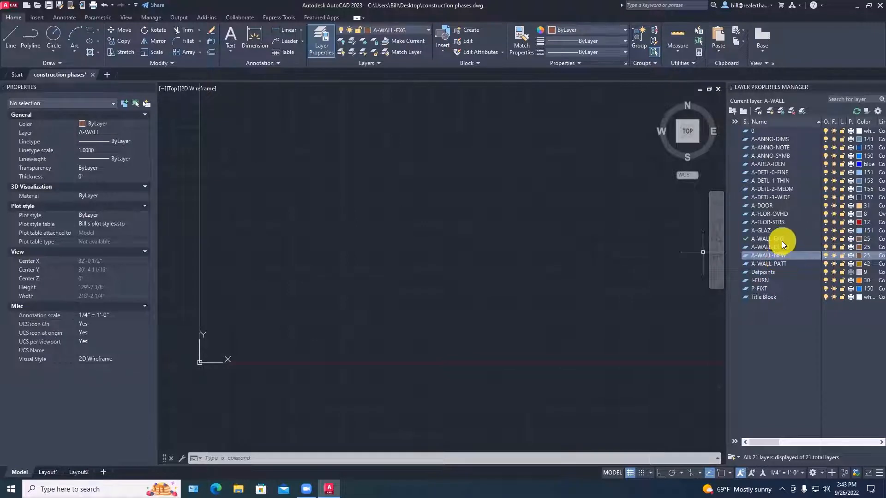
Set the color of layer A-WALL-DEMO to red and the color of layer A-WALL-NEW to index color 140.
left_click(858, 248)
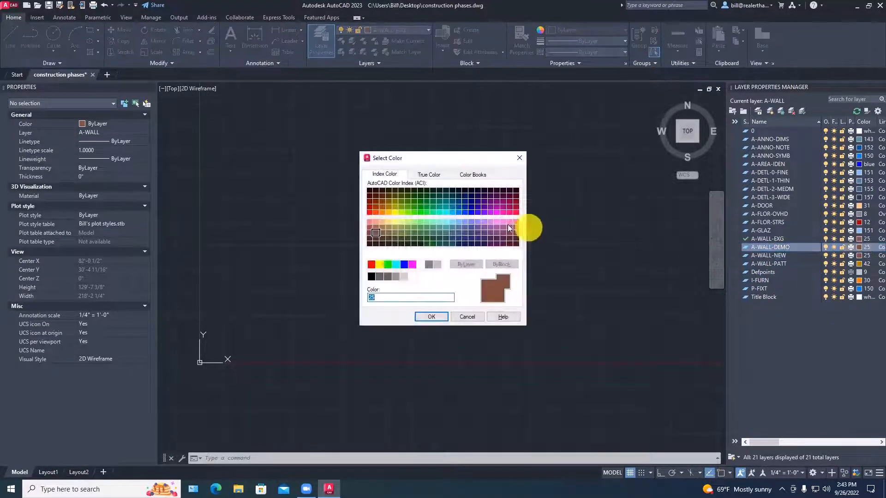
left_click(371, 265)
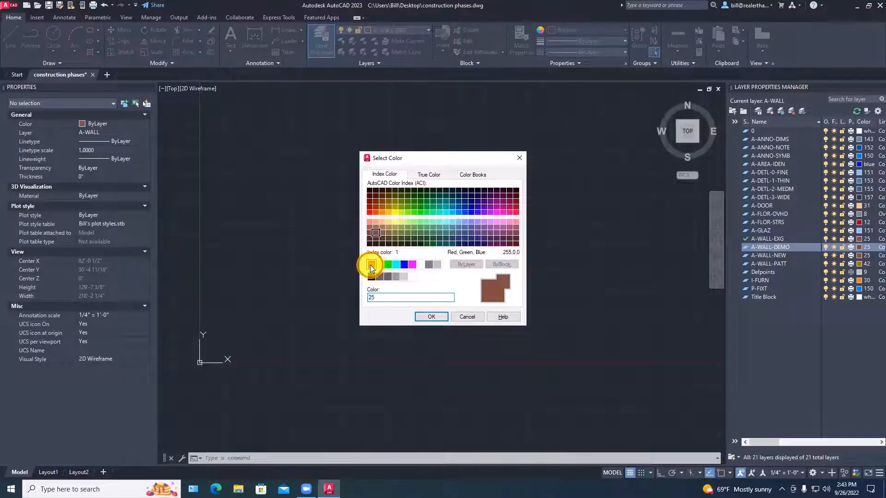
left_click(426, 316)
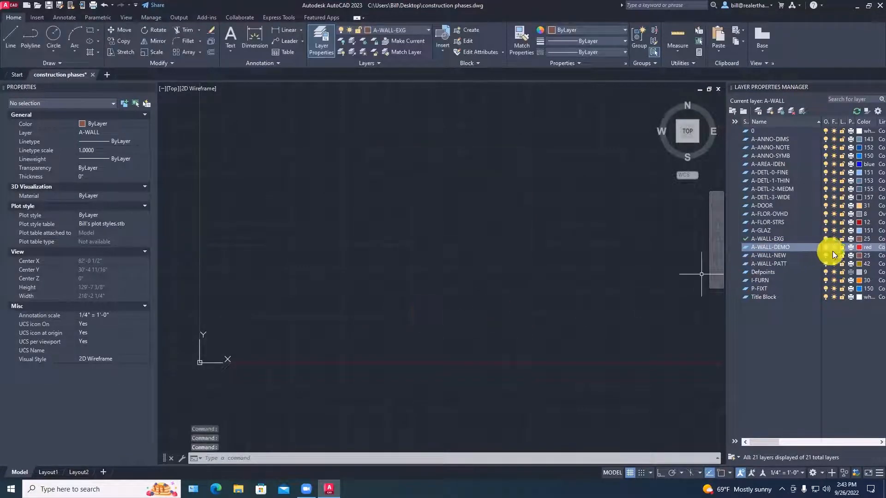
left_click(857, 256)
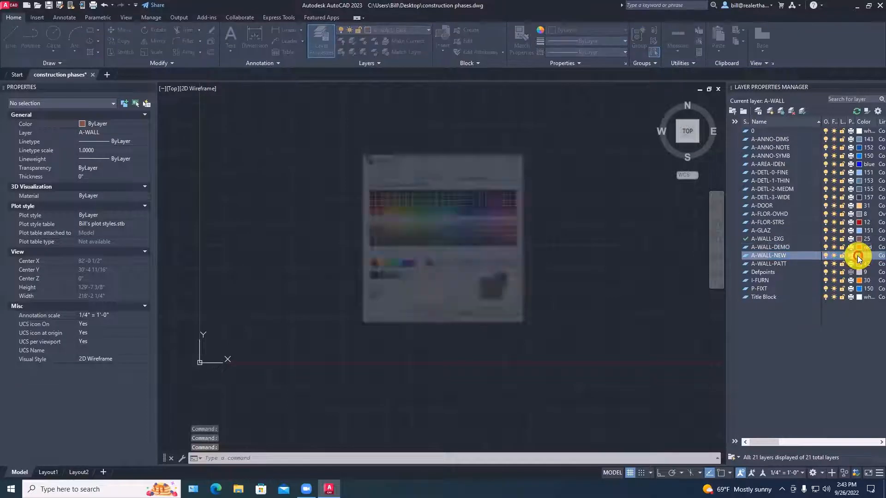
left_click(397, 264)
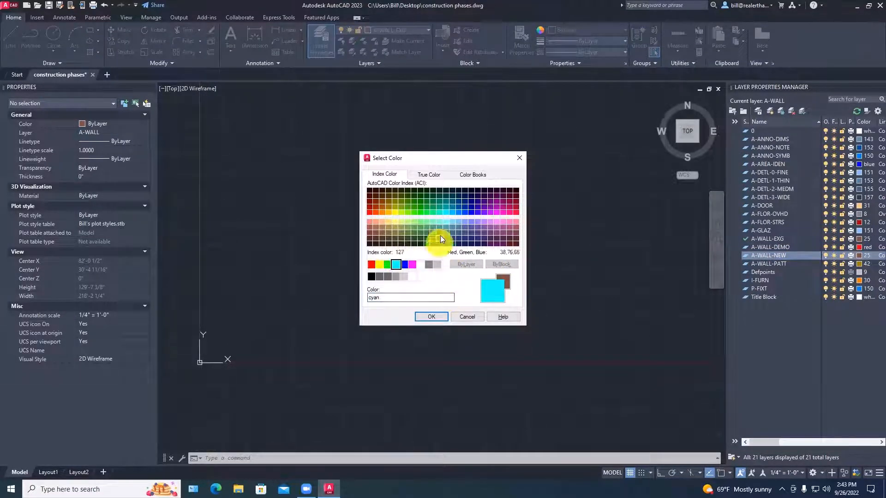
left_click(452, 213)
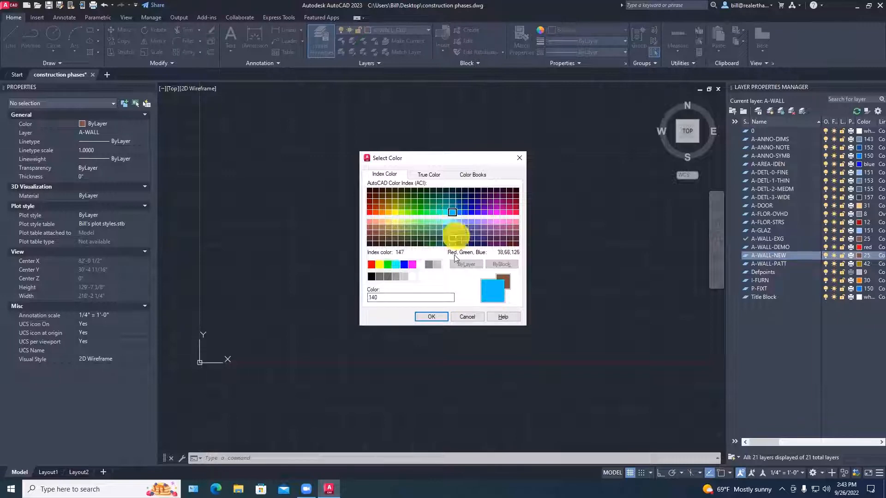
left_click(433, 317)
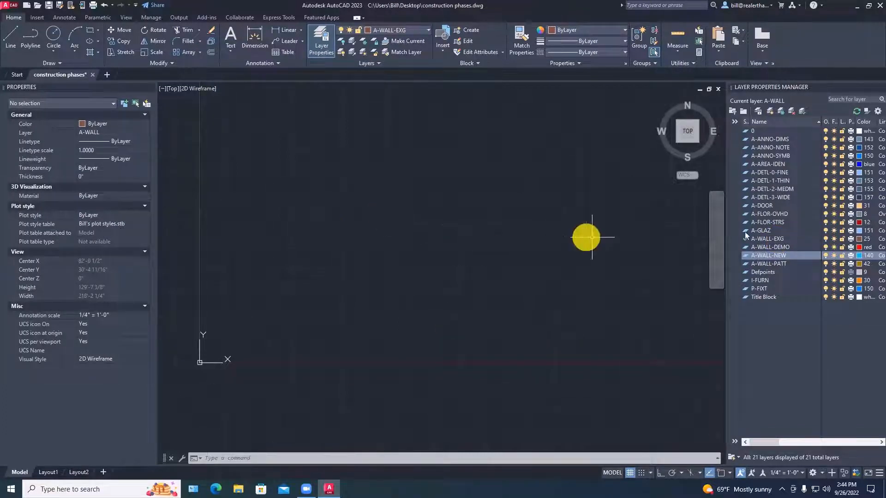
left_click(767, 238)
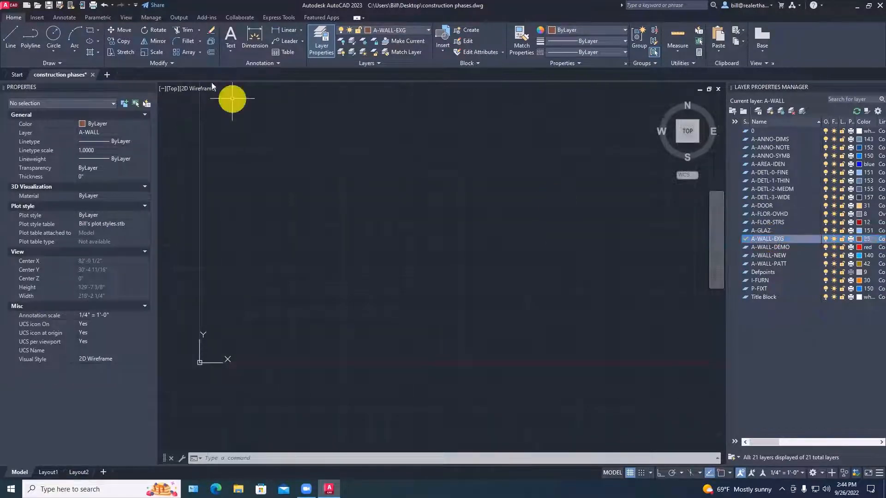
type("rec")
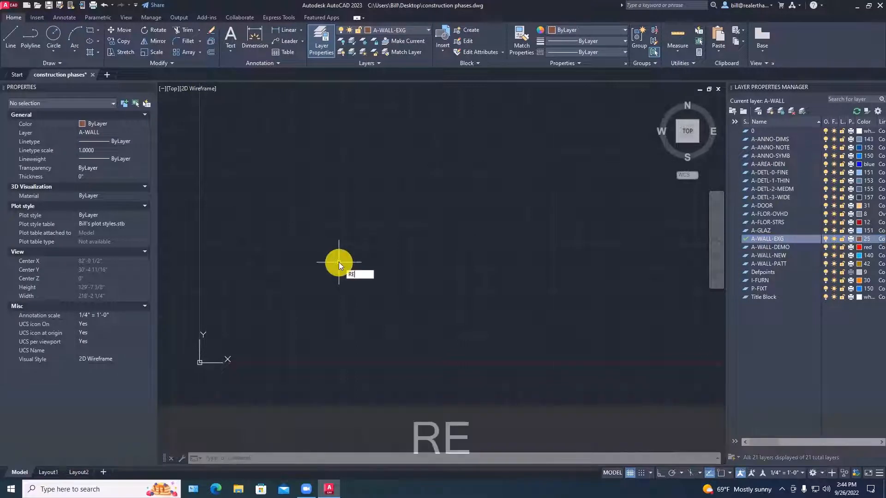
key("space")
left_click(321, 313)
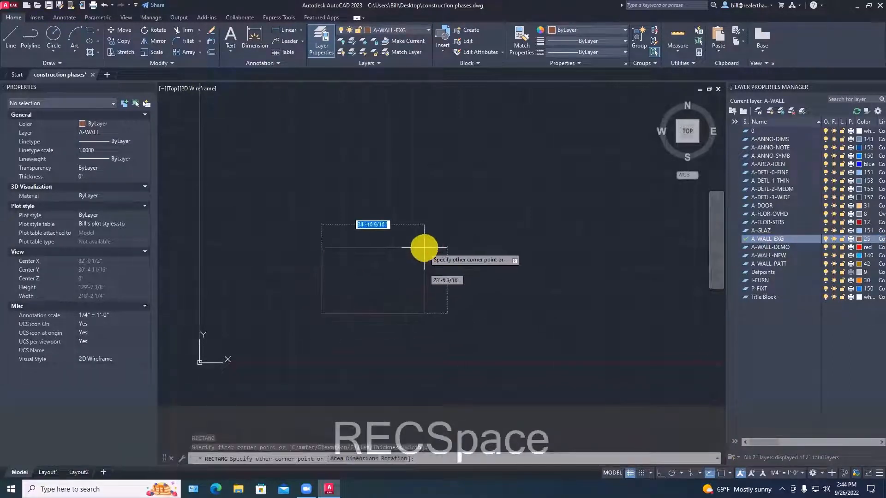
type("@")
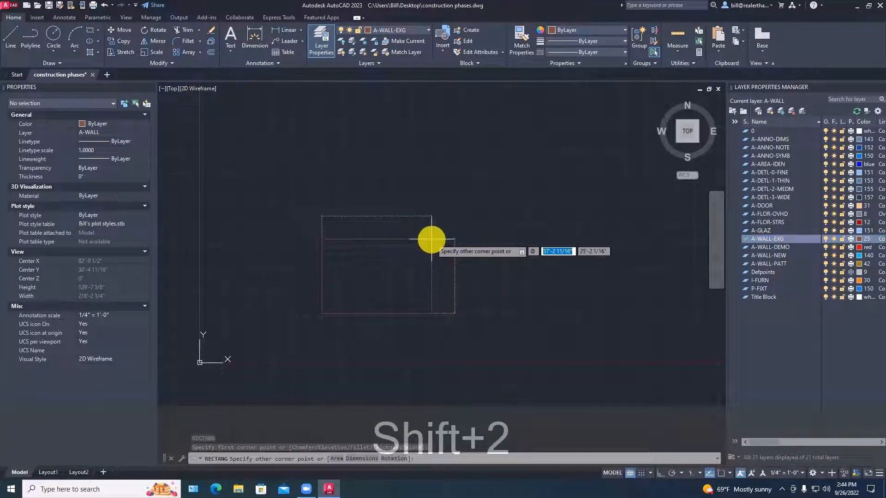
type("30/,2")
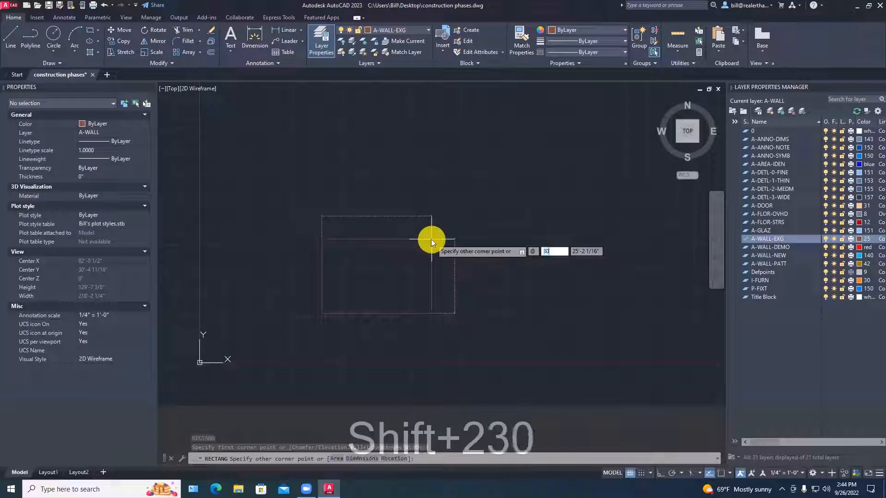
type("0'")
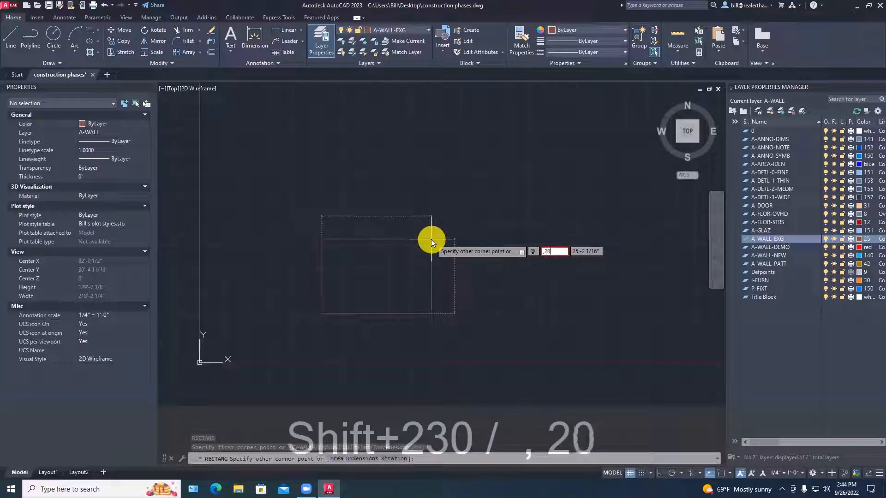
key("Return")
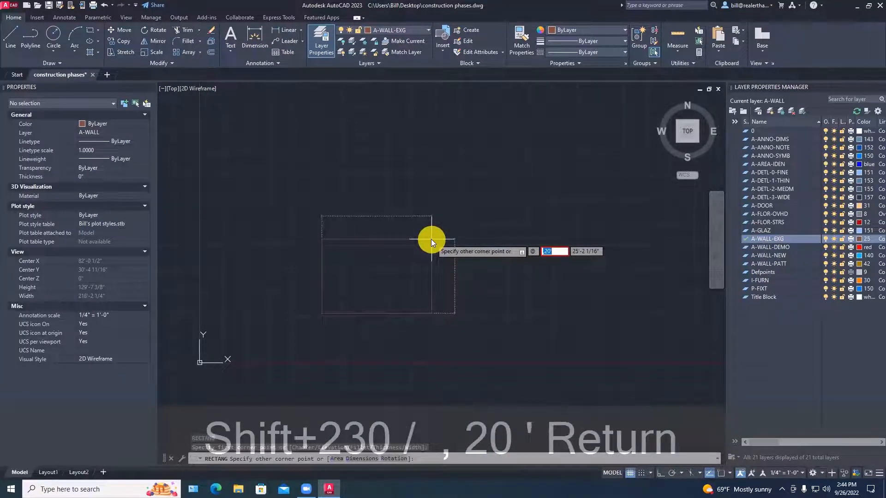
key("Escape")
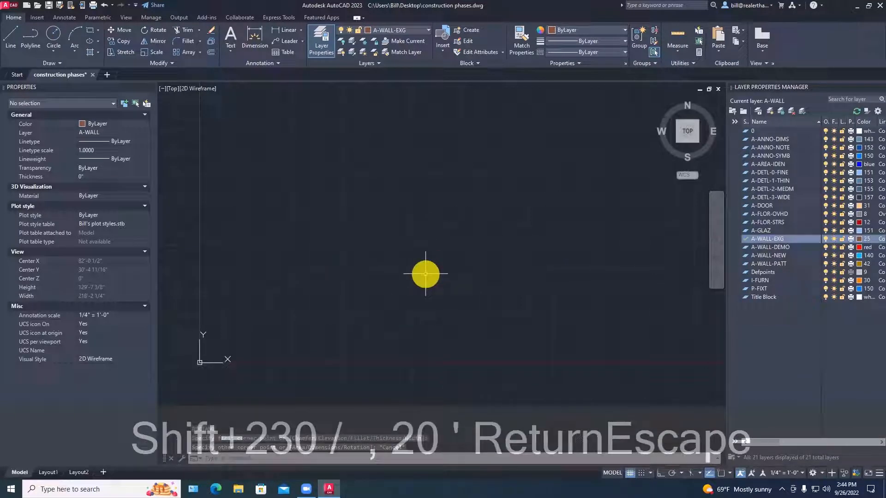
Draw a 30' by 20' rectangle as the outer face of the existing building walls.
type("rec")
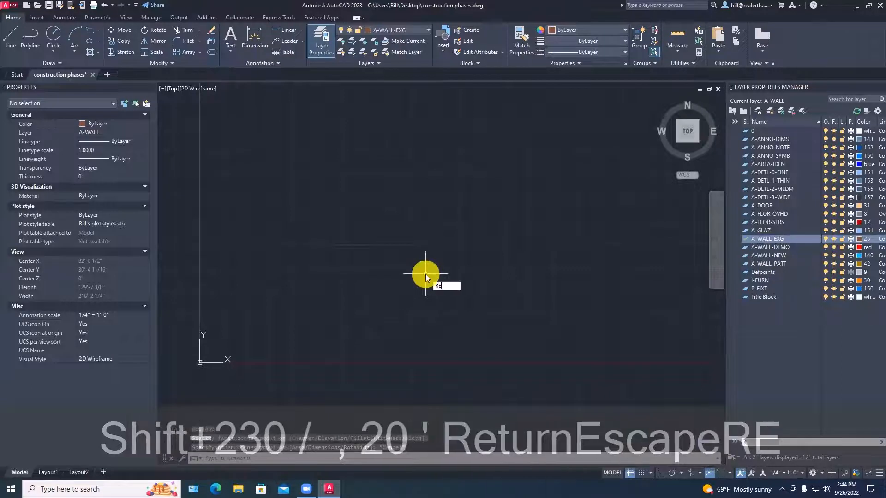
key("space")
left_click(349, 313)
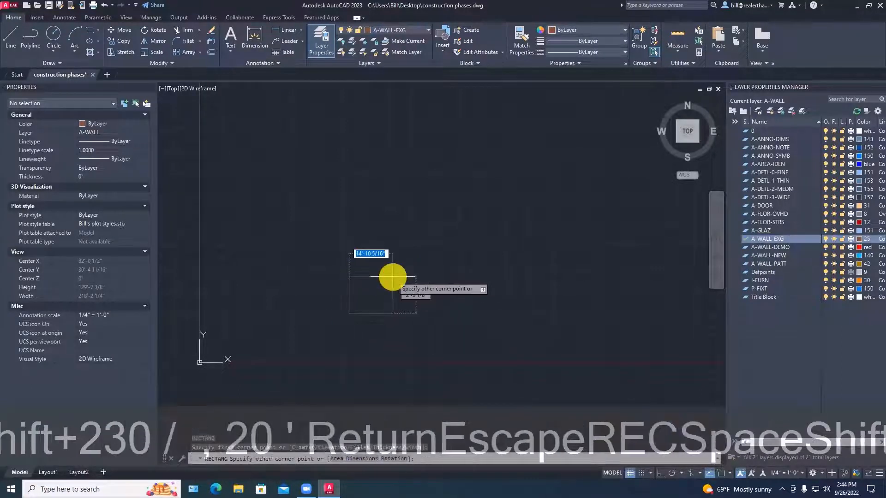
type("@30'")
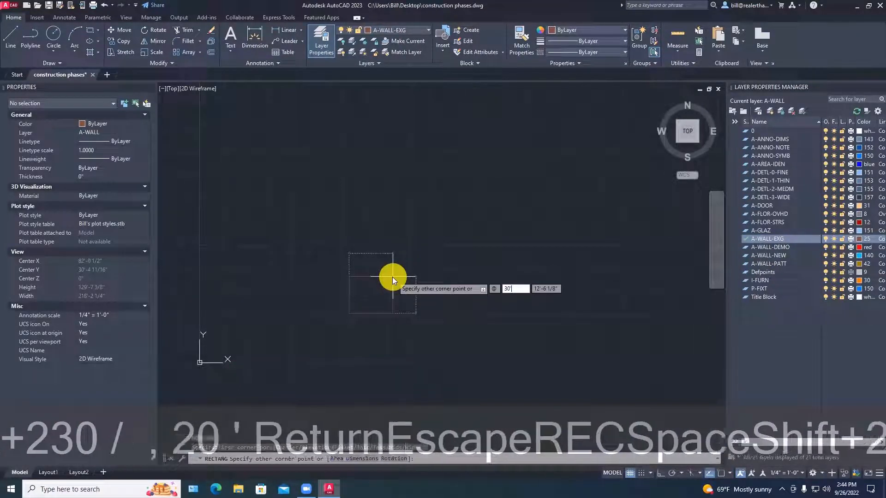
type(",20'")
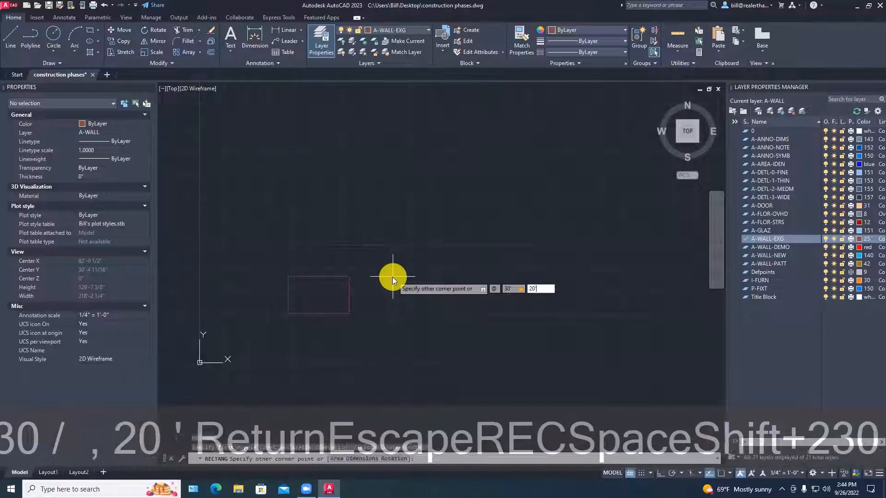
key("Return")
Offset the rectangle 12 inches to the inside to form the exterior wall thickness.
scroll(393, 277, "up", 4)
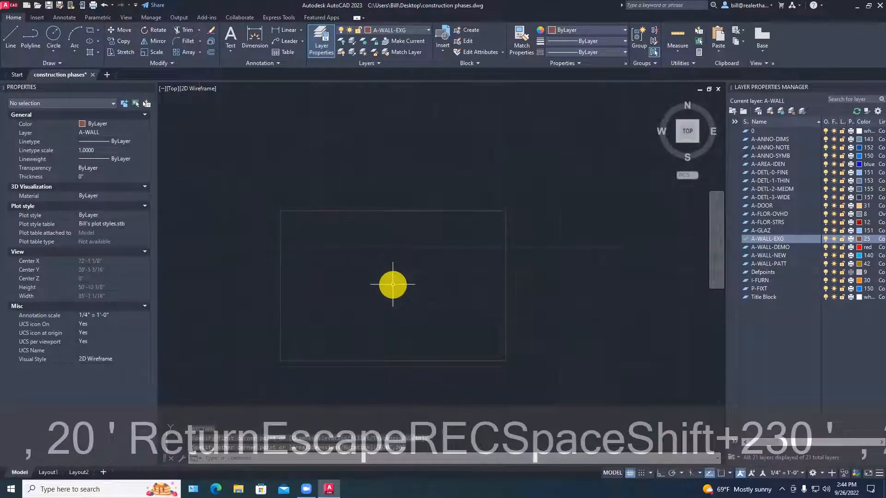
type("OFFSW")
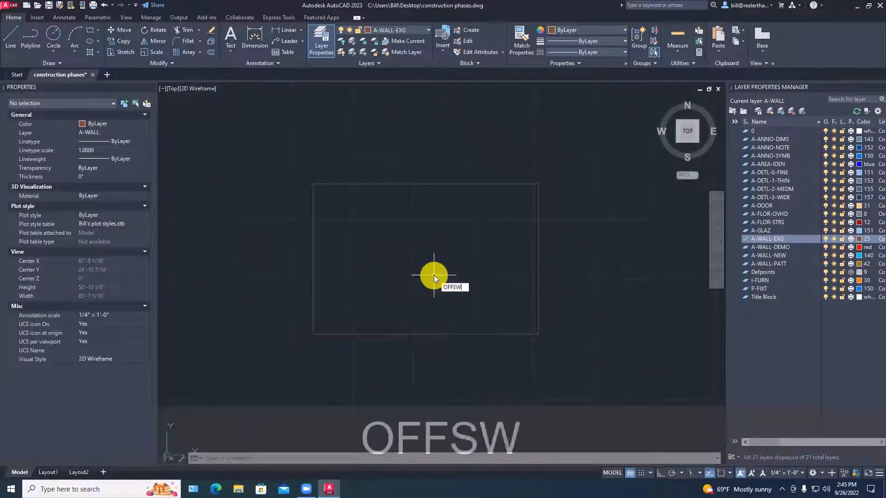
key("BackSpace")
type("ET")
key("Return")
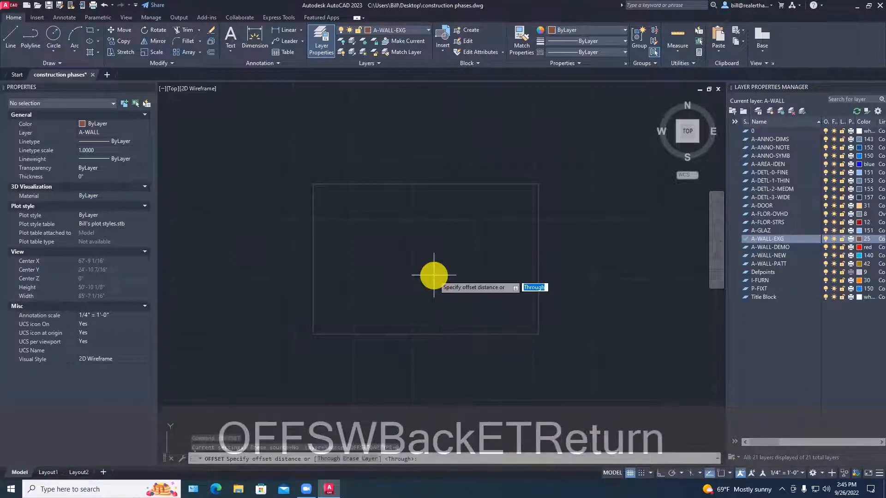
type("12")
key("space")
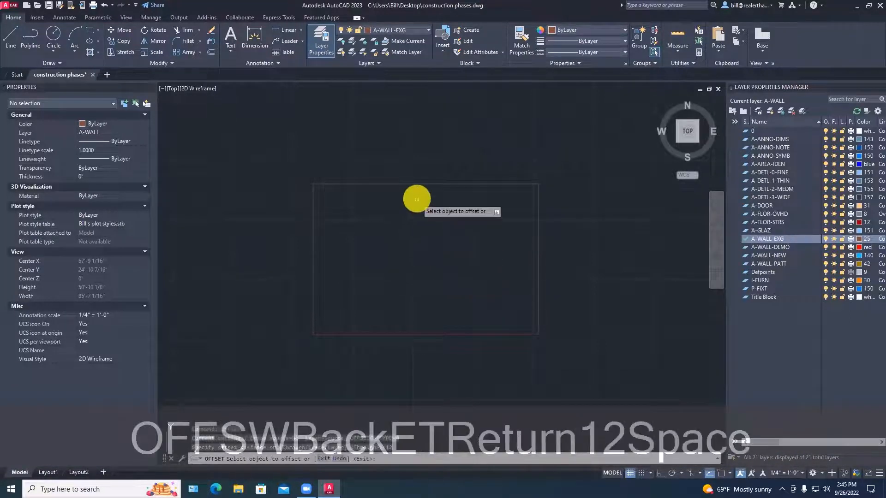
left_click(416, 184)
left_click(421, 239)
key("space")
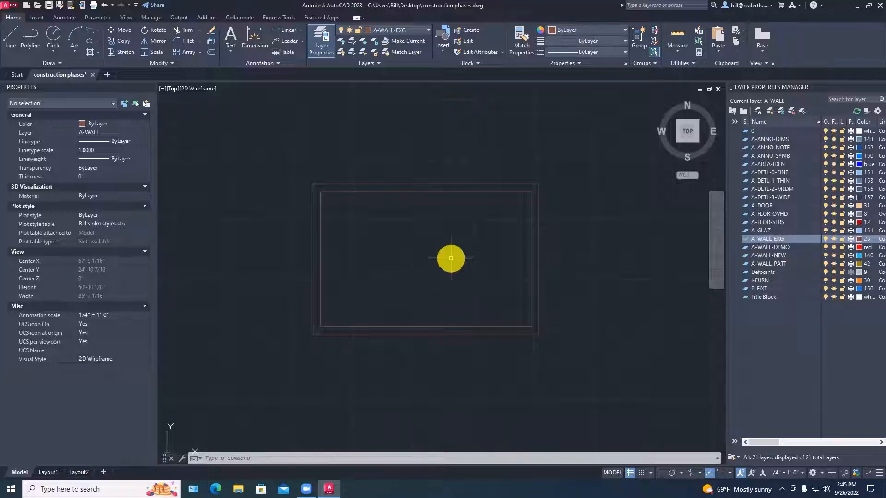
With Ortho on, draw a vertical partition line about 18' long from the upper to the lower inner wall face, just right of centre.
type("l")
key("space")
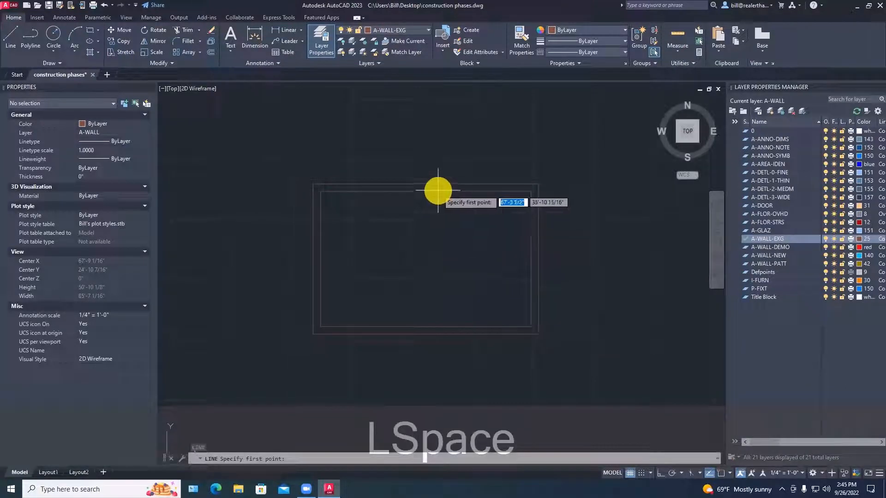
left_click(417, 193)
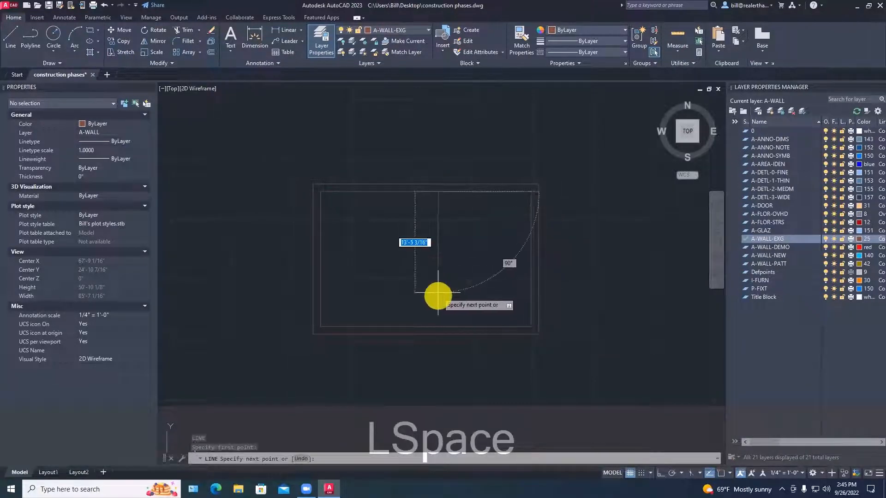
key("F8")
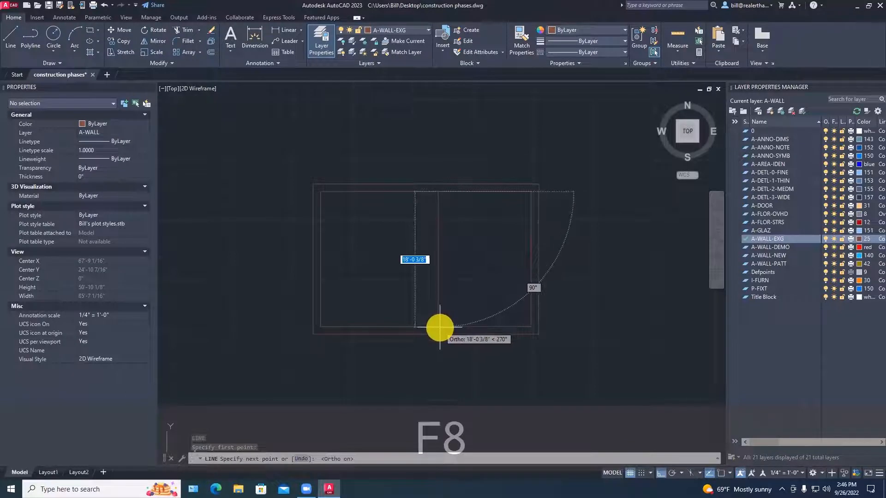
left_click(439, 328)
key("space")
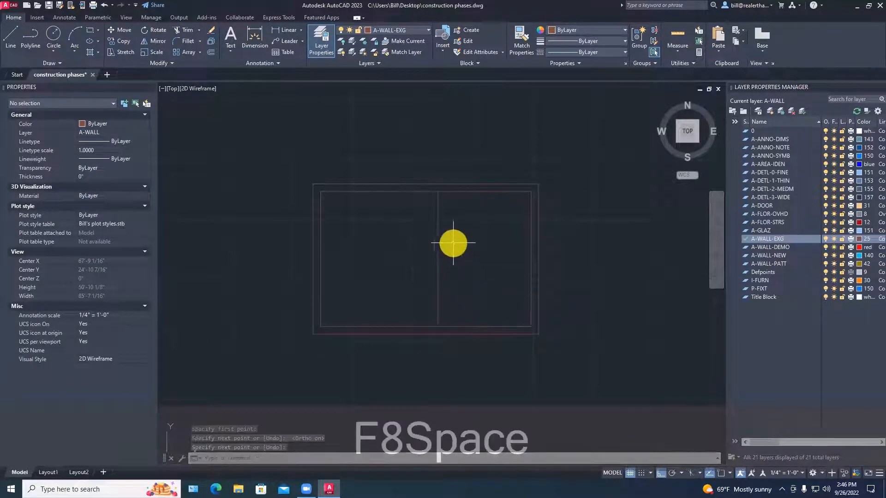
Draw a second vertical line close to the right of the first, running slightly past both inner wall faces, to complete the partition.
type("l")
key("space")
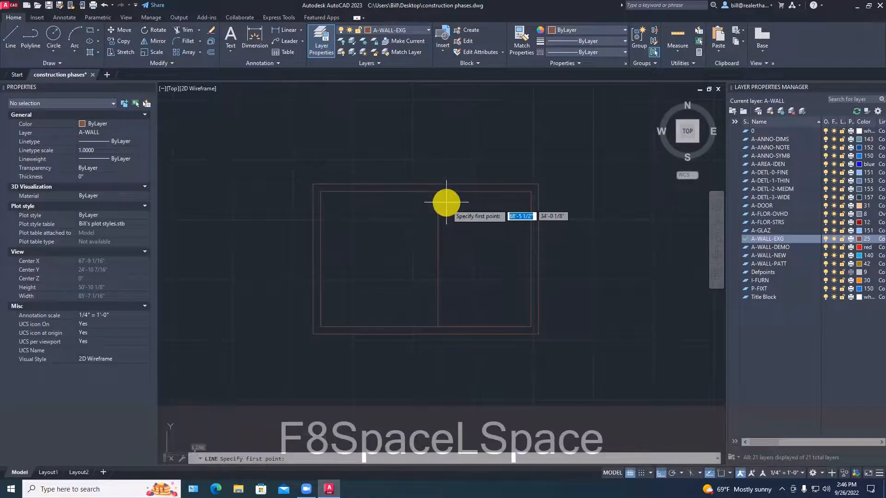
left_click(443, 189)
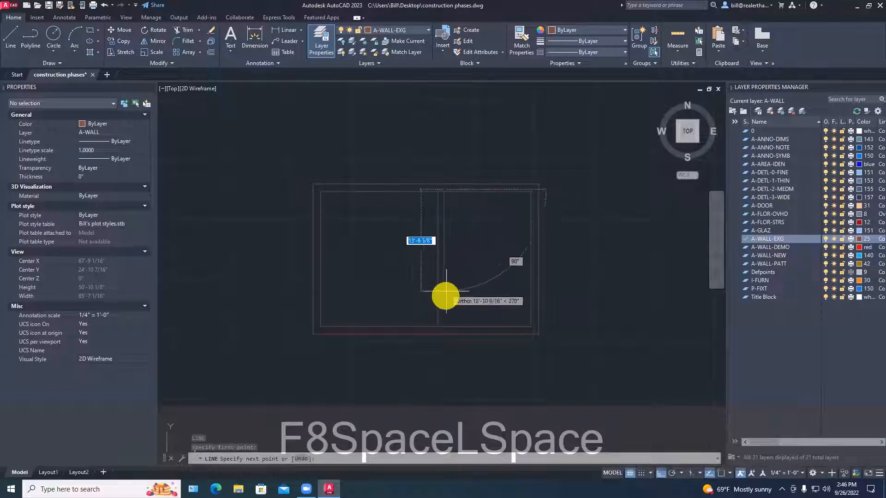
left_click(444, 331)
key("space")
Draw two closely spaced horizontal lines from the vertical partition to the right exterior wall to form a cross partition at mid-height.
key("space")
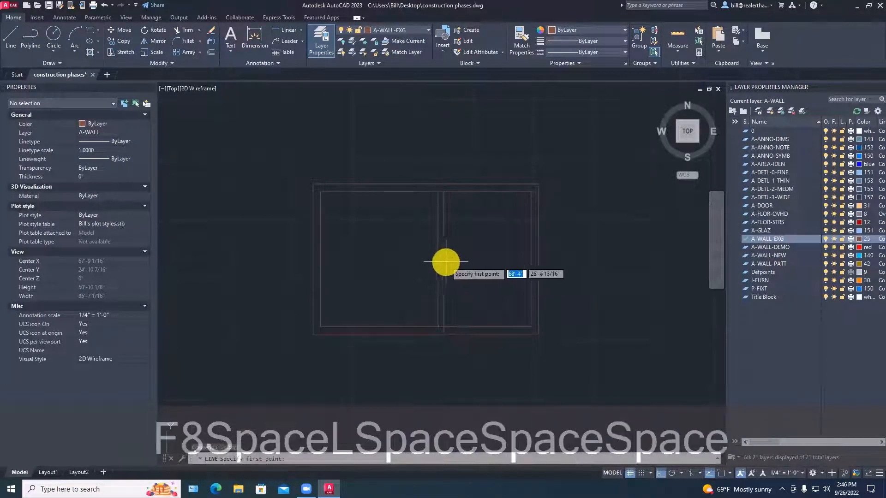
left_click(443, 264)
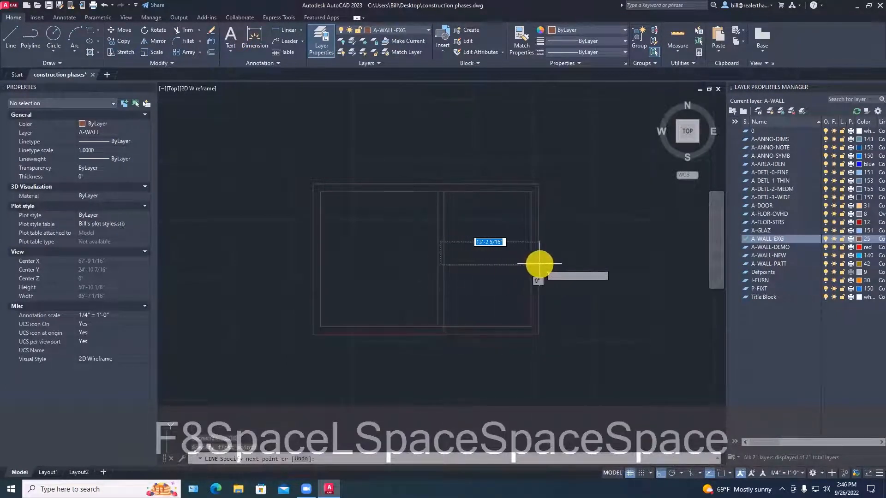
left_click(534, 264)
key("space")
key("space")
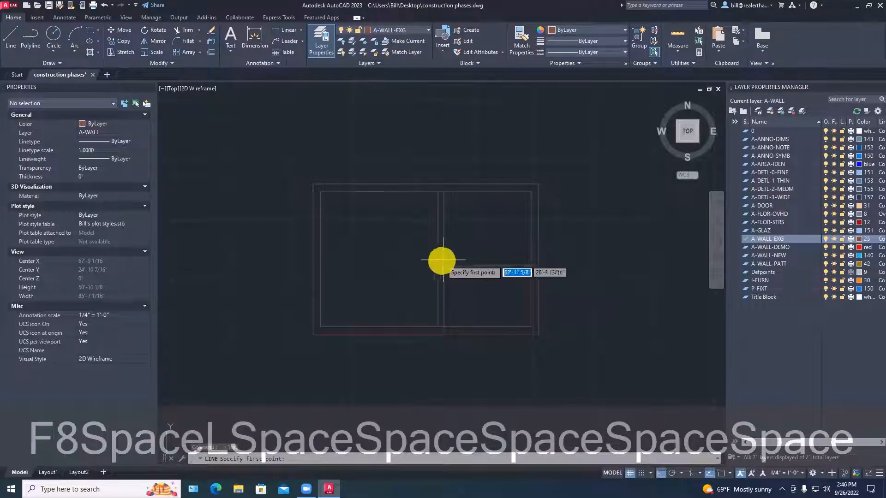
left_click(445, 260)
left_click(532, 258)
key("space")
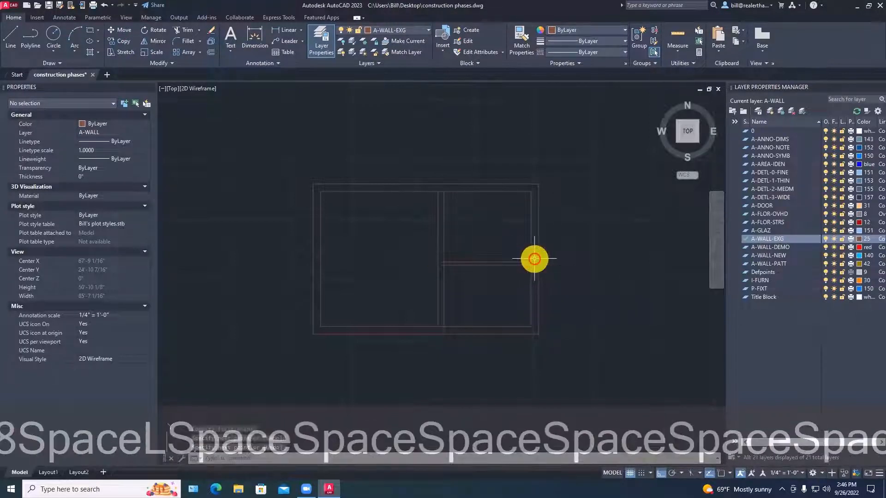
Turn off object snap tracking and stretch the upper end of the left partition line upward past the inner face of the top wall.
left_click(708, 472)
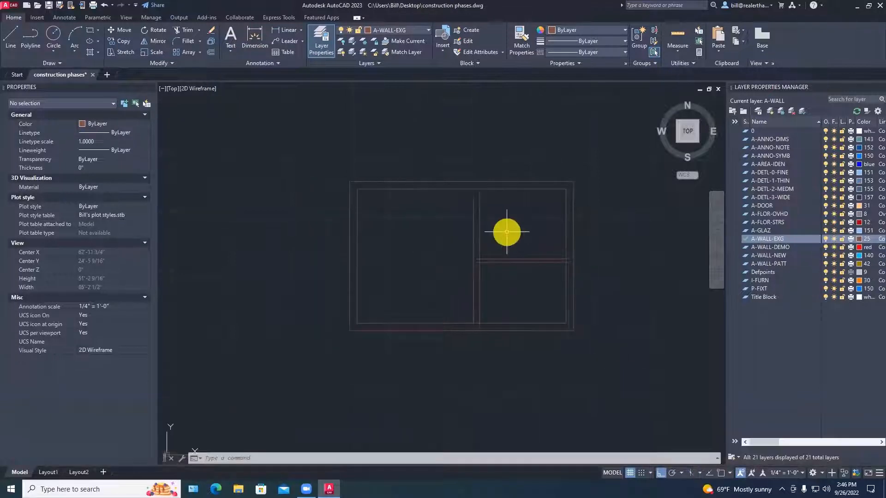
scroll(480, 212, "up", 5)
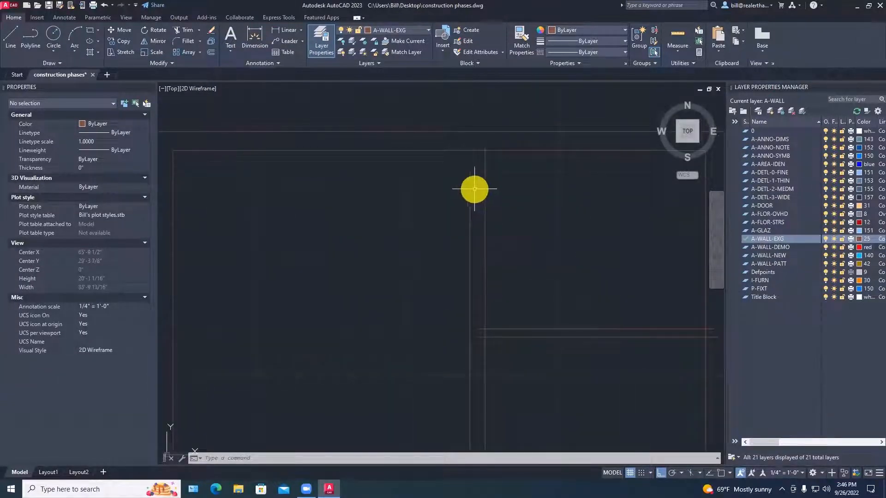
type("s")
key("space")
left_click(477, 169)
left_click(455, 212)
key("space")
left_click(455, 213)
left_click(454, 184)
key("Escape")
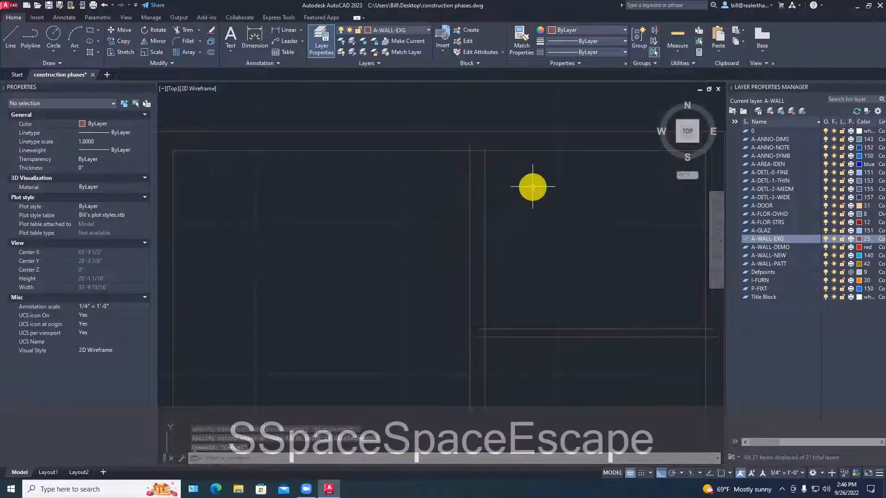
Trim the partition's junction with the upper wall, then the cross partition's left overhangs and the vertical line segment between its two lines.
type("tr")
key("space")
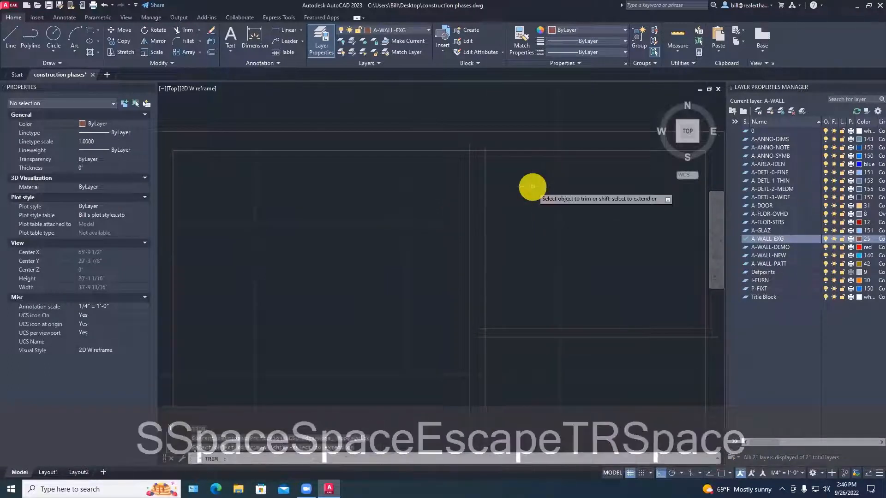
left_click(479, 148)
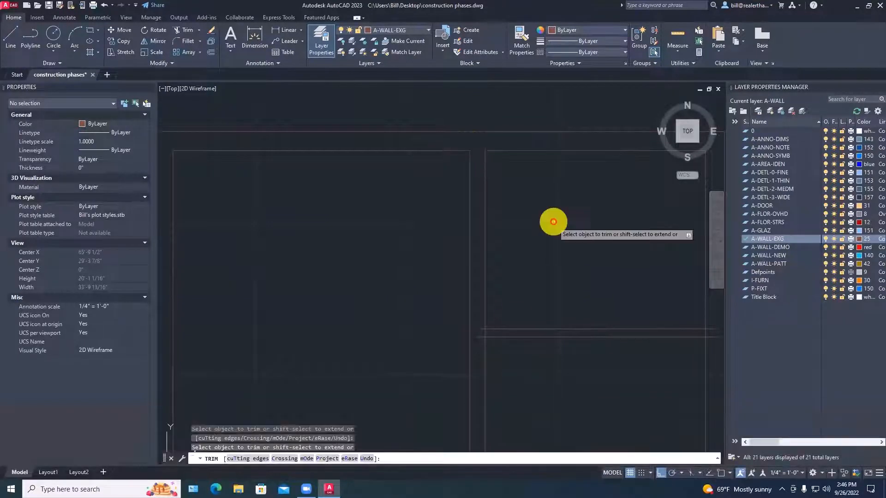
left_click(479, 327)
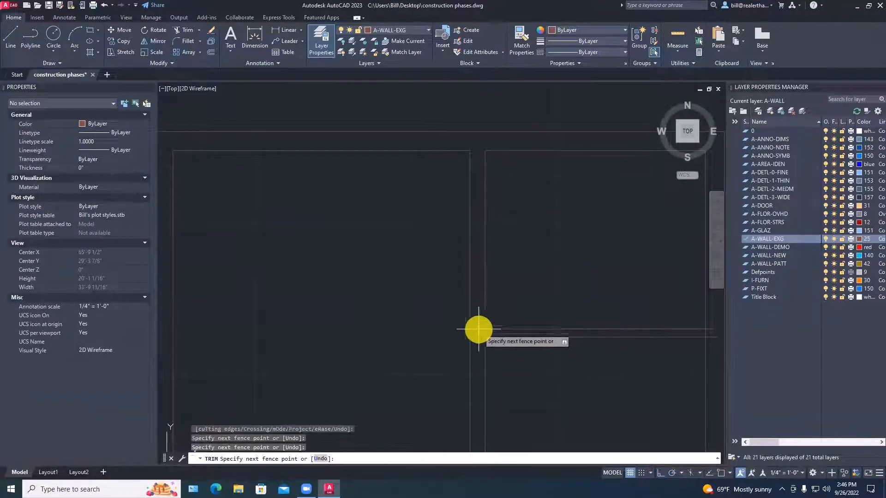
left_click(477, 330)
left_click(482, 336)
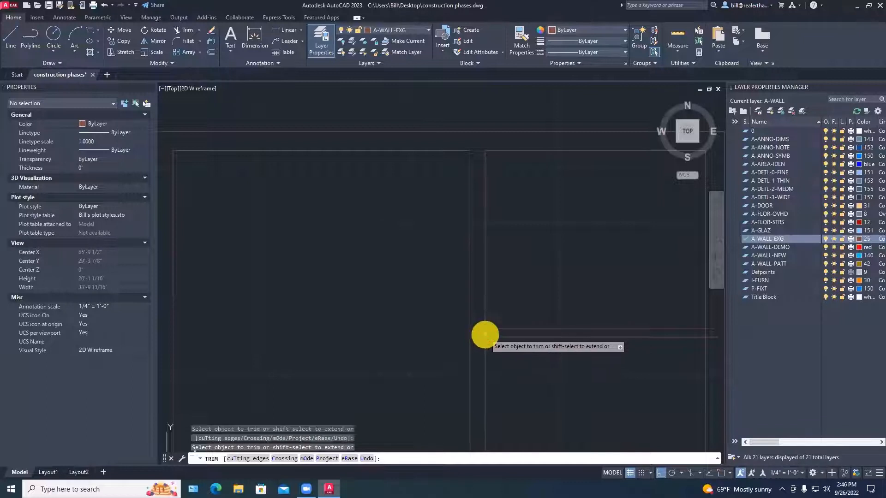
Trim the cross partition's overhanging ends and the inner wall face between them at the right exterior wall.
middle_click_drag(549, 307, 470, 279)
scroll(531, 287, "up", 3)
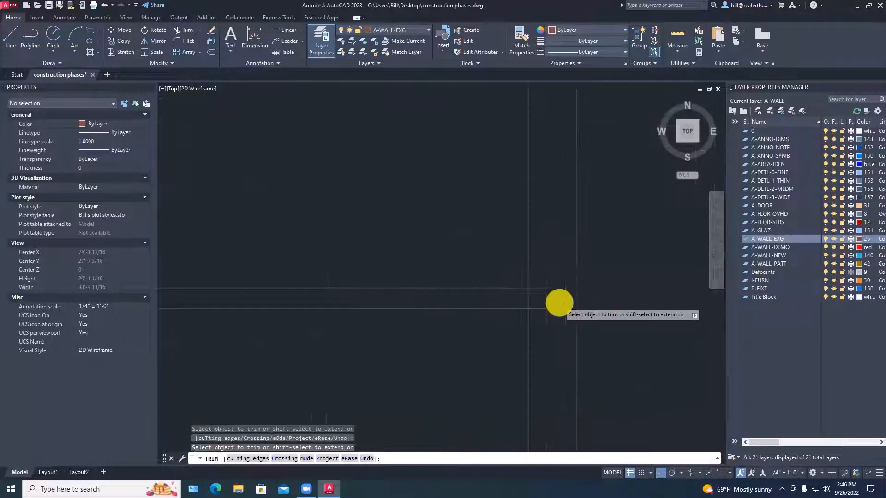
left_click(538, 289)
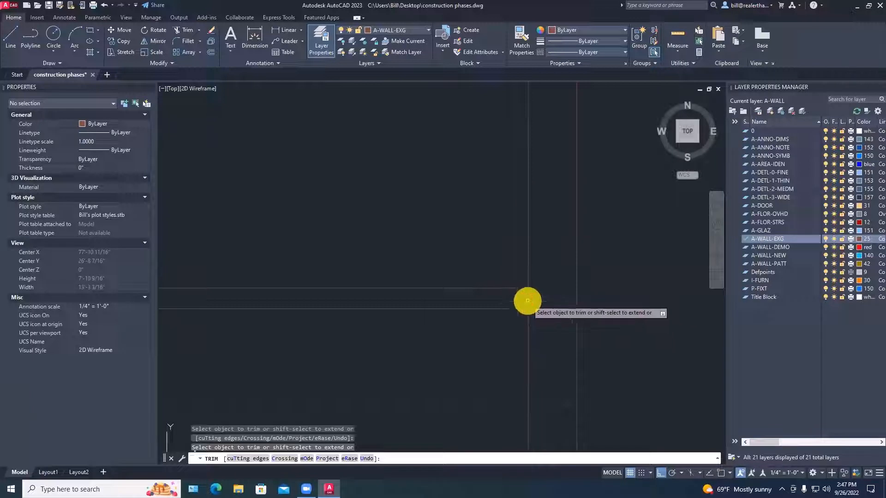
Trim the lower wall's inner face between the two vertical partition lines, along with the overhanging partition end.
scroll(529, 352, "down", 4)
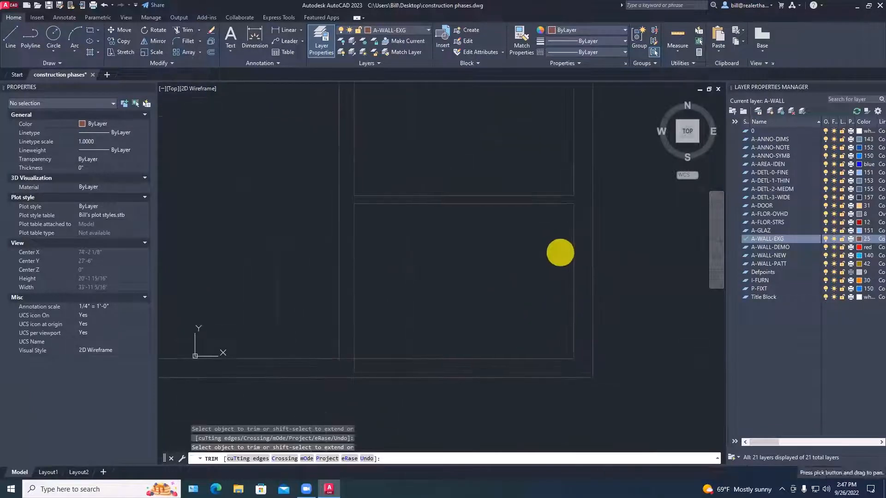
scroll(392, 369, "up", 6)
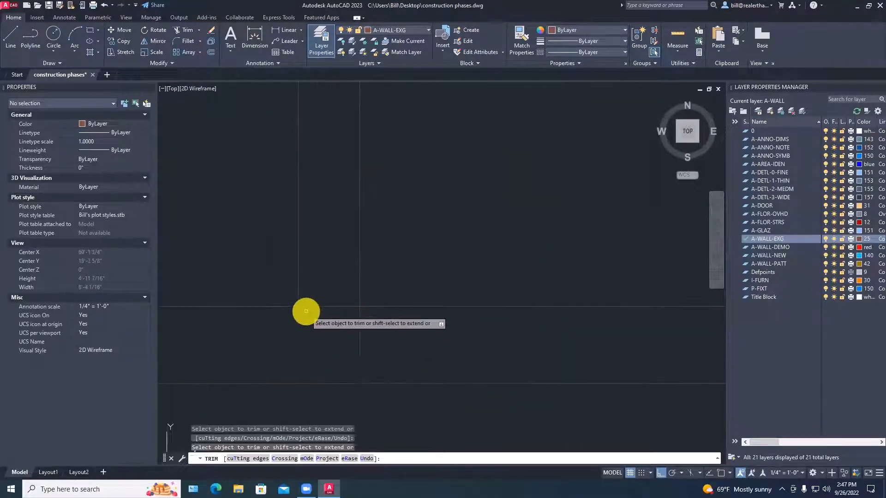
left_click(323, 306)
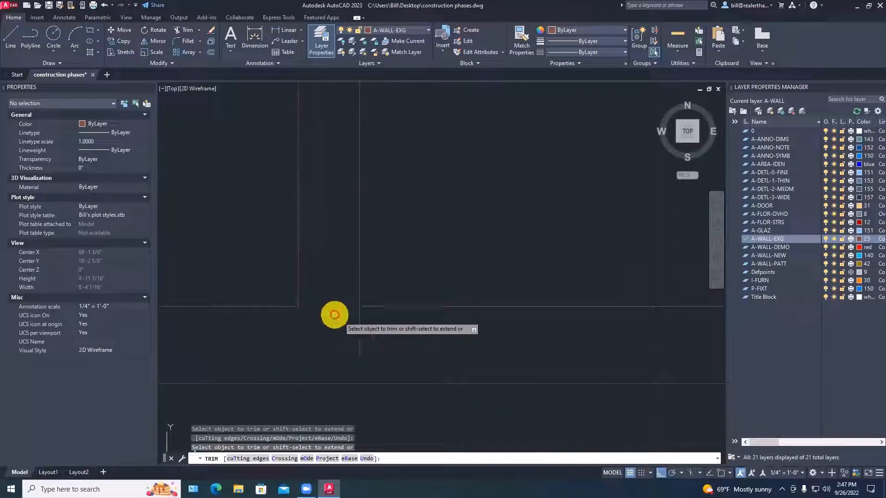
scroll(463, 345, "down", 8)
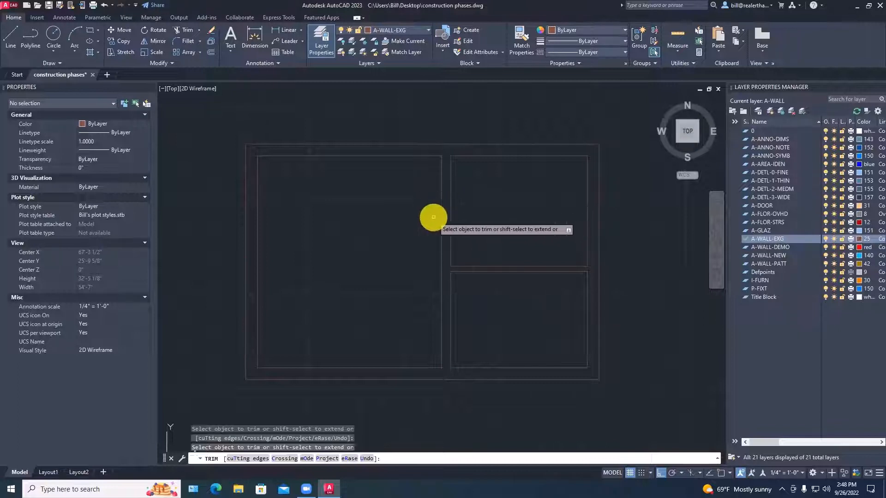
key("Escape")
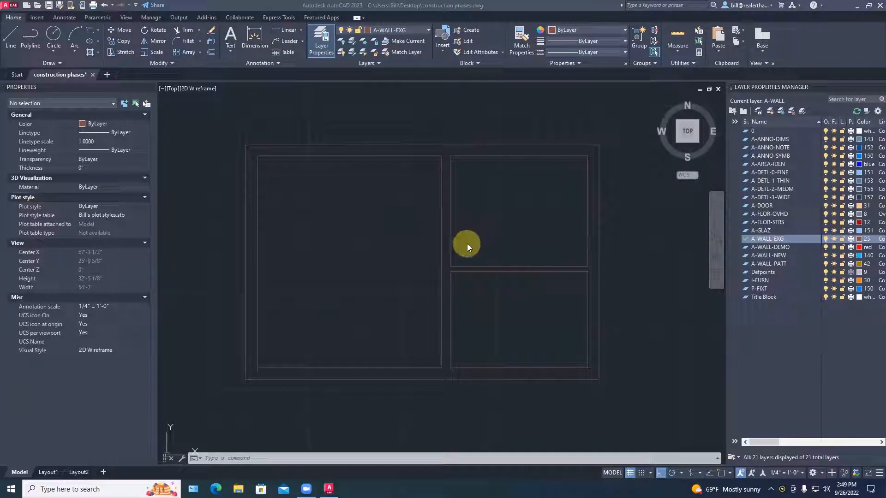
Move the upper right line of the vertical partition to the A-WALL-DEMO layer.
left_click(450, 222)
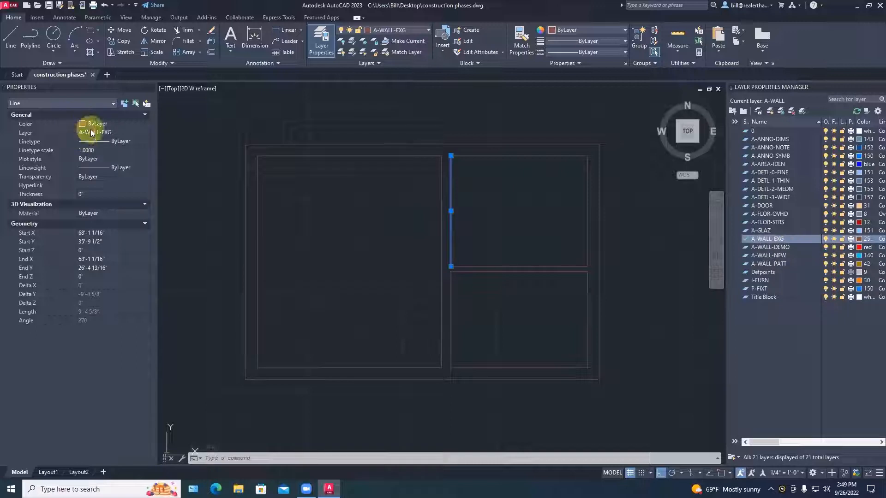
left_click(105, 132)
left_click(130, 131)
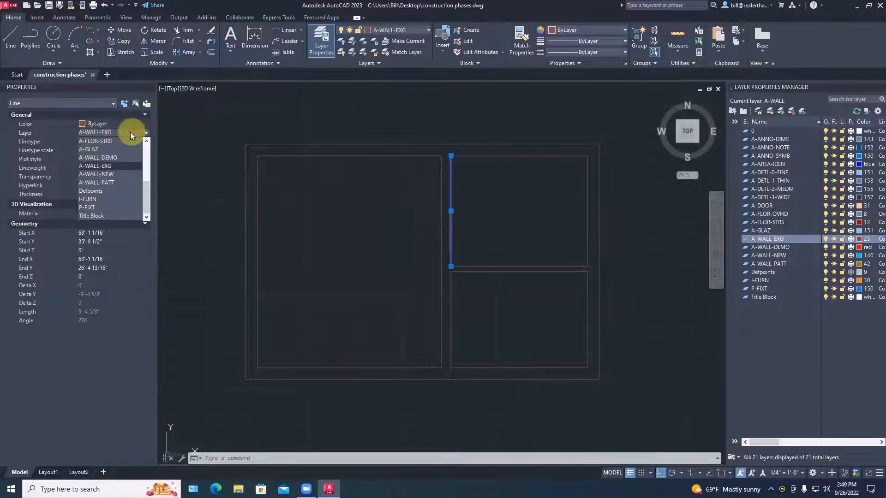
left_click(113, 160)
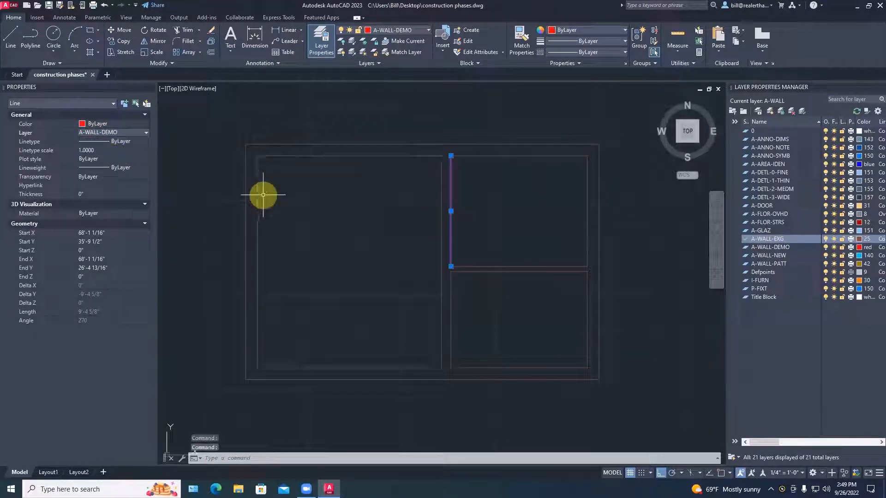
key("Escape")
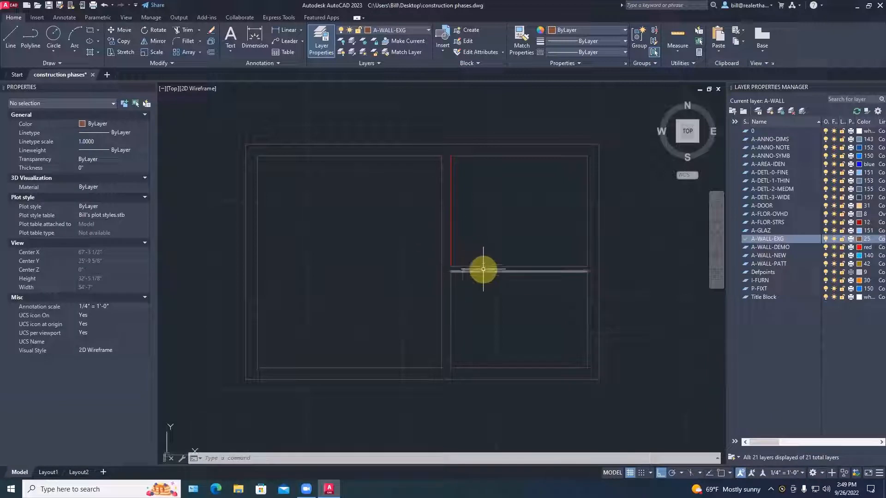
Extend the cross partition's upper line leftward to meet the left line of the vertical partition.
mouse_move(476, 266)
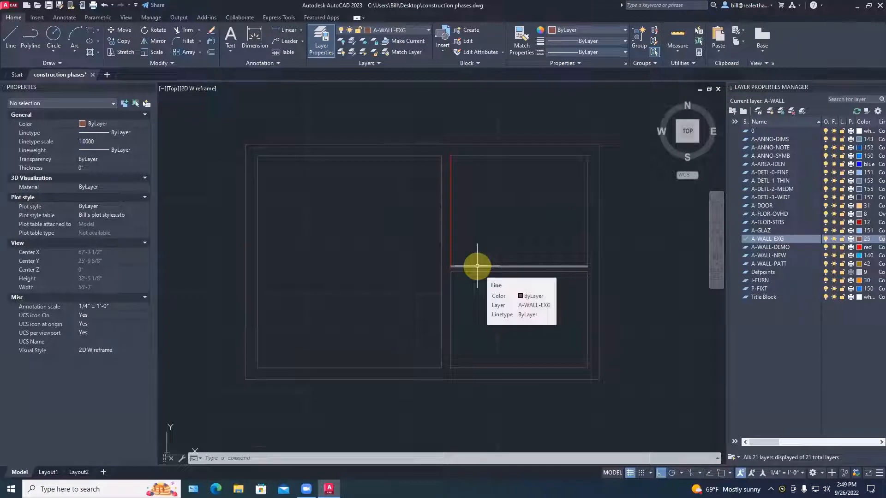
scroll(476, 266, "up", 4)
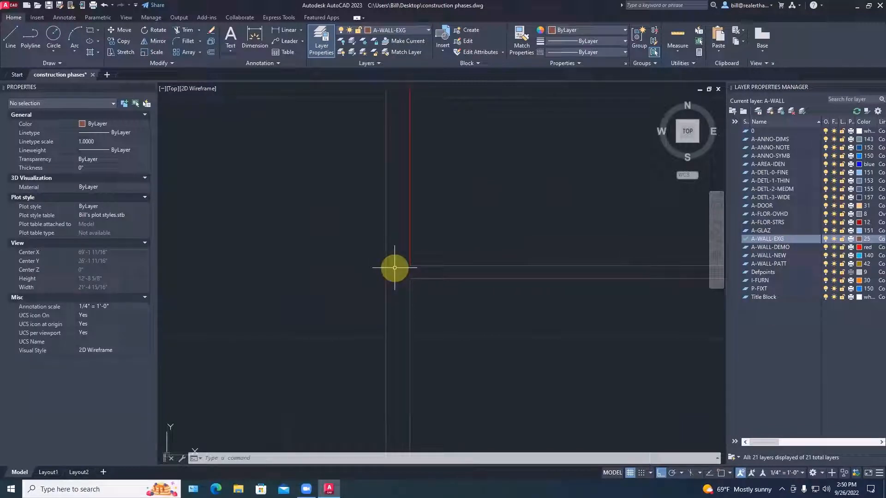
type("EX")
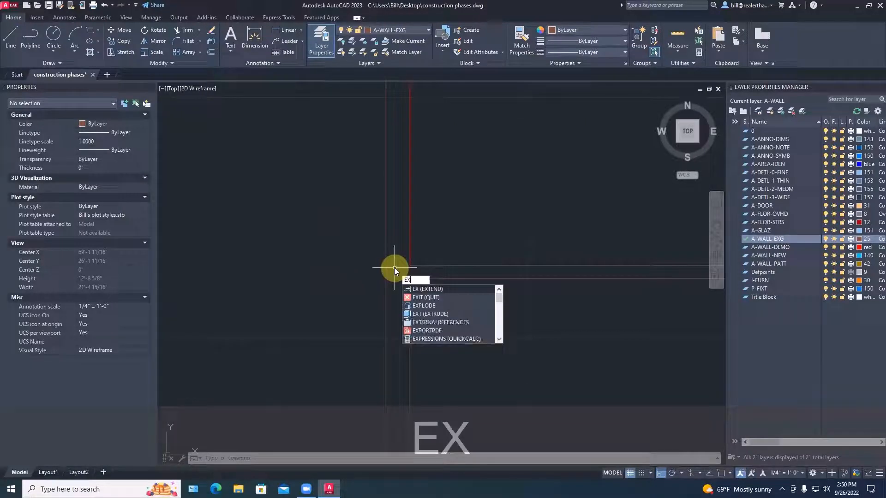
key("space")
left_click(419, 265)
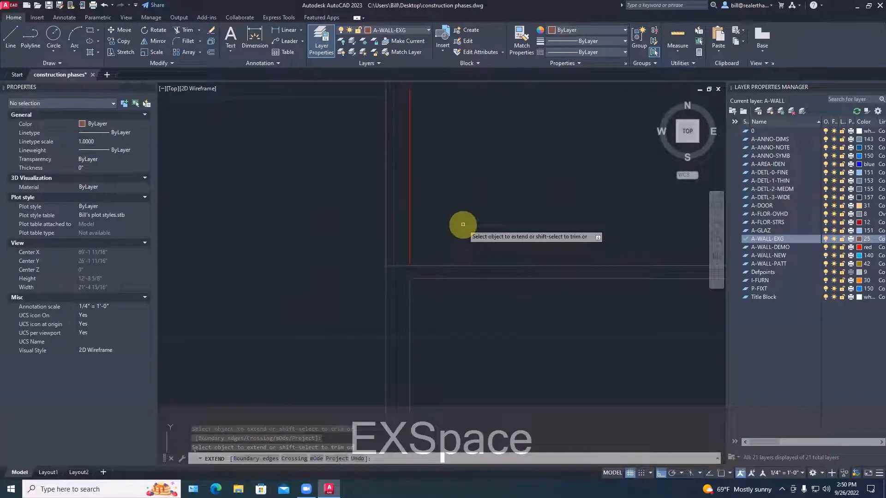
key("Escape")
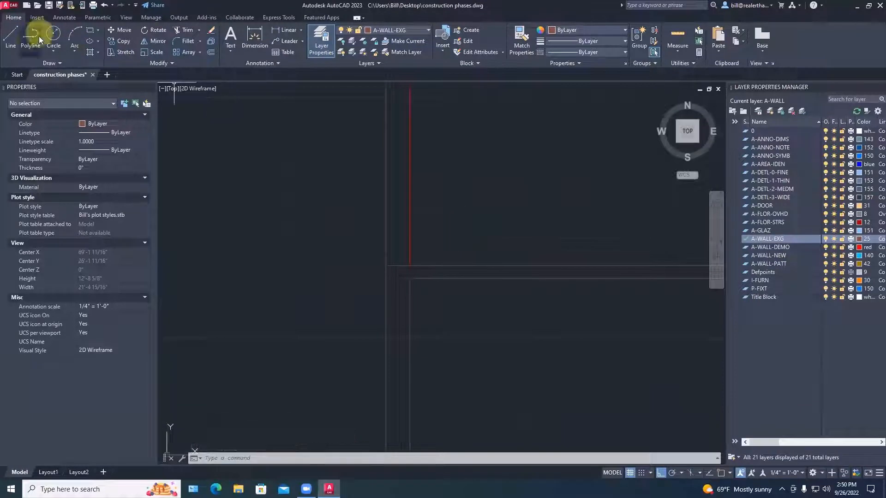
Dock the command line above the ribbon with several lines of command history showing.
left_click(163, 63)
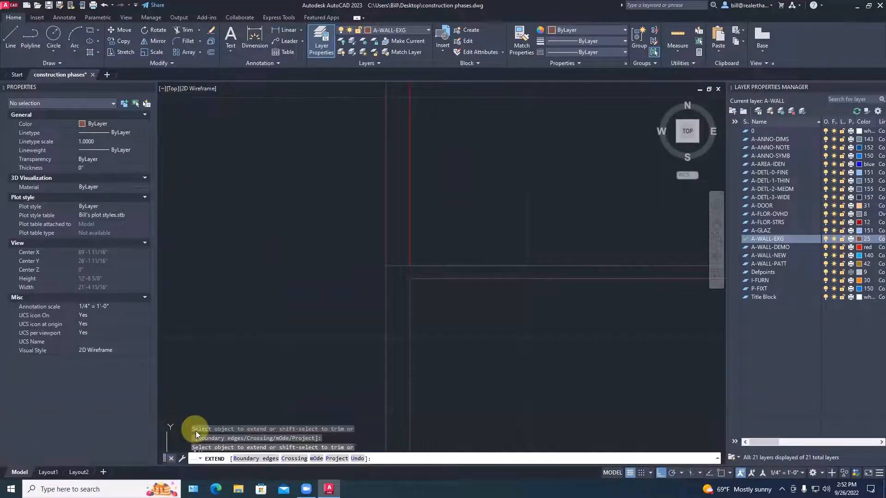
left_click_drag(164, 458, 88, 44)
key("Escape")
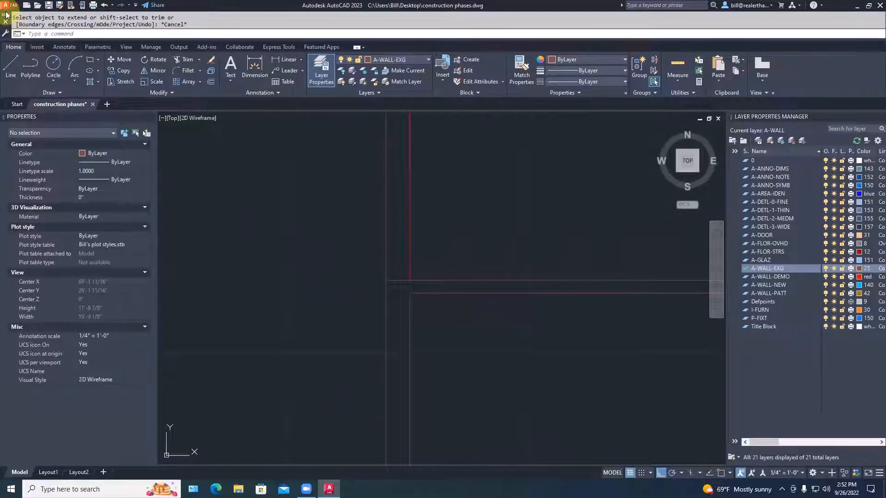
mouse_move(6, 17)
left_mouse_down()
mouse_move(174, 193)
mouse_move(249, 211)
mouse_move(194, 206)
mouse_move(189, 379)
mouse_move(223, 444)
mouse_move(227, 401)
mouse_move(206, 404)
mouse_move(227, 400)
mouse_move(223, 409)
left_mouse_up()
mouse_move(164, 445)
left_mouse_down()
mouse_move(71, 138)
mouse_move(74, 28)
mouse_move(76, 55)
left_mouse_up()
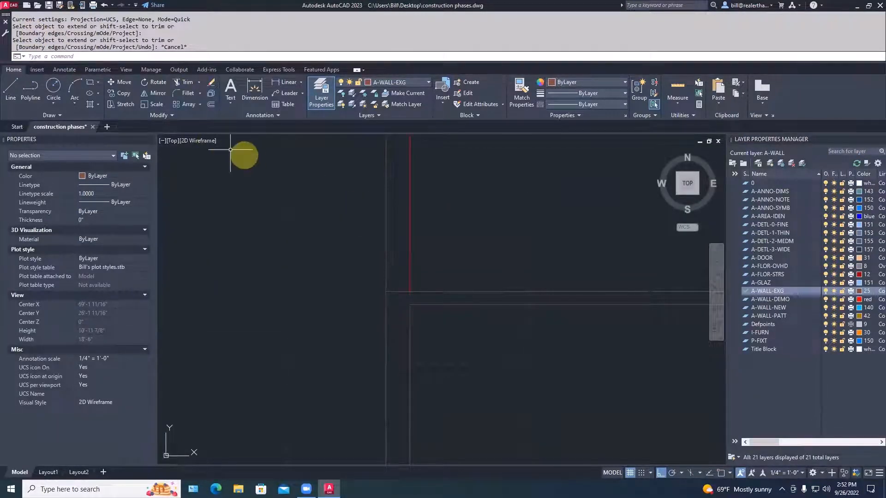
left_click(158, 116)
key("Escape")
key("Escape")
key("Escape")
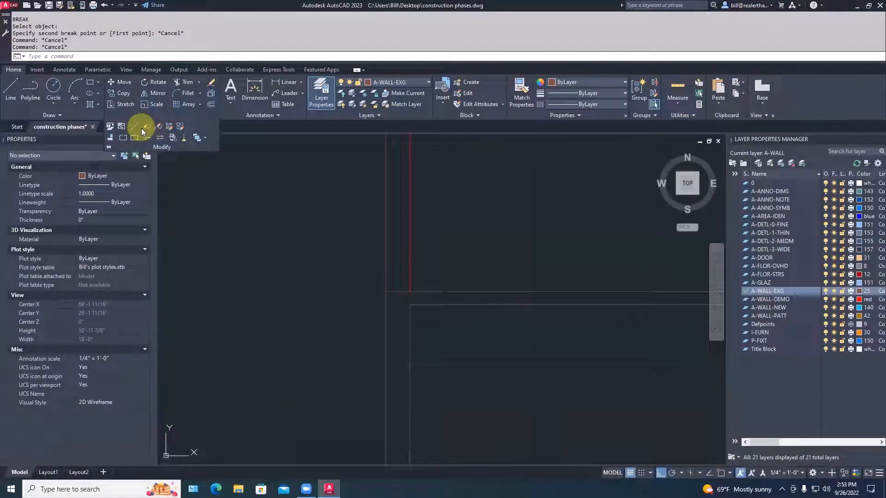
With object snap on, use Break at Point to split the left partition line where the cross partition's upper line meets it.
left_click(134, 138)
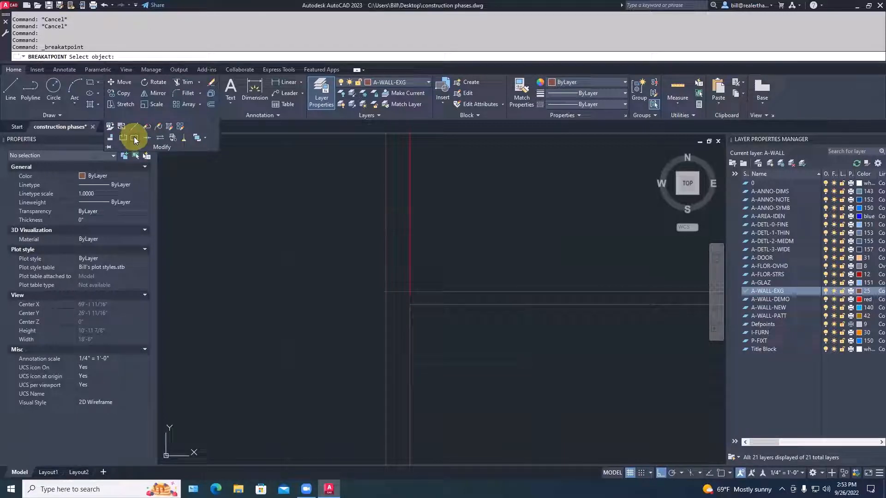
left_click(386, 243)
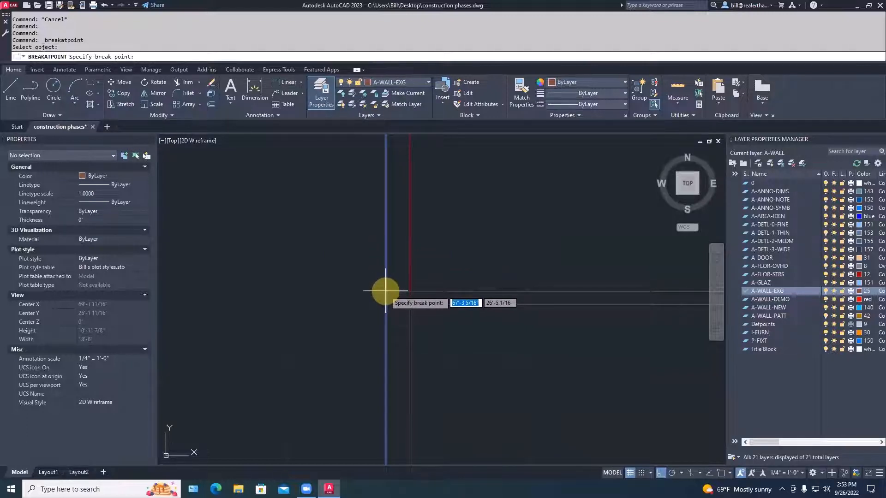
key("F3")
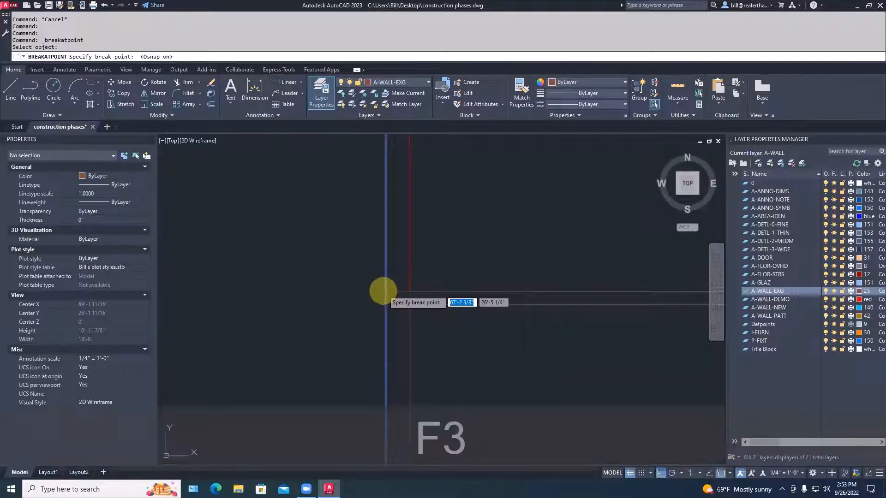
left_click(382, 291)
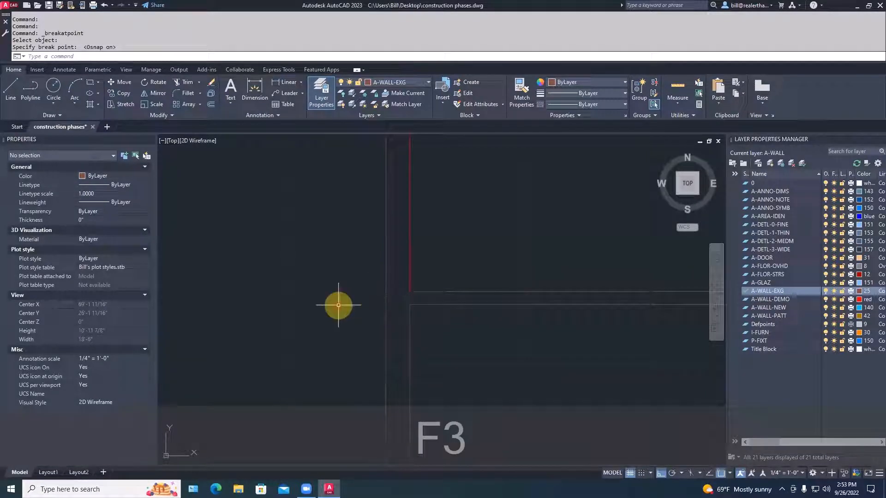
key("Escape")
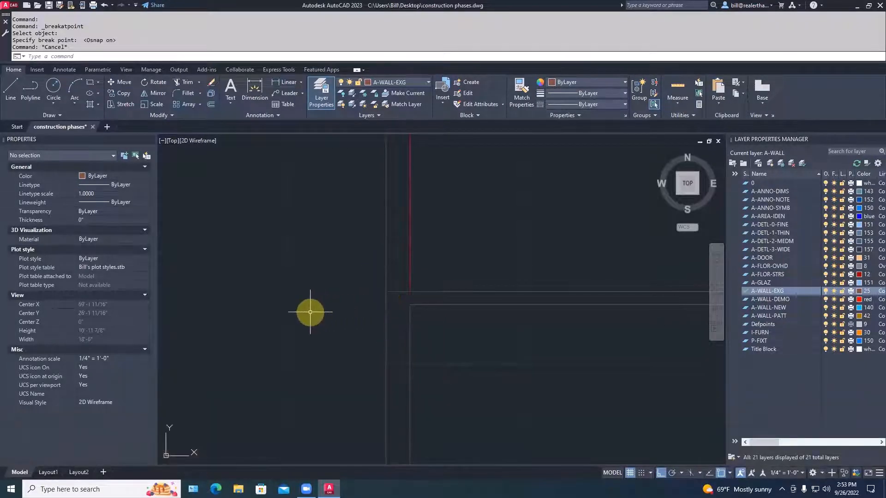
Match the properties of the A-WALL-DEMO partition line onto the upper segment of the left partition line.
scroll(311, 312, "down", 2)
type("MA")
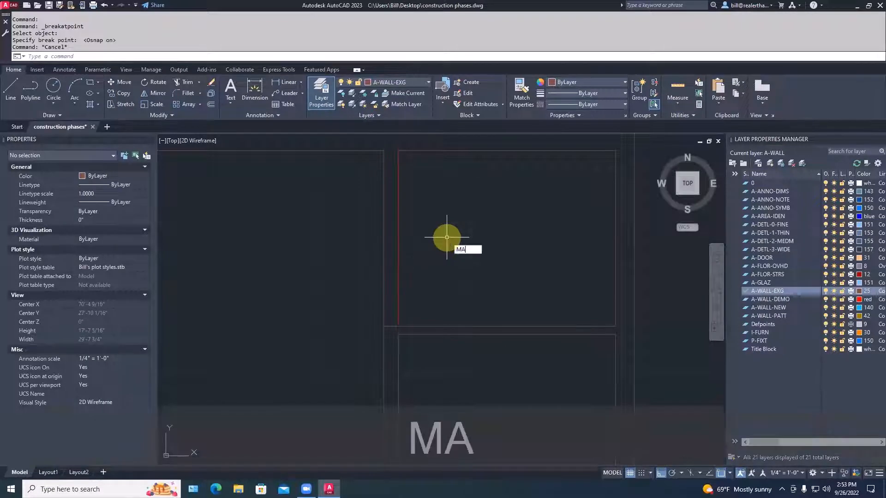
key("space")
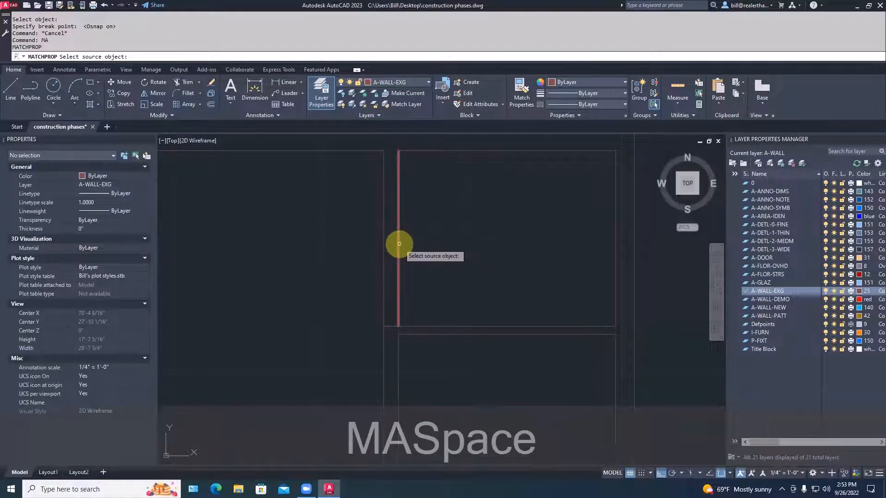
left_click(399, 243)
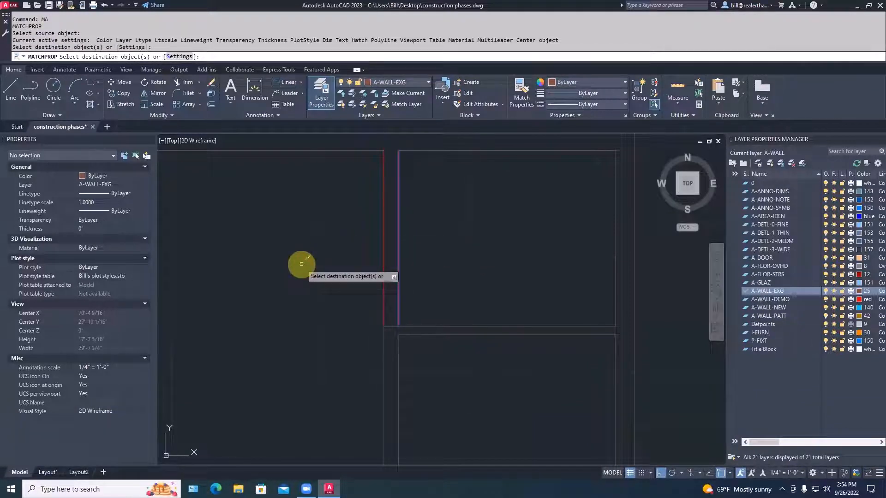
key("Escape")
Check the layer of the right demolition line, and make A-WALL-NEW the current layer.
left_click(397, 242)
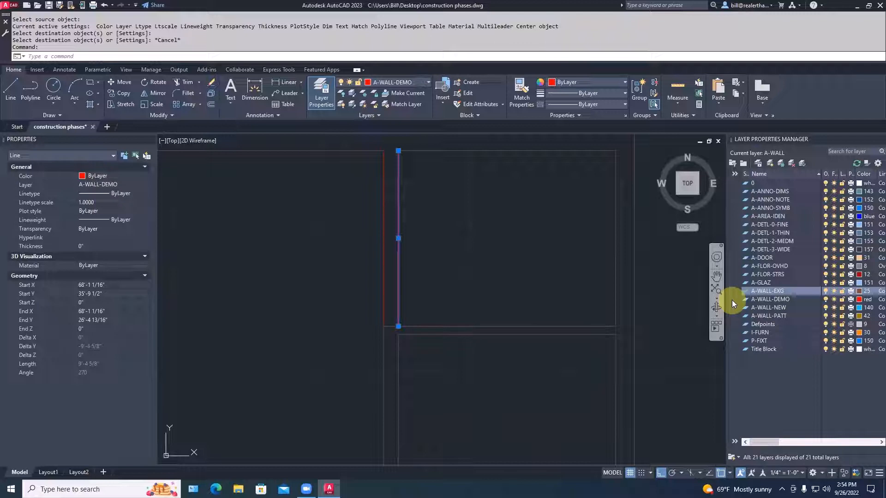
key("Escape")
scroll(719, 300, "down", 2)
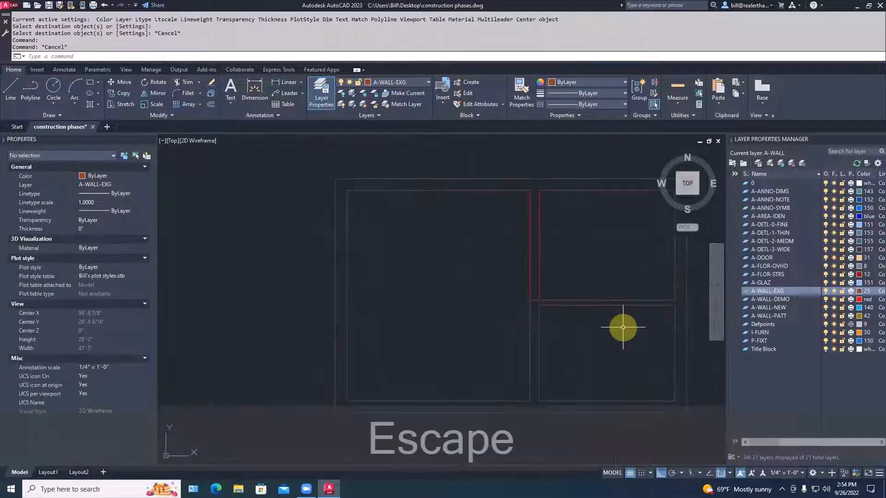
double_click(767, 307)
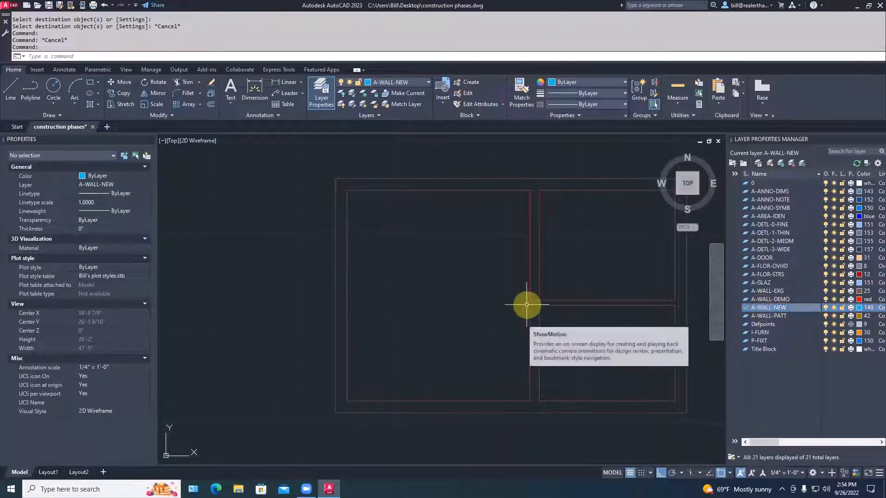
type("L")
key("space")
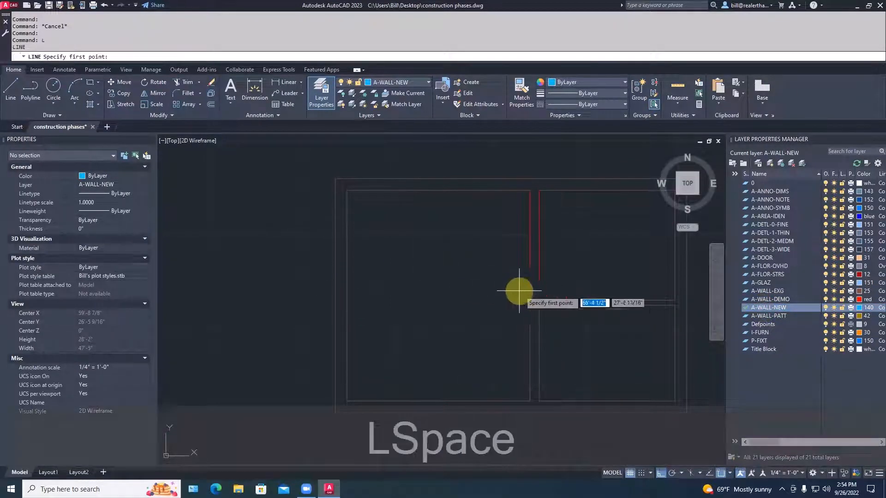
left_click(529, 300)
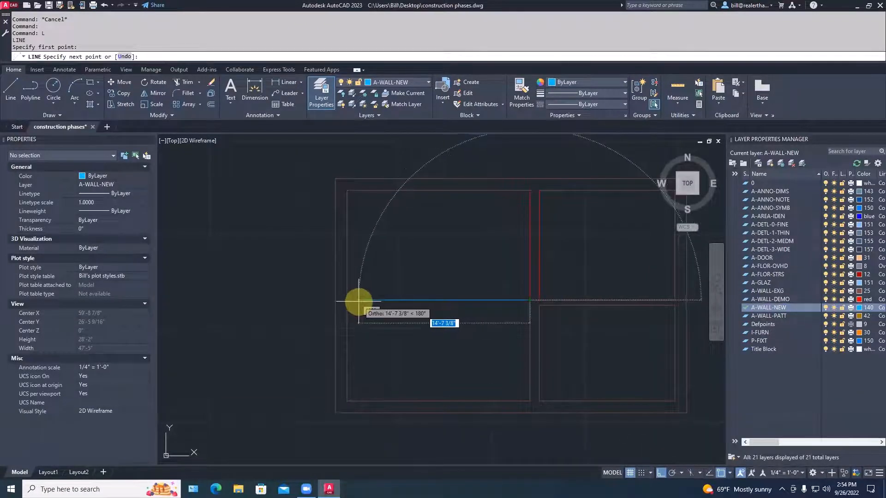
key("Escape")
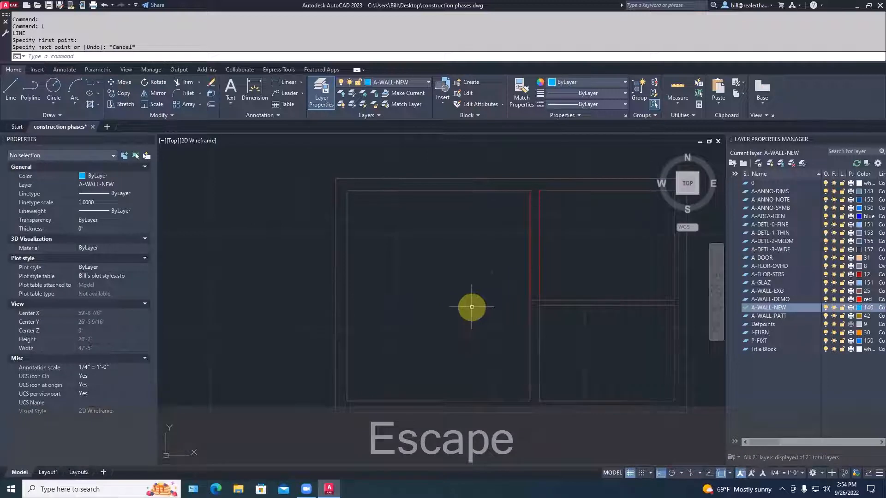
Draw a horizontal line from the upper corner of the partition junction, perpendicular to the left exterior wall's inner face.
type("L")
key("space")
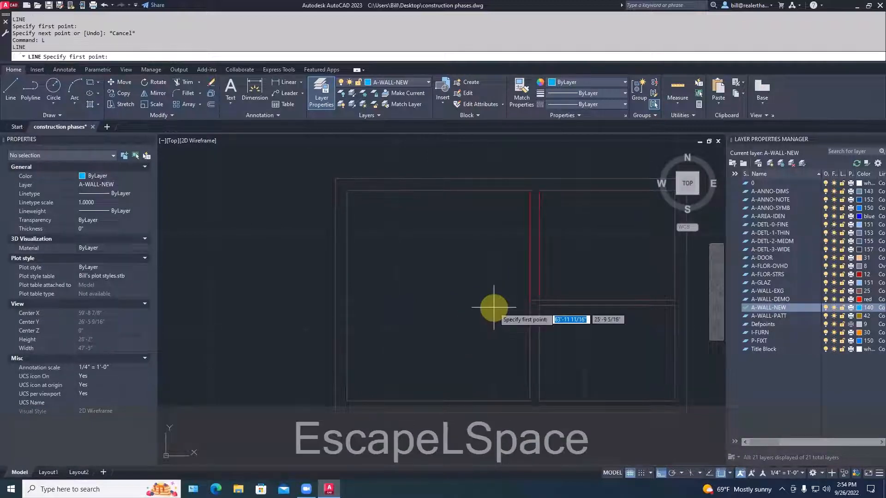
left_click(530, 300)
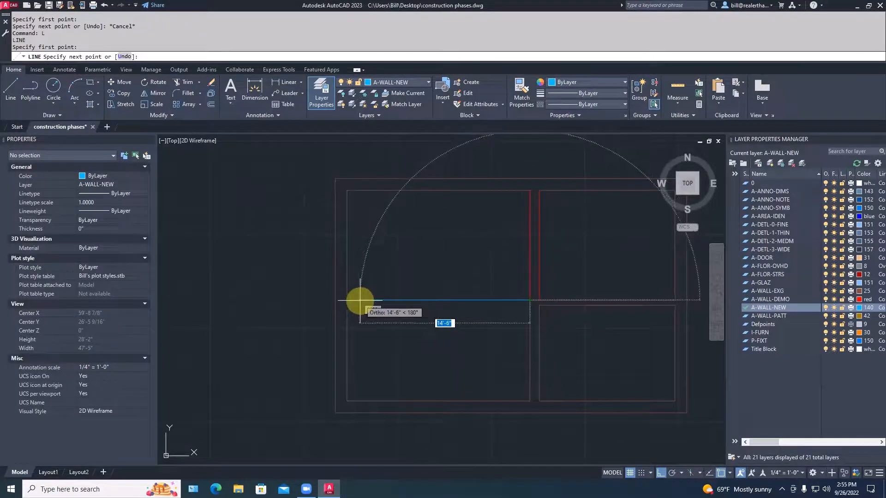
right_click(360, 301, "shift")
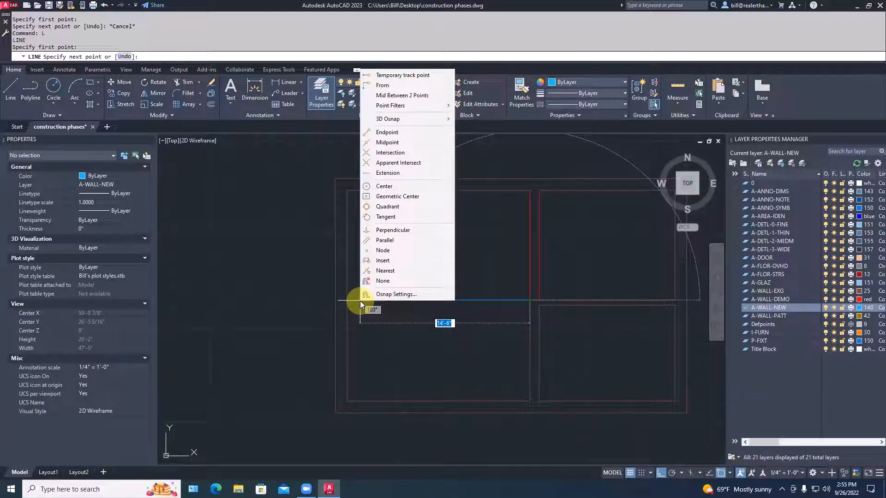
left_click(396, 230)
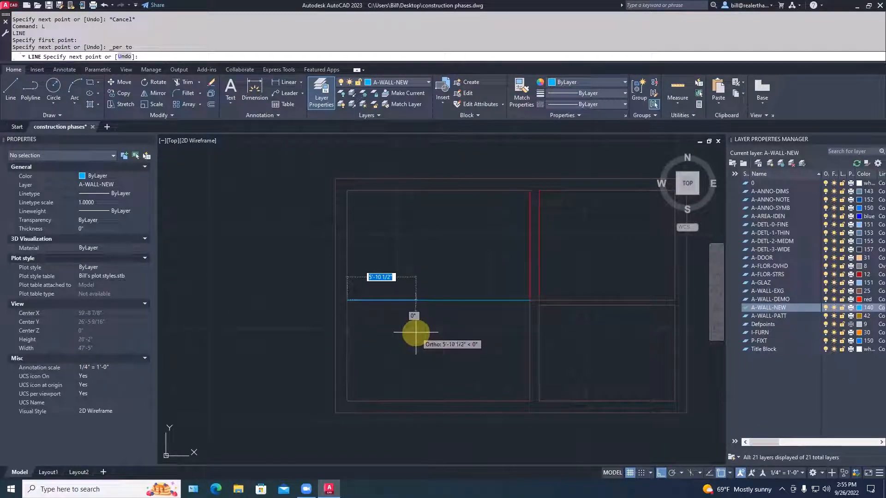
key("Escape")
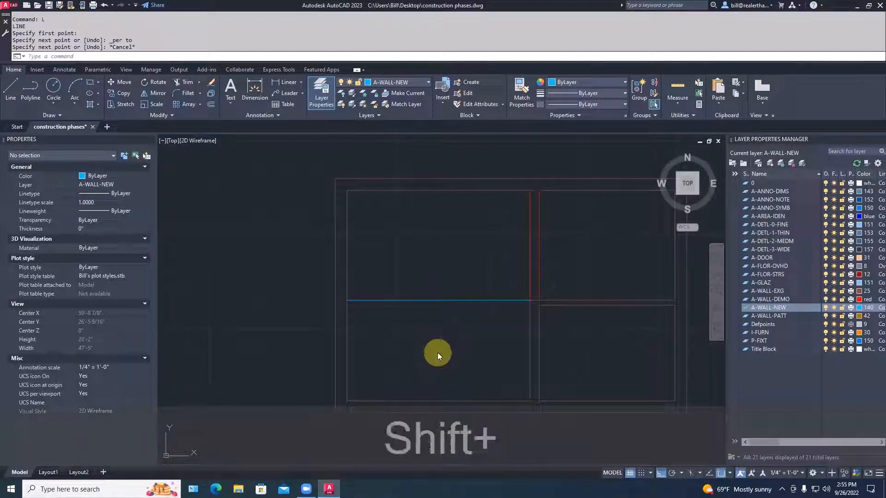
Copy the new horizontal wall line a short distance straight down to form the new wall's second face.
right_click(438, 353, "shift")
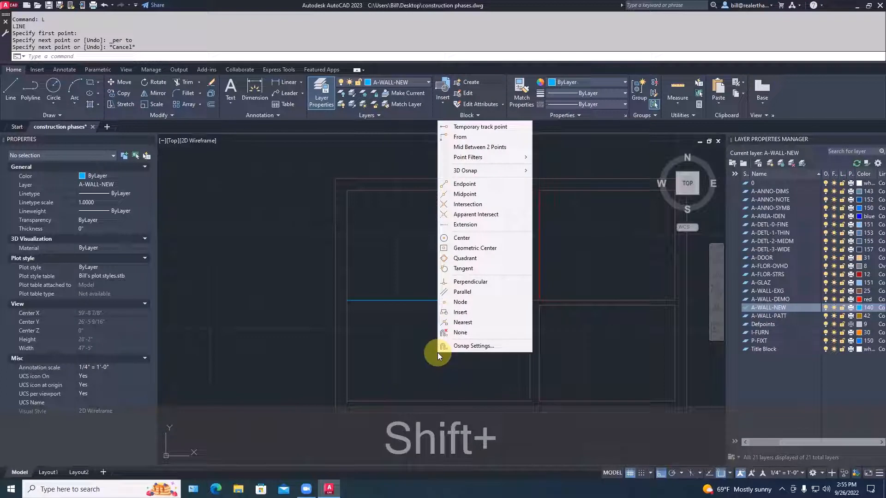
key("shift+Escape")
type("cp")
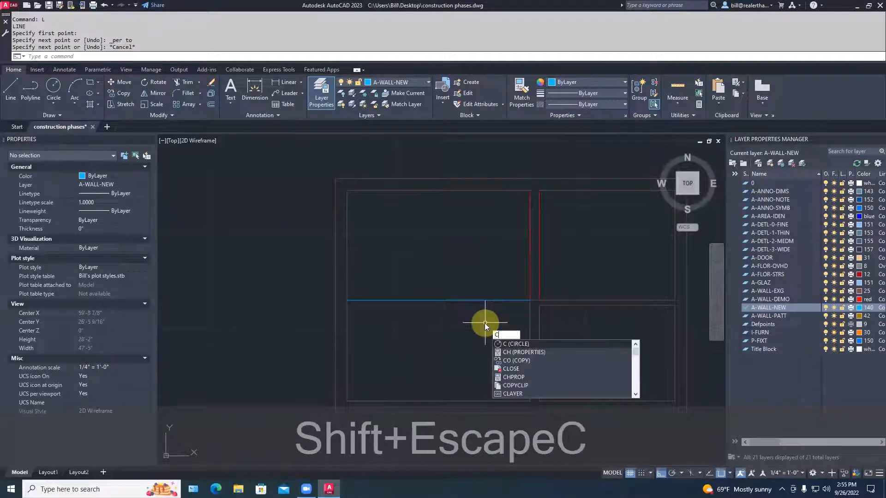
key("space")
left_click(463, 300)
right_click(463, 308)
left_click(464, 307)
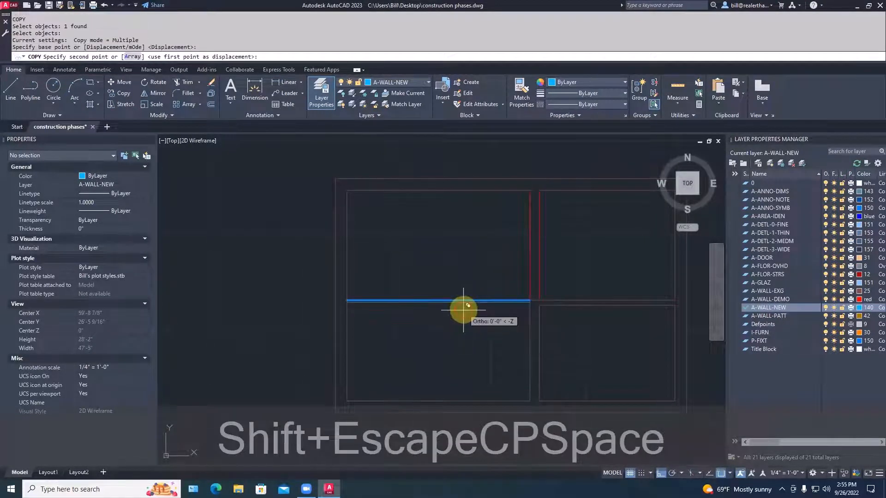
left_click(464, 318)
key("Escape")
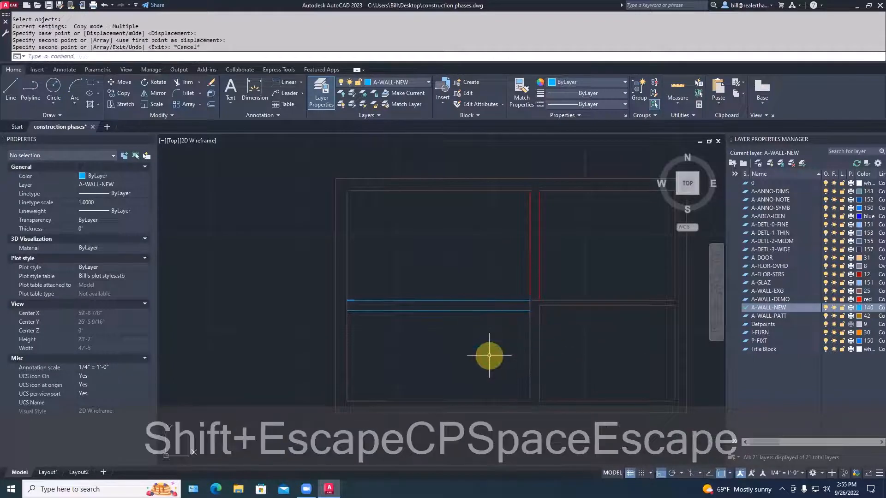
In Layout1, create a rectangular viewport about 1'-2 5/8" wide and 10 9/16" high in the sheet's upper-left area with MVIEW.
scroll(492, 345, "down", 2)
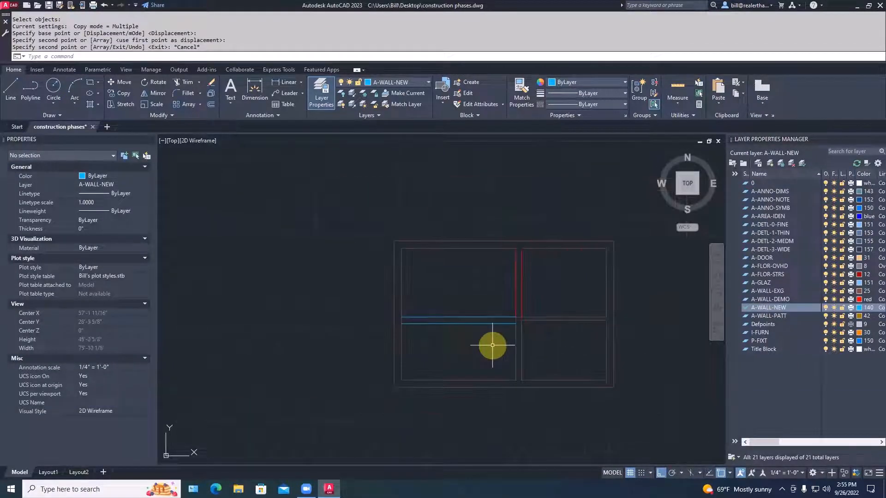
middle_click_drag(544, 345, 451, 287)
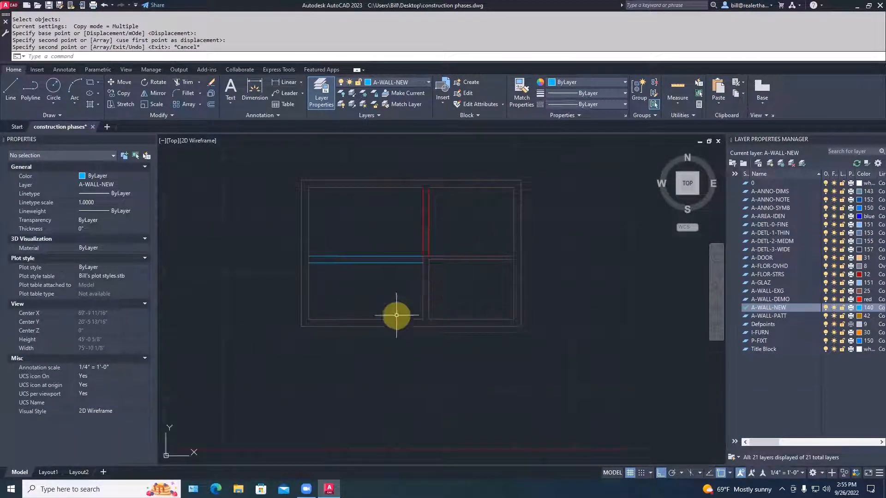
left_click(48, 472)
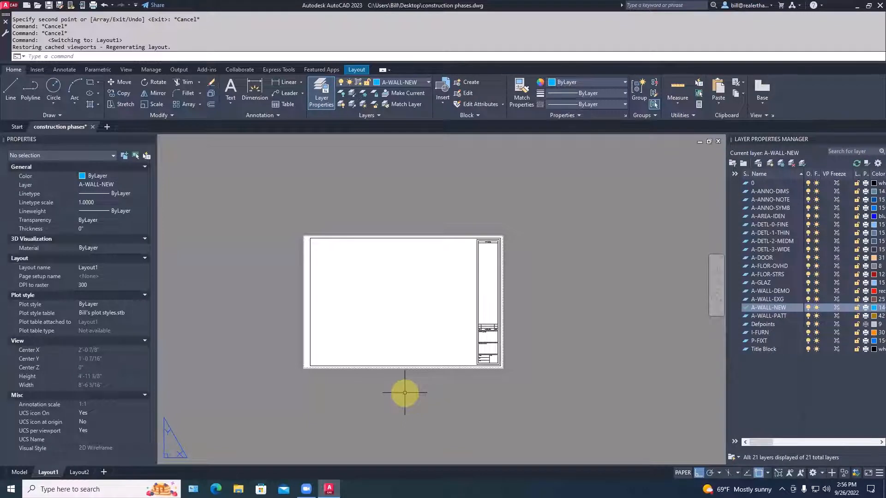
scroll(346, 291, "up", 2)
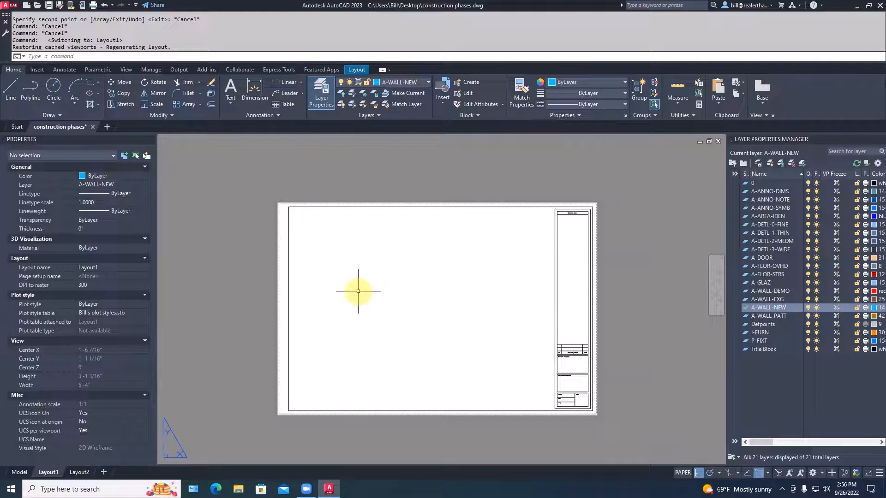
type("MV")
key("Return")
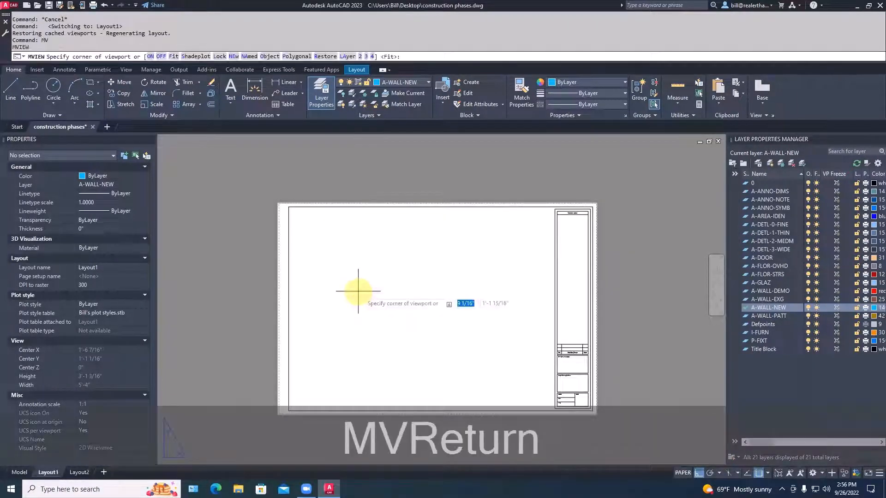
left_click(295, 213)
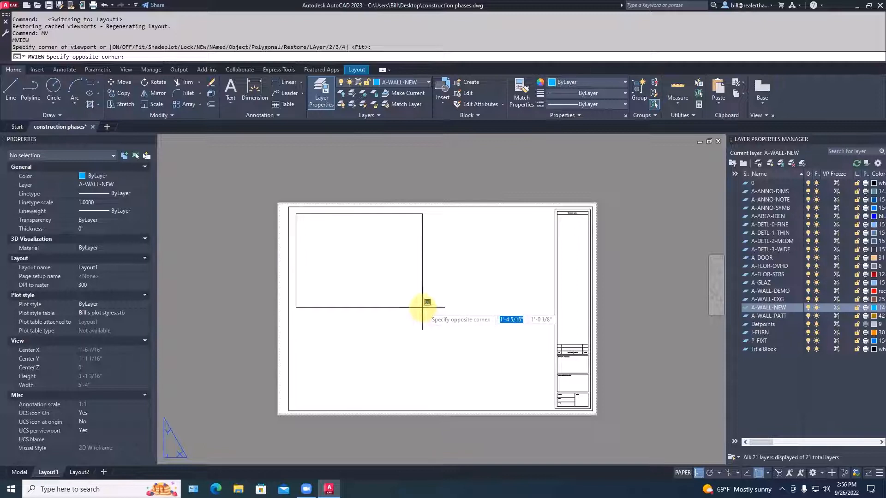
left_click(424, 306)
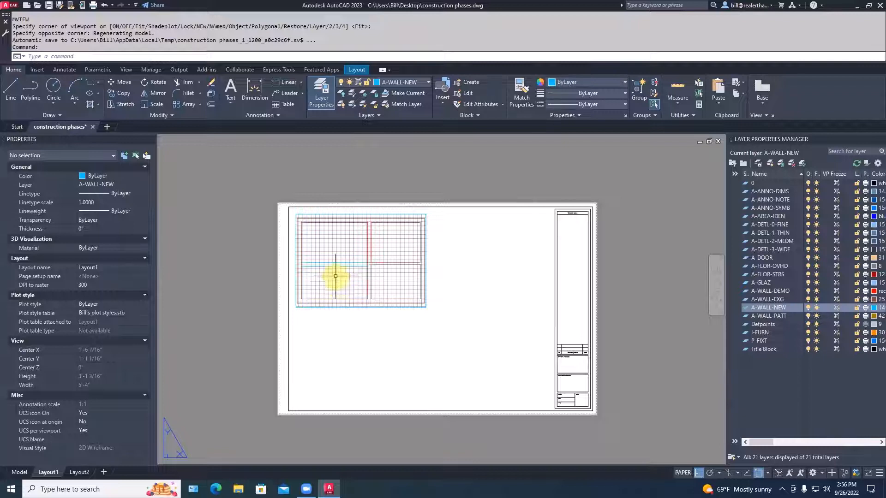
Turn off the grid inside the viewport and return to paper space.
double_click(335, 284)
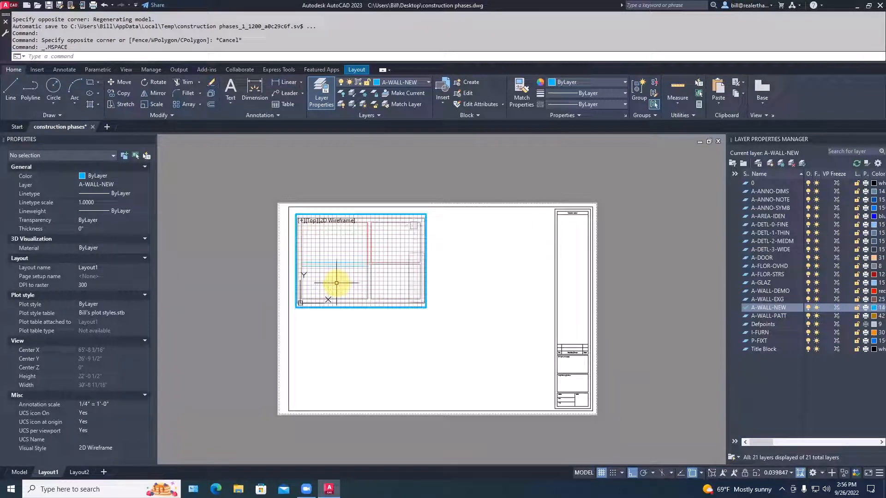
left_click(600, 472)
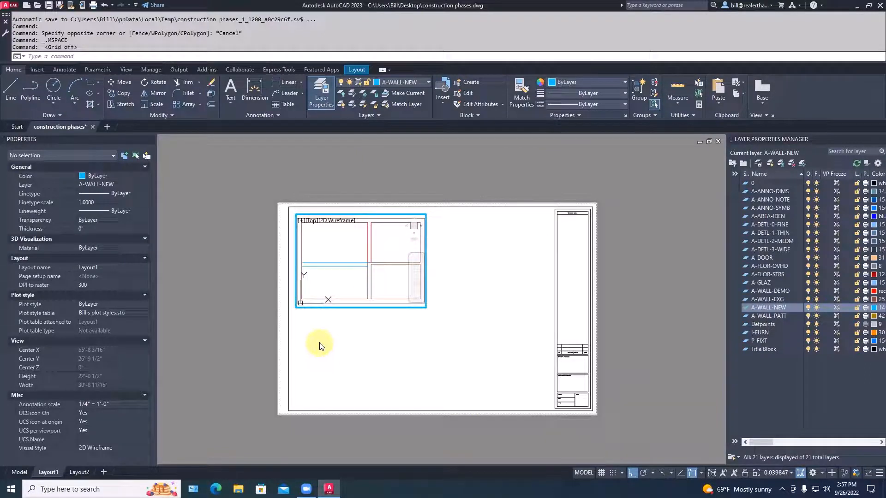
key("Escape")
key("Escape")
key("Escape")
double_click(336, 333)
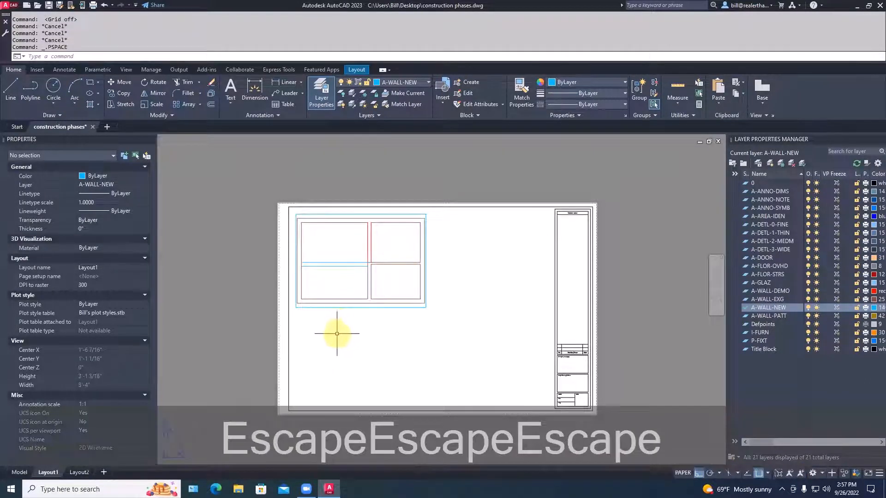
left_click(337, 333)
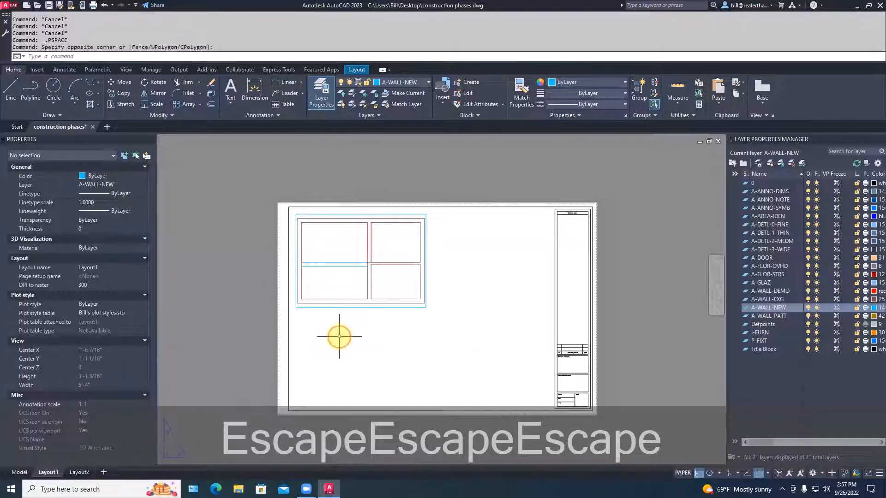
key("Escape")
Set the viewport's standard scale to 1/2" = 1'-0".
left_click(330, 307)
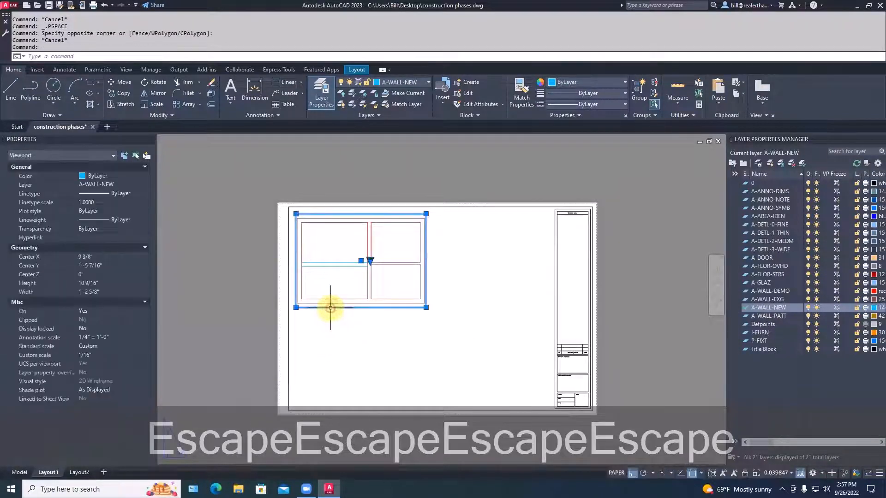
left_click(141, 346)
left_click_drag(145, 375, 144, 383)
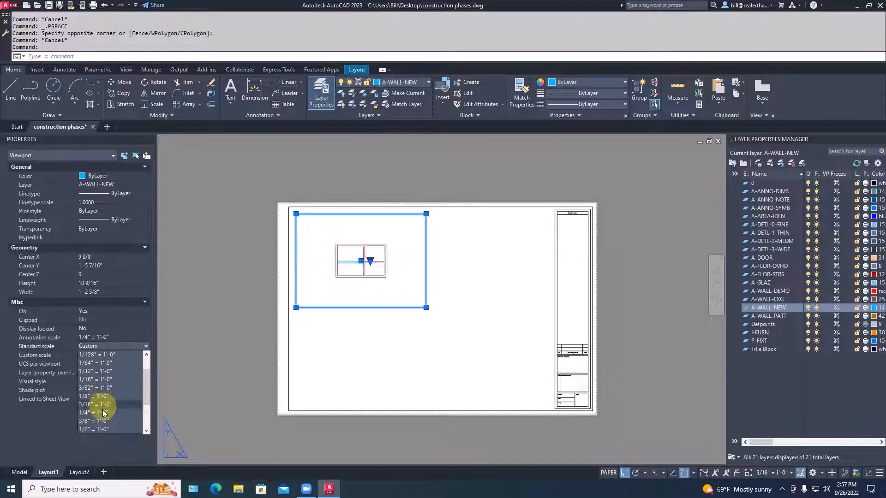
left_click(102, 430)
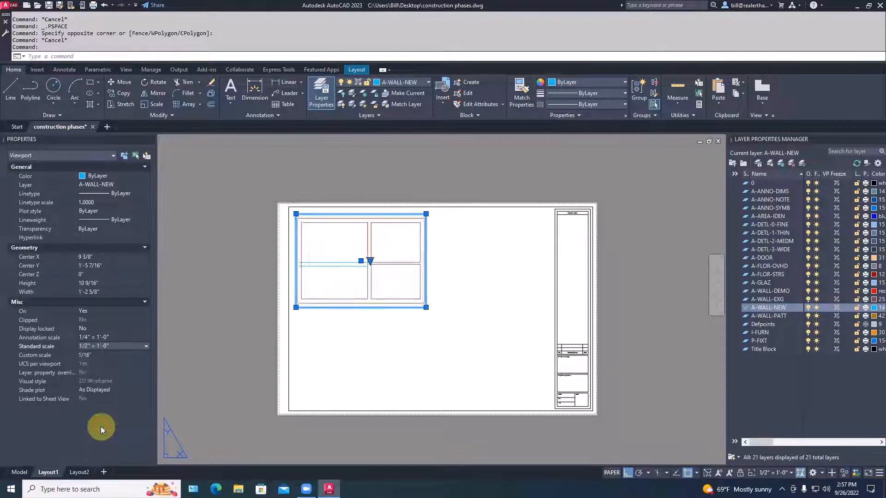
Stretch the viewport's corners outward around the plan to about 1'-4 1/16" by 11 1/4", with object snap off.
left_click(426, 307)
left_click(430, 306)
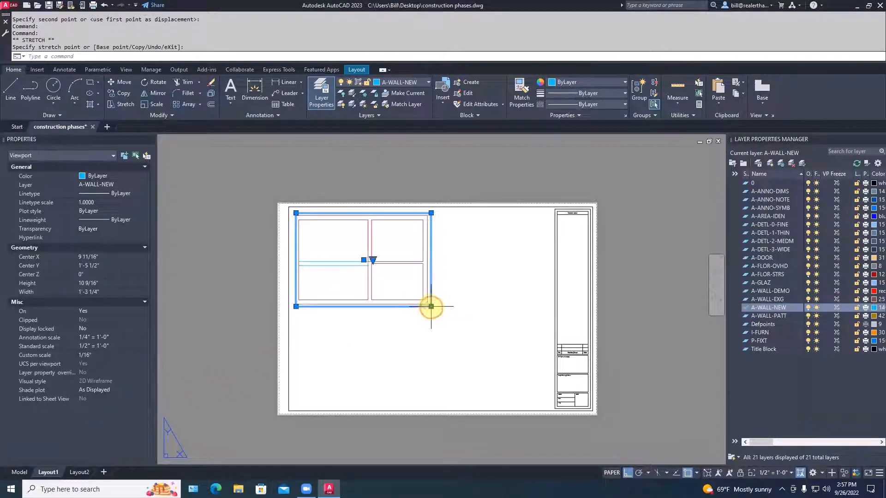
left_click(296, 307)
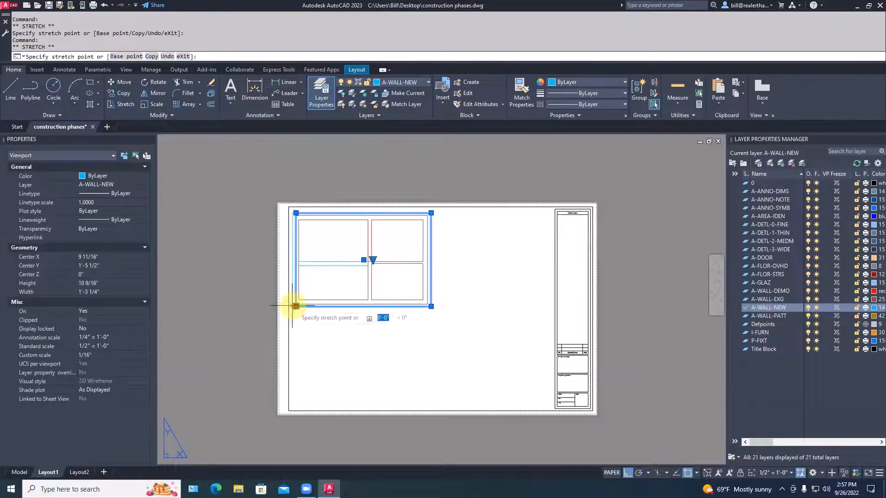
left_click(295, 306)
left_click(296, 306)
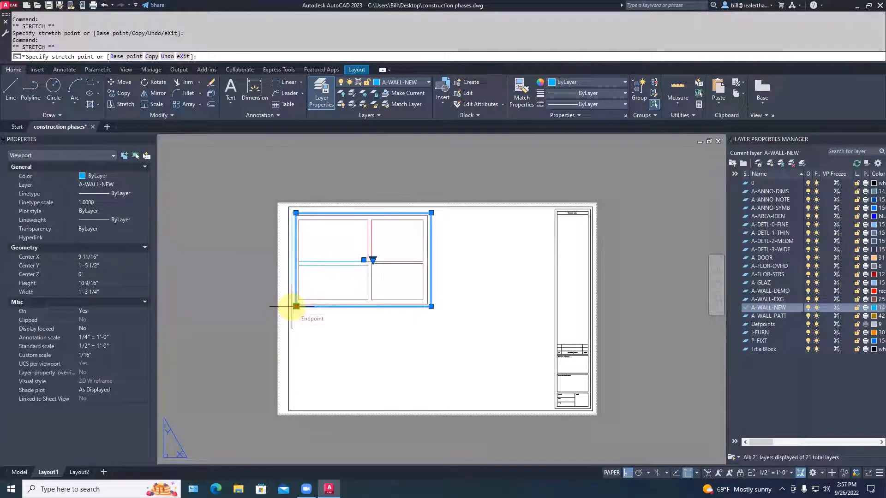
key("F3")
key("Escape")
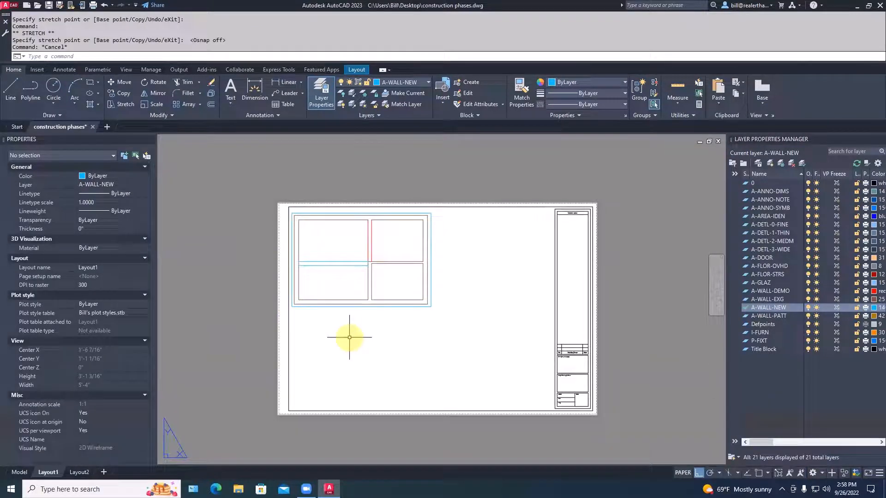
key("Escape")
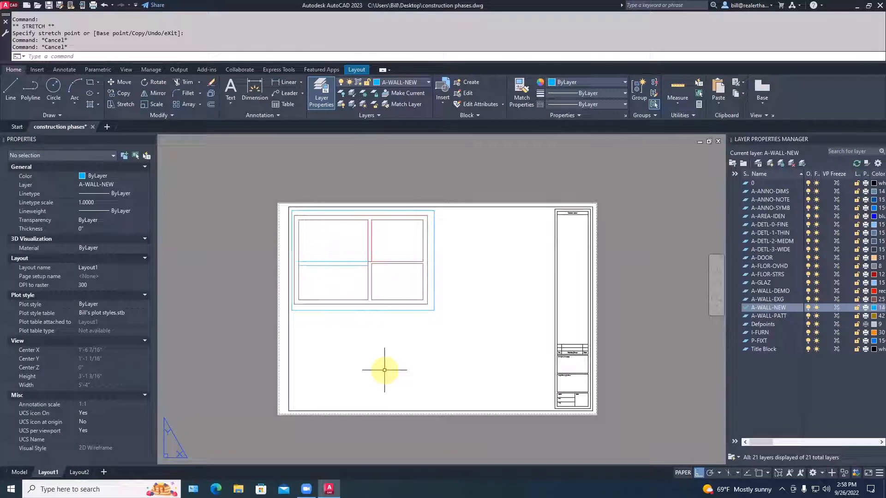
Move the viewport frame to the Defpoints layer.
left_click(434, 228)
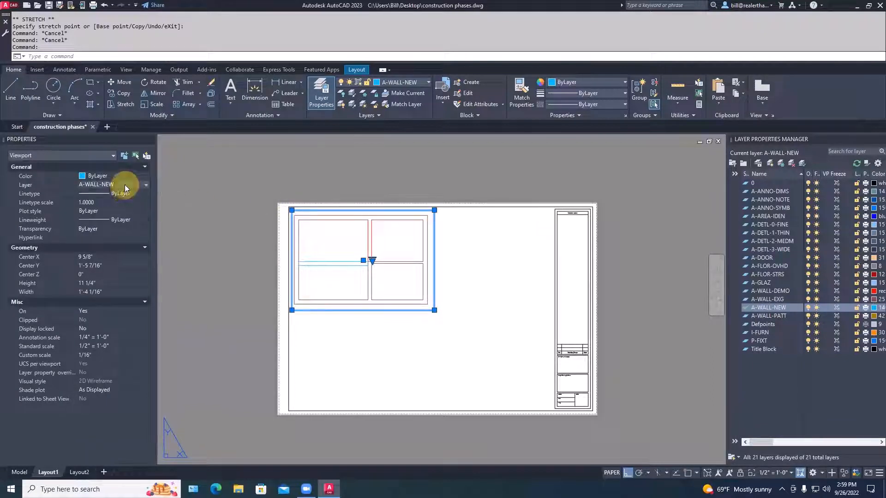
left_click(145, 185)
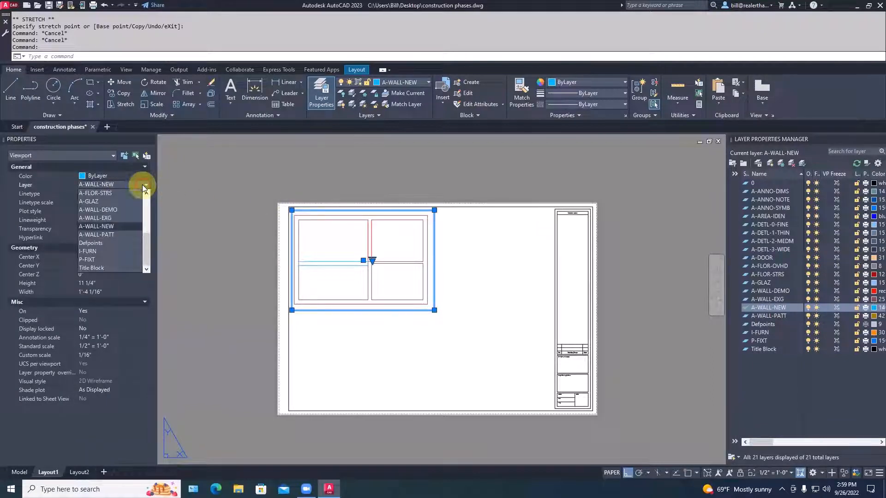
left_click(99, 243)
key("Escape")
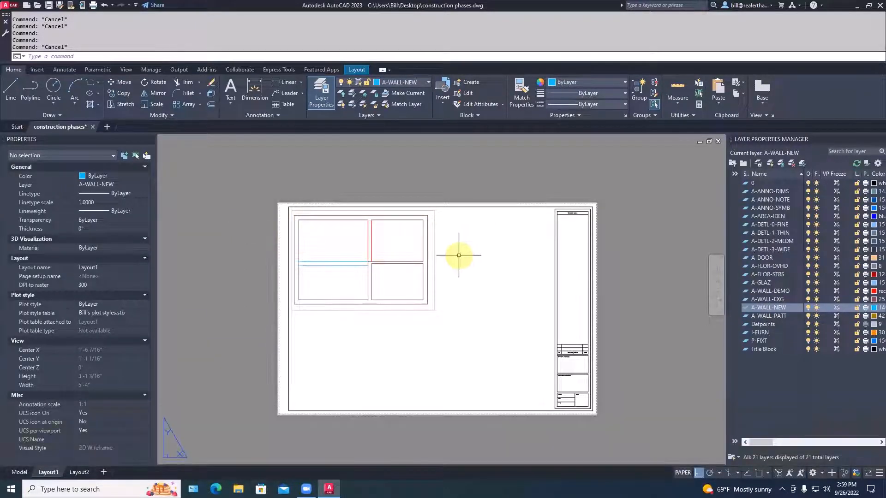
middle_click_drag(461, 303, 464, 266)
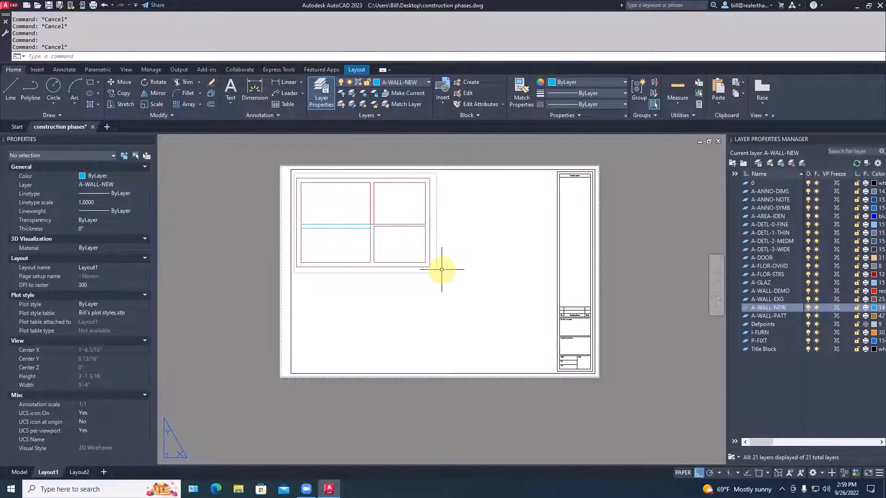
Copy the plan viewport horizontally to the other side of the sheet, overlapping the title block.
left_click(436, 267)
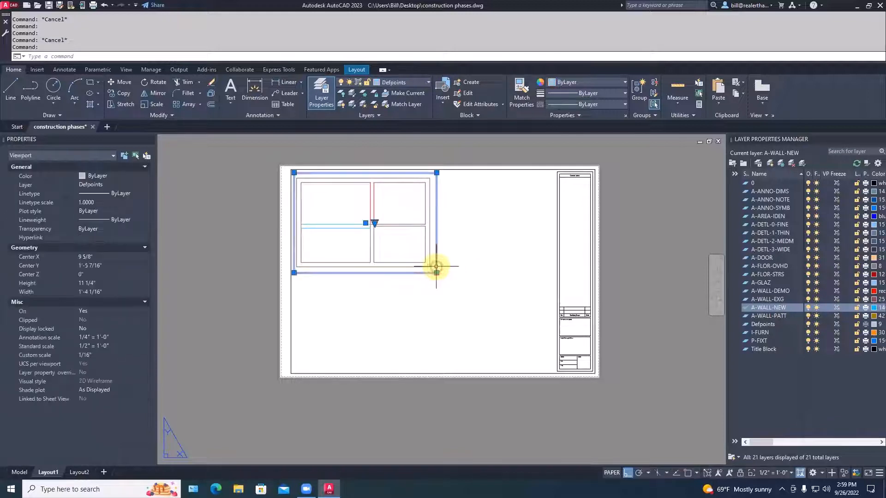
type("CP")
key("Return")
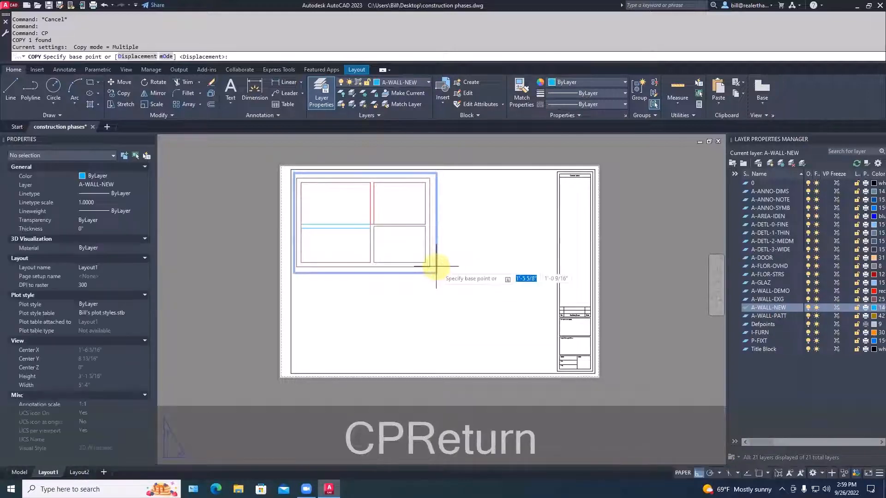
key("space")
left_click(438, 273)
left_click(458, 317)
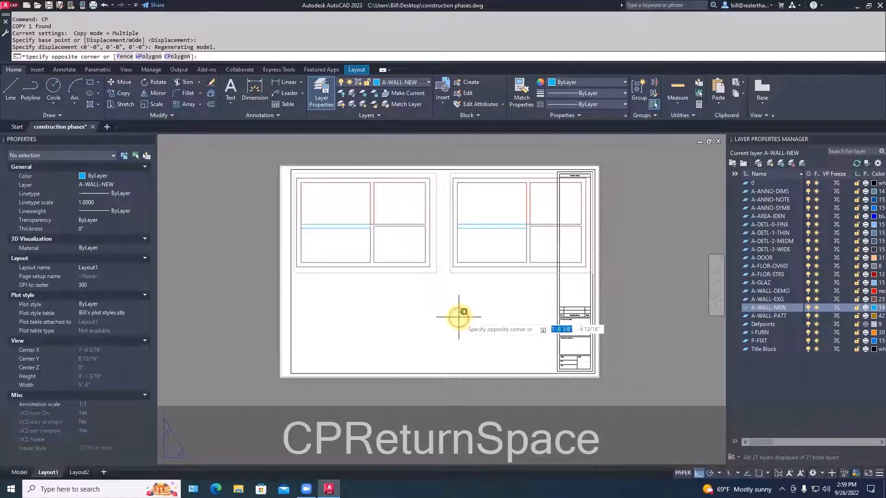
key("Escape")
key("Escape")
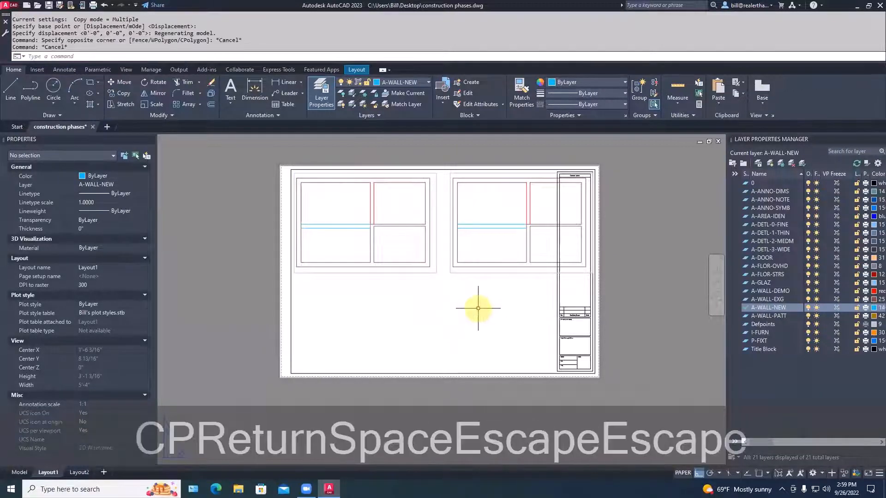
Move the copied viewport horizontally until its frame sits close beside the original viewport.
type("M")
key("space")
left_click(492, 296)
left_click(471, 259)
key("space")
left_click(502, 302)
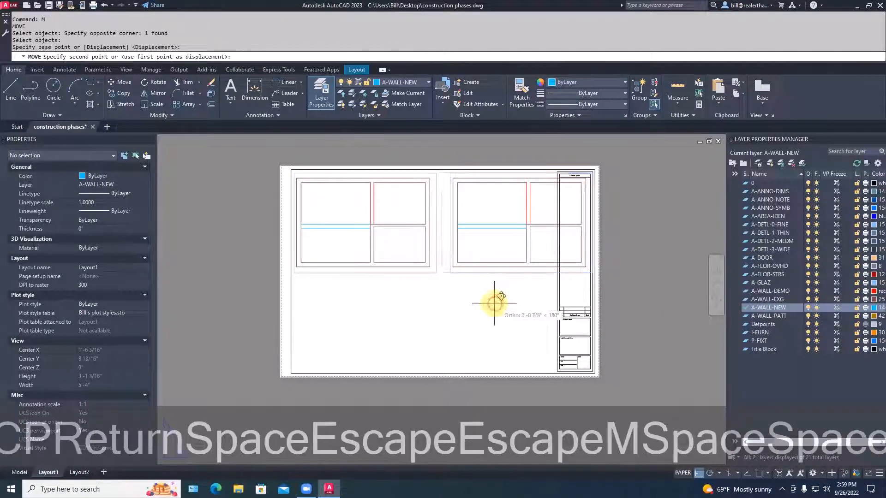
left_click(491, 303)
Move the copied viewport diagonally down beside the title block with ortho off, and widen its frame to about 1'-4 9/16".
key("space")
left_click(494, 303)
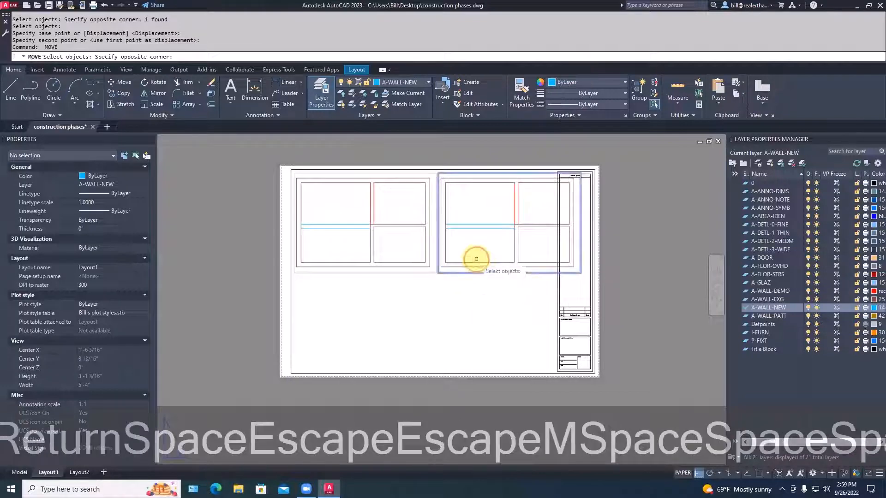
left_click(476, 259)
key("space")
left_click(494, 248)
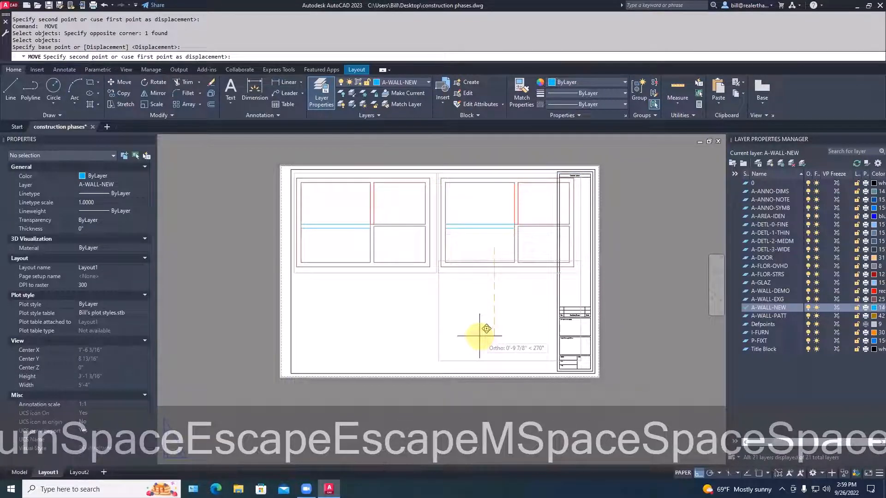
key("F8")
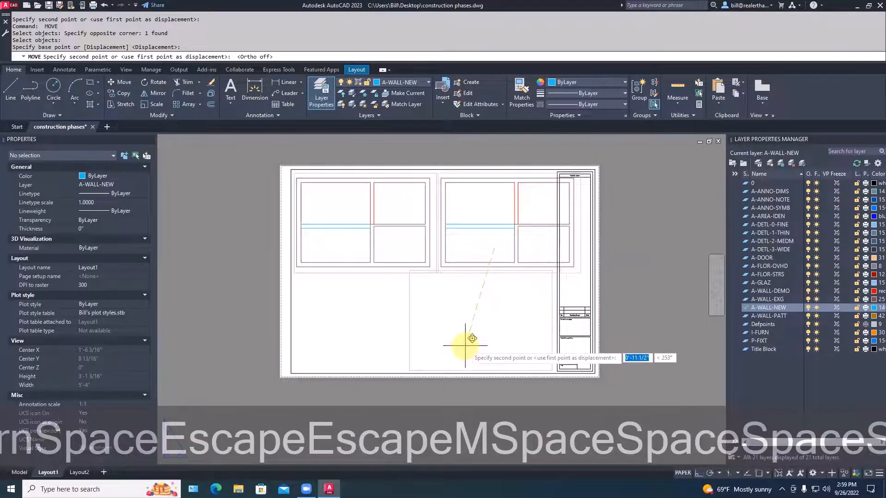
left_click(464, 346)
key("Escape")
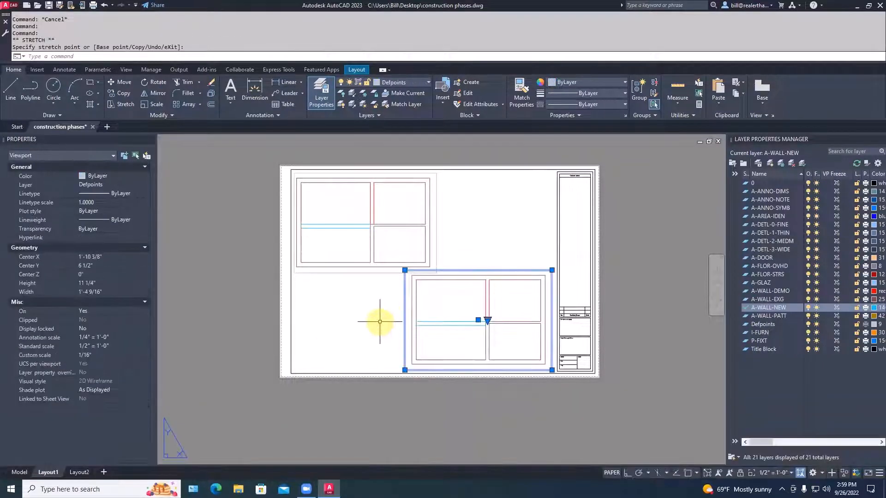
key("Escape")
key("Escape")
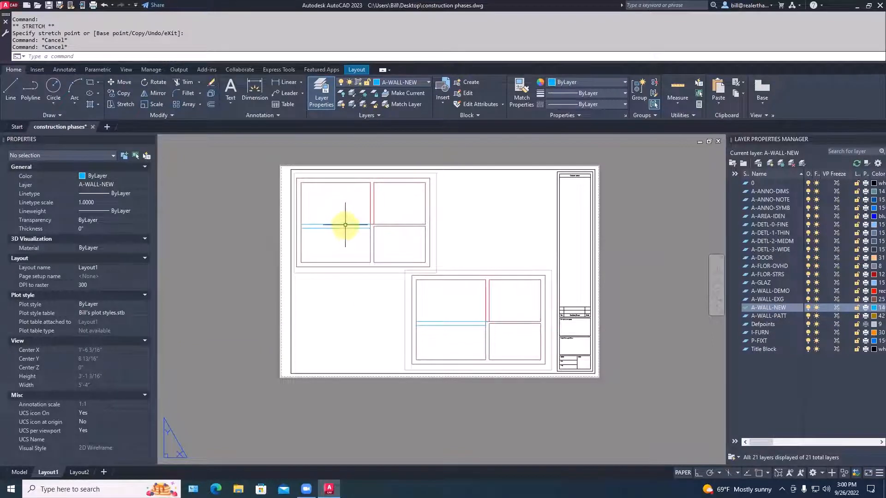
Activate the upper-left viewport and try to freeze the new wall's layer there, answering No to freezing the current layer.
double_click(336, 247)
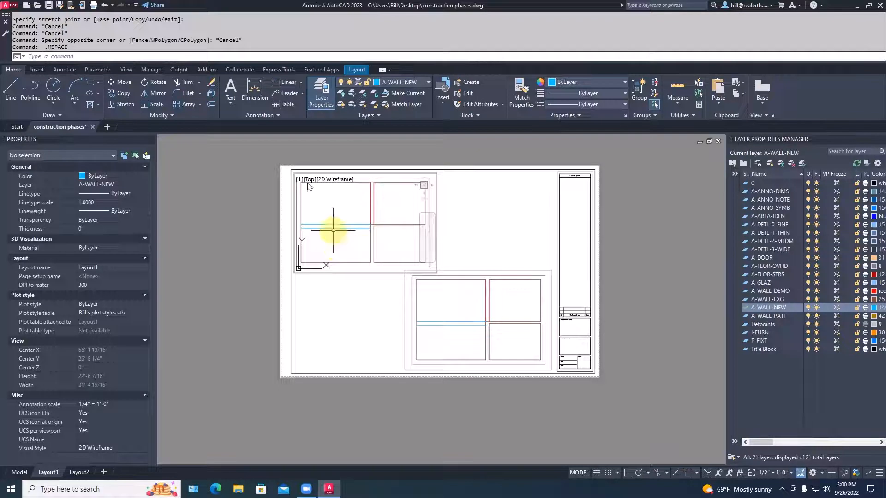
left_click(362, 92)
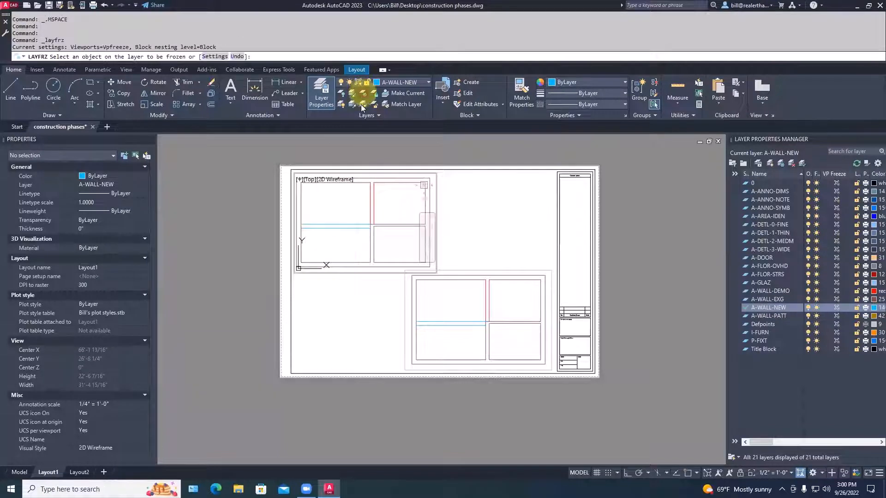
left_click(348, 223)
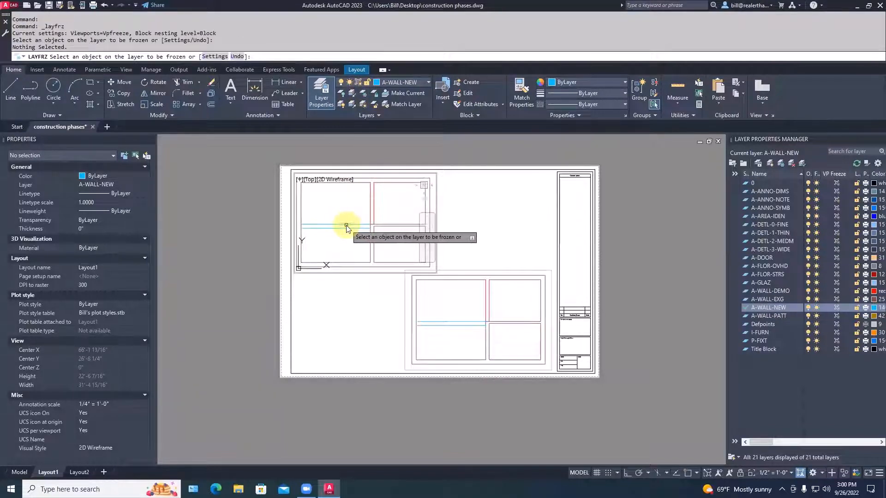
left_click(346, 225)
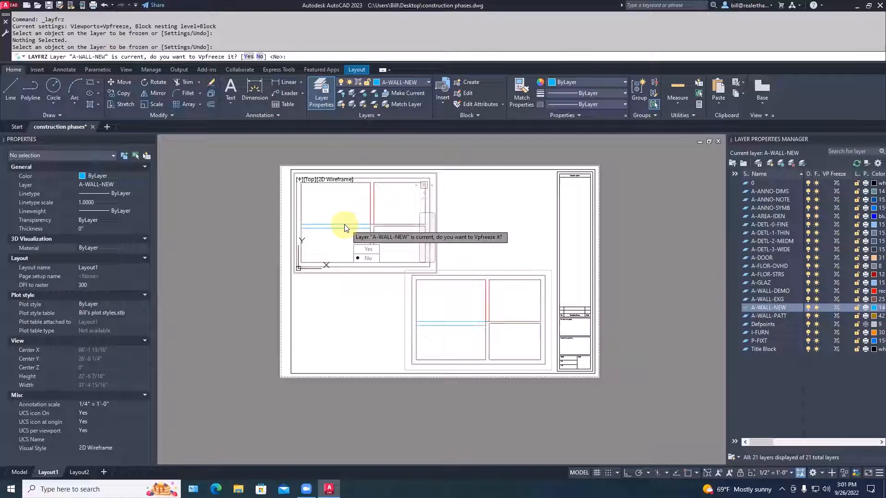
type("N")
key("Return")
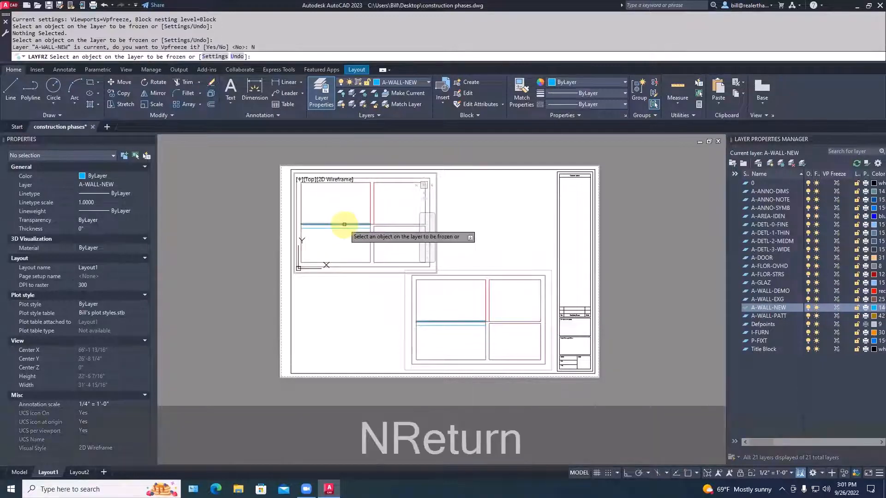
Make layer 0 current and freeze the A-WALL-NEW layer in the upper-left viewport.
left_click(745, 184)
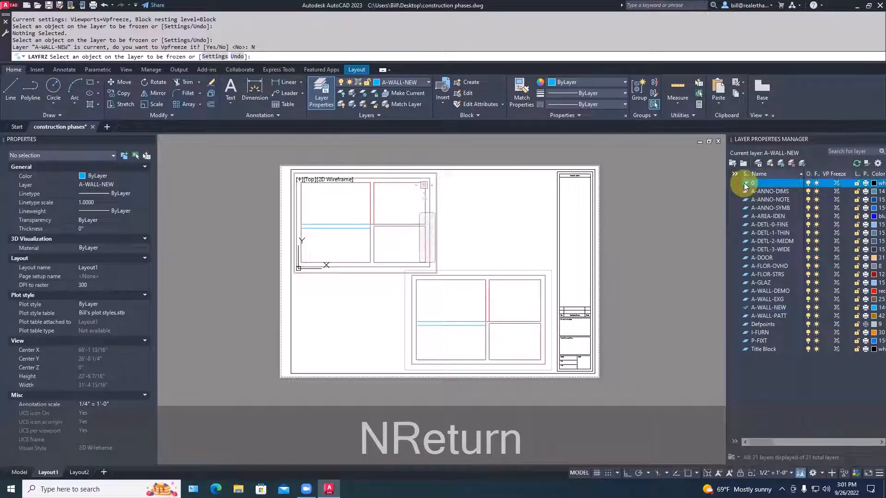
double_click(744, 185)
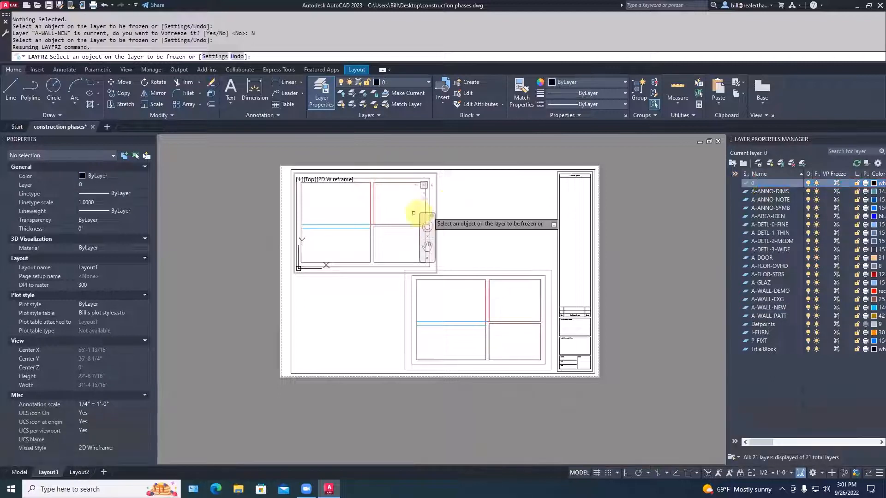
left_click(348, 226)
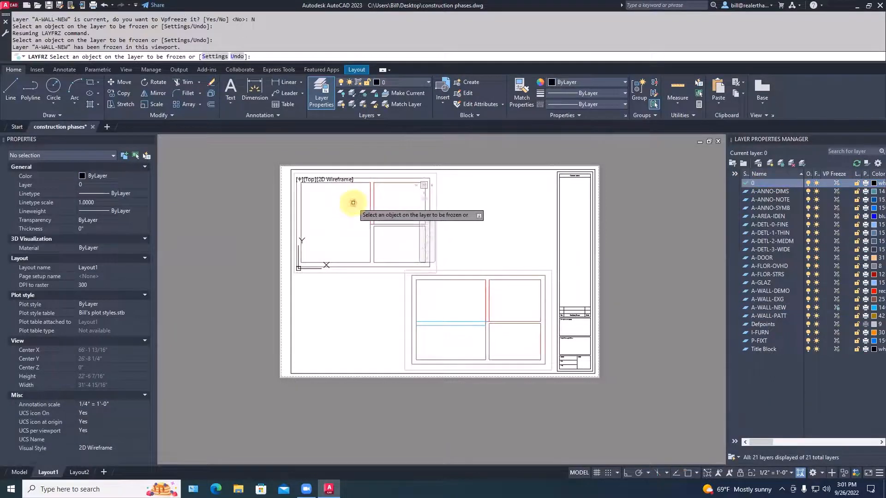
key("Escape")
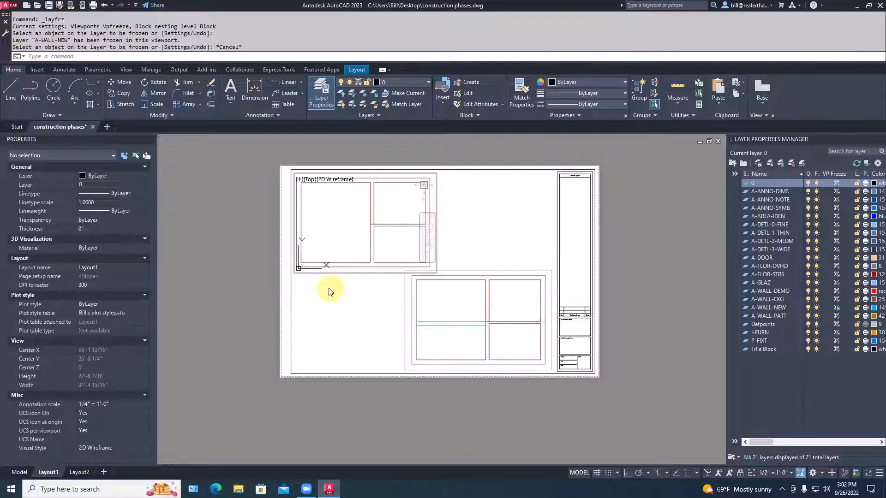
Activate the lower-right viewport and freeze the red demolition wall's layer in it.
left_click(507, 310)
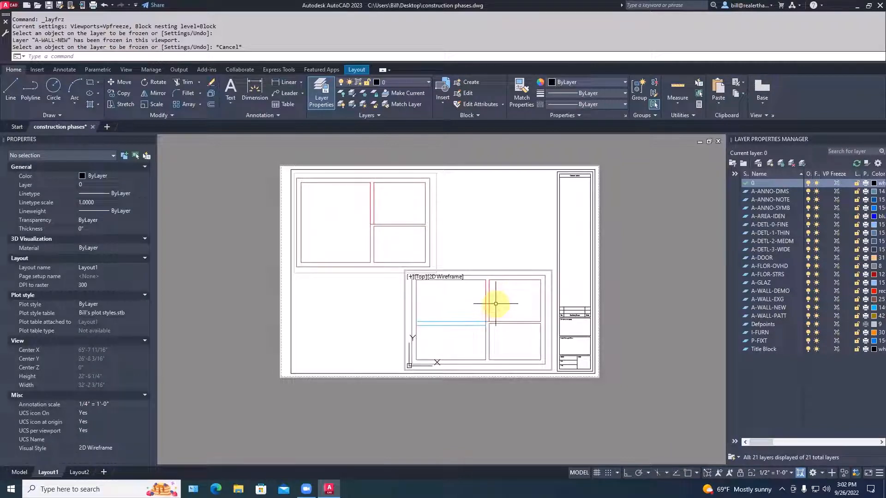
left_click(500, 300)
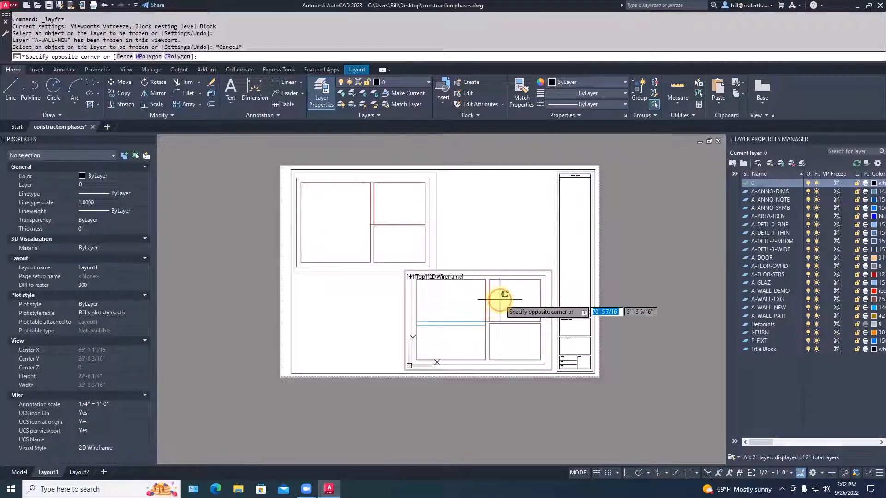
left_click(365, 97)
left_click(487, 296)
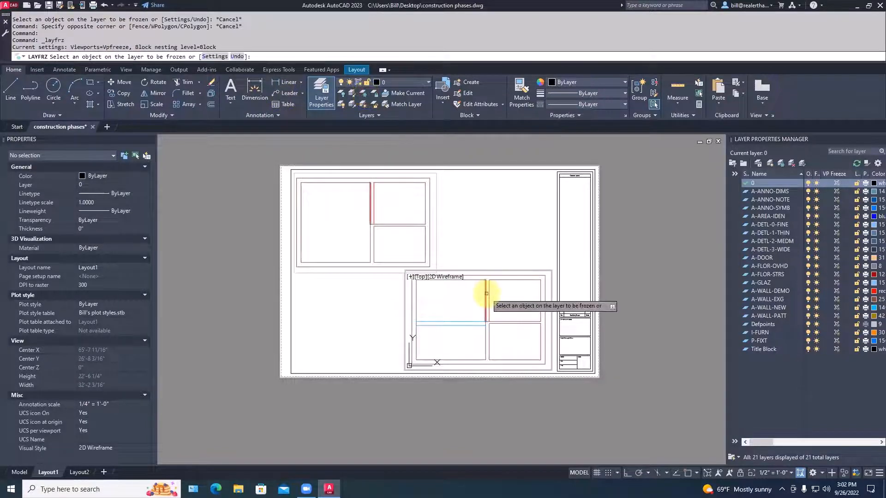
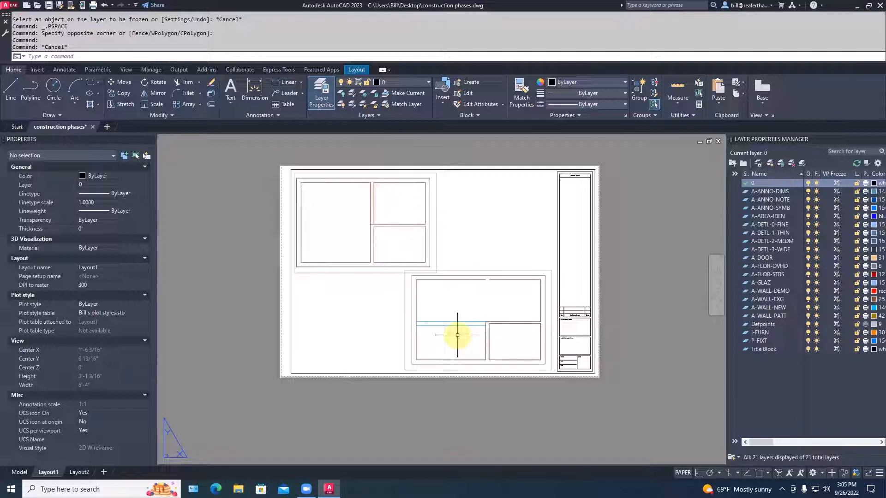
Make A-WALL-NEW current and draw a line across the gap in the upper wall's inner face in the lower-right viewport.
scroll(488, 295, "up", 3)
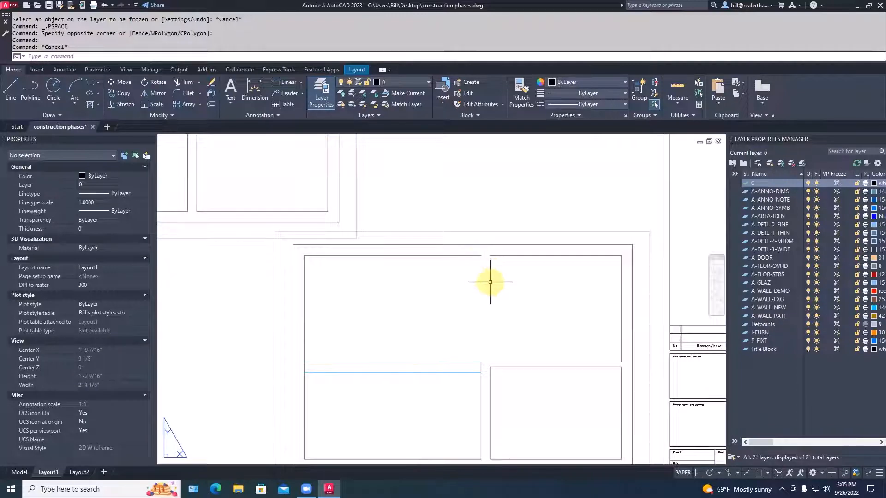
scroll(490, 282, "down", 3)
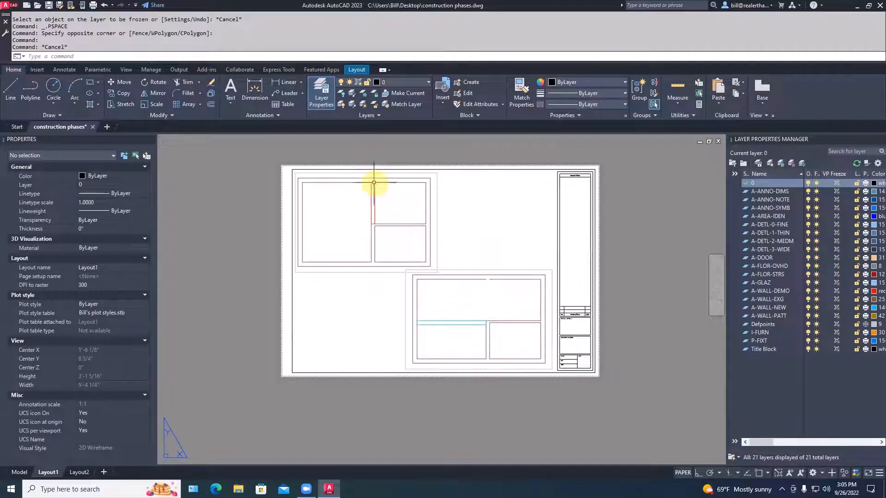
scroll(372, 228, "up", 3)
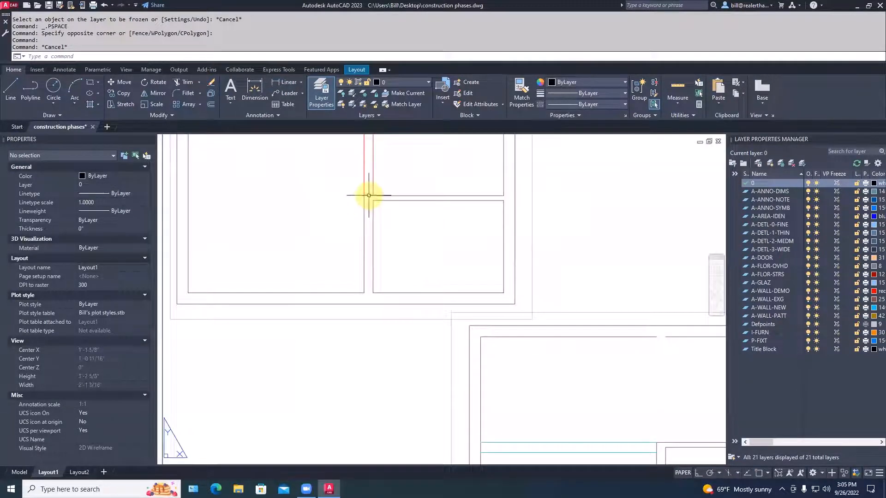
scroll(461, 243, "down", 2)
scroll(531, 231, "down", 2)
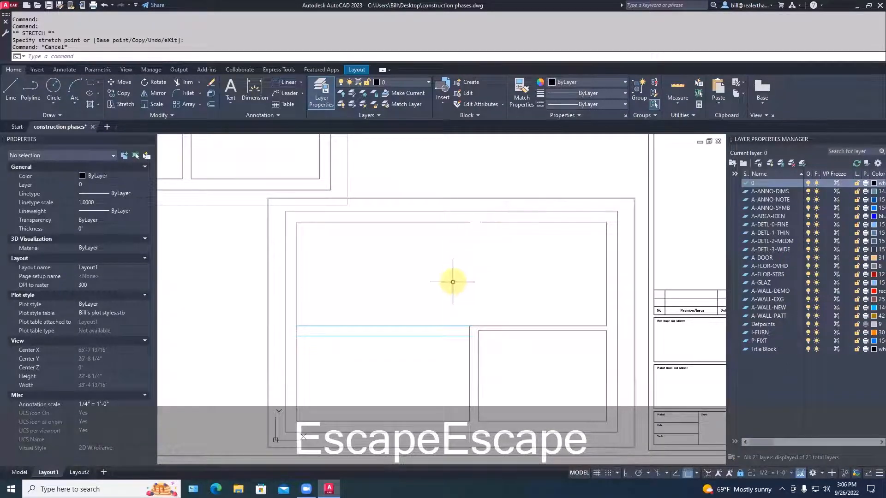
double_click(770, 306)
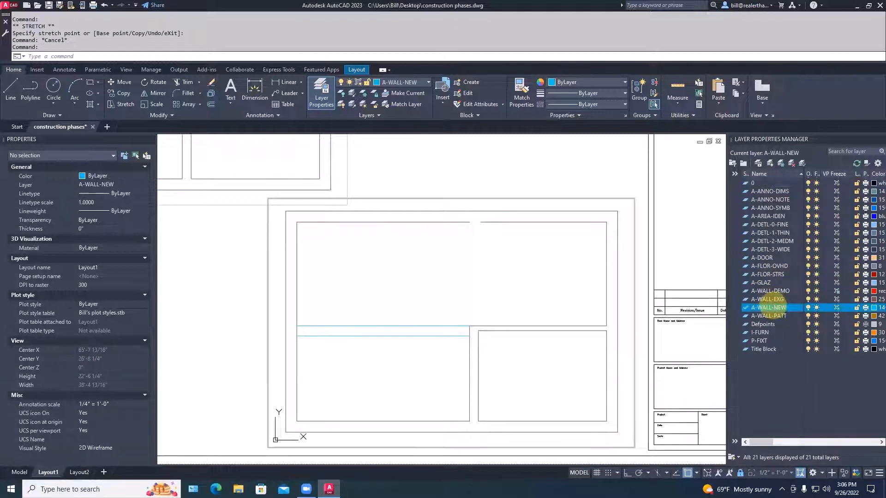
type("l")
key("space")
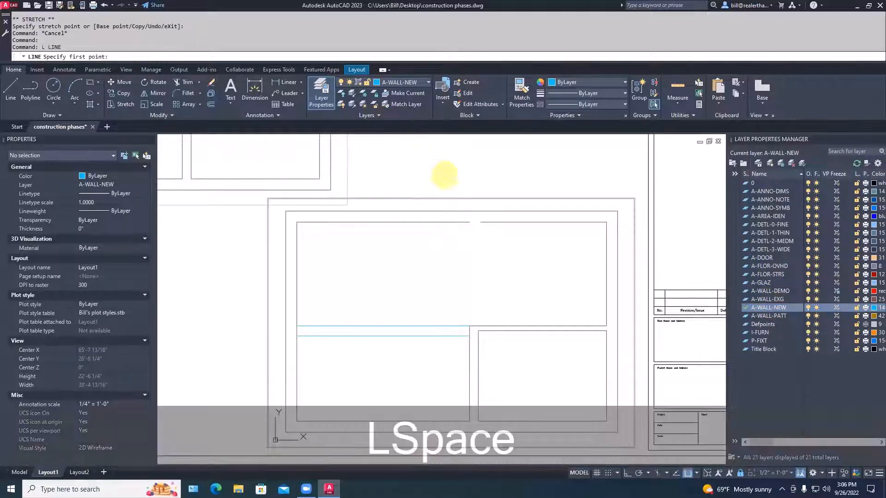
left_click(469, 222)
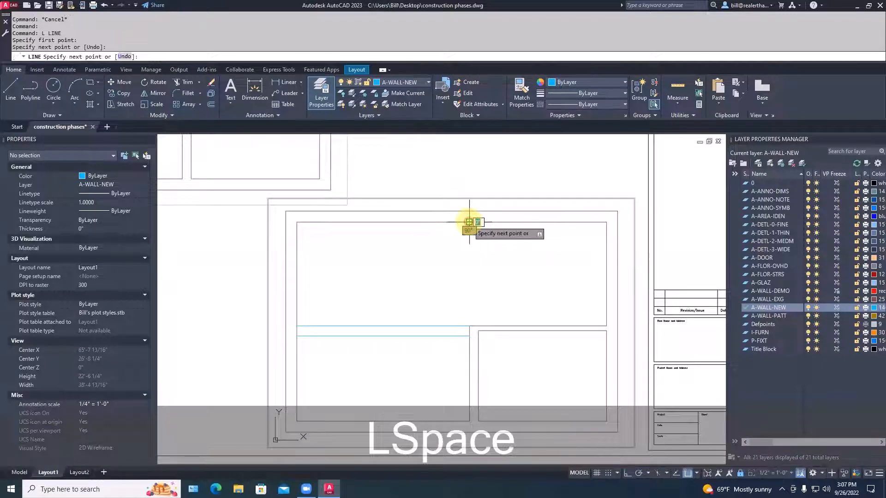
key("Escape")
key("Escape")
Examine the junction of the demolition wall and the upper existing wall in the upper-left viewport.
scroll(490, 237, "down", 5)
middle_click_drag(494, 247, 502, 252)
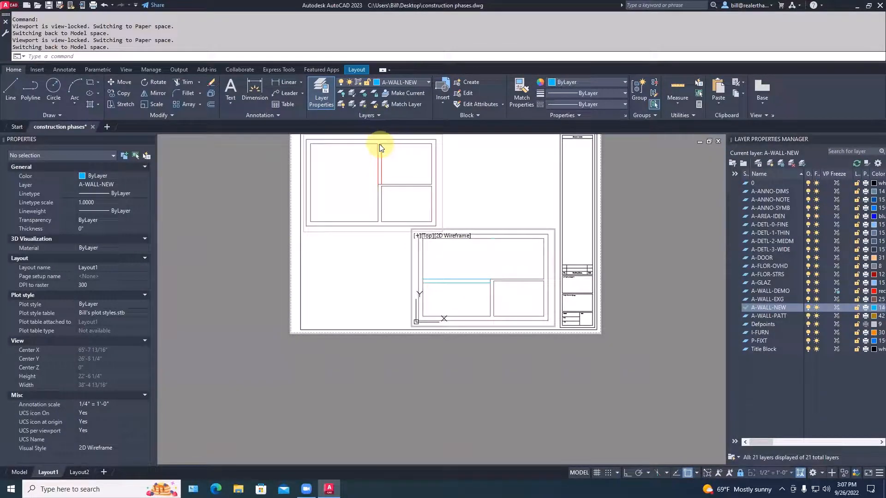
scroll(381, 146, "up", 4)
middle_click_drag(389, 164, 396, 194)
scroll(380, 175, "up", 4)
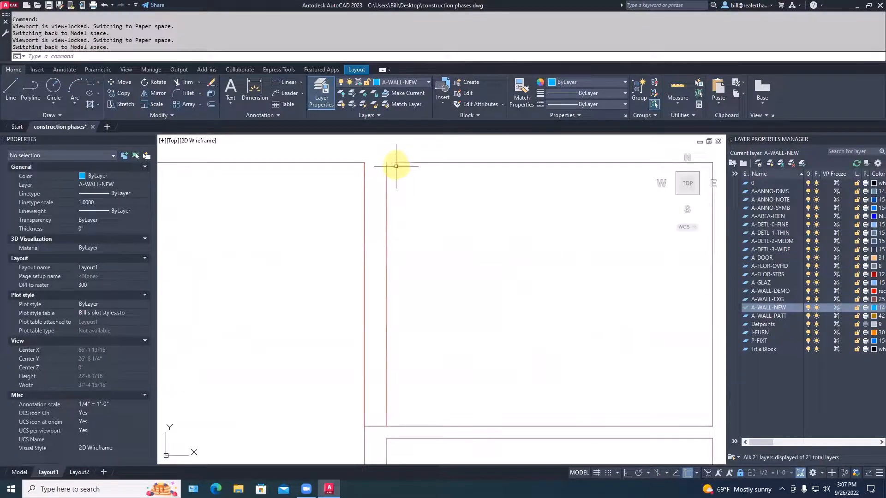
left_click(396, 166)
key("Escape")
key("Escape")
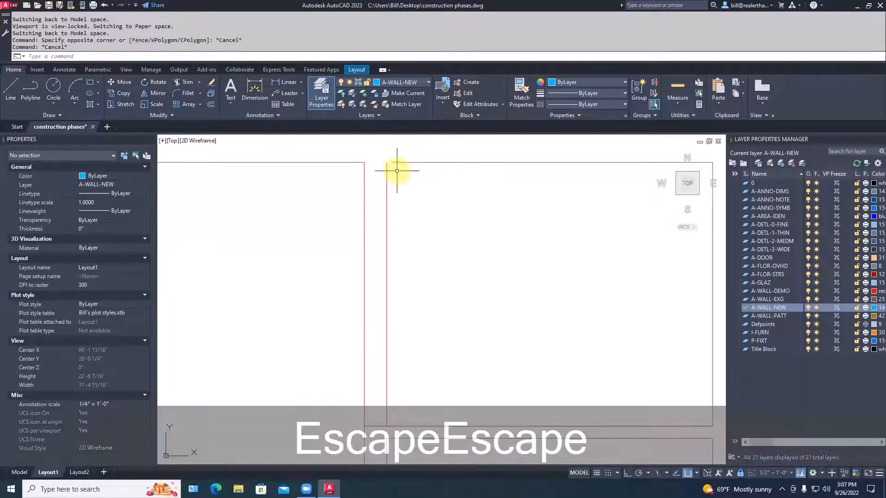
left_click(395, 162)
left_click(393, 162)
left_click(392, 162)
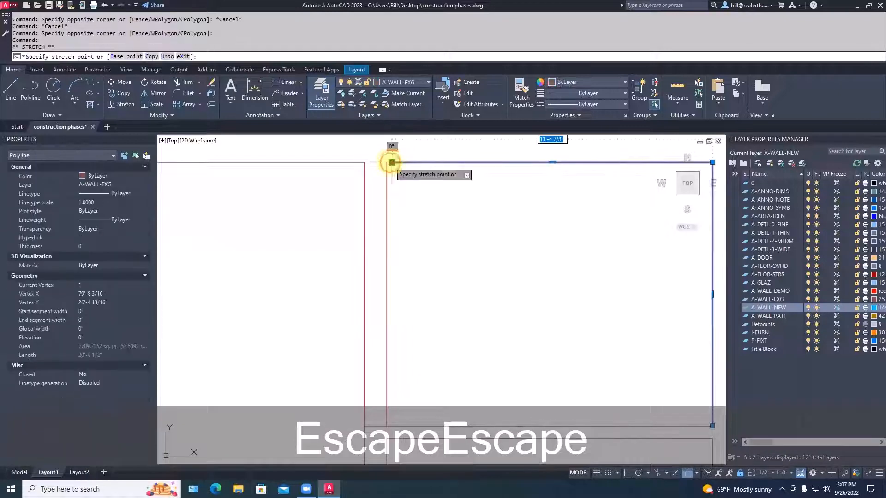
key("Escape")
key("Escape")
scroll(409, 192, "down", 5)
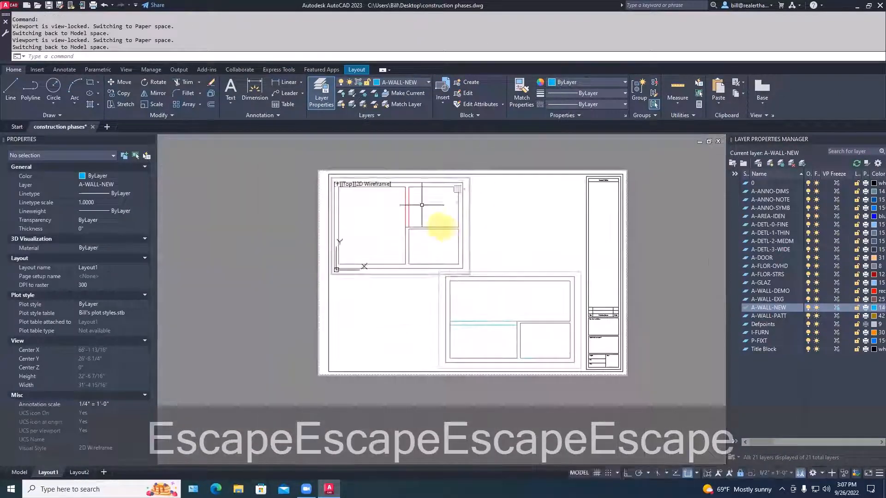
Check the layer of the short line patching the upper wall's inner face in the lower-right viewport.
middle_click_drag(446, 237, 445, 200)
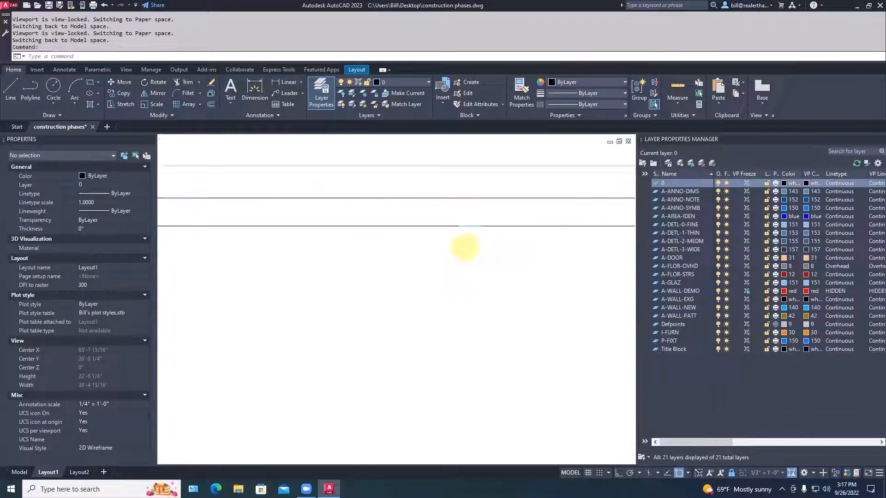
left_click(469, 213)
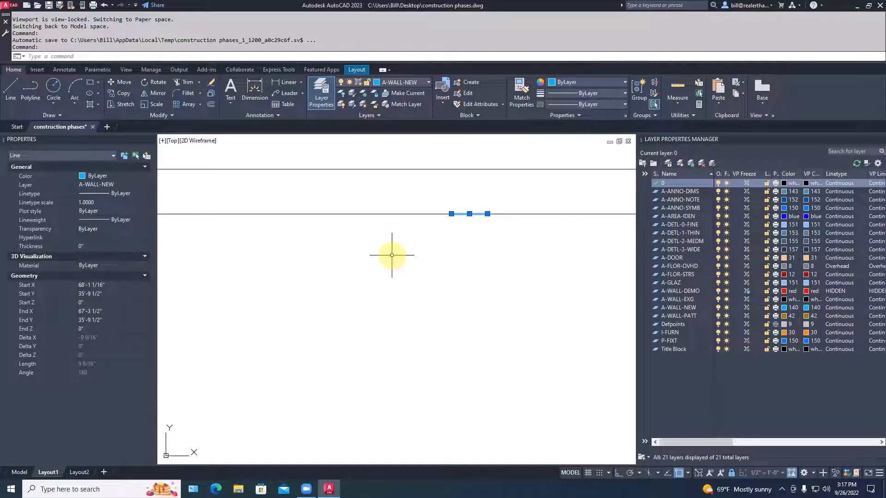
scroll(392, 255, "down", 5)
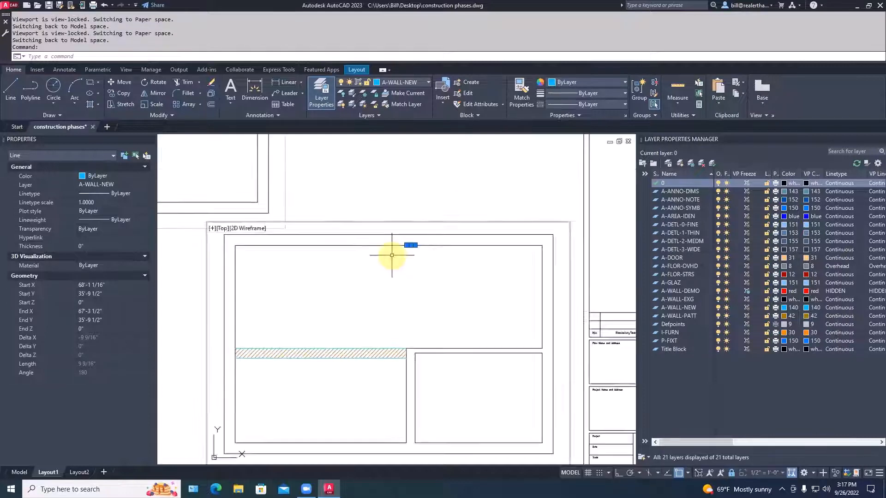
scroll(498, 311, "up", 1)
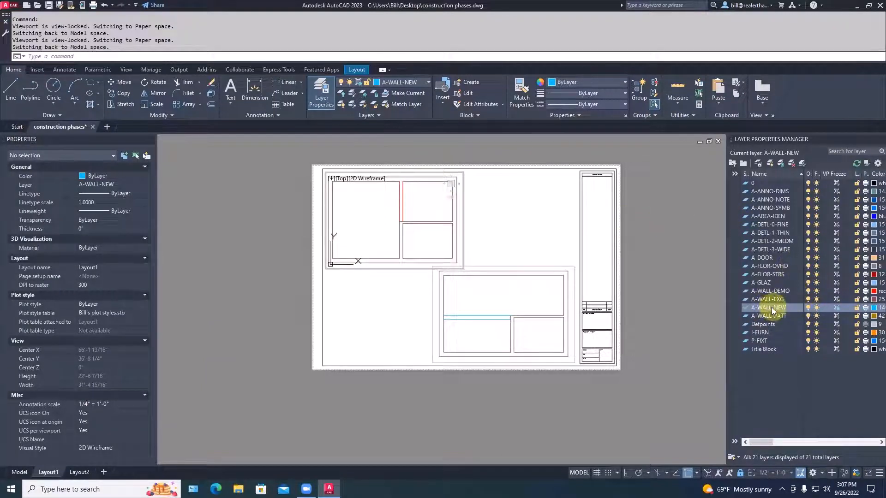
Make A-WALL-DEMO the current layer and set its linetype to HIDDEN.
double_click(768, 292)
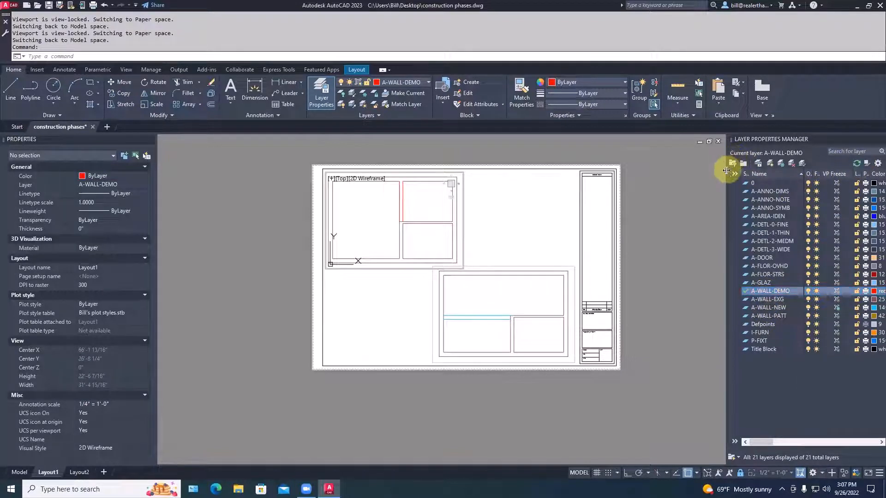
left_click_drag(651, 172, 638, 174)
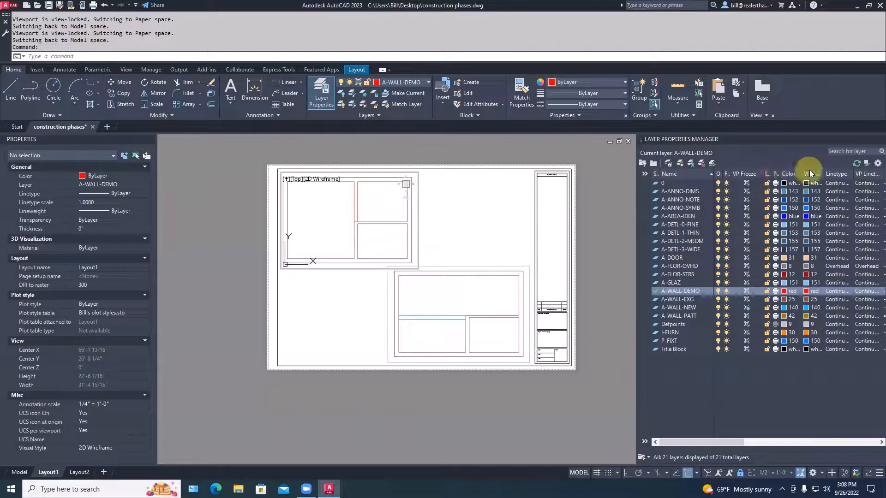
left_click_drag(852, 174, 867, 174)
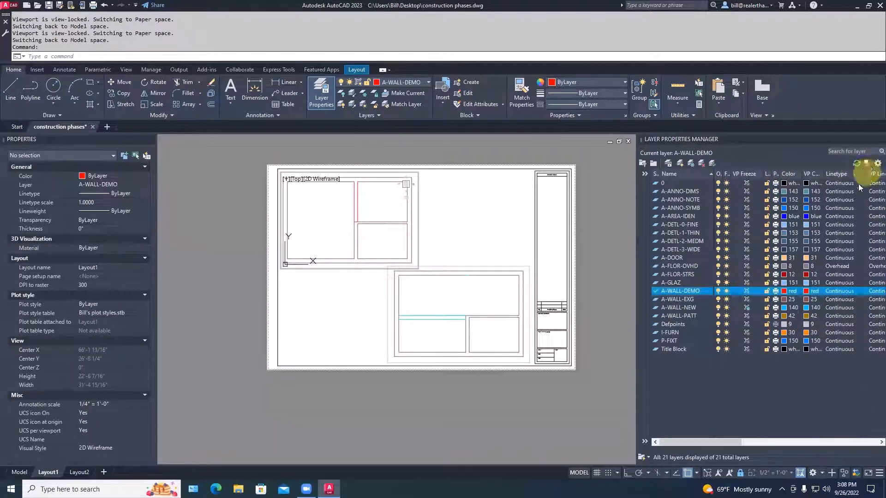
left_click(834, 290)
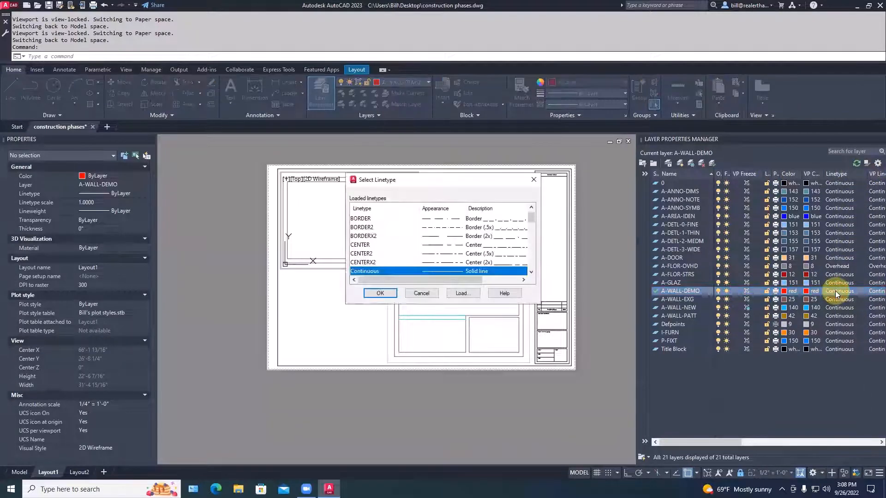
left_click_drag(533, 212, 530, 249)
left_click(362, 245)
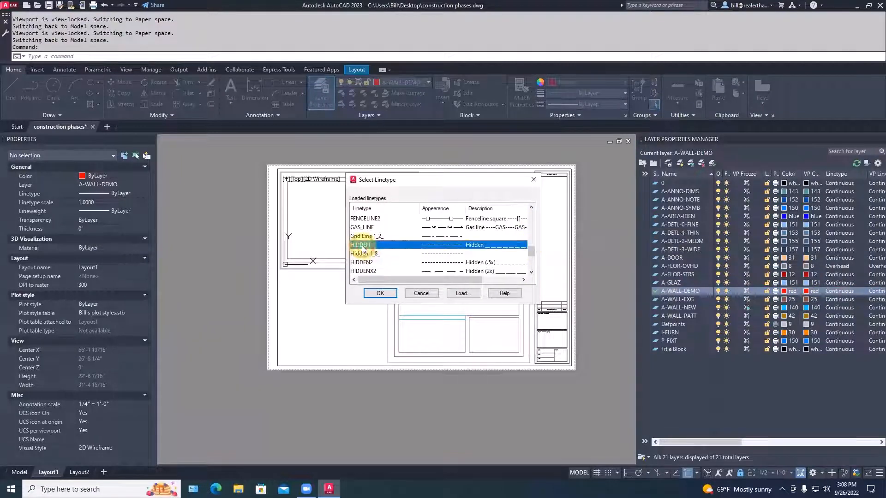
left_click(387, 292)
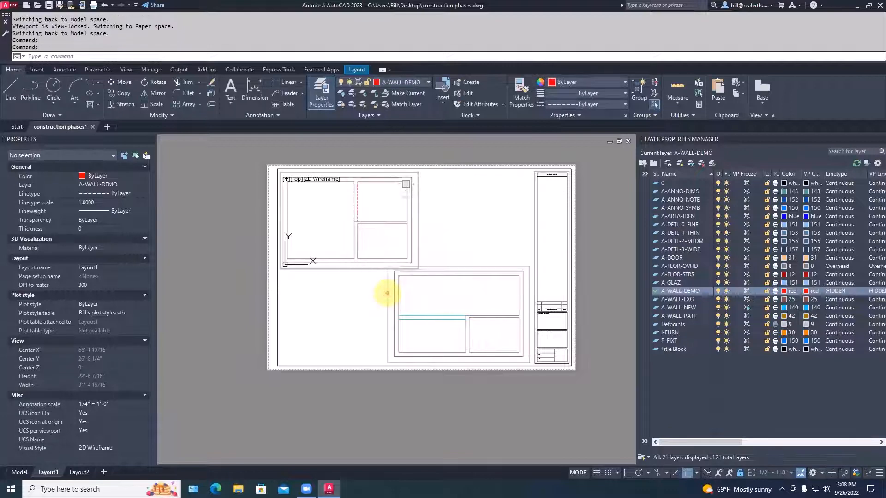
scroll(365, 209, "up", 2)
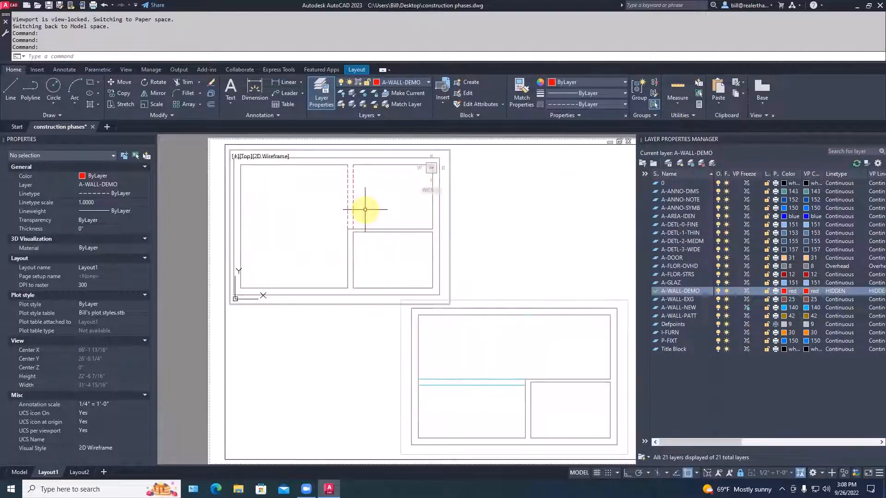
scroll(365, 209, "up", 1)
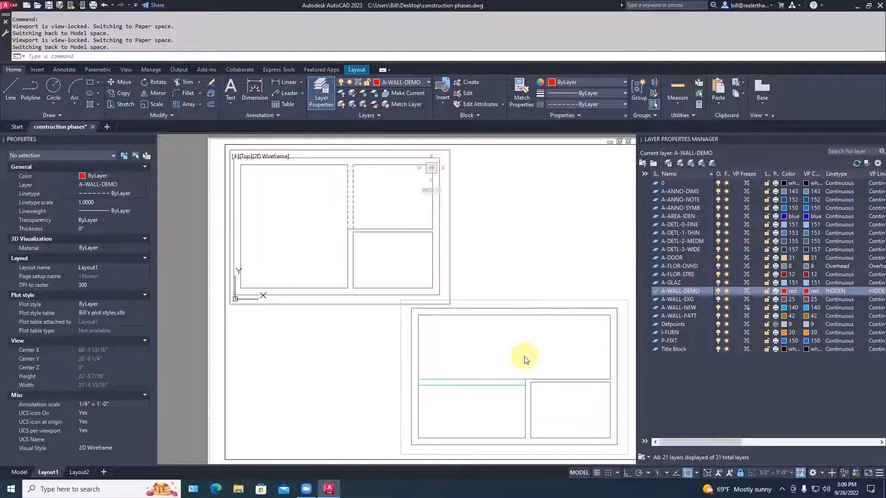
Switch to model space and make A-WALL-PATT the current layer for the new wall's pattern.
scroll(514, 362, "up", 2)
middle_click_drag(514, 352, 510, 269)
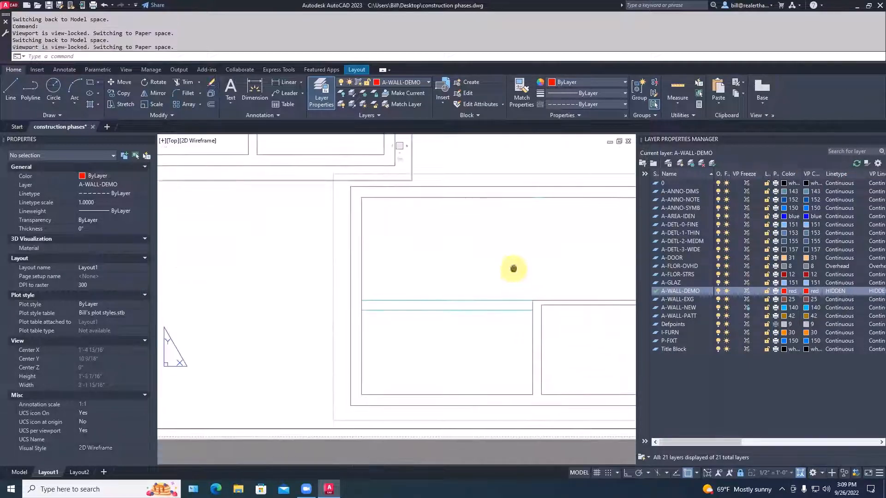
scroll(488, 274, "up", 2)
left_click(490, 276)
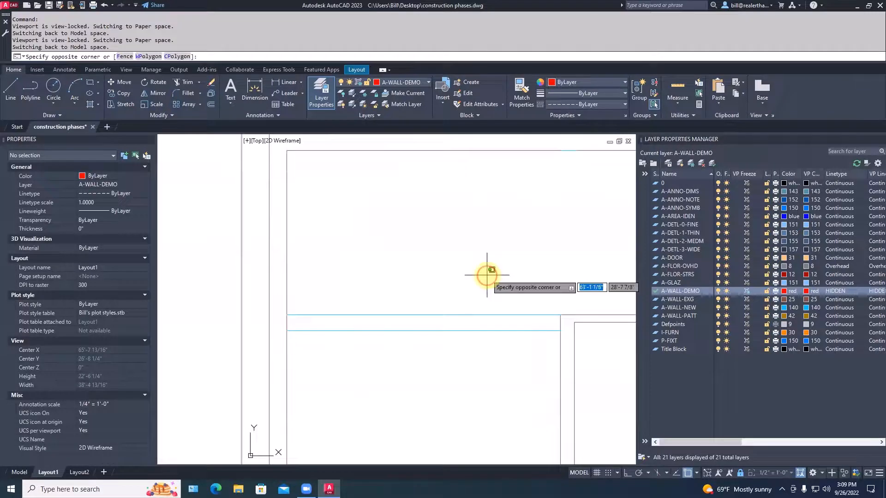
left_click(486, 275)
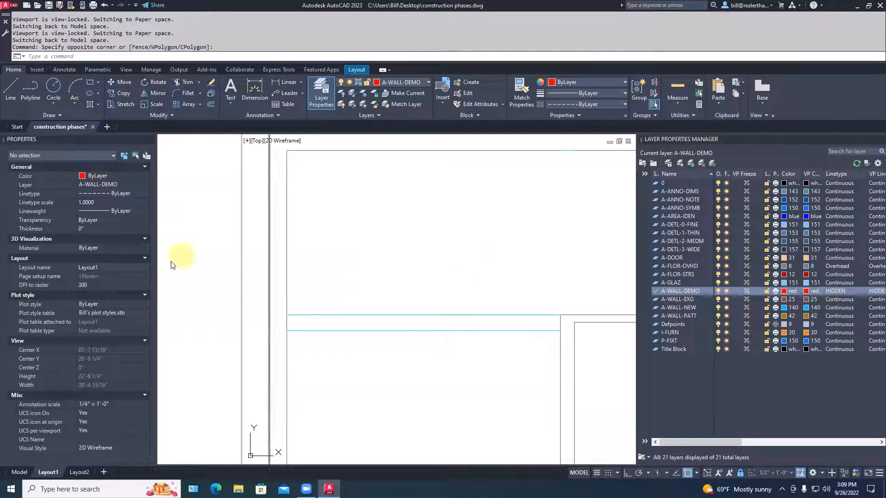
left_click(20, 472)
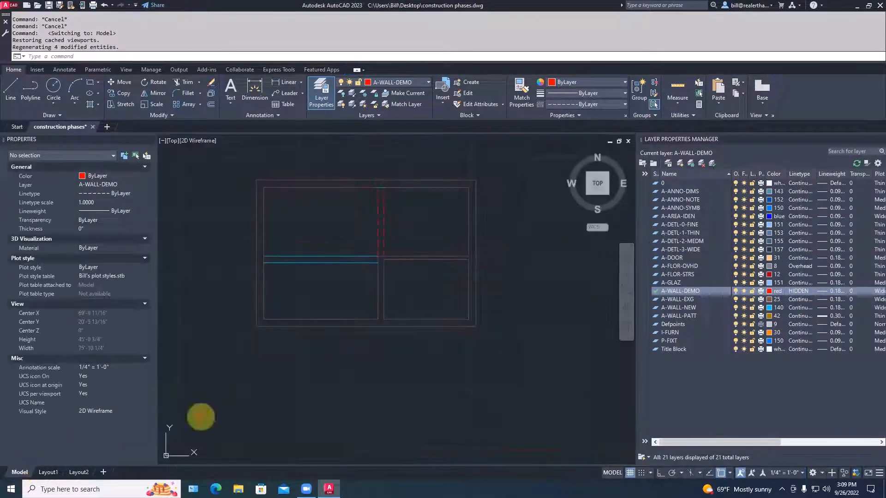
scroll(296, 277, "up", 3)
scroll(293, 276, "down", 2)
middle_click_drag(293, 277, 330, 333)
scroll(369, 307, "up", 2)
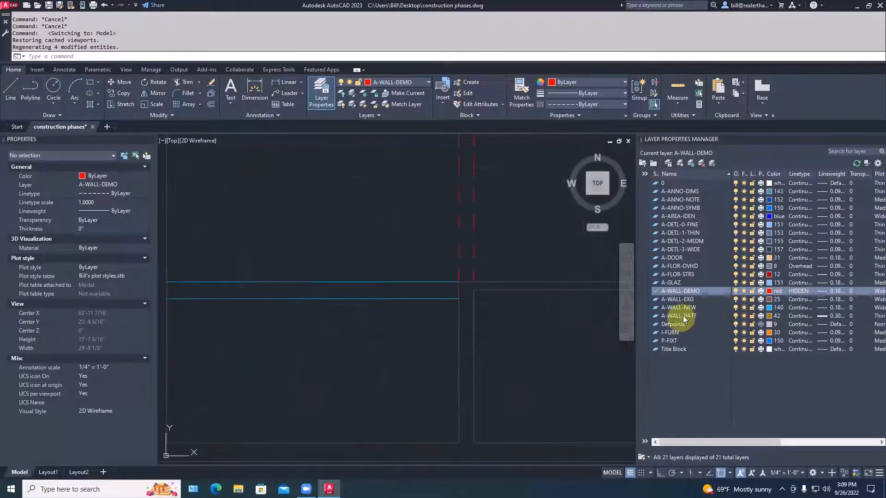
double_click(656, 316)
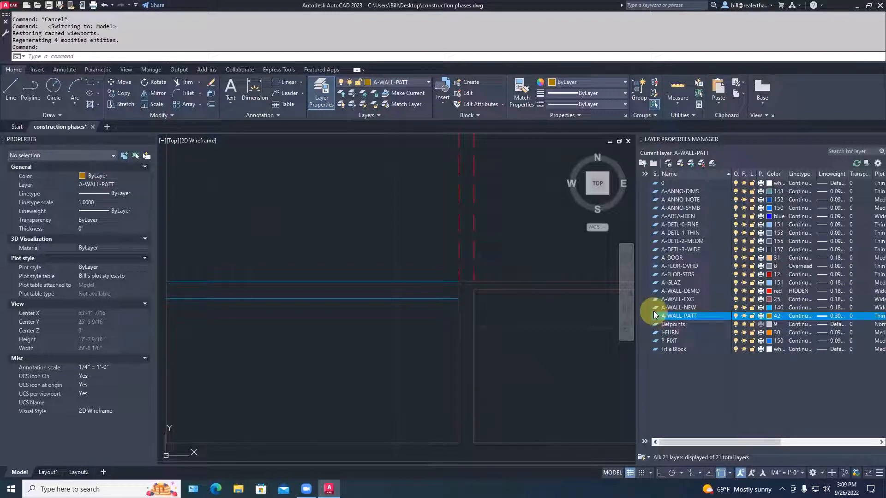
middle_click_drag(466, 360, 555, 356)
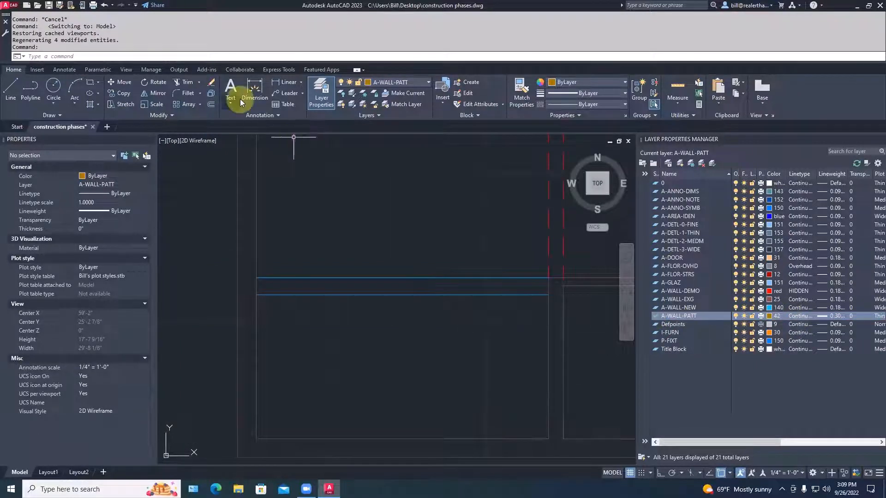
Hatch the area between the two lines of the new horizontal wall with the ANSI31 pattern.
left_click(97, 105)
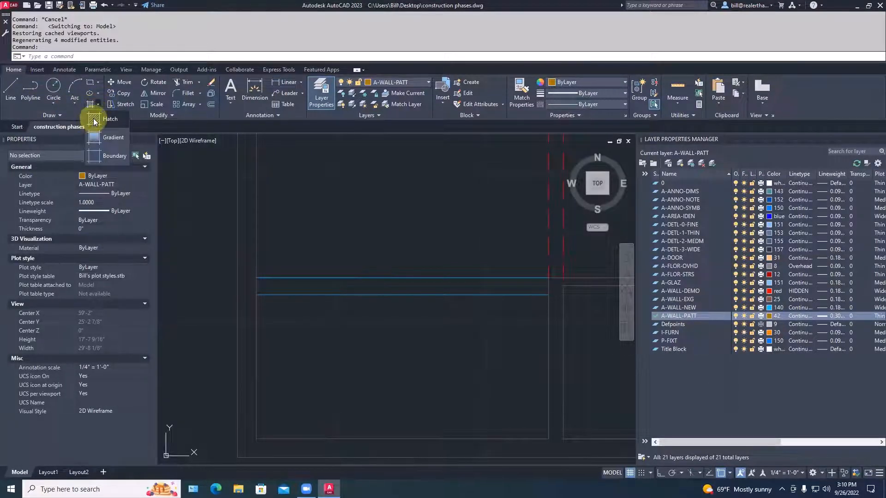
left_click(93, 121)
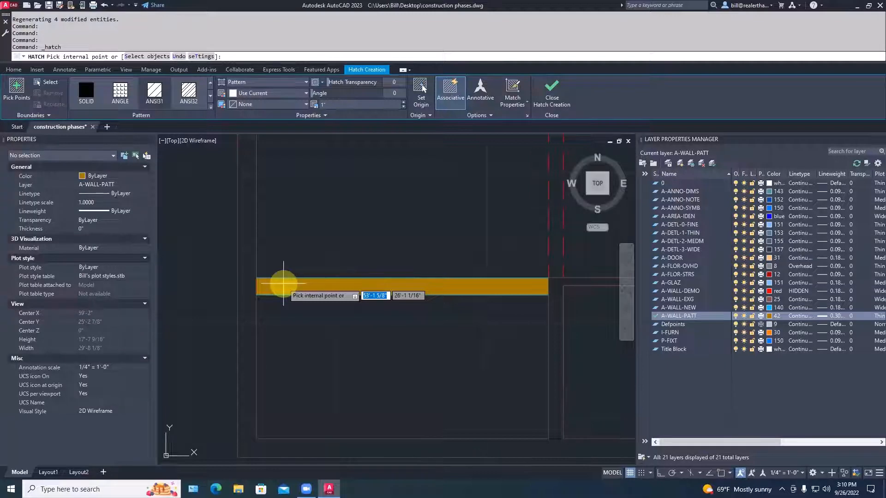
key("Escape")
key("Escape")
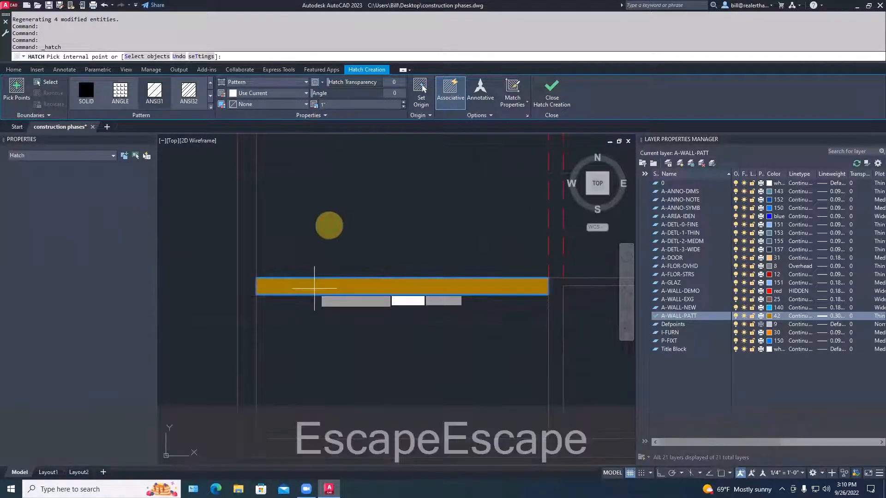
key("Escape")
key("Escape")
Edit the new wall's hatch, keeping the ANSI31 pattern and setting its scale to 12.
left_click(325, 286)
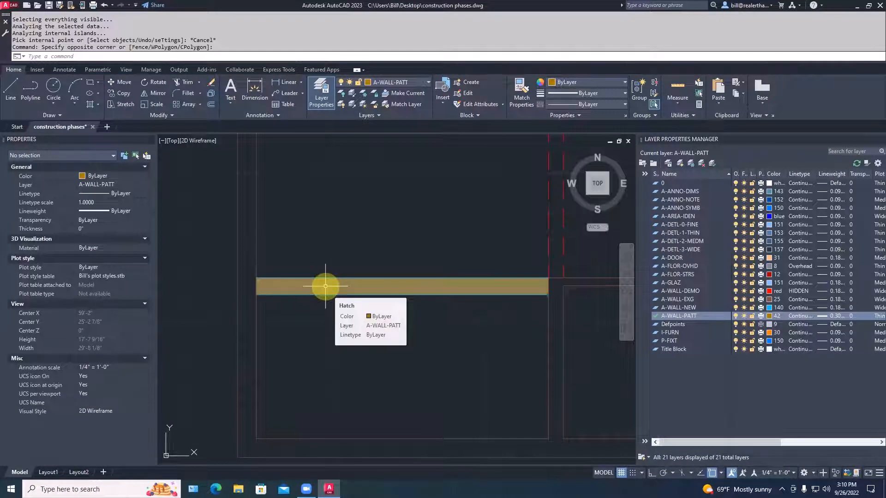
left_click(325, 286)
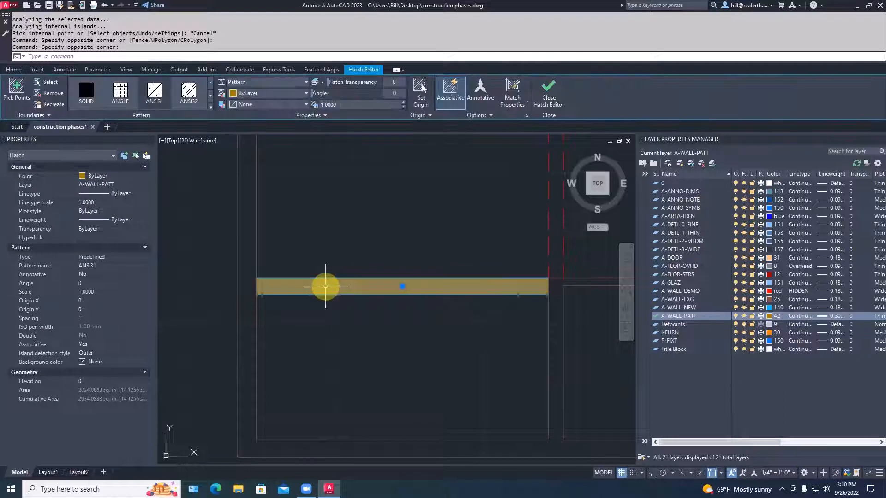
left_click(153, 92)
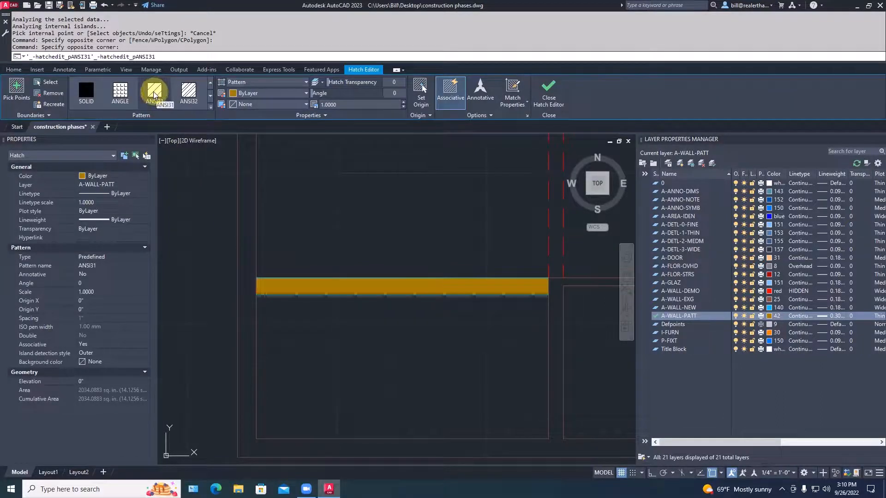
left_click(154, 95)
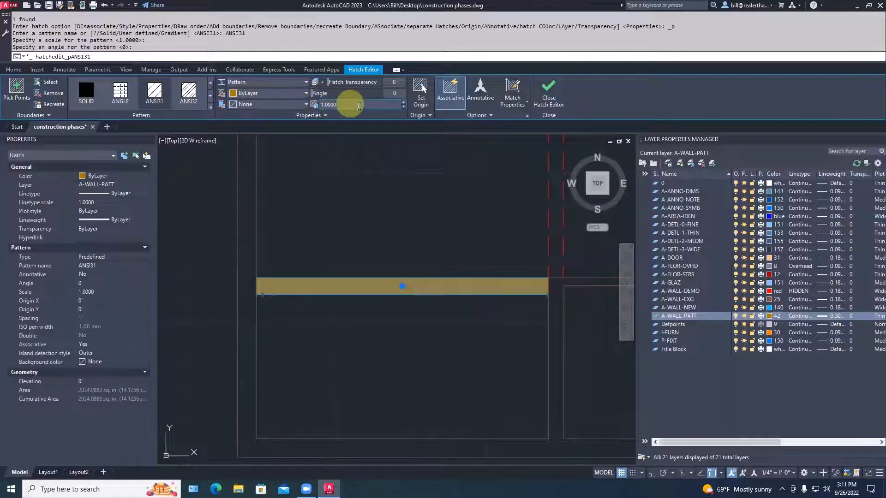
left_click_drag(347, 105, 316, 108)
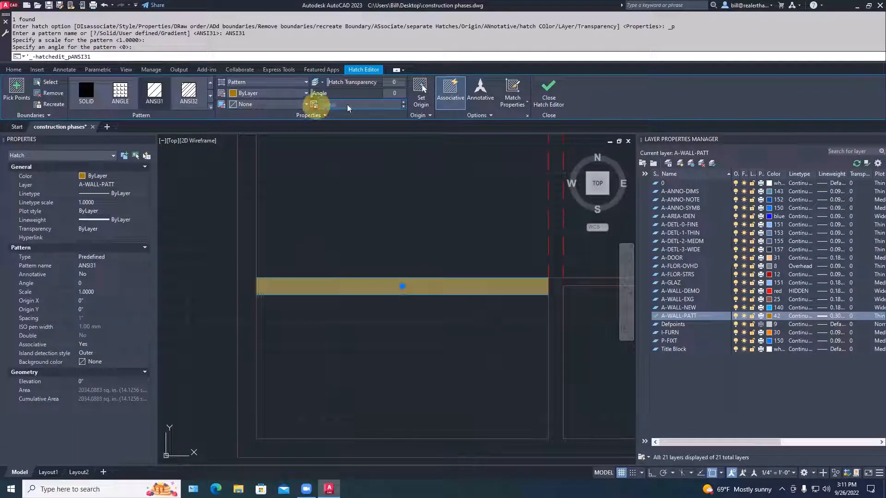
type("12")
key("Return")
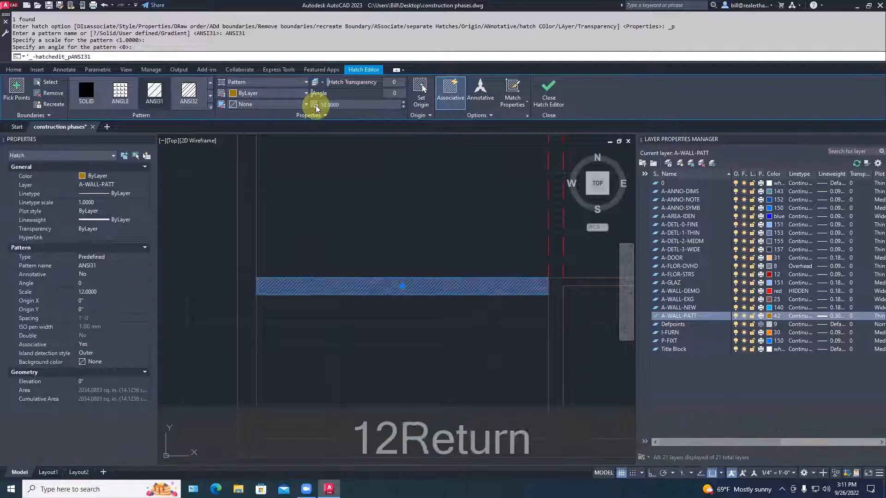
key("Escape")
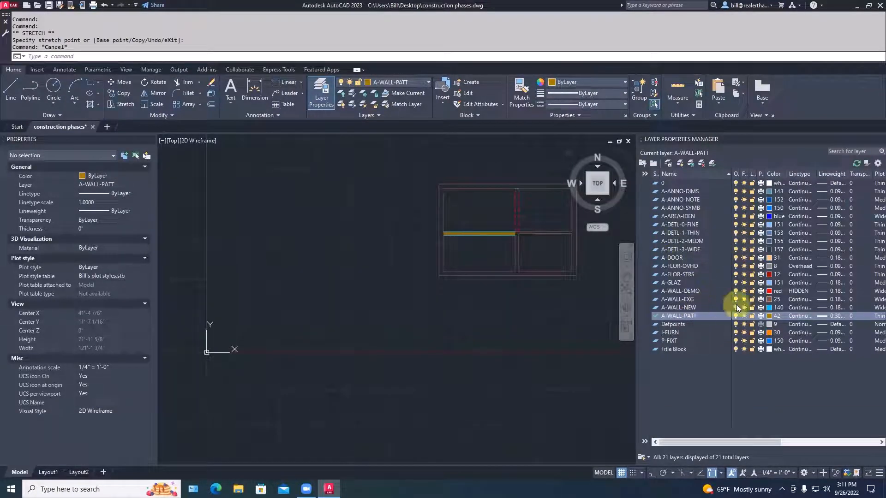
Change the A-WALL-EXG layer color to white, index color 7.
left_click(768, 299)
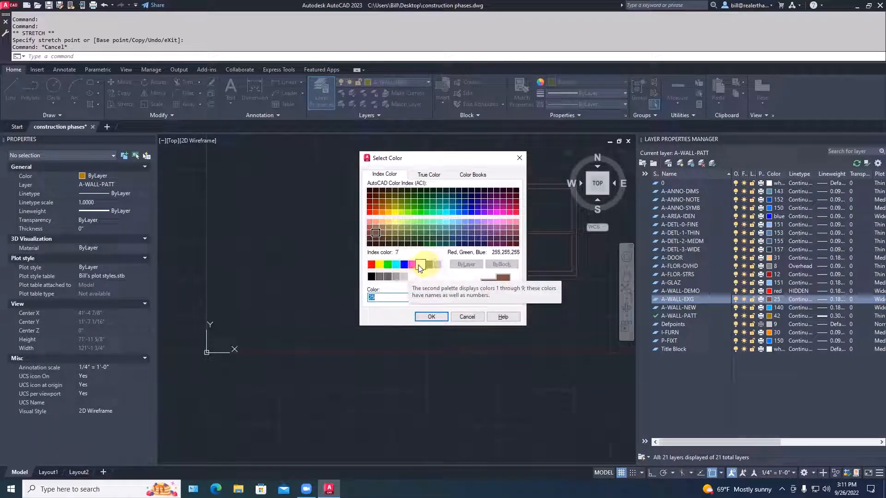
left_click(421, 264)
left_click(428, 313)
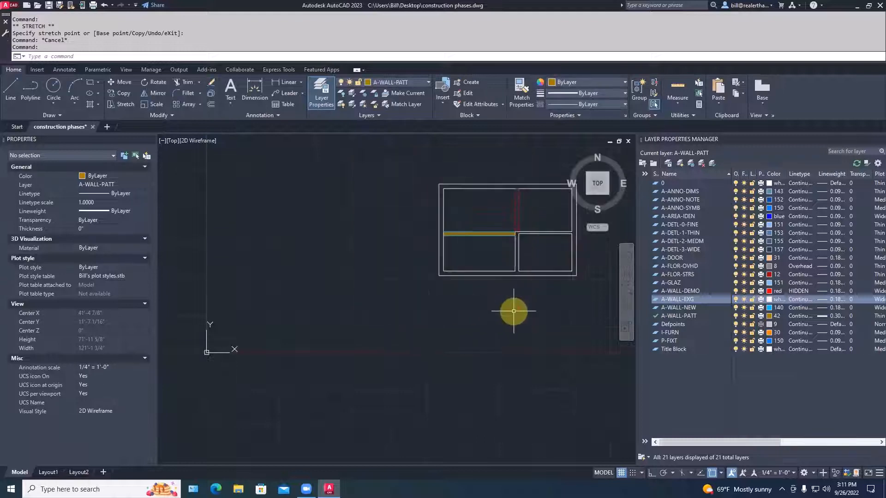
Return to Layout1 to work on the demolition and new-wall viewports.
scroll(371, 372, "down", 5)
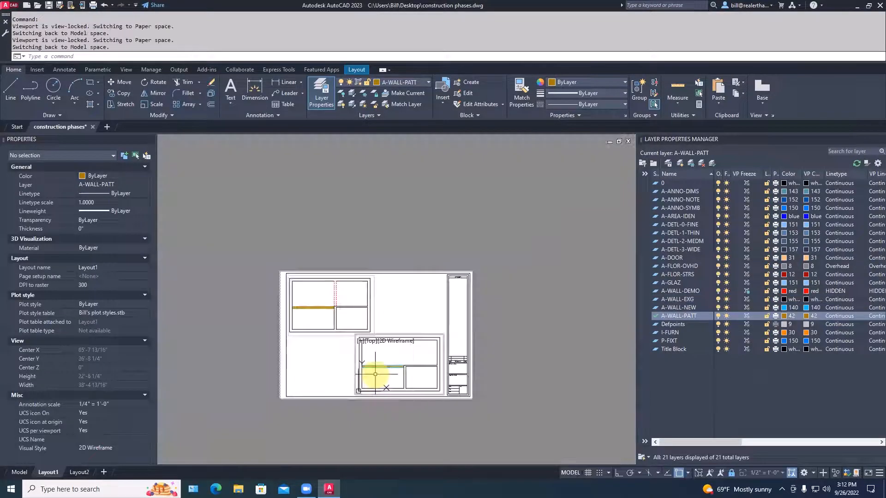
middle_click_drag(374, 376, 411, 359)
scroll(411, 360, "up", 3)
scroll(410, 359, "up", 3)
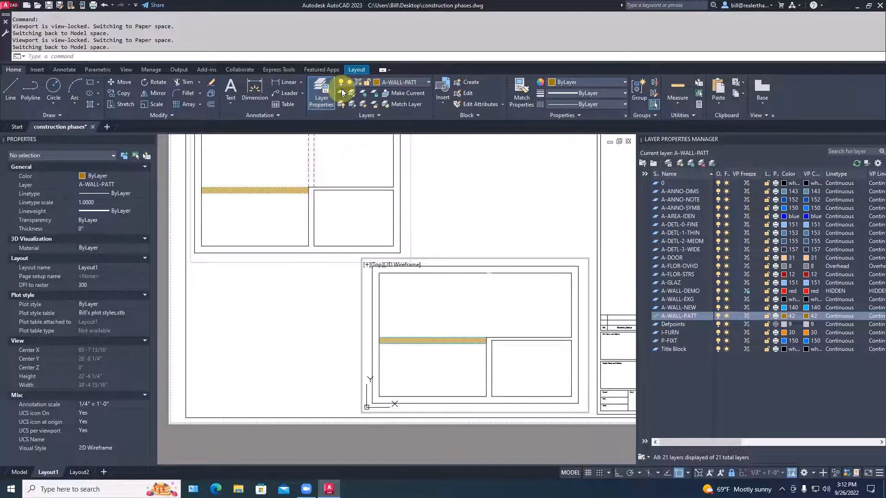
left_click(363, 96)
left_click(292, 172)
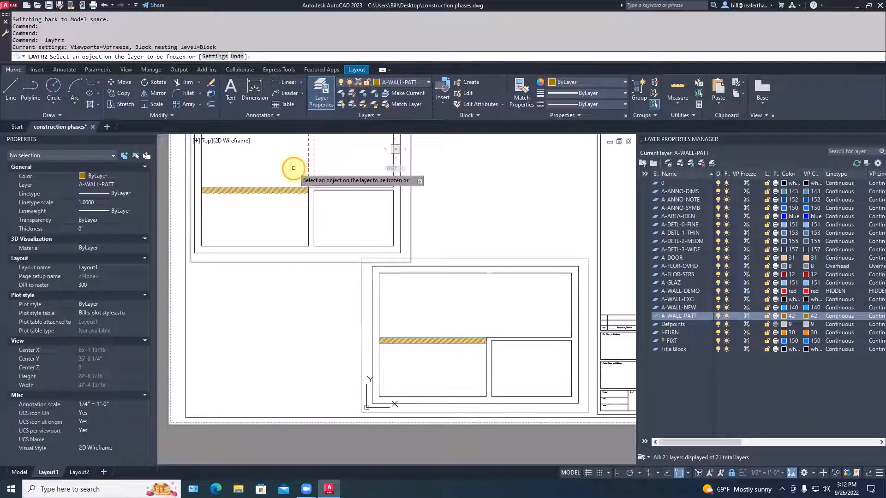
left_click(278, 189)
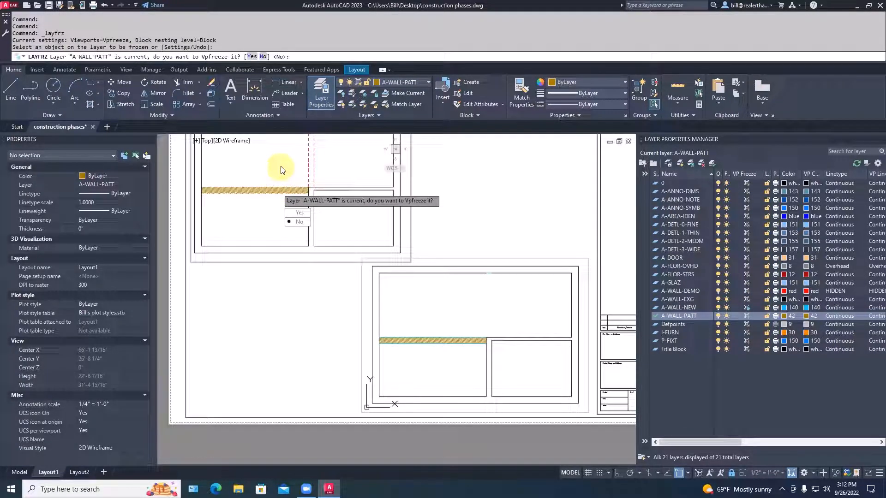
key("Escape")
key("Escape")
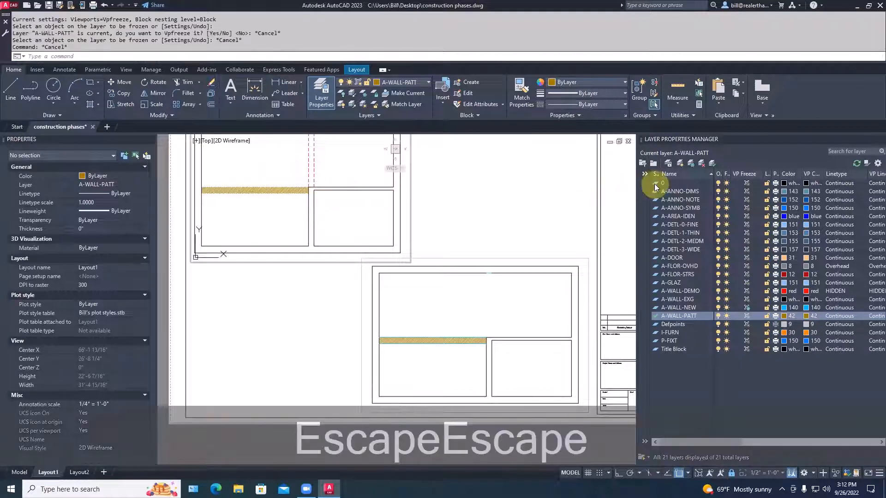
Make layer 0 the current layer in place of A-WALL-PATT.
left_click(656, 185)
double_click(655, 185)
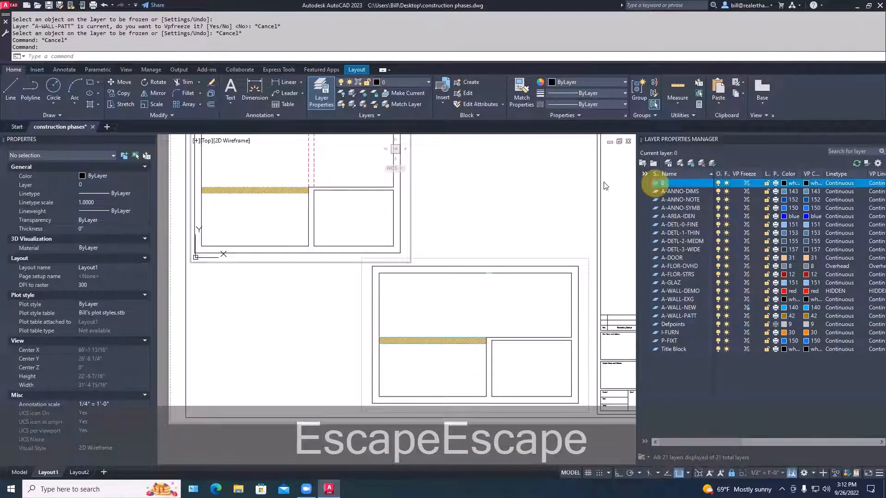
left_click(285, 189)
key("Escape")
key("Escape")
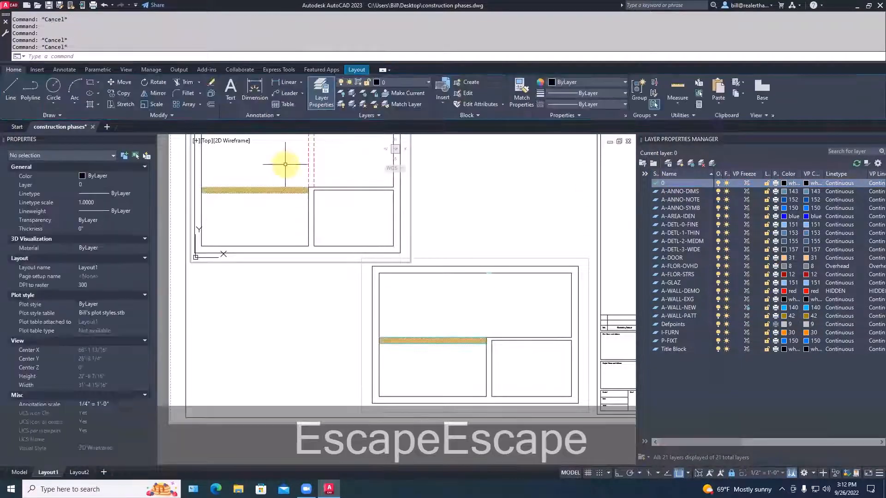
left_click(282, 163)
key("Escape")
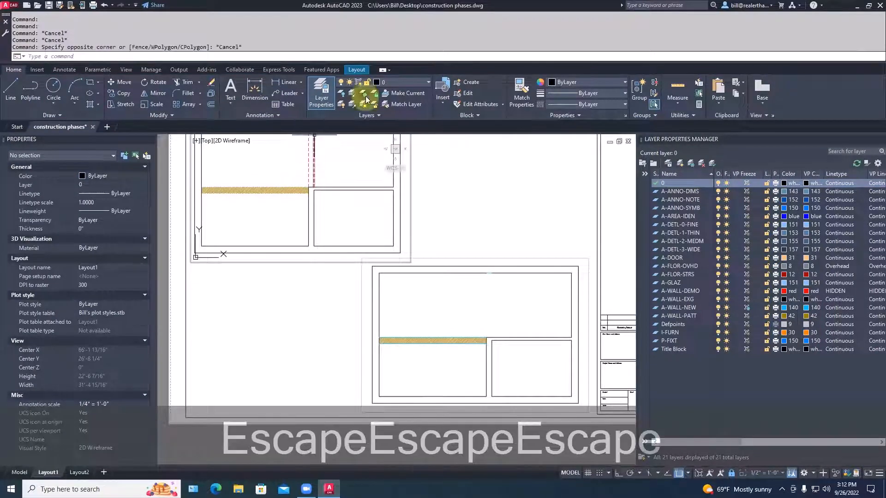
Freeze the new wall's hatch layer, A-WALL-PATT, only in the upper viewport that shows the demolition walls.
left_click(363, 93)
left_click(283, 190)
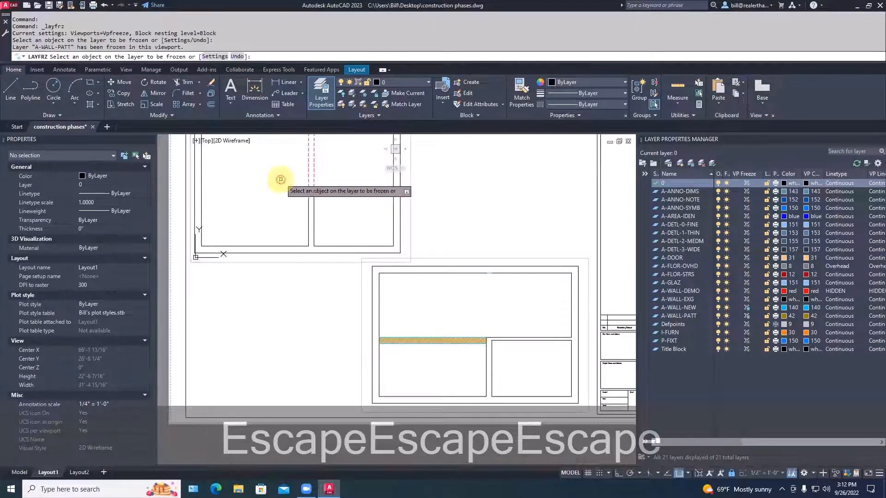
key("Escape")
middle_click_drag(401, 191, 413, 209)
scroll(429, 194, "down", 2)
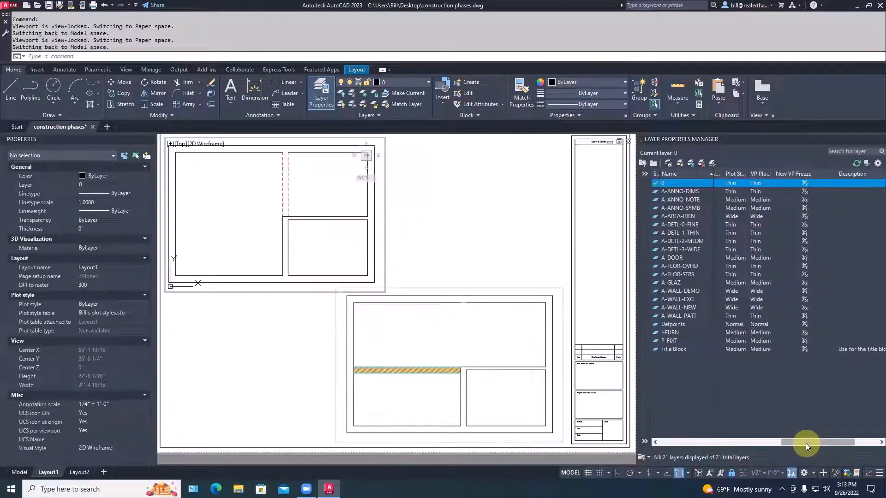
Examine the New VP Freeze settings of the drawing's layers, then return to the VP Freeze settings.
left_click_drag(805, 443, 817, 429)
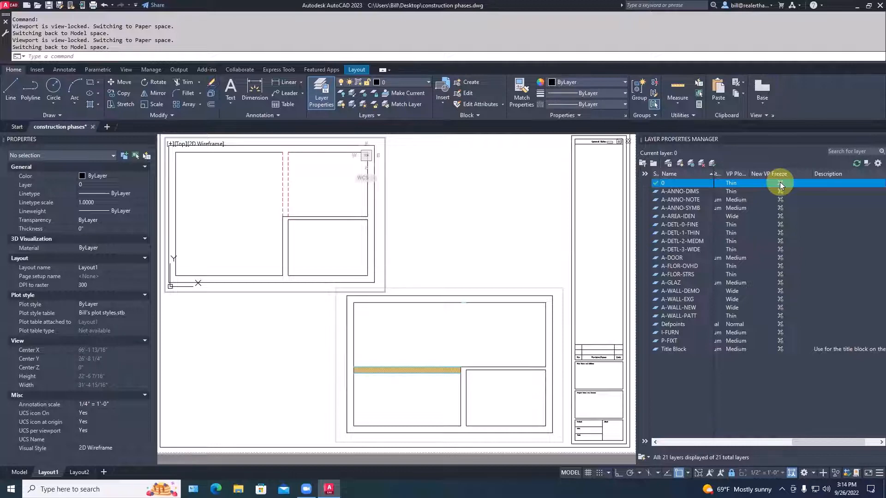
left_click_drag(820, 442, 671, 447)
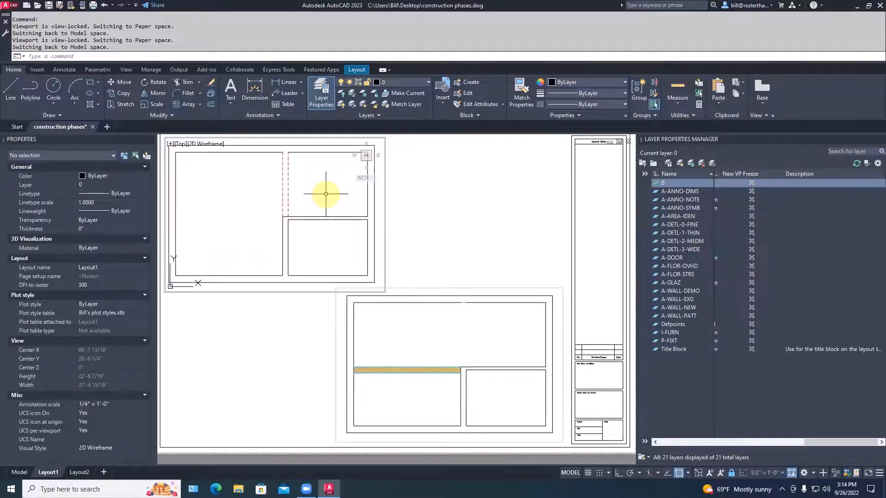
left_click_drag(811, 441, 662, 447)
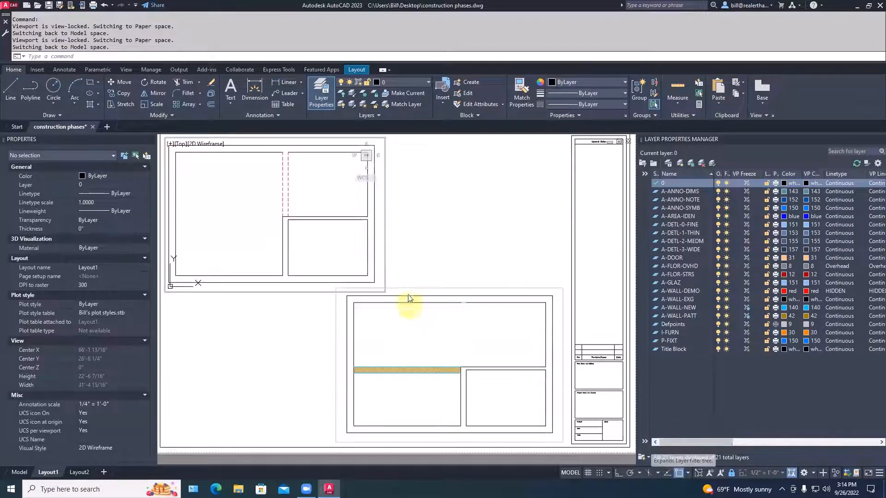